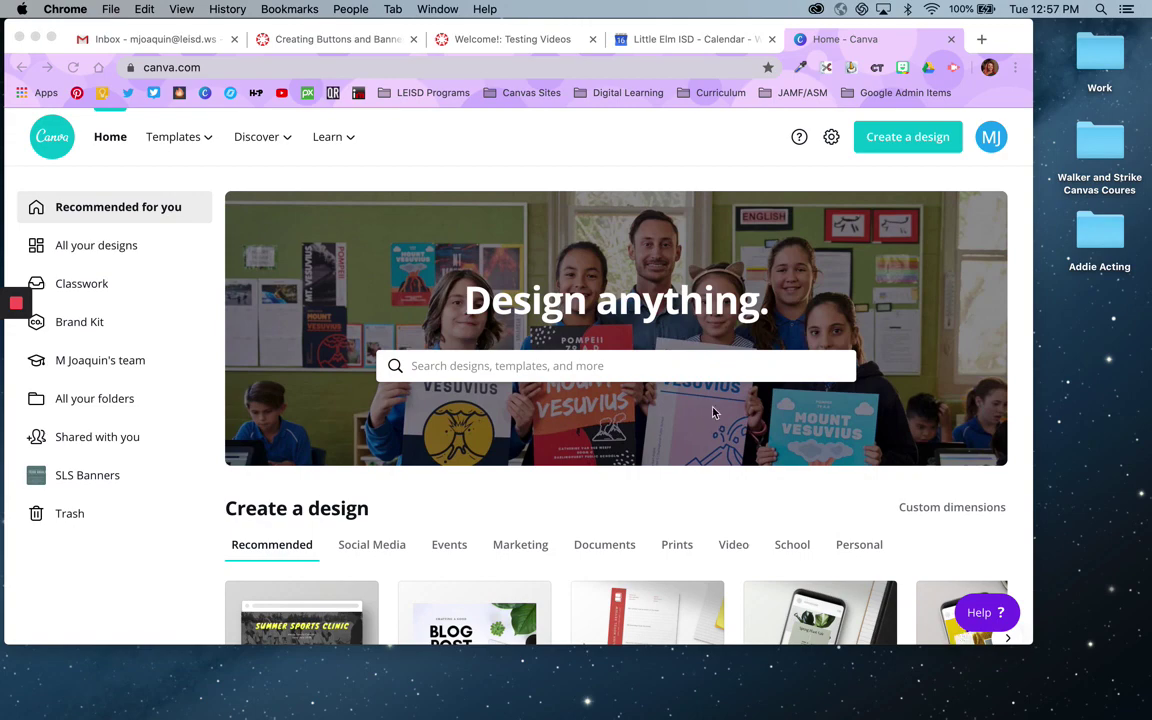
Step: Look through the recommended design types and start a new Email Header design
{"action": "scroll", "coordinate": [705, 425], "scroll_direction": "down", "scroll_amount": 5}
{"action": "scroll", "coordinate": [713, 412], "scroll_direction": "down", "scroll_amount": 3}
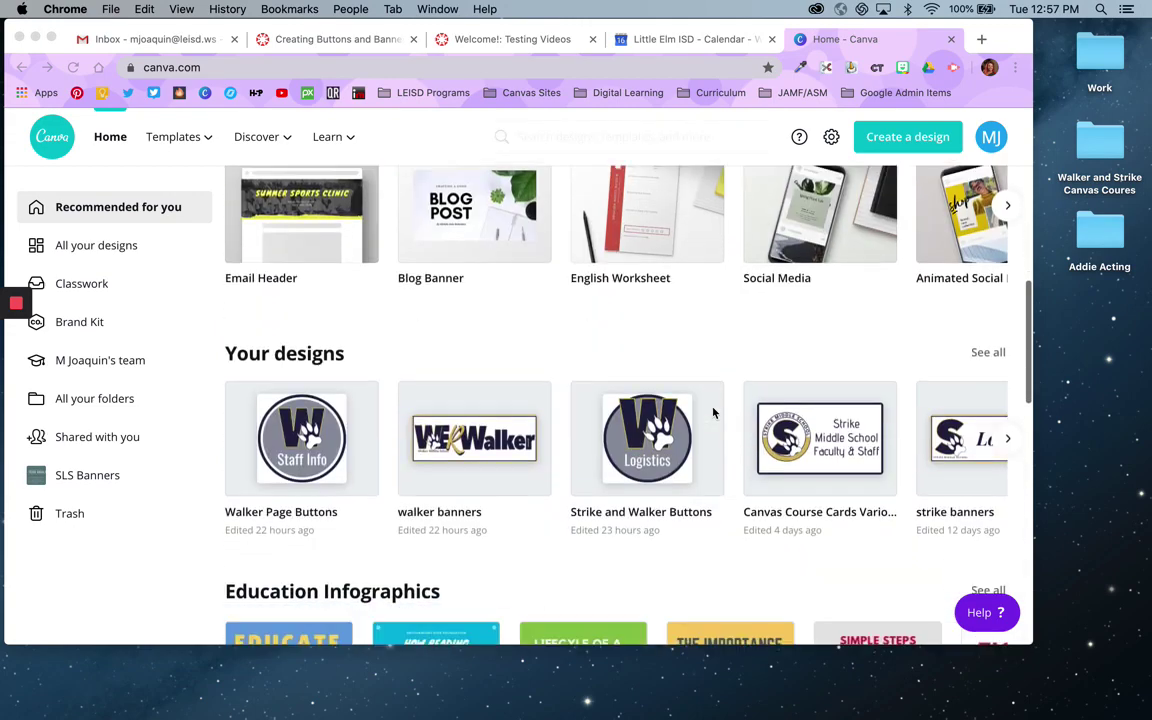
{"action": "scroll", "coordinate": [713, 412], "scroll_direction": "up", "scroll_amount": 8}
{"action": "scroll", "coordinate": [713, 412], "scroll_direction": "down", "scroll_amount": 3}
{"action": "scroll", "coordinate": [713, 412], "scroll_direction": "down", "scroll_amount": 1}
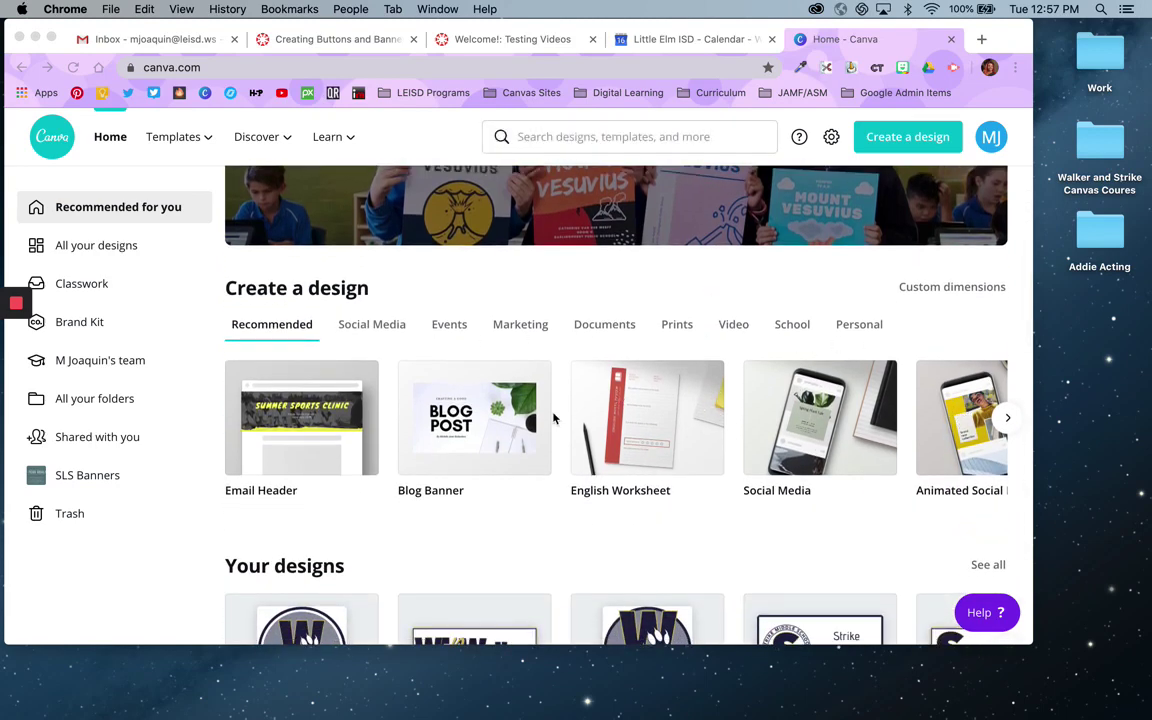
{"action": "left_click", "coordinate": [1008, 424]}
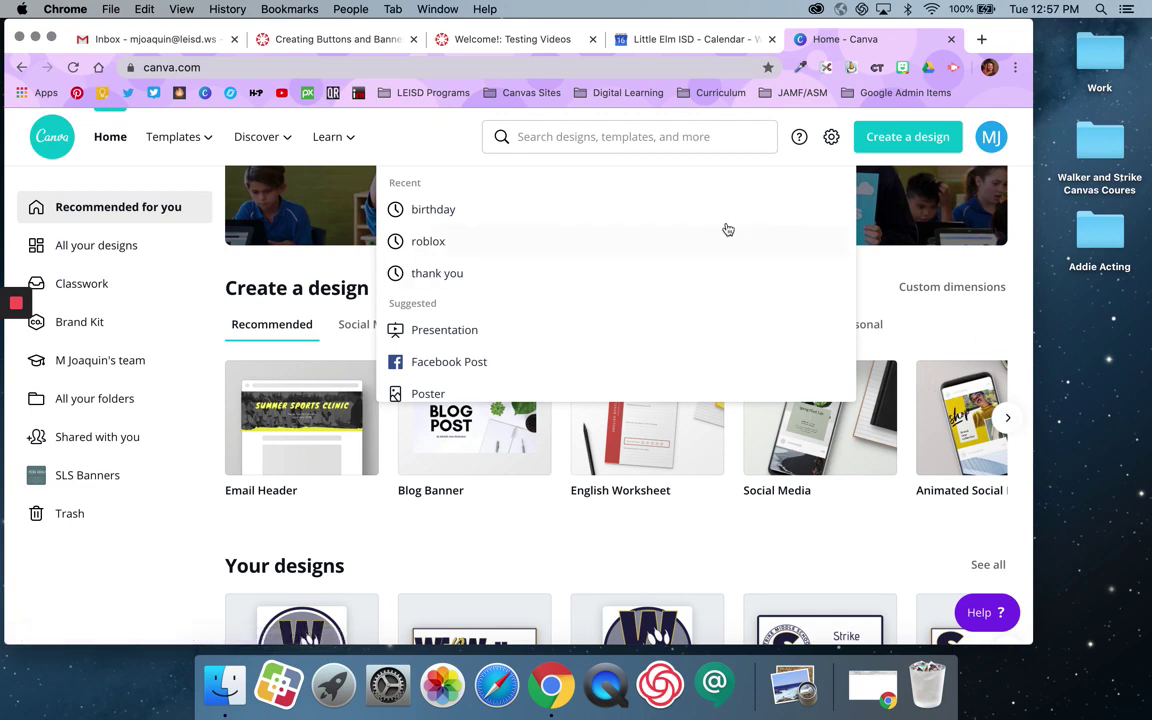
{"action": "scroll", "coordinate": [722, 229], "scroll_direction": "down", "scroll_amount": 2}
{"action": "left_click", "coordinate": [908, 264]}
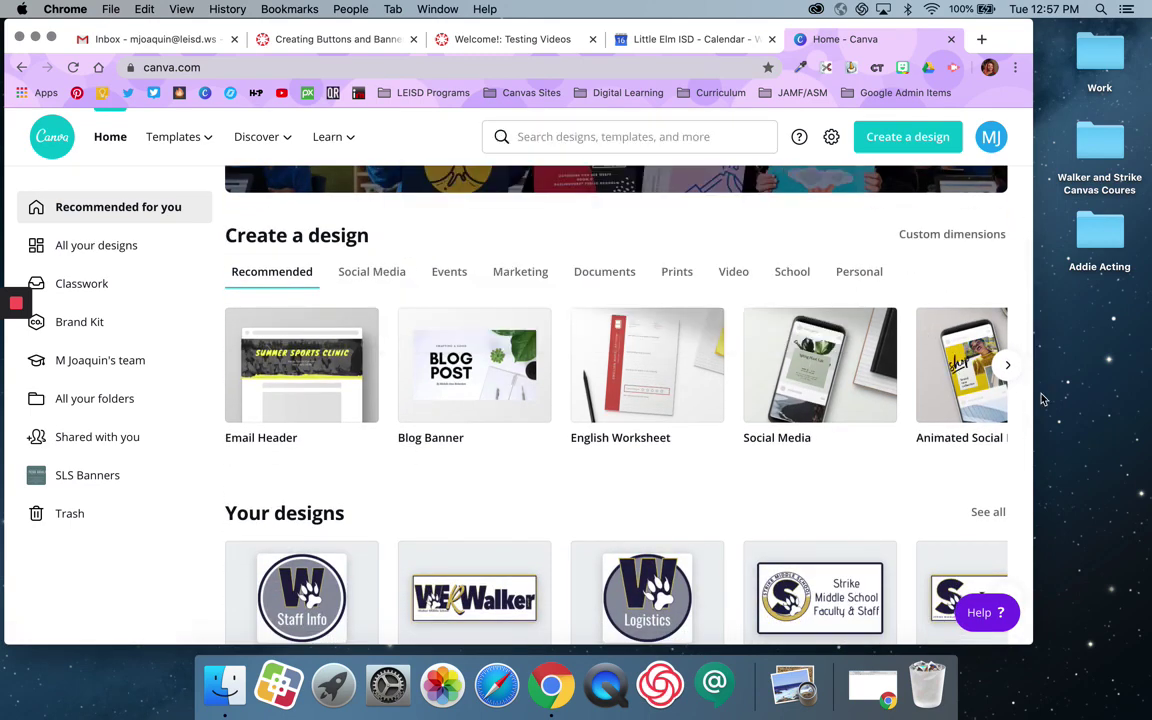
{"action": "left_click", "coordinate": [1008, 365]}
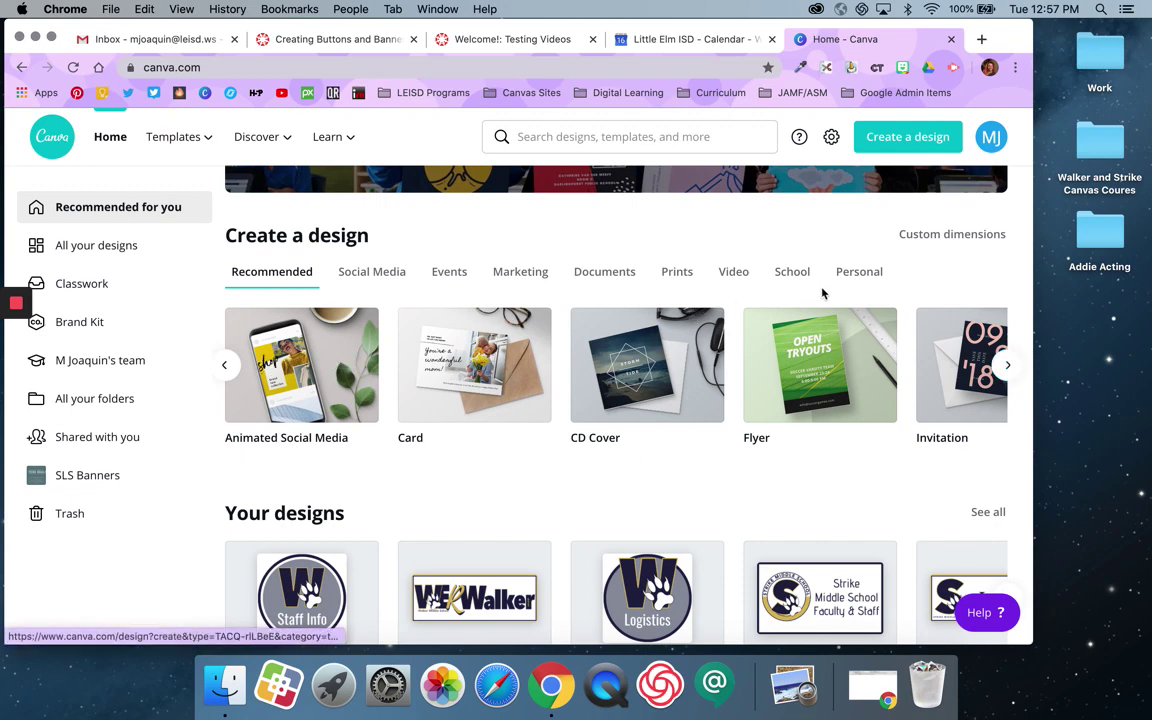
{"action": "left_click", "coordinate": [225, 365]}
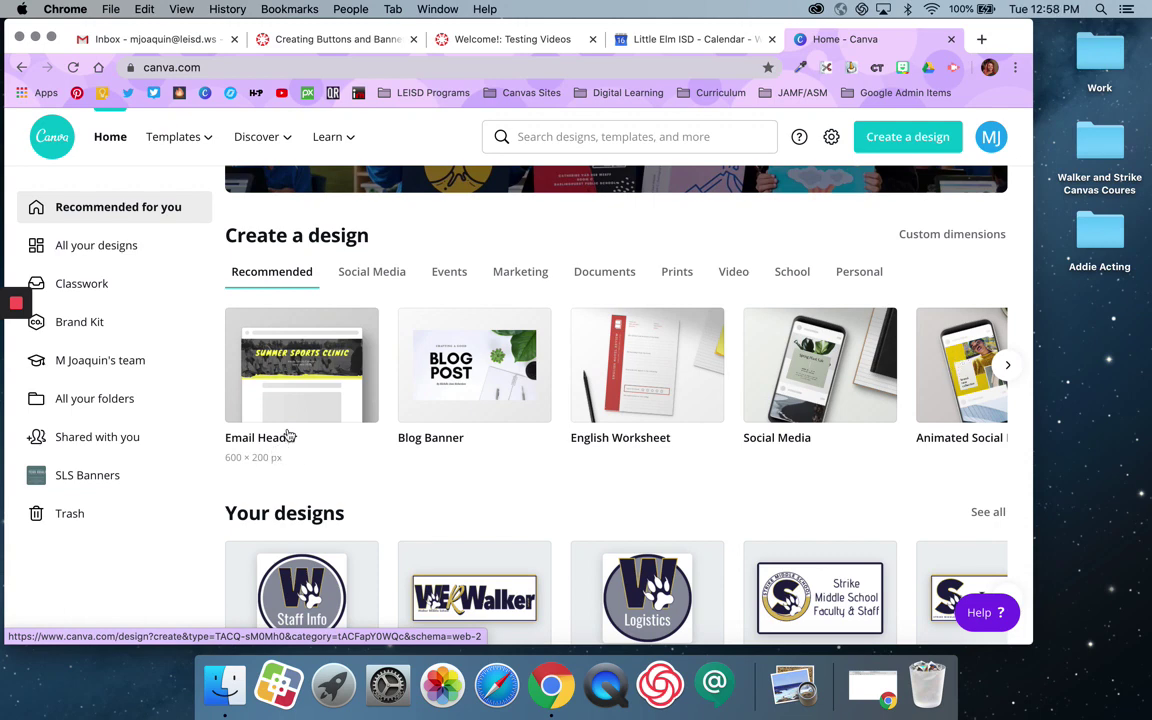
{"action": "left_click", "coordinate": [299, 364]}
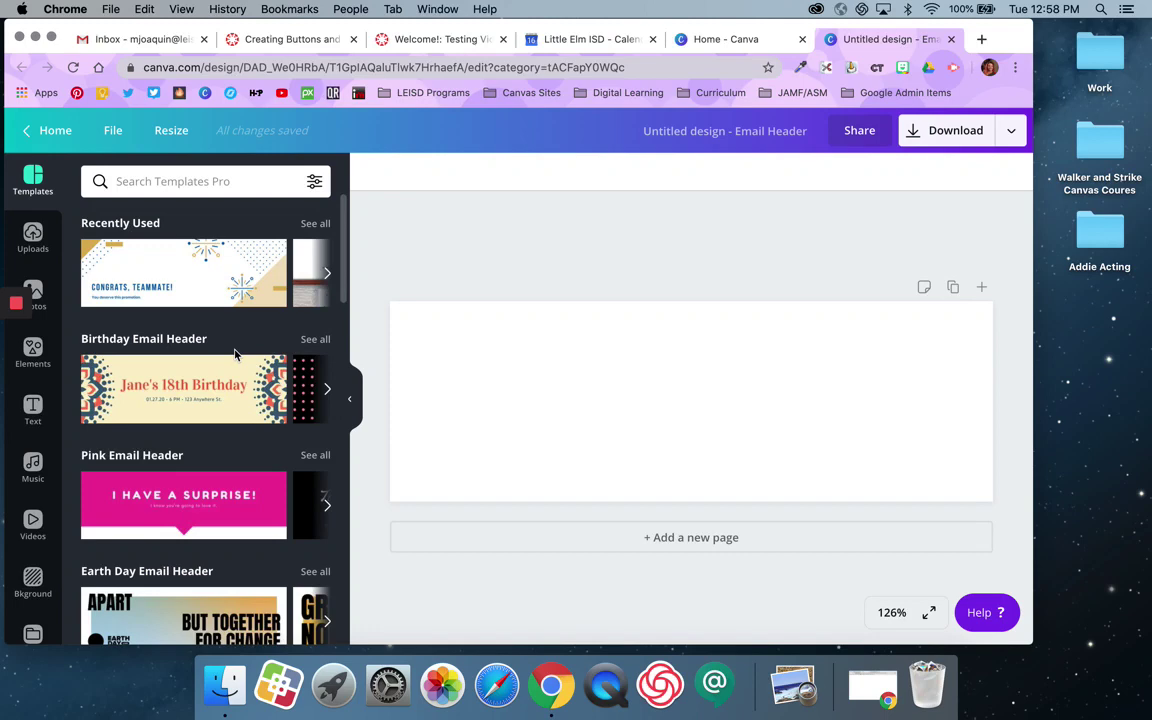
Step: Find the free "Congrats, Teammate!" template with dots and starbursts and apply it to the blank header
{"action": "scroll", "coordinate": [235, 354], "scroll_direction": "down", "scroll_amount": 10}
{"action": "scroll", "coordinate": [235, 354], "scroll_direction": "down", "scroll_amount": 10}
{"action": "scroll", "coordinate": [235, 354], "scroll_direction": "down", "scroll_amount": 8}
{"action": "scroll", "coordinate": [228, 380], "scroll_direction": "down", "scroll_amount": 8}
{"action": "scroll", "coordinate": [228, 380], "scroll_direction": "down", "scroll_amount": 1}
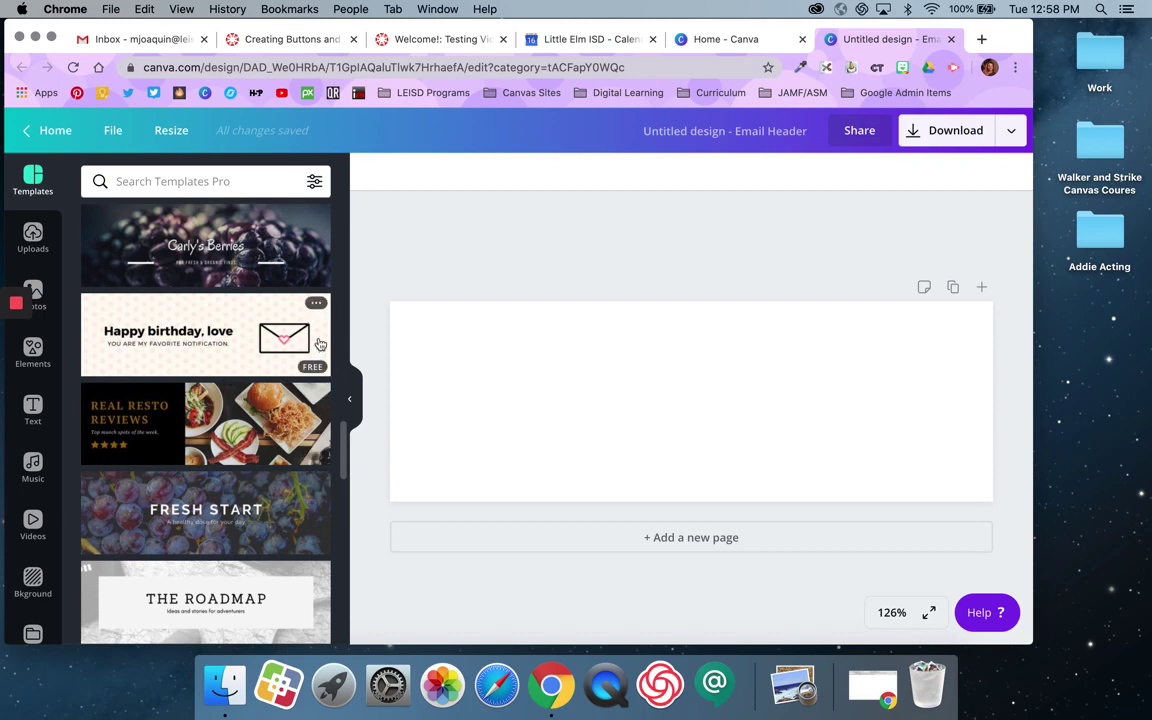
{"action": "scroll", "coordinate": [320, 344], "scroll_direction": "down", "scroll_amount": 10}
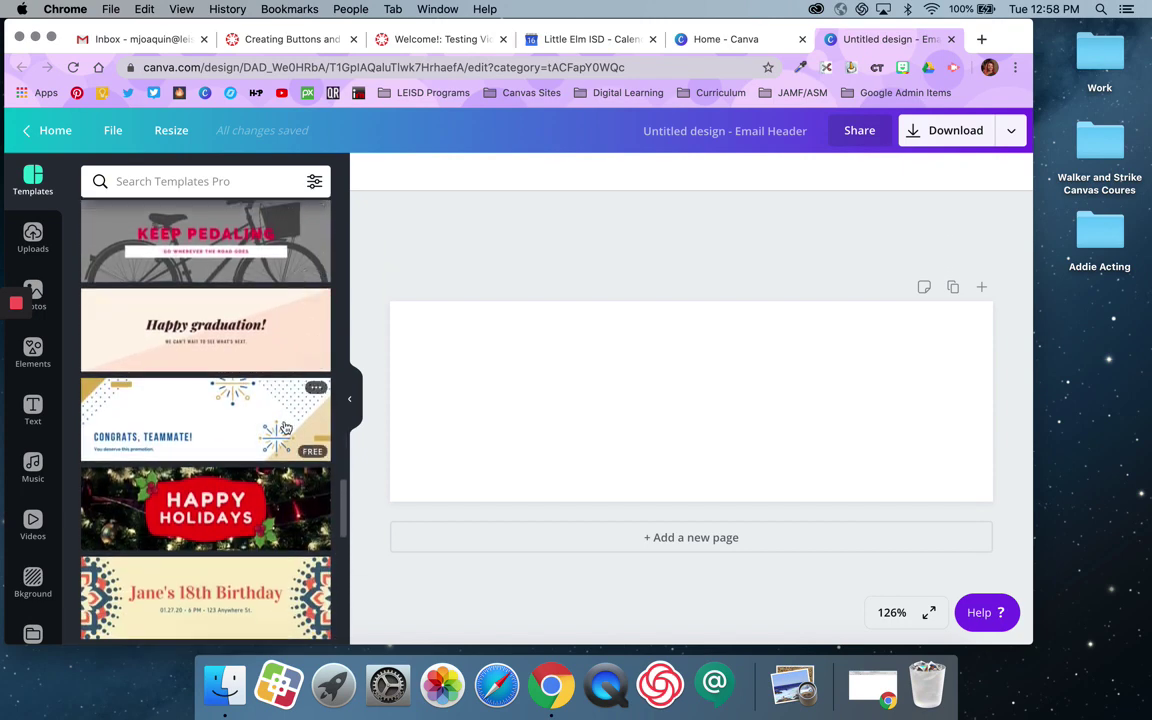
{"action": "left_click", "coordinate": [234, 431]}
{"action": "left_click", "coordinate": [797, 414]}
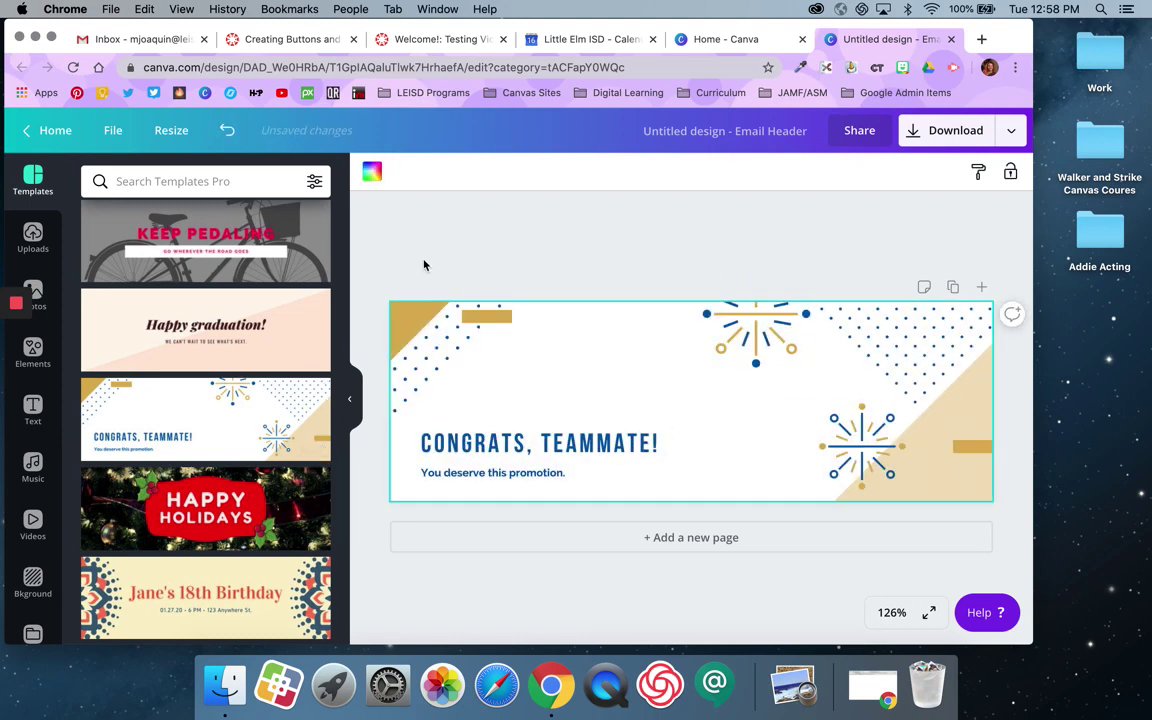
{"action": "left_click", "coordinate": [371, 173]}
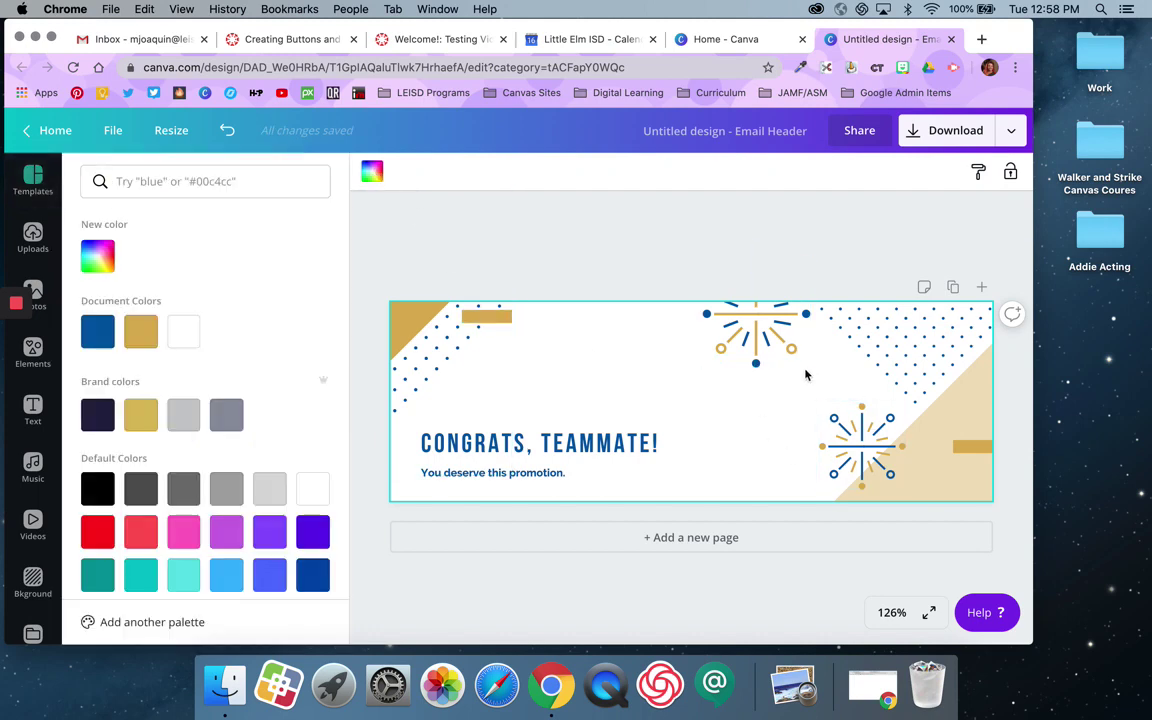
{"action": "left_click", "coordinate": [586, 260]}
Step: Recolor the gold triangle in the banner's upper-left corner with the brand gold
{"action": "left_click", "coordinate": [417, 318]}
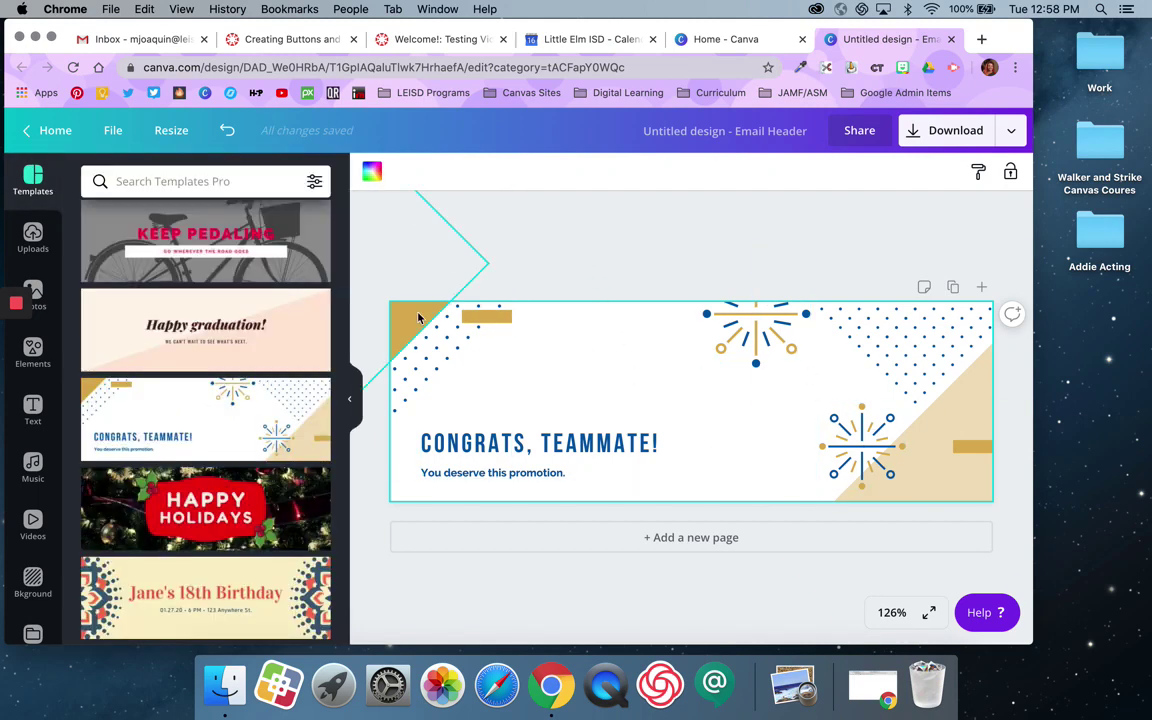
{"action": "left_click", "coordinate": [373, 172]}
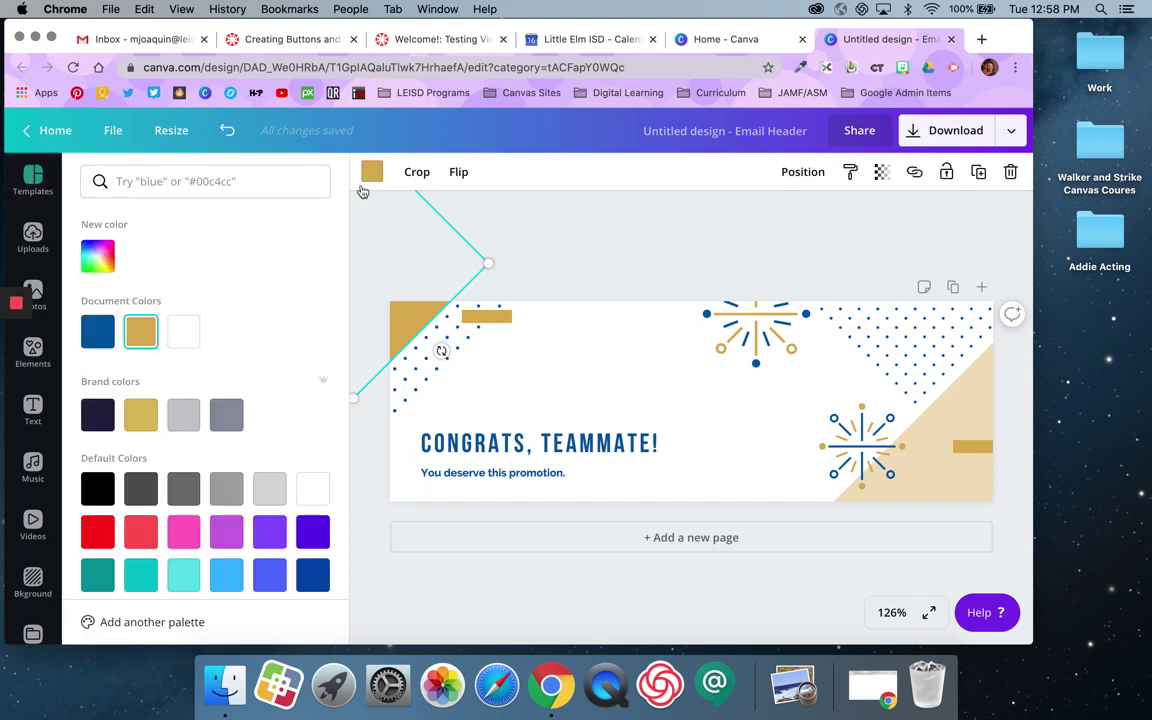
{"action": "left_click", "coordinate": [141, 416]}
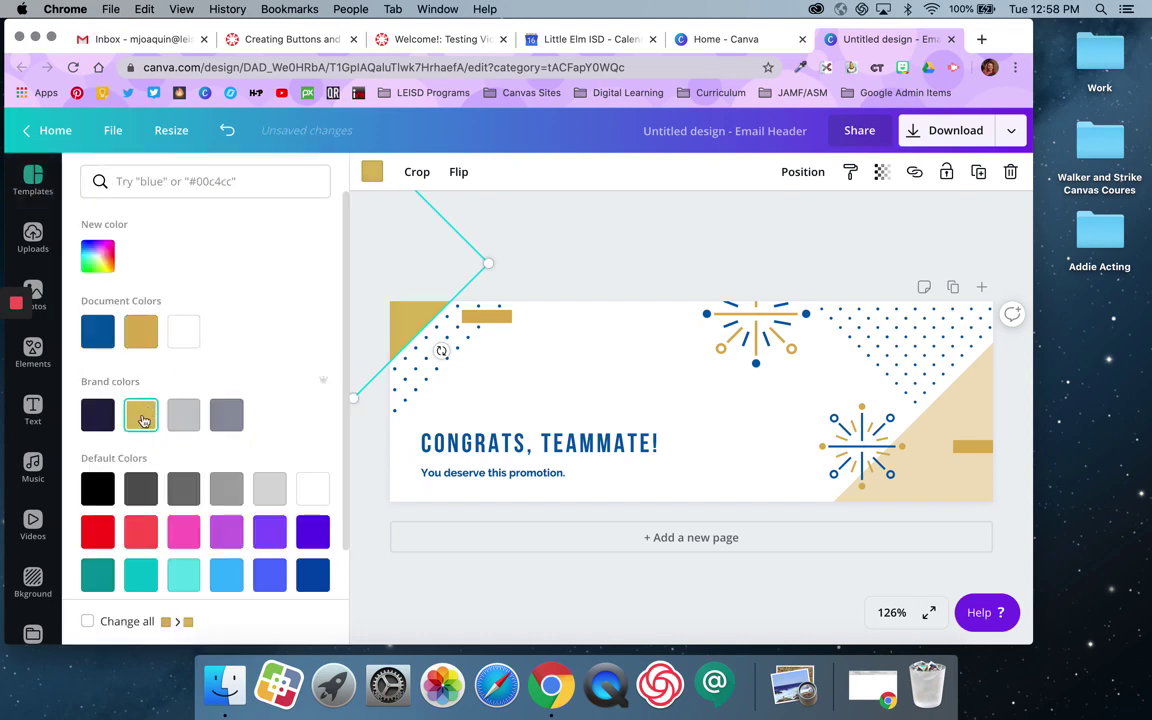
Step: Recolor the blue dot pattern beside the corner triangle with the dark navy brand color
{"action": "left_click", "coordinate": [442, 342]}
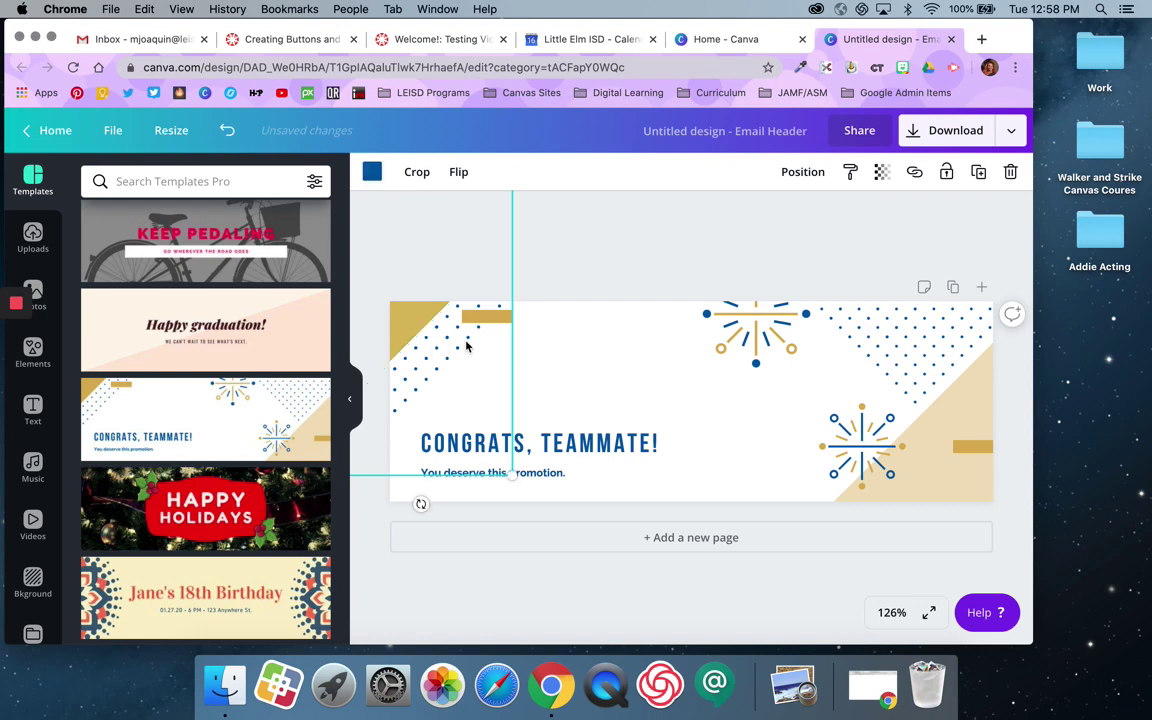
{"action": "left_click", "coordinate": [372, 172]}
{"action": "left_click", "coordinate": [98, 414]}
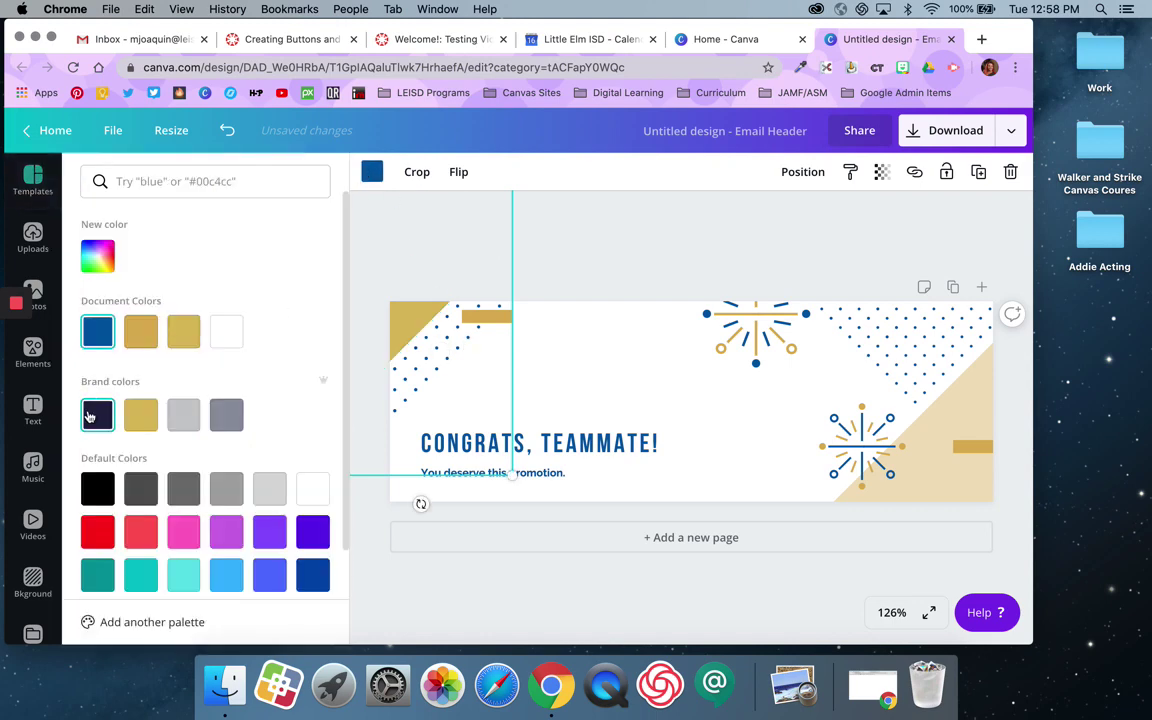
{"action": "left_click", "coordinate": [648, 266]}
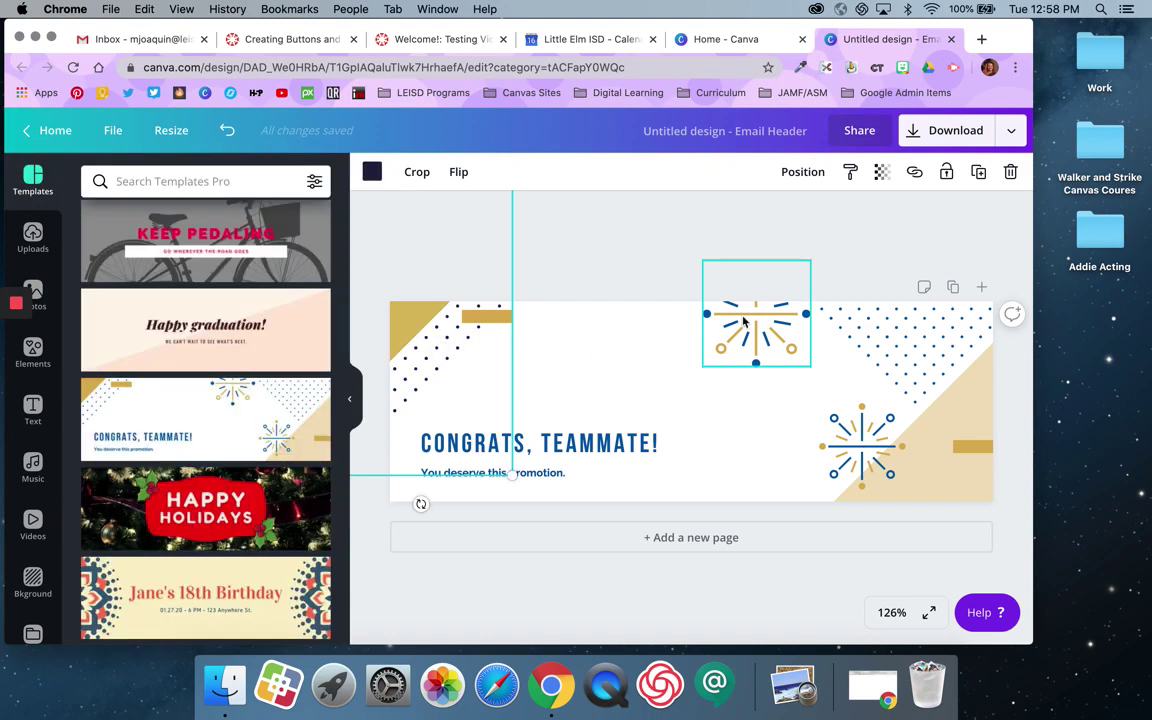
Step: Change the blue of the upper starburst to the navy brand color and apply the change to all matching elements
{"action": "left_click", "coordinate": [743, 320]}
{"action": "left_click", "coordinate": [372, 172]}
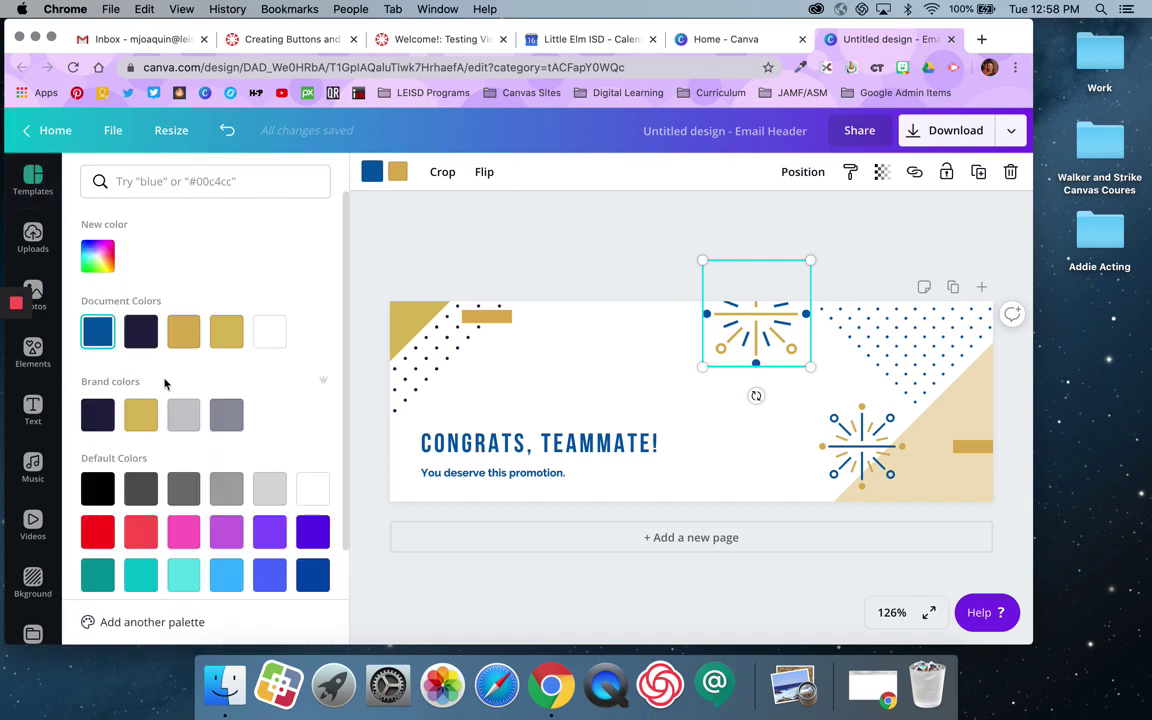
{"action": "left_click", "coordinate": [98, 414]}
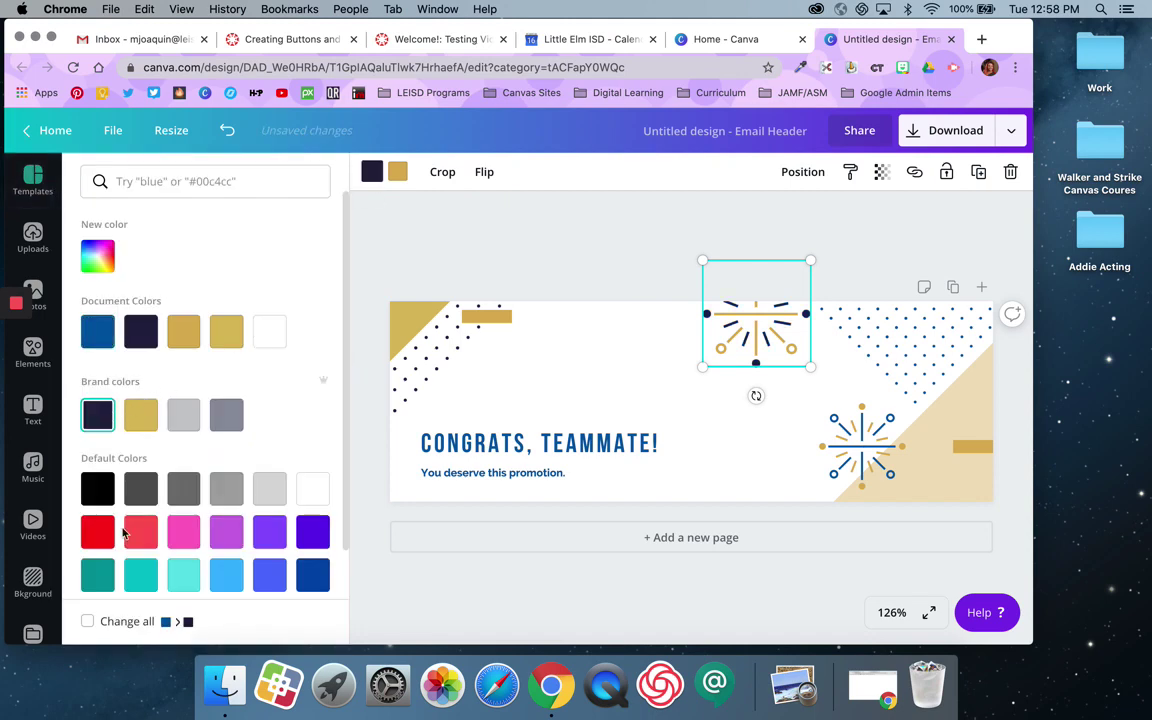
{"action": "left_click", "coordinate": [88, 622]}
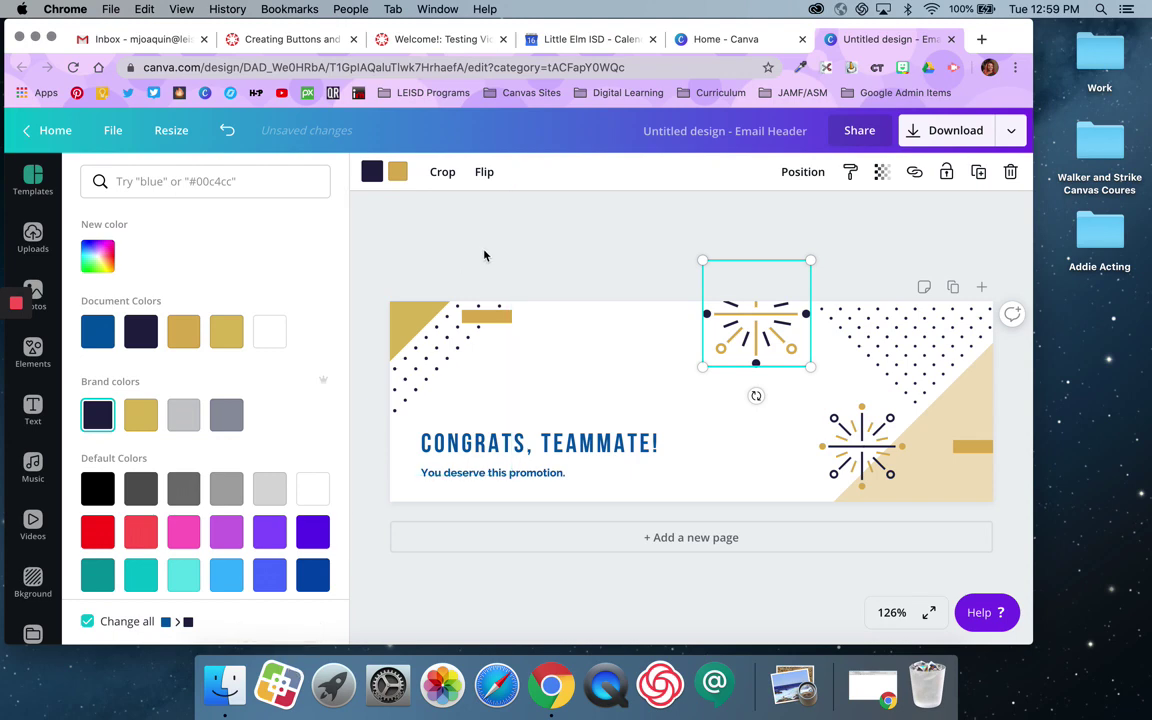
{"action": "key", "text": "Escape"}
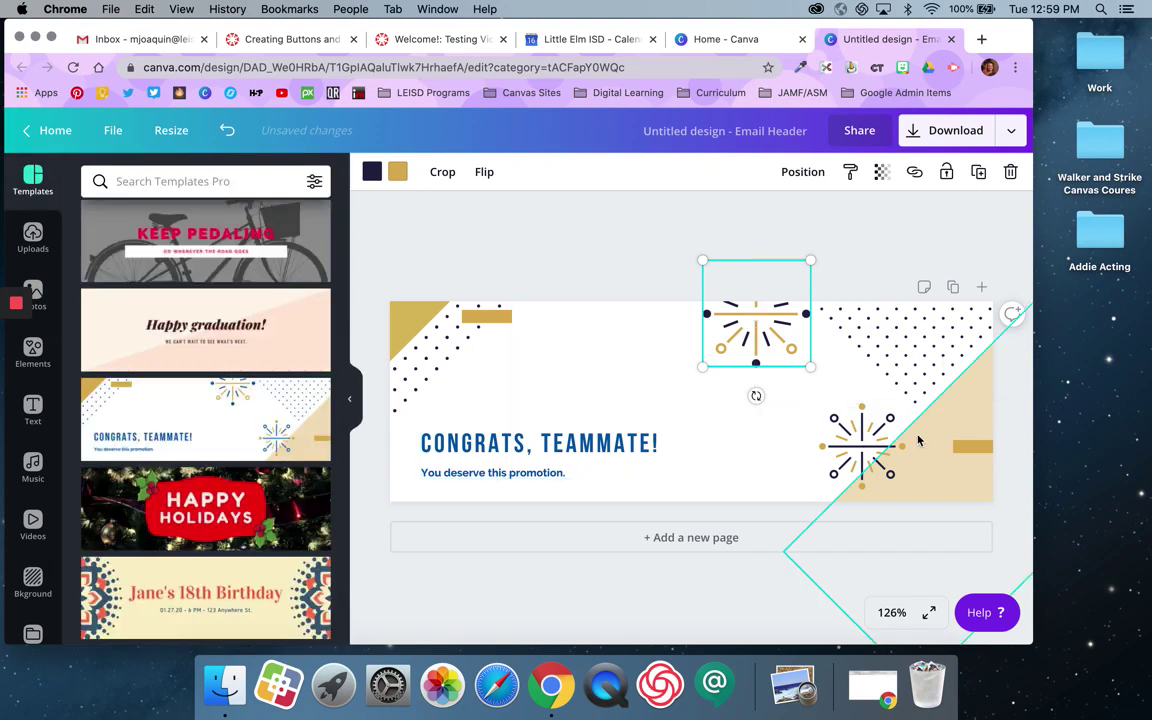
Step: Recolor the small gold bar near the upper-left corner with the brand gold and apply the change to all matching elements
{"action": "left_click", "coordinate": [505, 317]}
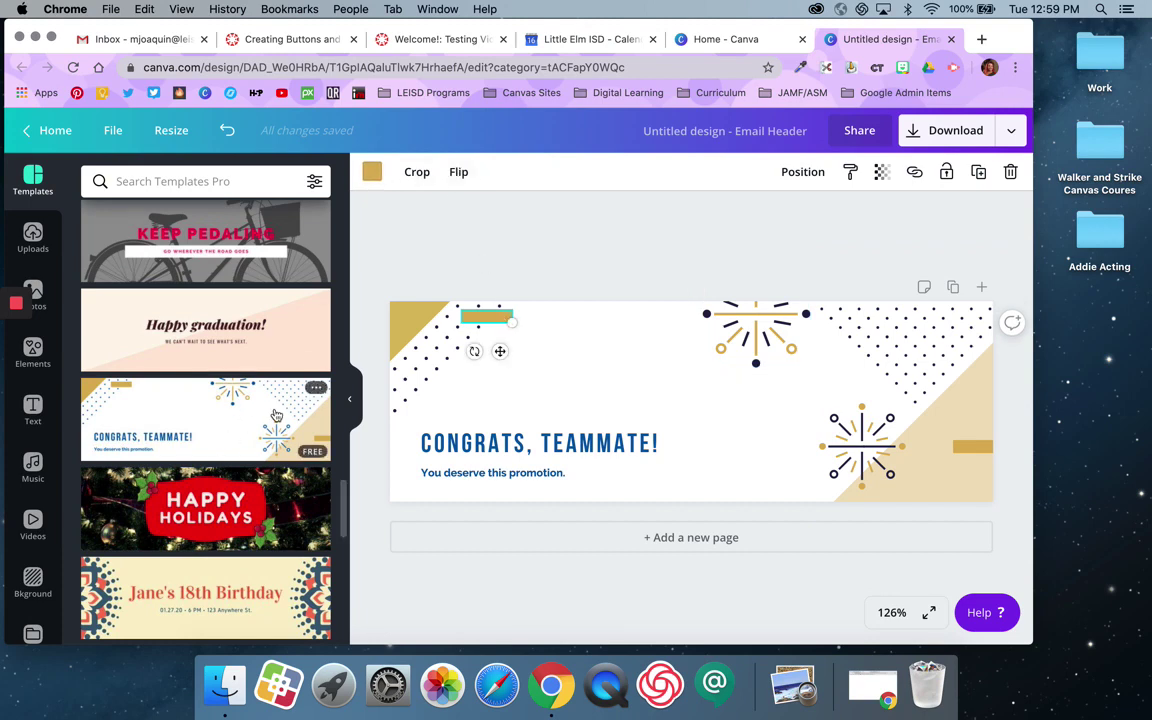
{"action": "left_click", "coordinate": [371, 176]}
{"action": "left_click", "coordinate": [141, 414]}
{"action": "left_click", "coordinate": [86, 622]}
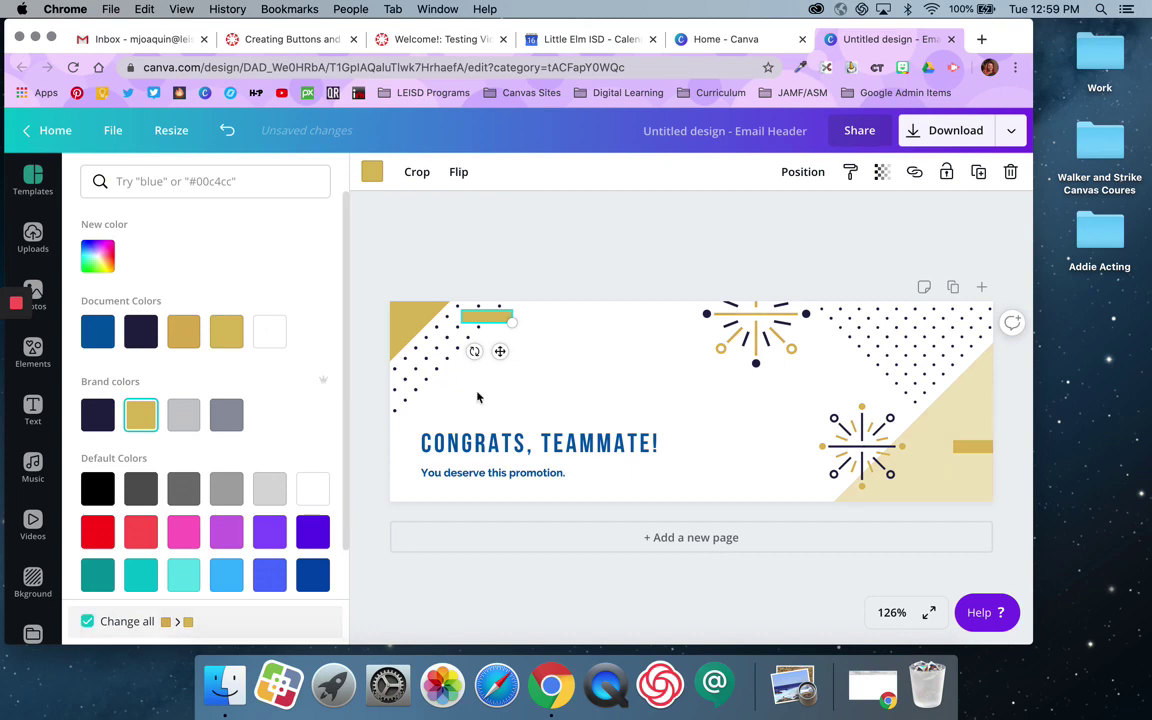
{"action": "left_click", "coordinate": [596, 253]}
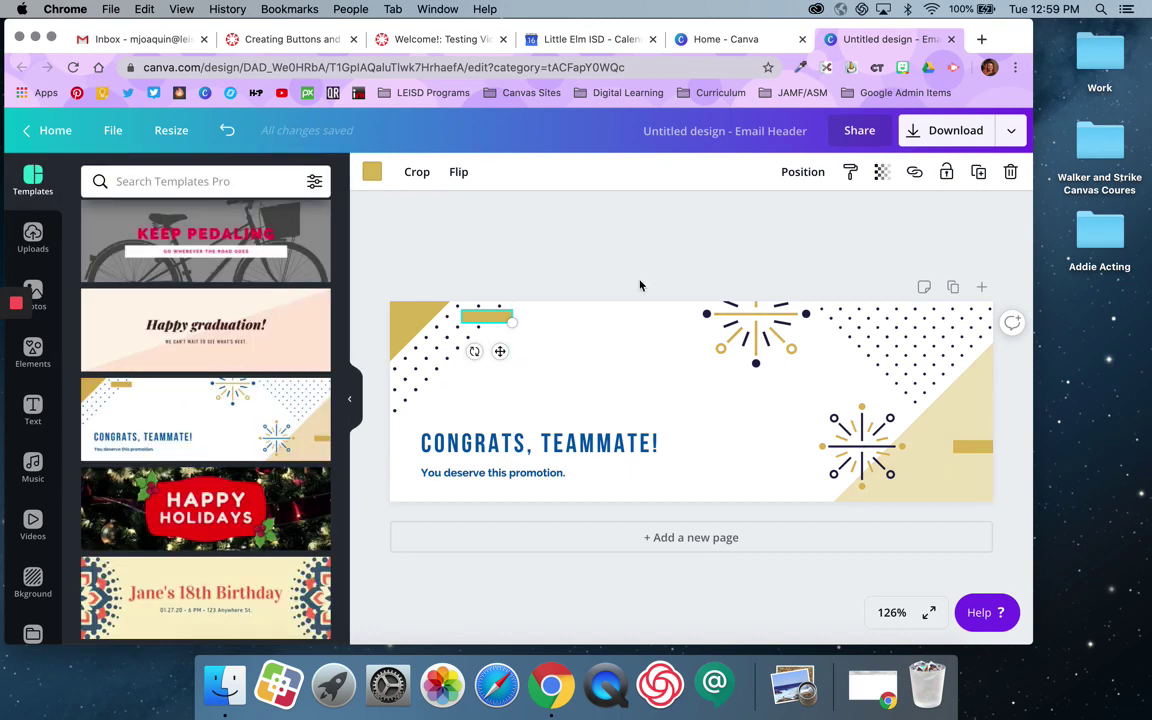
Step: Ungroup the heading from the line below it and move the heading up to the middle of the banner
{"action": "left_click", "coordinate": [565, 447]}
{"action": "double_click", "coordinate": [570, 445]}
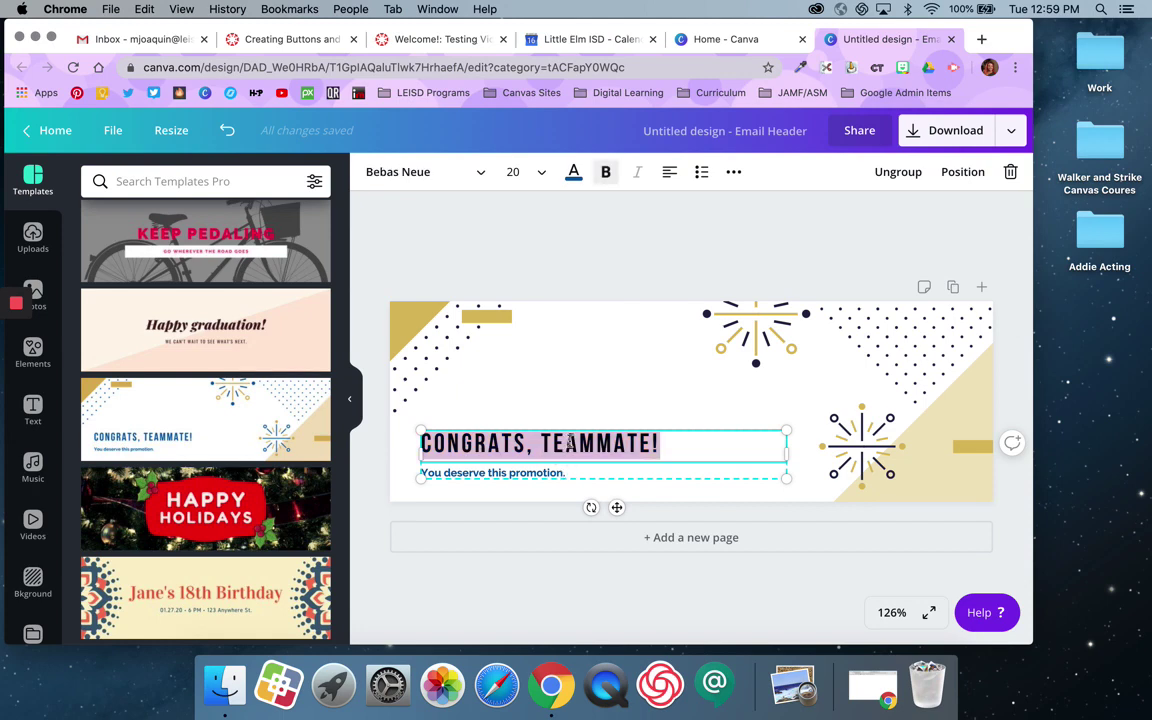
{"action": "left_click", "coordinate": [622, 258]}
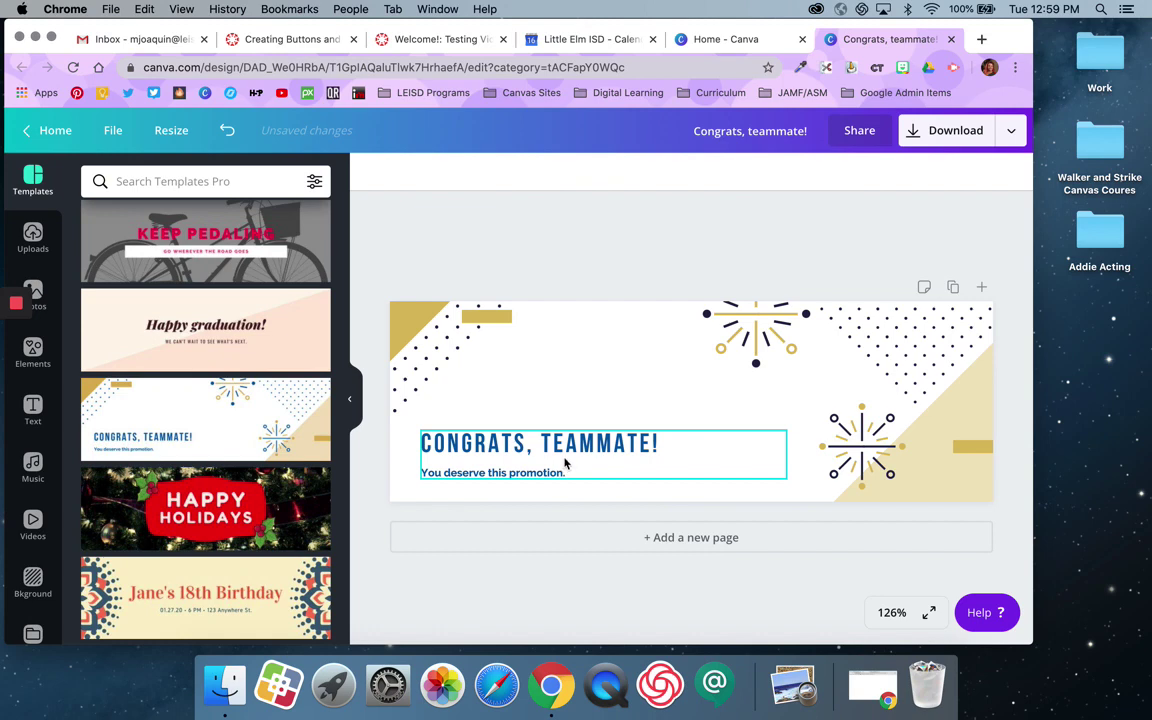
{"action": "left_click", "coordinate": [612, 449]}
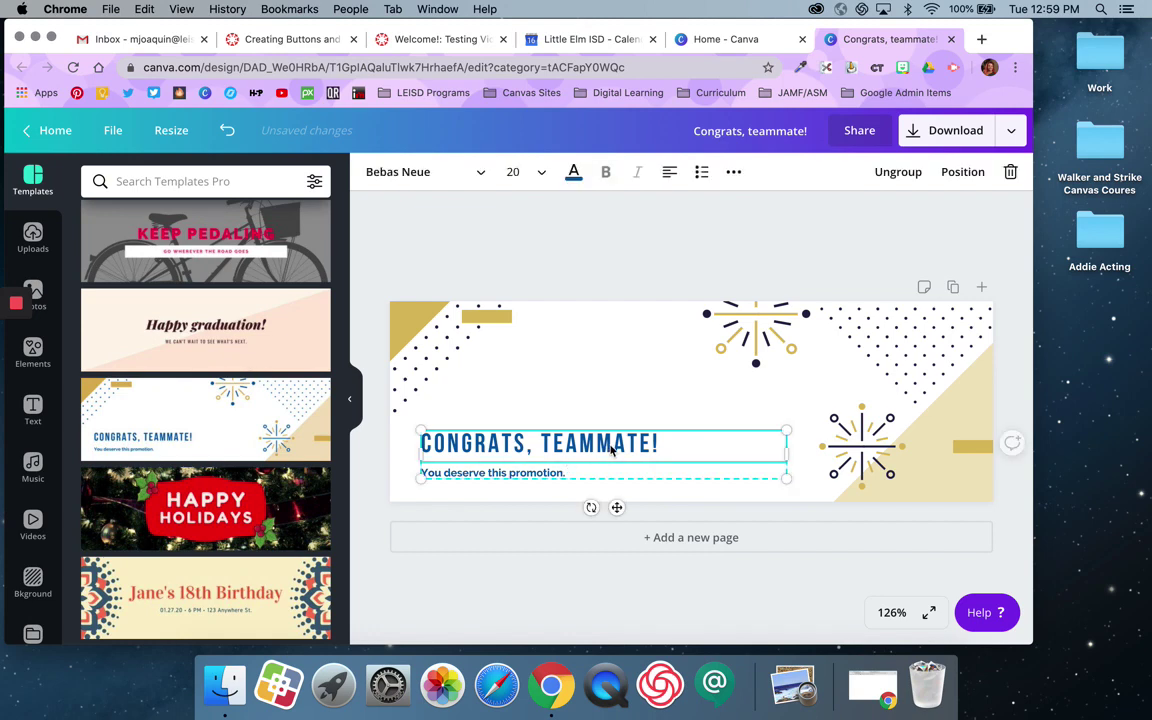
{"action": "left_click", "coordinate": [893, 174]}
{"action": "left_click", "coordinate": [609, 411]}
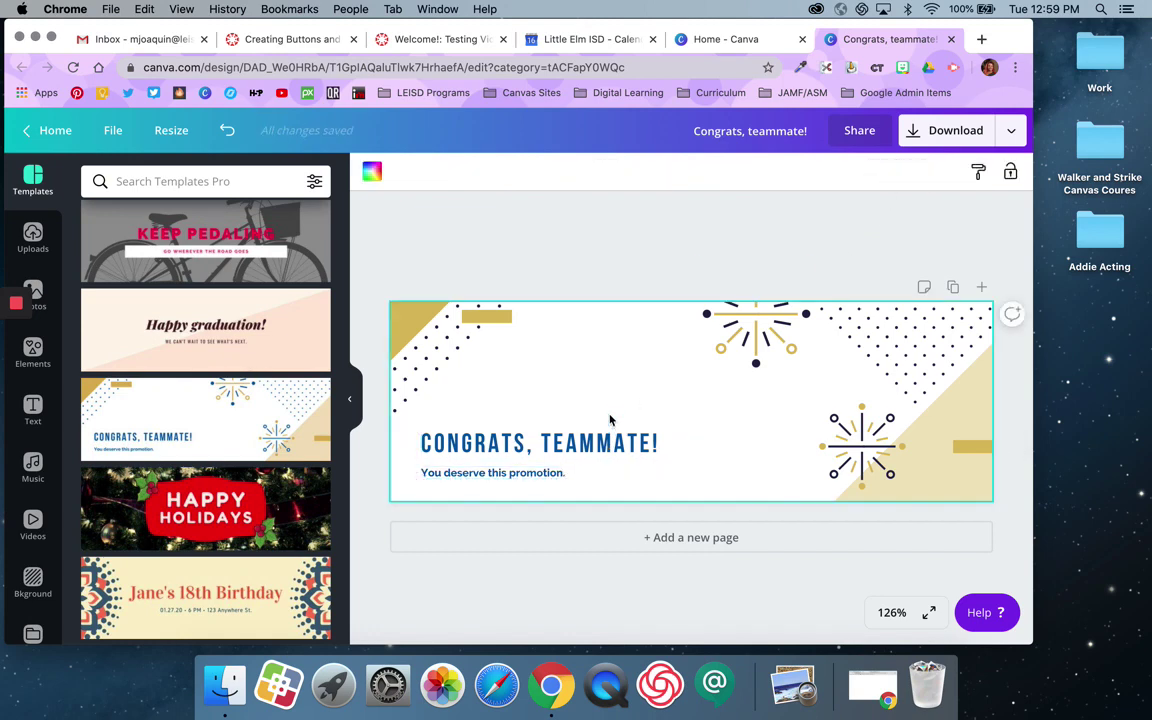
{"action": "left_click_drag", "start_coordinate": [611, 440], "coordinate": [653, 383]}
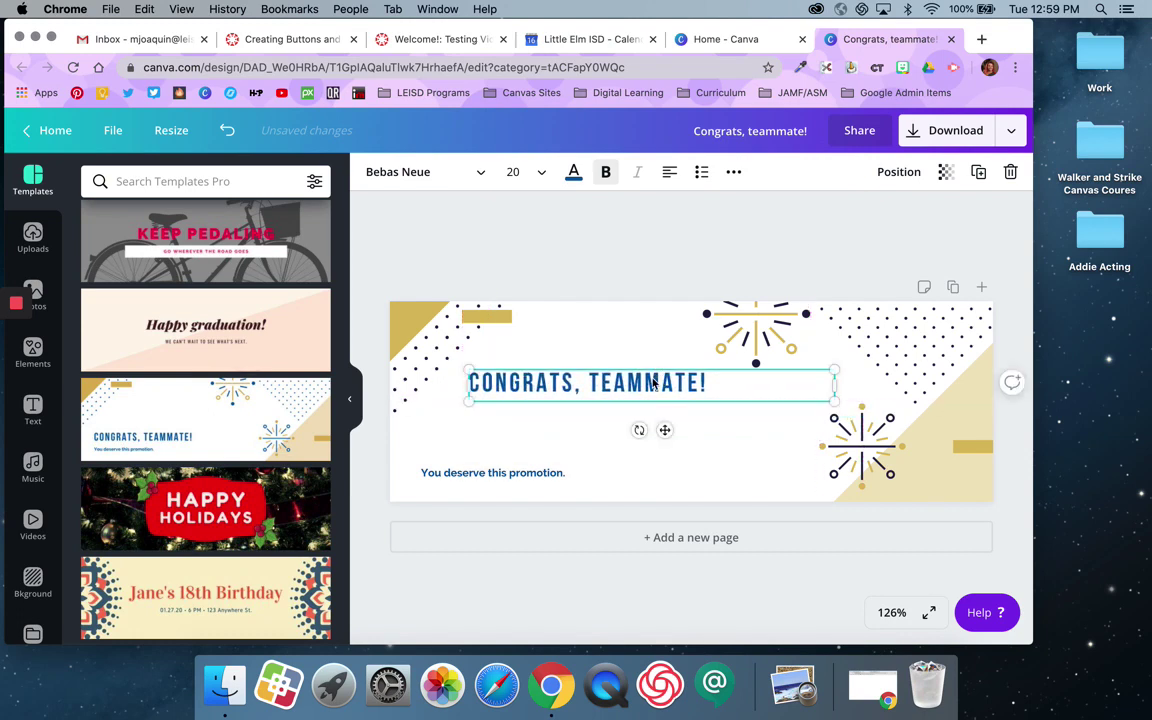
Step: Change the "Congrats, Teammate!" heading's text color to the navy brand color
{"action": "double_click", "coordinate": [637, 384]}
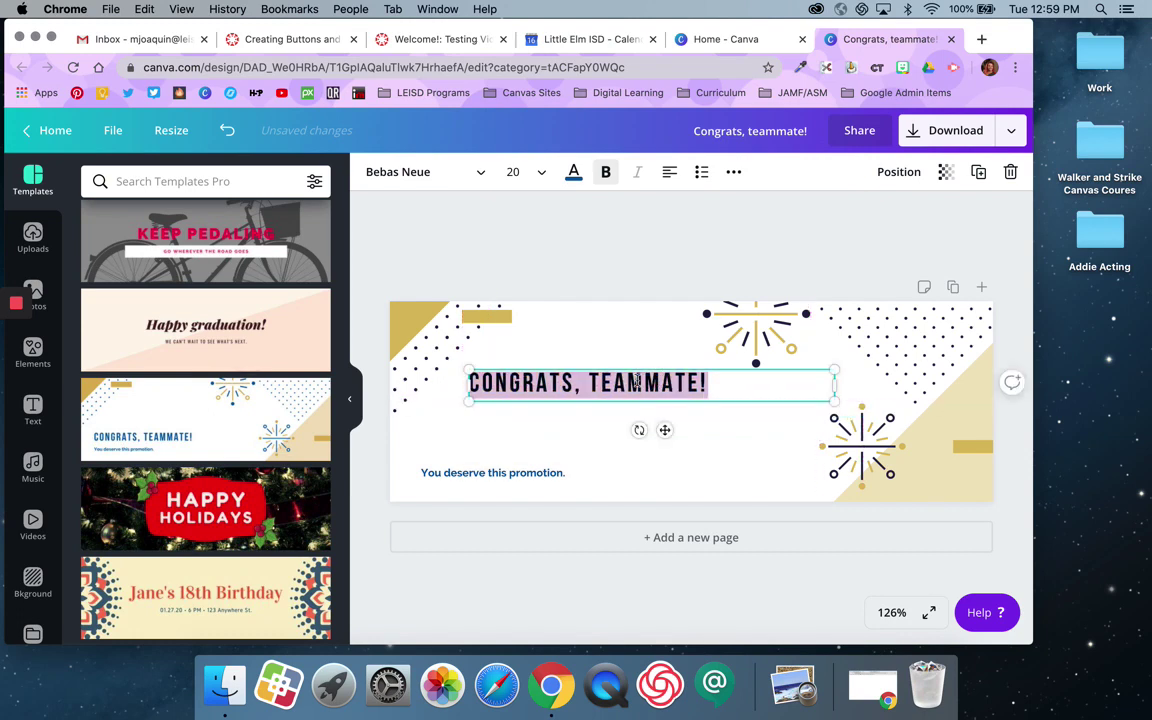
{"action": "left_click", "coordinate": [573, 172]}
{"action": "left_click", "coordinate": [111, 410]}
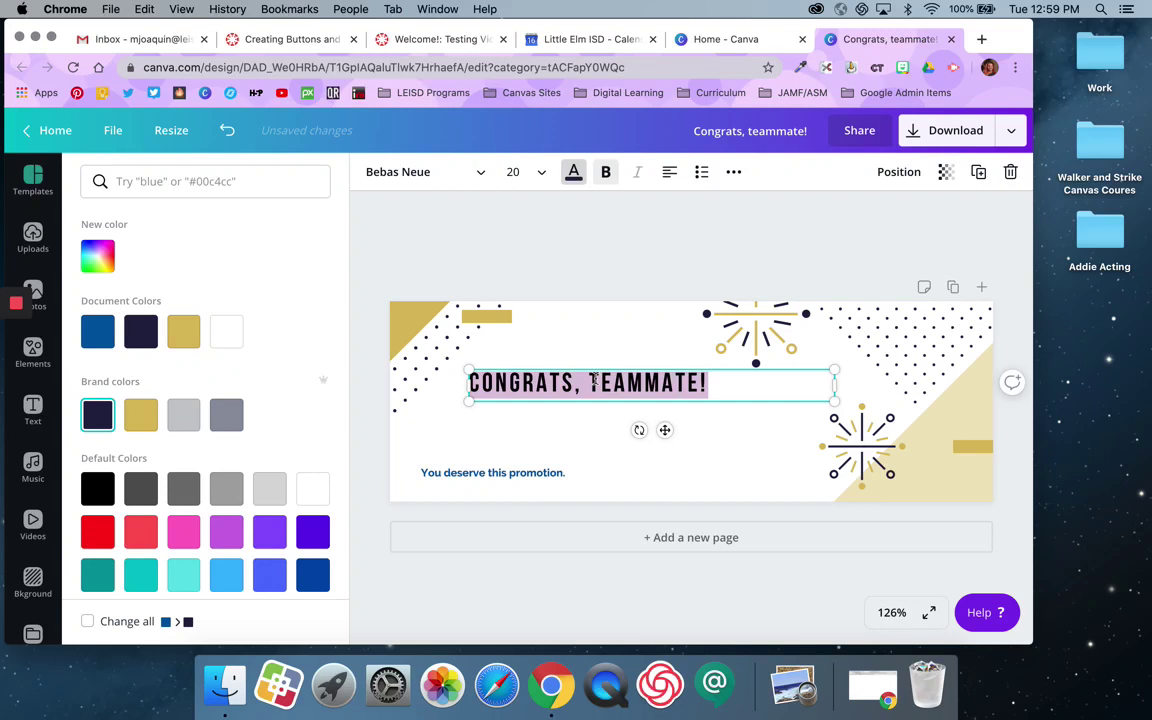
Step: Replace the heading text with "NAME OF MY PAGE/COURSE"
{"action": "type", "text": "NAME F"}
{"action": "key", "text": "BackSpace"}
{"action": "key", "text": "BackSpace"}
{"action": "type", "text": "OF MY PAGE"}
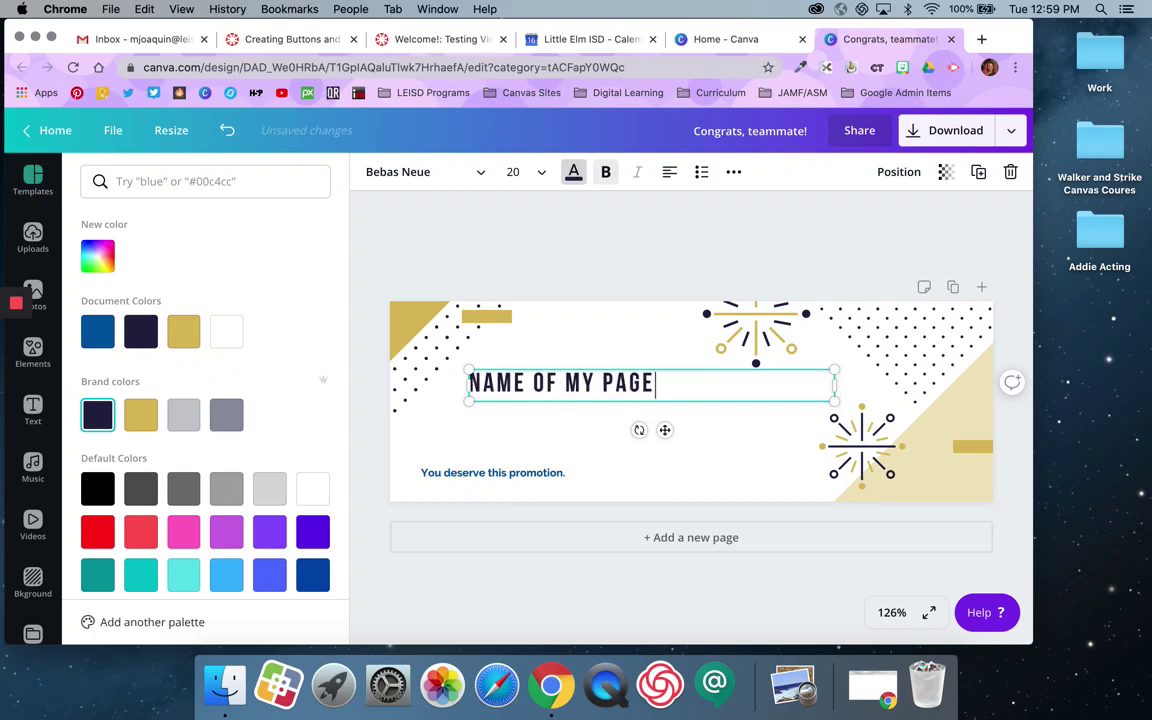
{"action": "type", "text": "."}
{"action": "key", "text": "BackSpace"}
{"action": "type", "text": "/COURSE"}
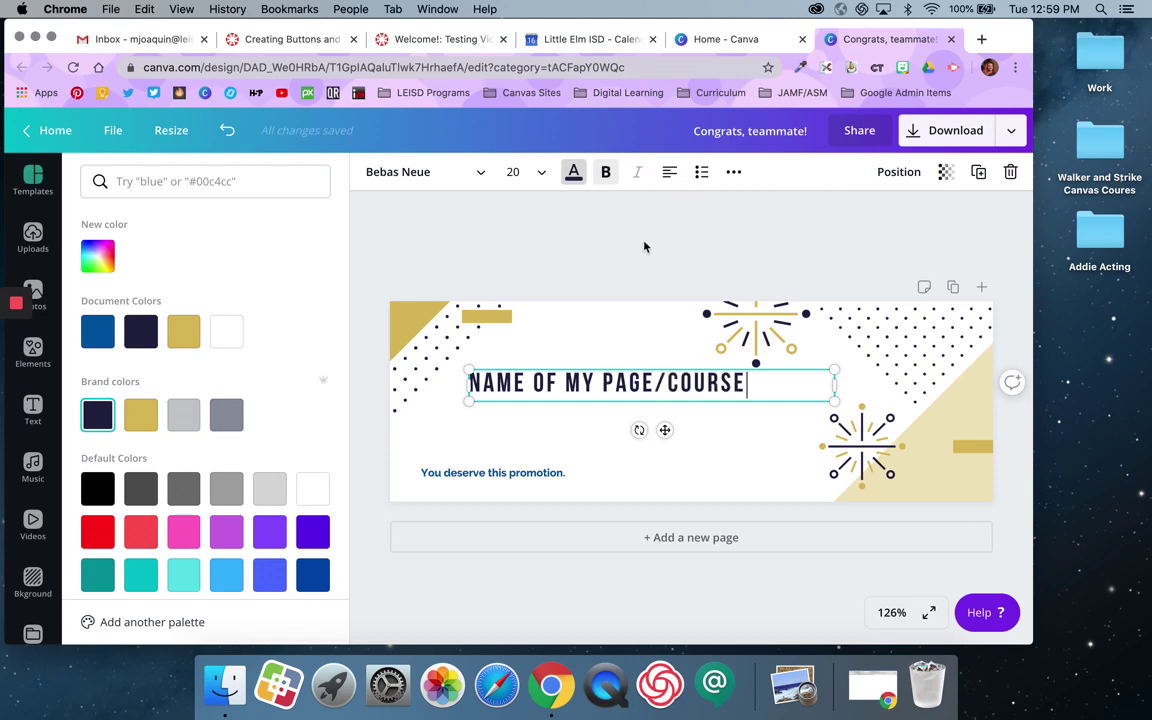
Step: Delete the "You deserve this promotion." text box from the banner
{"action": "double_click", "coordinate": [563, 472]}
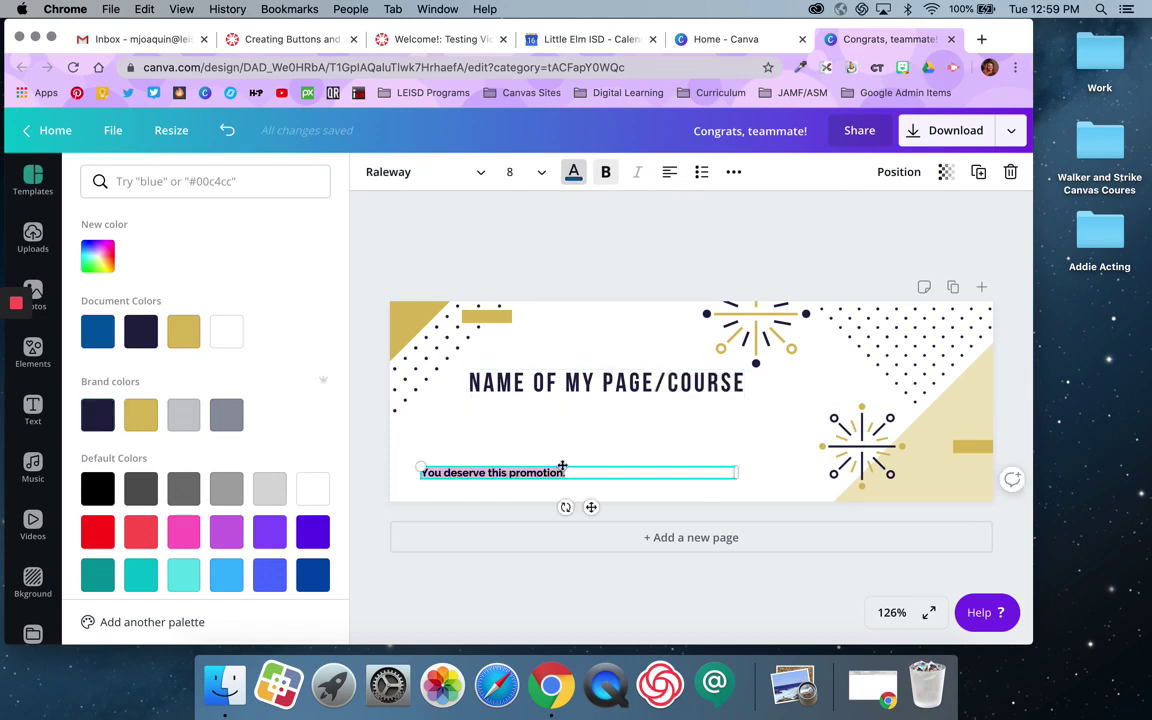
{"action": "left_click", "coordinate": [563, 470]}
{"action": "left_click", "coordinate": [563, 470]}
{"action": "key", "text": "Delete"}
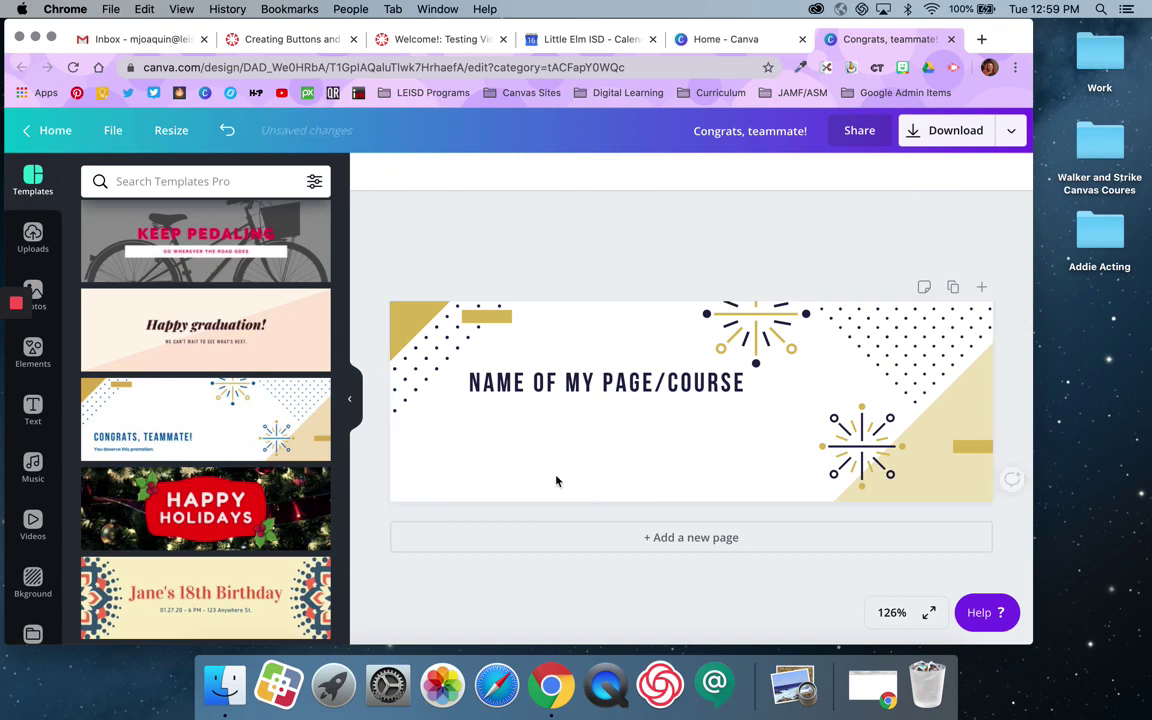
Step: Change the banner title's font to Playfair Display
{"action": "left_click", "coordinate": [635, 392]}
{"action": "double_click", "coordinate": [635, 392]}
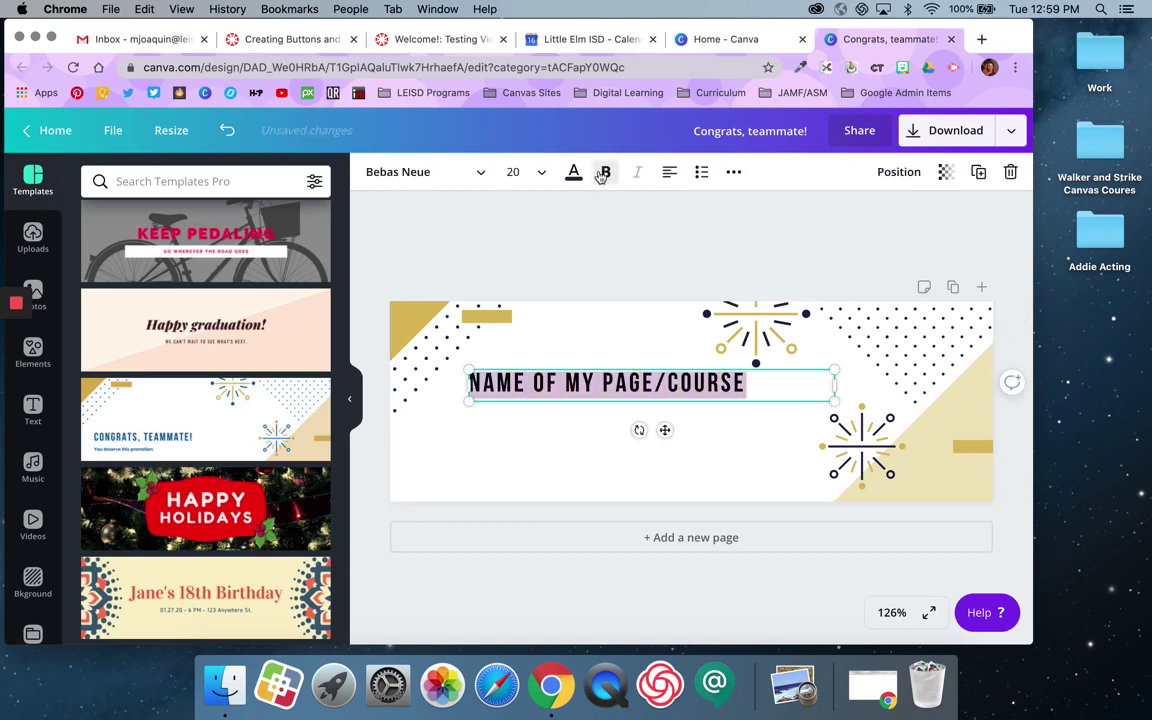
{"action": "left_click", "coordinate": [440, 175]}
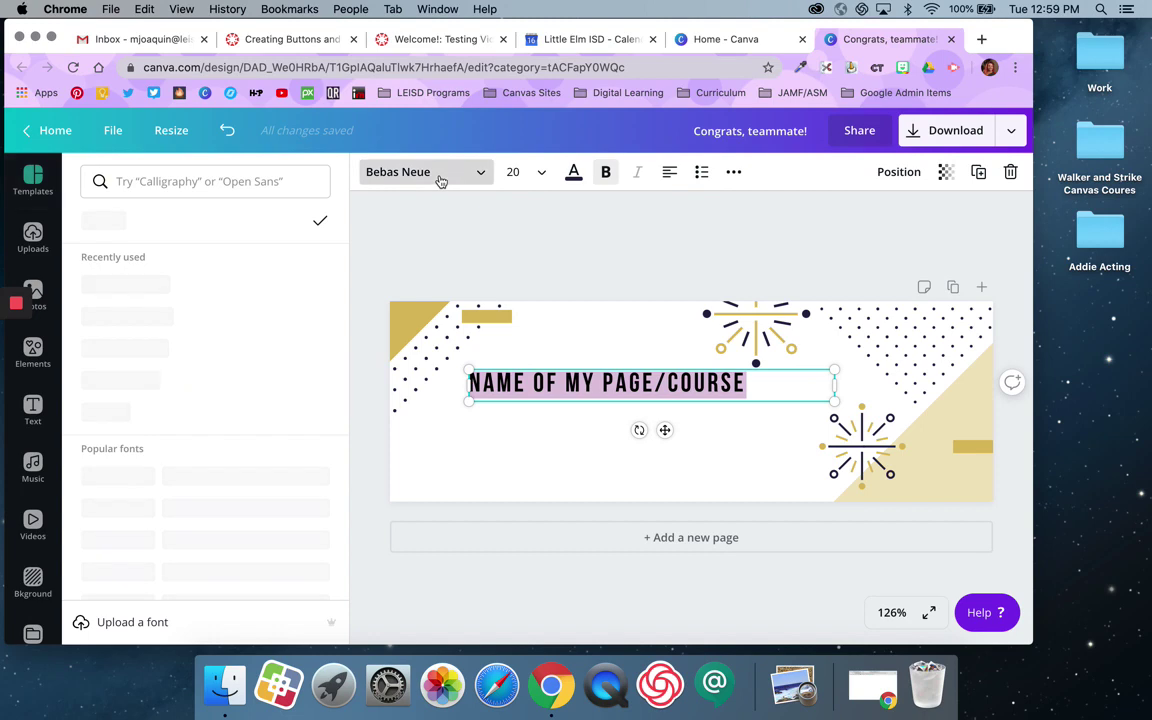
{"action": "left_click", "coordinate": [280, 287]}
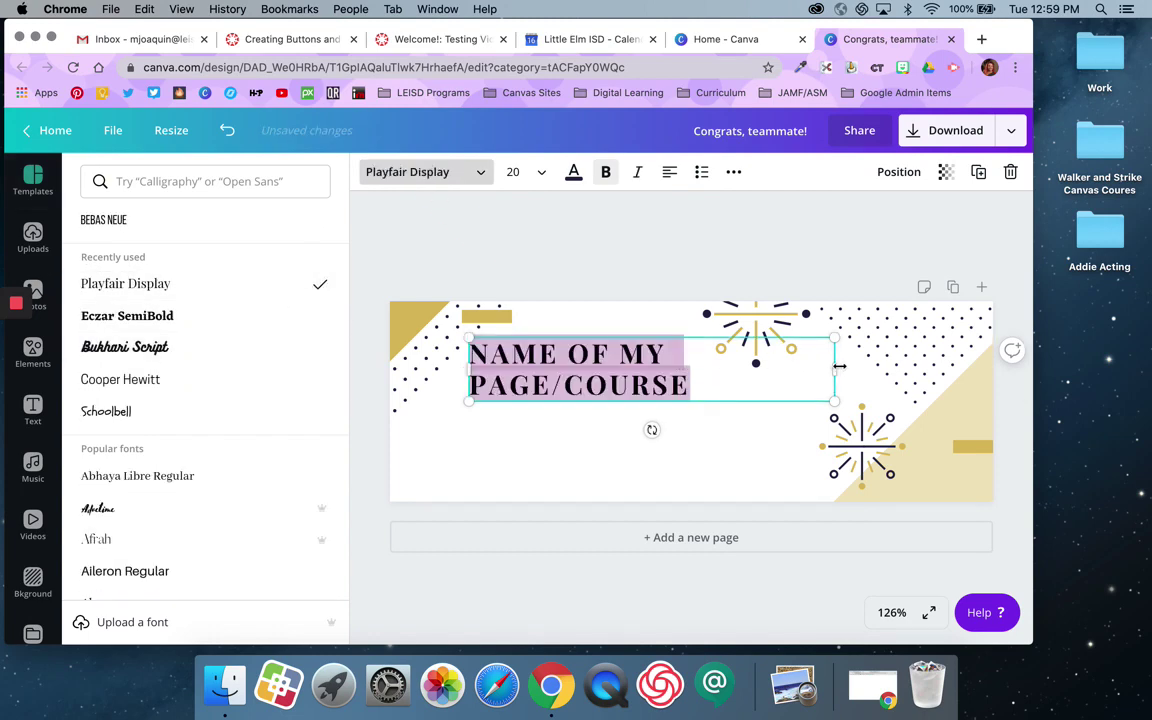
Step: Widen the title's text box, enlarge its text to about 22.9 and move it to the lower part of the banner
{"action": "left_click_drag", "start_coordinate": [838, 368], "coordinate": [892, 369]}
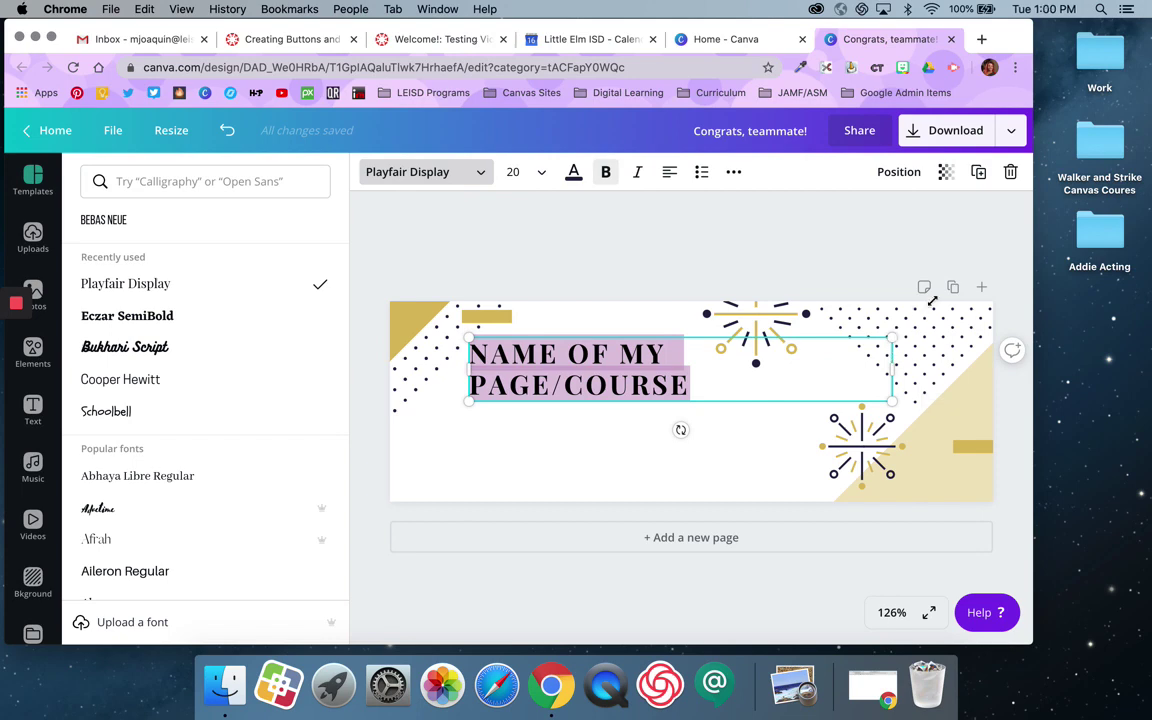
{"action": "left_click_drag", "start_coordinate": [927, 305], "coordinate": [951, 287]}
{"action": "left_click_drag", "start_coordinate": [668, 326], "coordinate": [650, 388]}
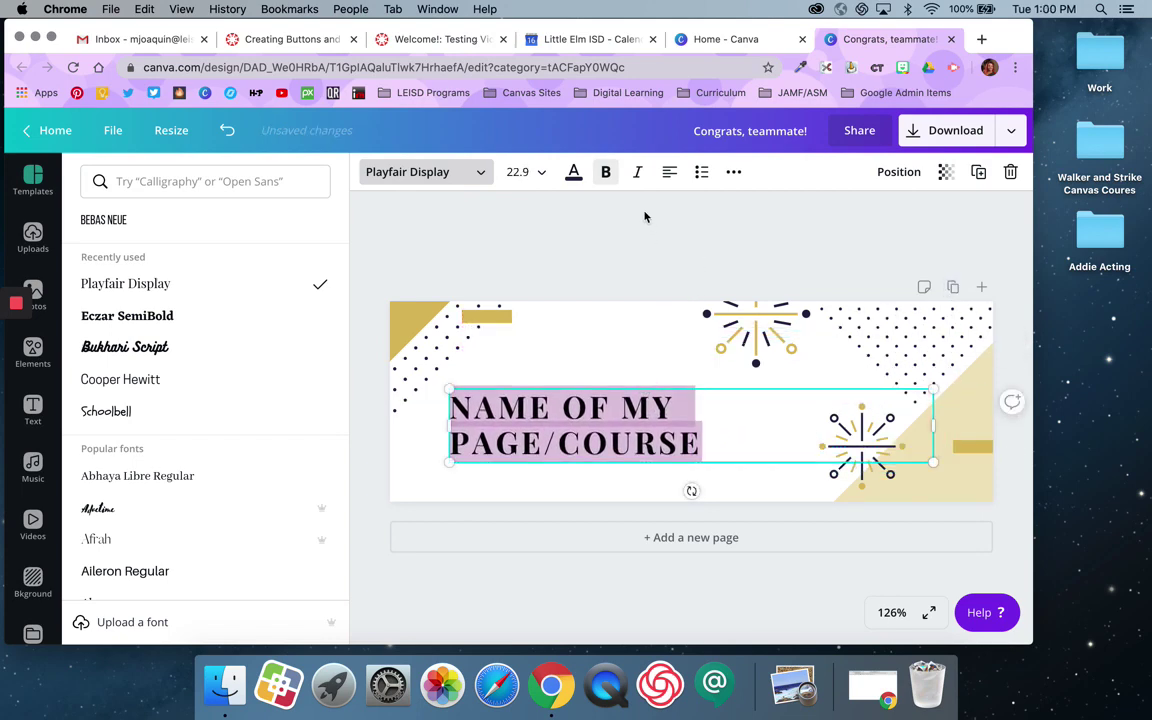
Step: Turn off uppercase for the title and narrow its text box so the wording wraps onto two lines
{"action": "left_click", "coordinate": [733, 172]}
{"action": "left_click", "coordinate": [592, 214]}
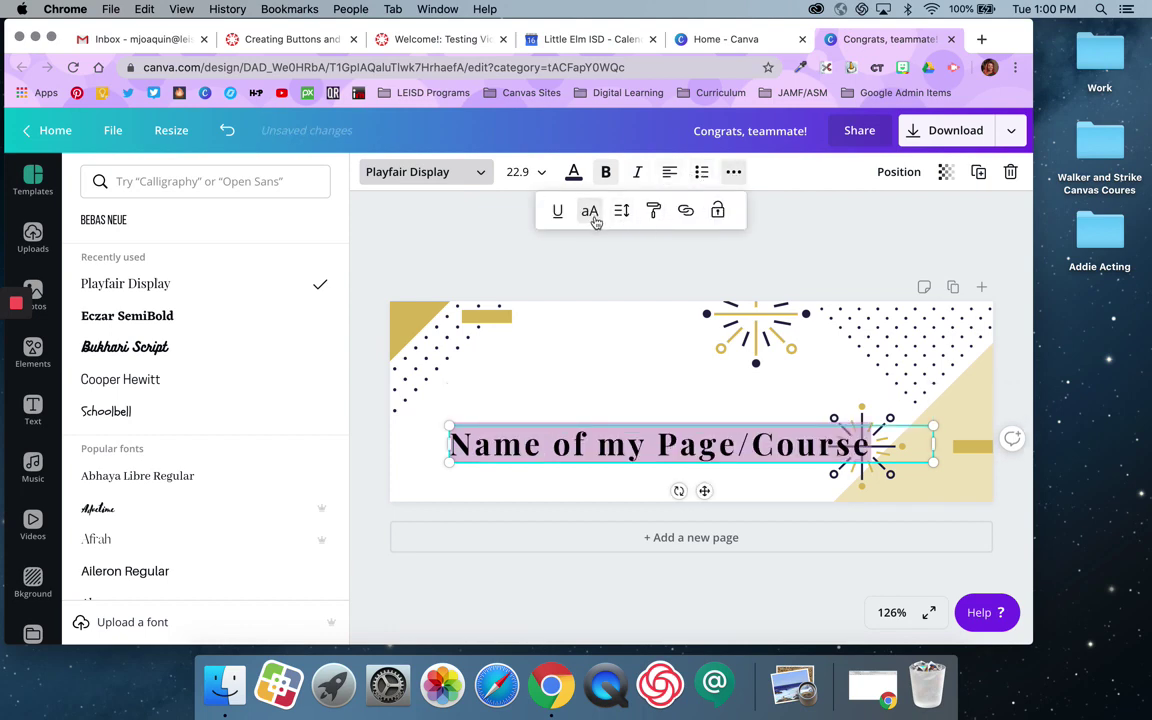
{"action": "left_click_drag", "start_coordinate": [935, 443], "coordinate": [853, 440]}
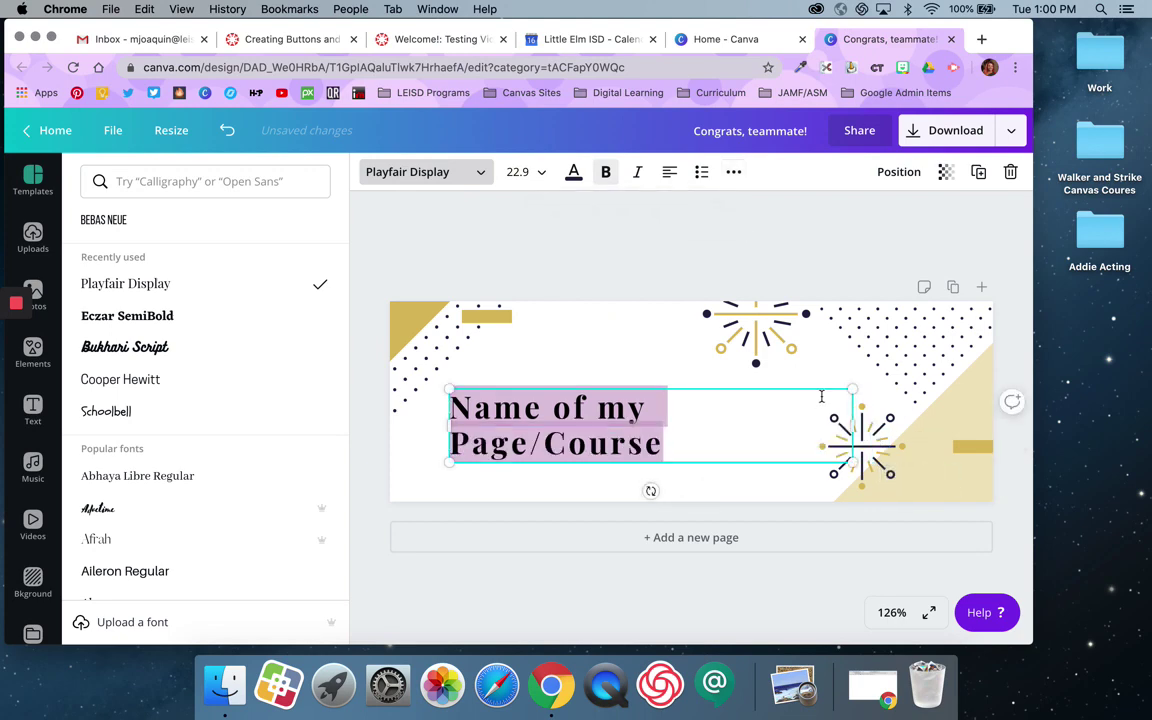
Step: Enlarge the title to about 28.5, move it up slightly and narrow its text box to fit the wording
{"action": "left_click_drag", "start_coordinate": [868, 362], "coordinate": [940, 270]}
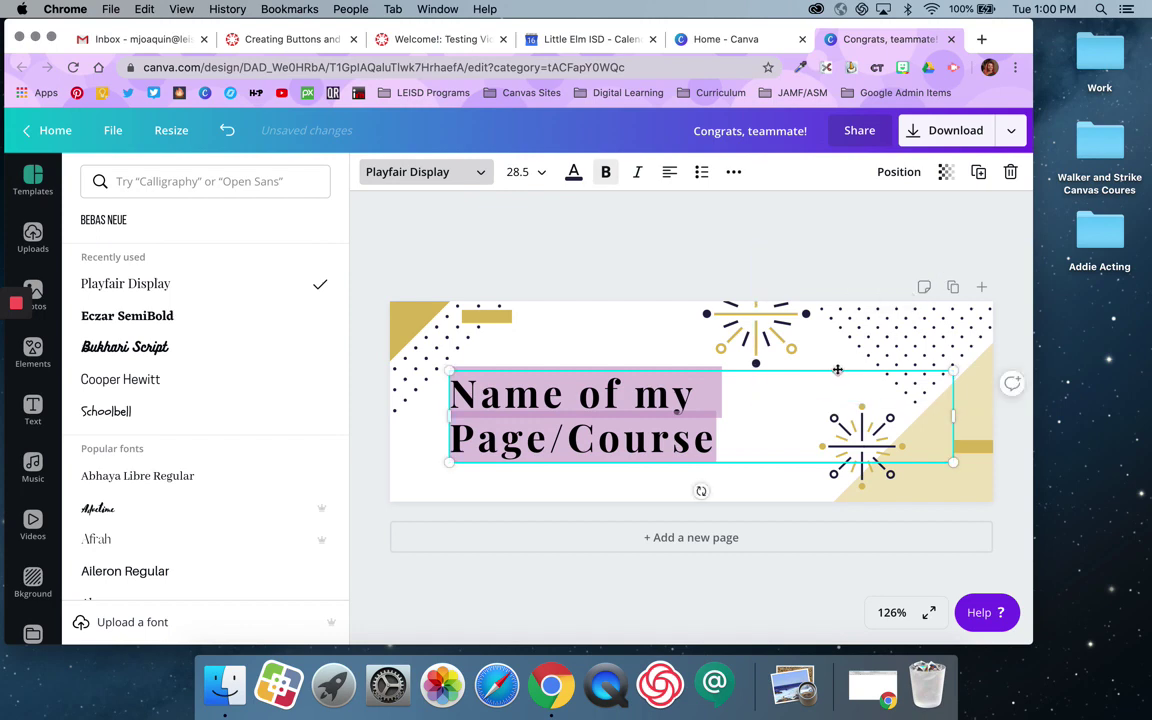
{"action": "left_click_drag", "start_coordinate": [838, 354], "coordinate": [838, 332]}
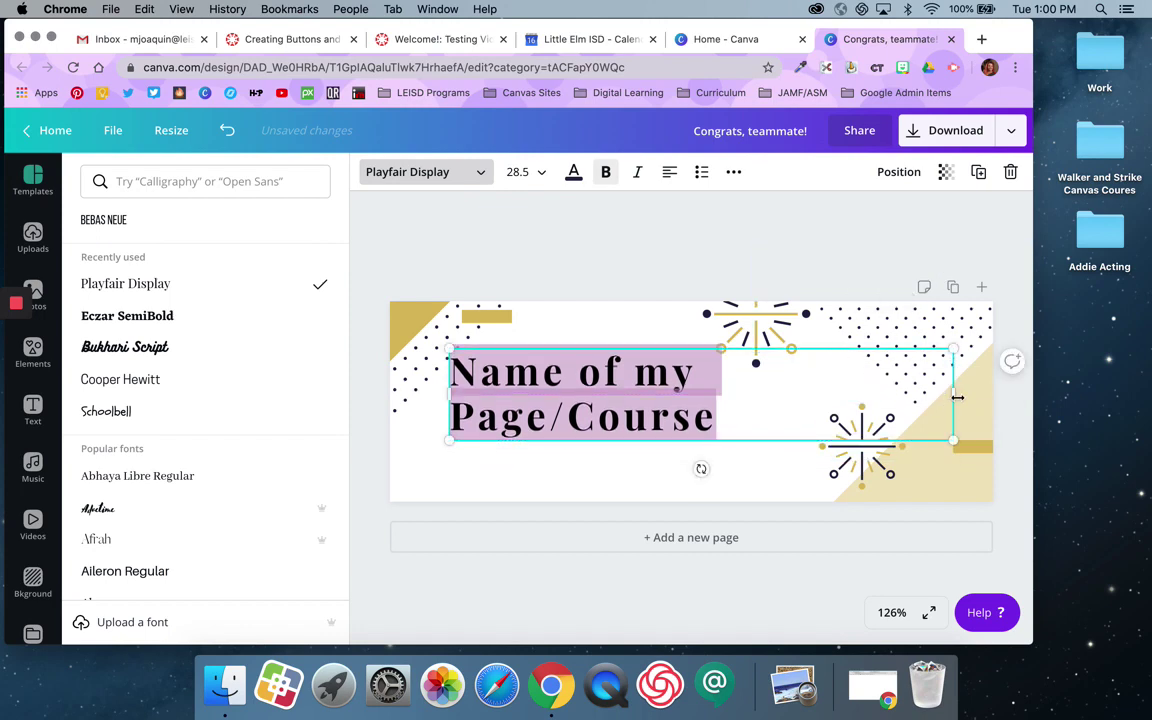
{"action": "left_click_drag", "start_coordinate": [949, 395], "coordinate": [740, 393]}
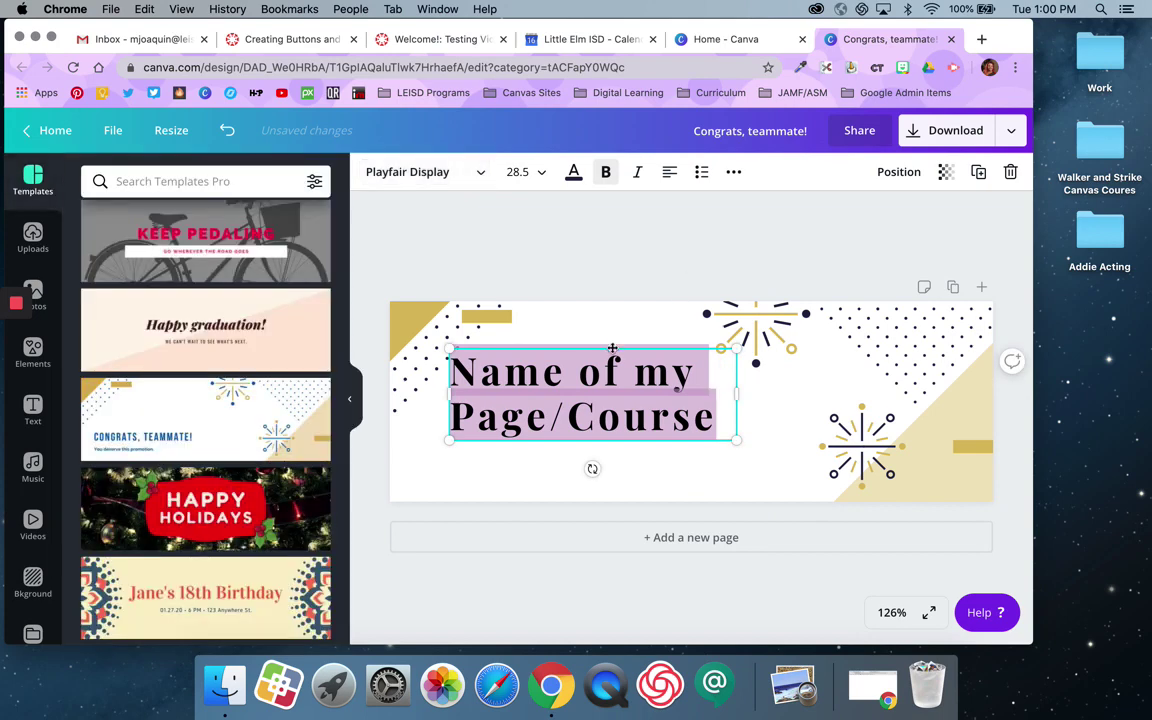
Step: Enlarge the title to about 32.3 and reposition it between the dotted corner and the lower firework graphic
{"action": "left_click", "coordinate": [612, 341]}
{"action": "left_click", "coordinate": [615, 381]}
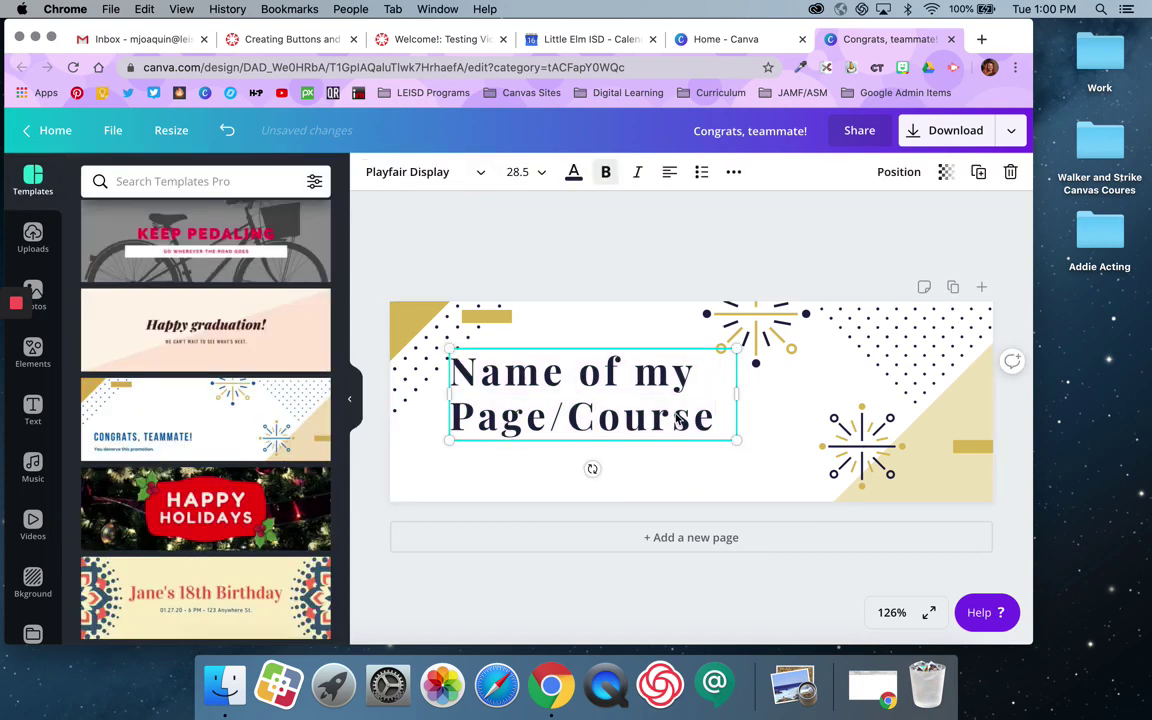
{"action": "left_click_drag", "start_coordinate": [676, 417], "coordinate": [676, 420]}
{"action": "left_click_drag", "start_coordinate": [450, 471], "coordinate": [413, 482]}
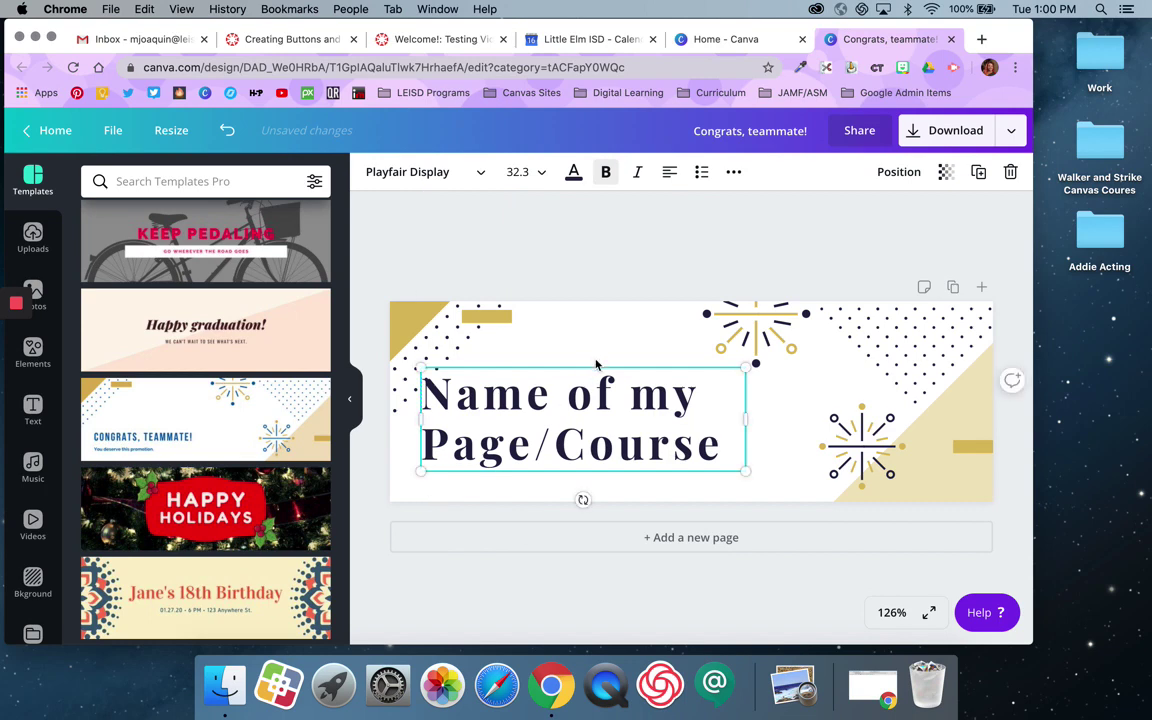
{"action": "left_click_drag", "start_coordinate": [618, 367], "coordinate": [645, 373]}
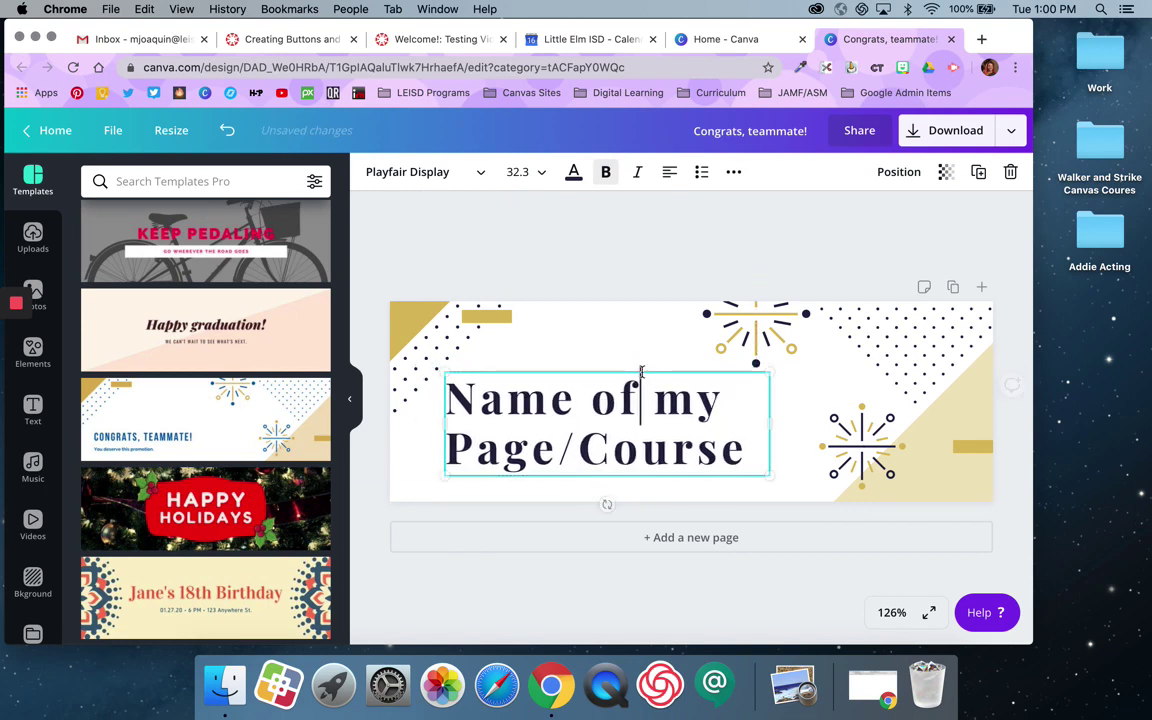
{"action": "left_click", "coordinate": [671, 239]}
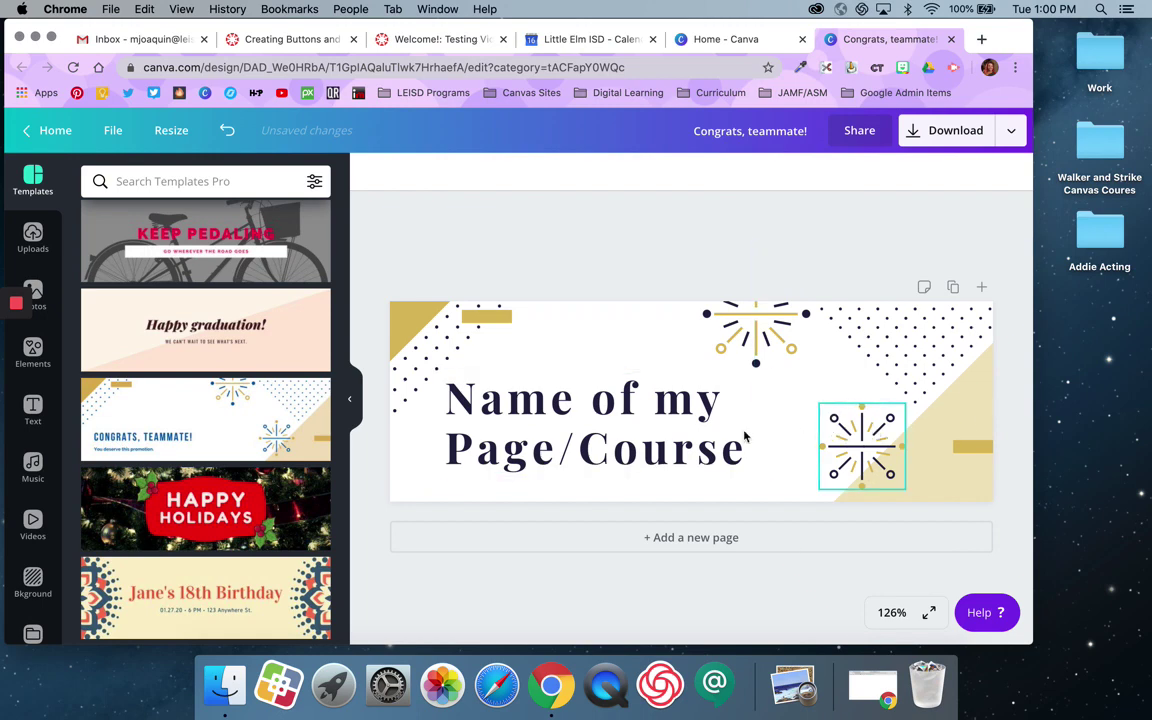
Step: Try the Bukhari Script and Schoolbell fonts on the whole title
{"action": "left_click", "coordinate": [651, 432]}
{"action": "left_click", "coordinate": [649, 427]}
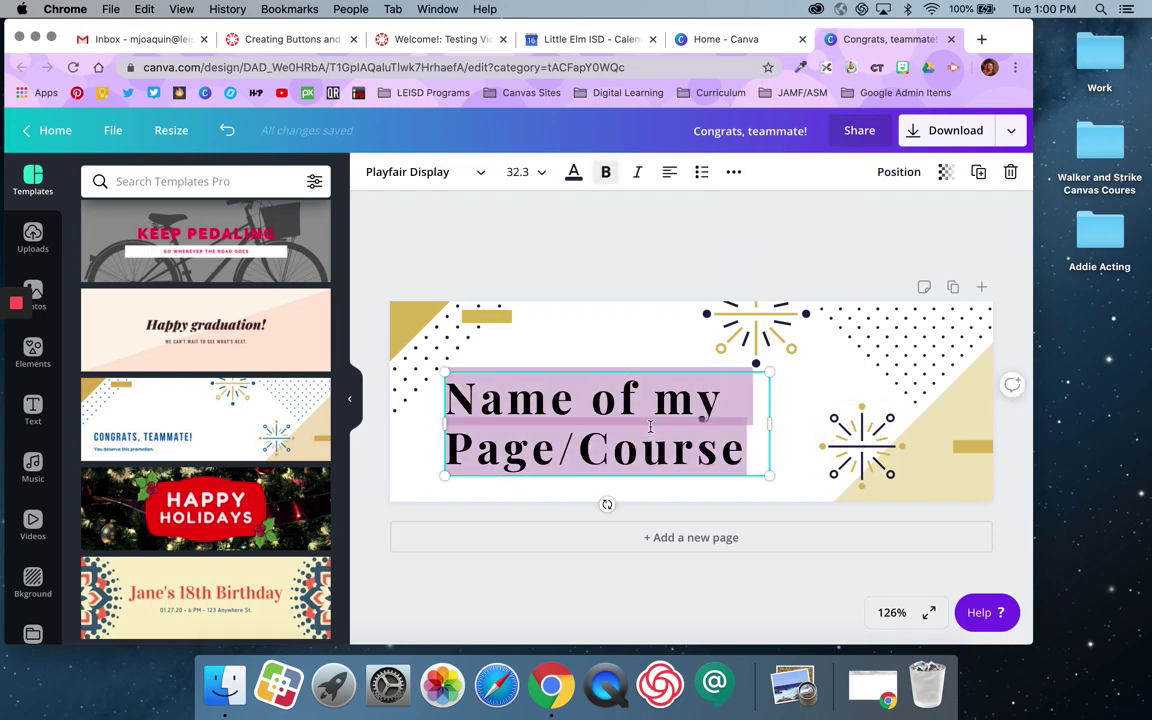
{"action": "left_click", "coordinate": [415, 171]}
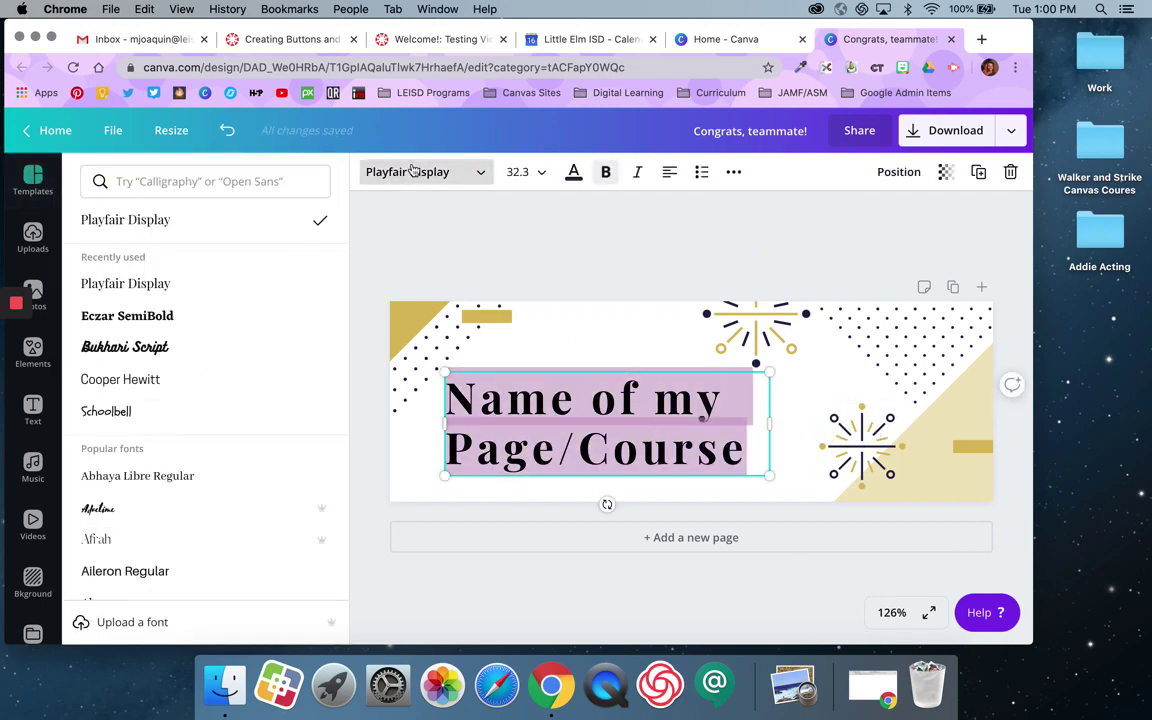
{"action": "left_click", "coordinate": [203, 348]}
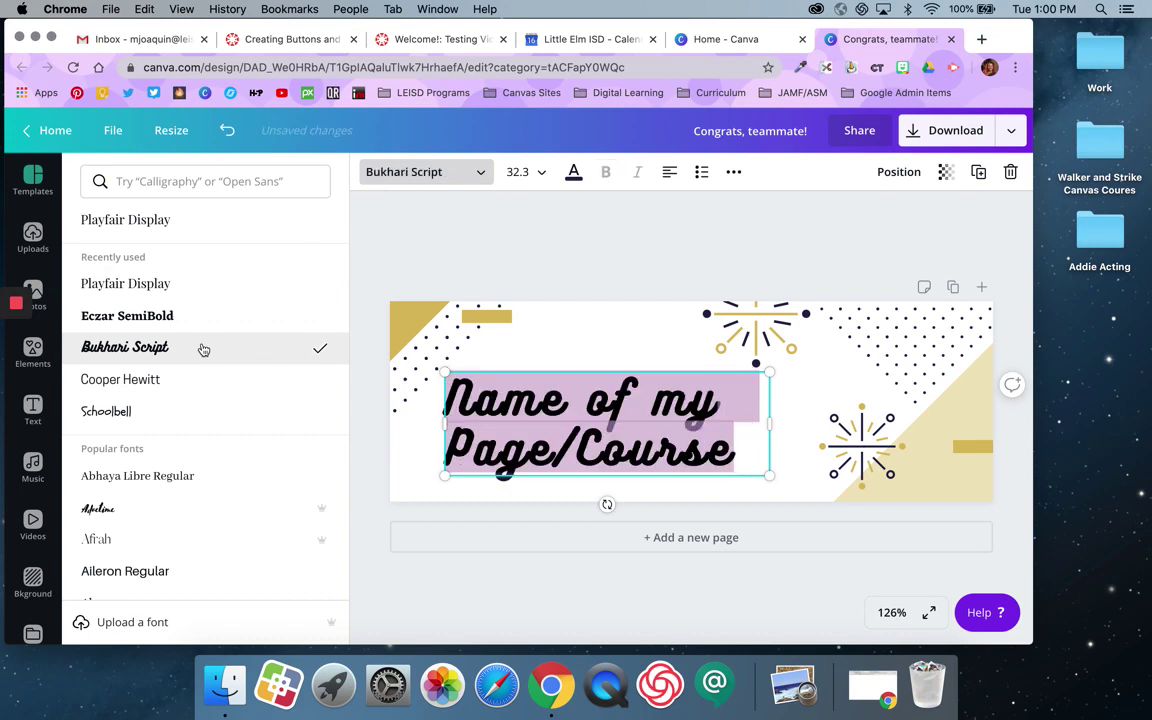
{"action": "left_click", "coordinate": [190, 414]}
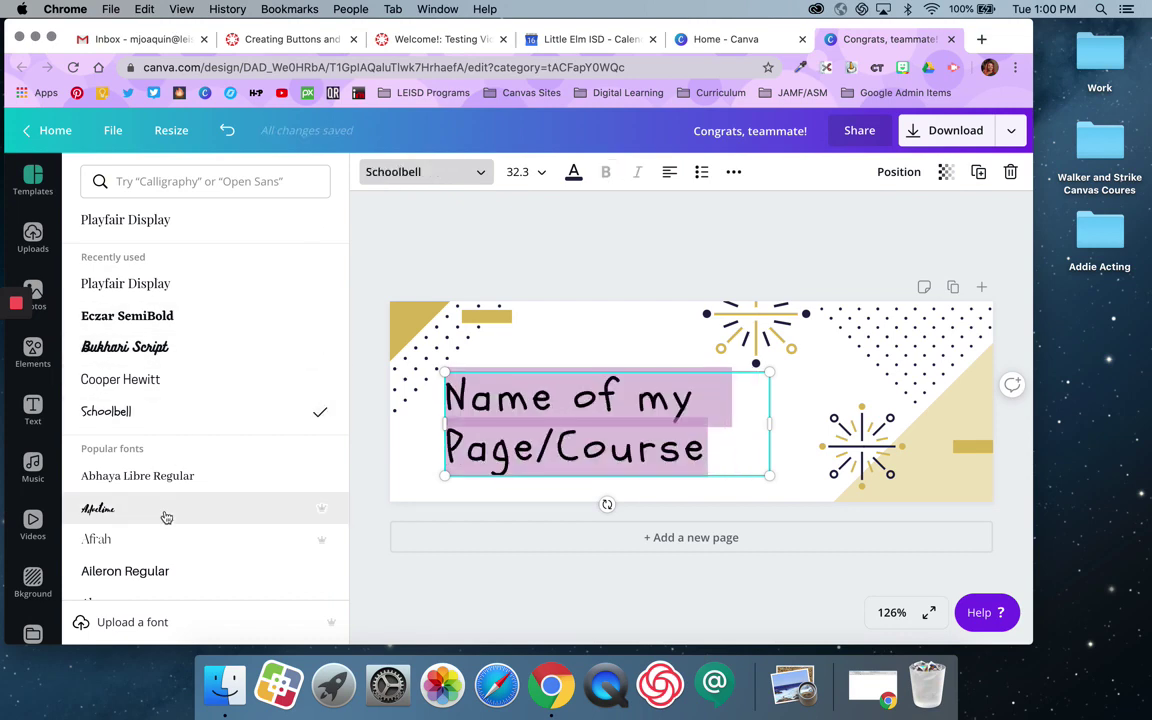
Step: Try the Buffalo and Evolve Sans fonts on the title and settle on Gagalin
{"action": "scroll", "coordinate": [166, 510], "scroll_direction": "down", "scroll_amount": 6}
{"action": "scroll", "coordinate": [166, 517], "scroll_direction": "down", "scroll_amount": 5}
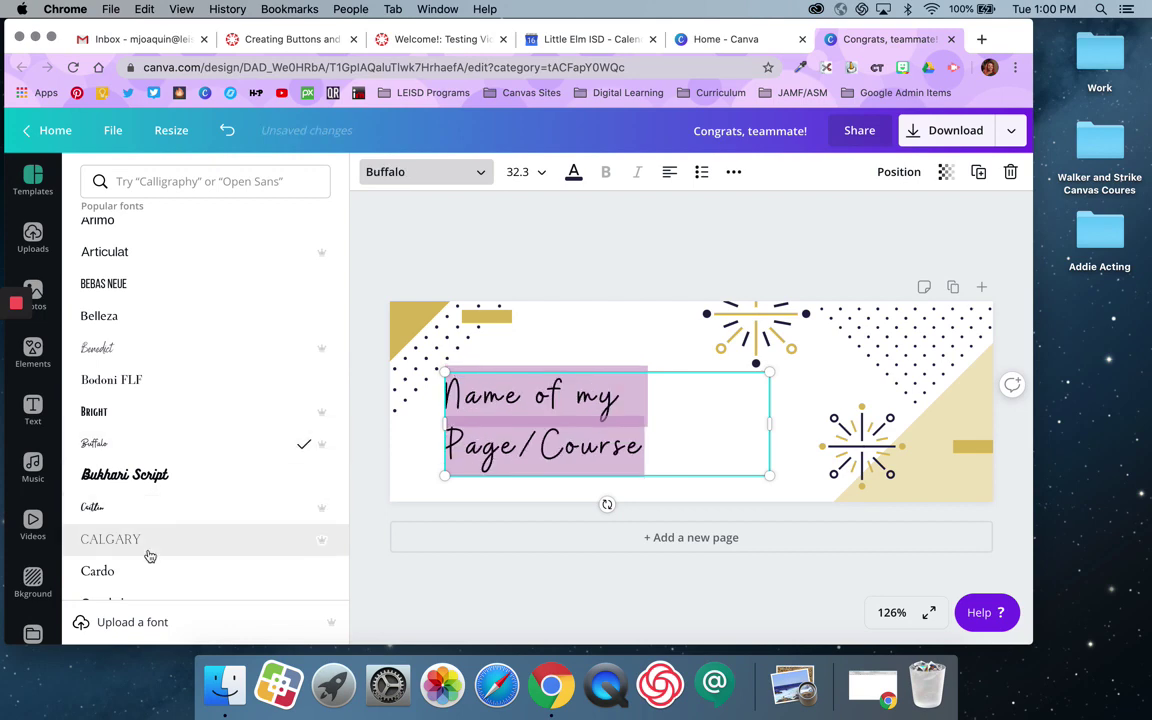
{"action": "scroll", "coordinate": [147, 553], "scroll_direction": "down", "scroll_amount": 3}
{"action": "scroll", "coordinate": [149, 556], "scroll_direction": "down", "scroll_amount": 10}
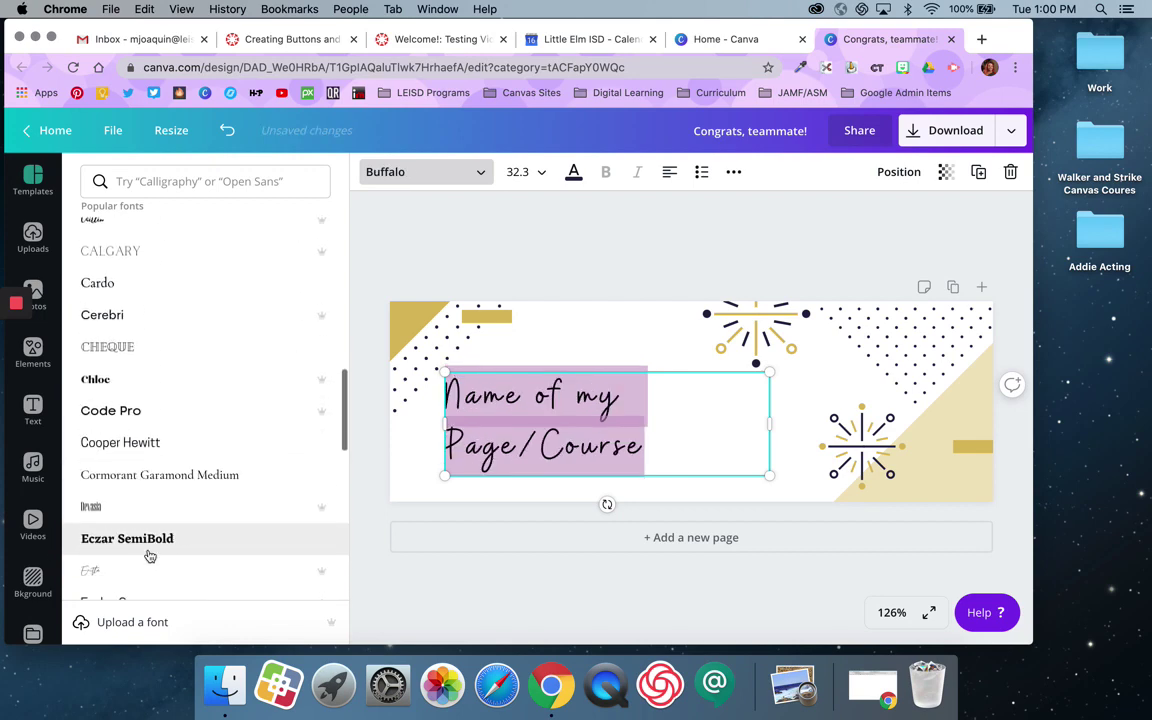
{"action": "scroll", "coordinate": [149, 556], "scroll_direction": "down", "scroll_amount": 2}
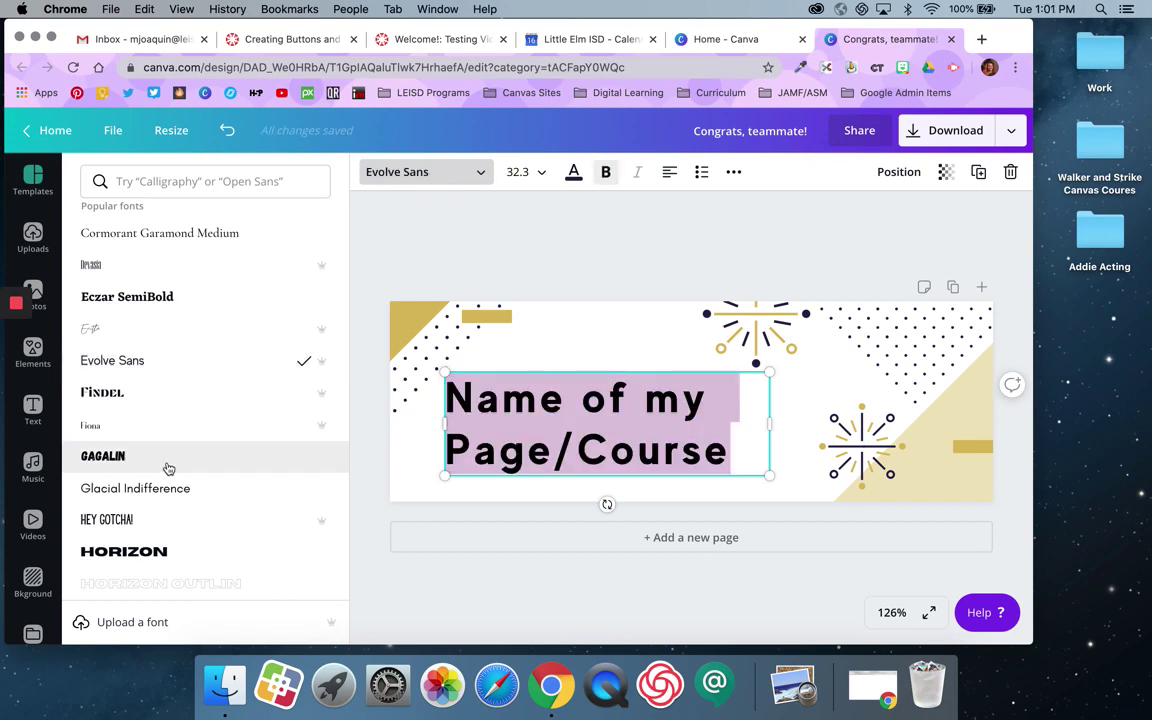
{"action": "scroll", "coordinate": [165, 470], "scroll_direction": "down", "scroll_amount": 3}
{"action": "left_click", "coordinate": [180, 358]}
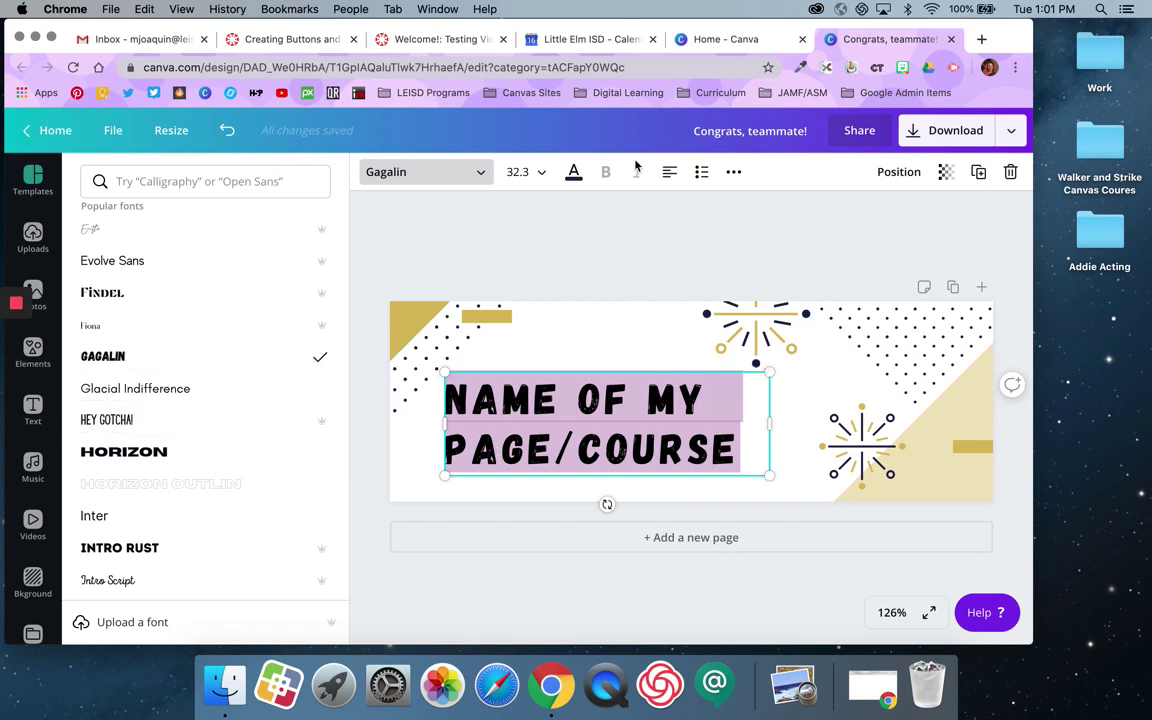
Step: Apply the navy brand color to the title and enlarge its text to about 37.8
{"action": "left_click", "coordinate": [576, 172]}
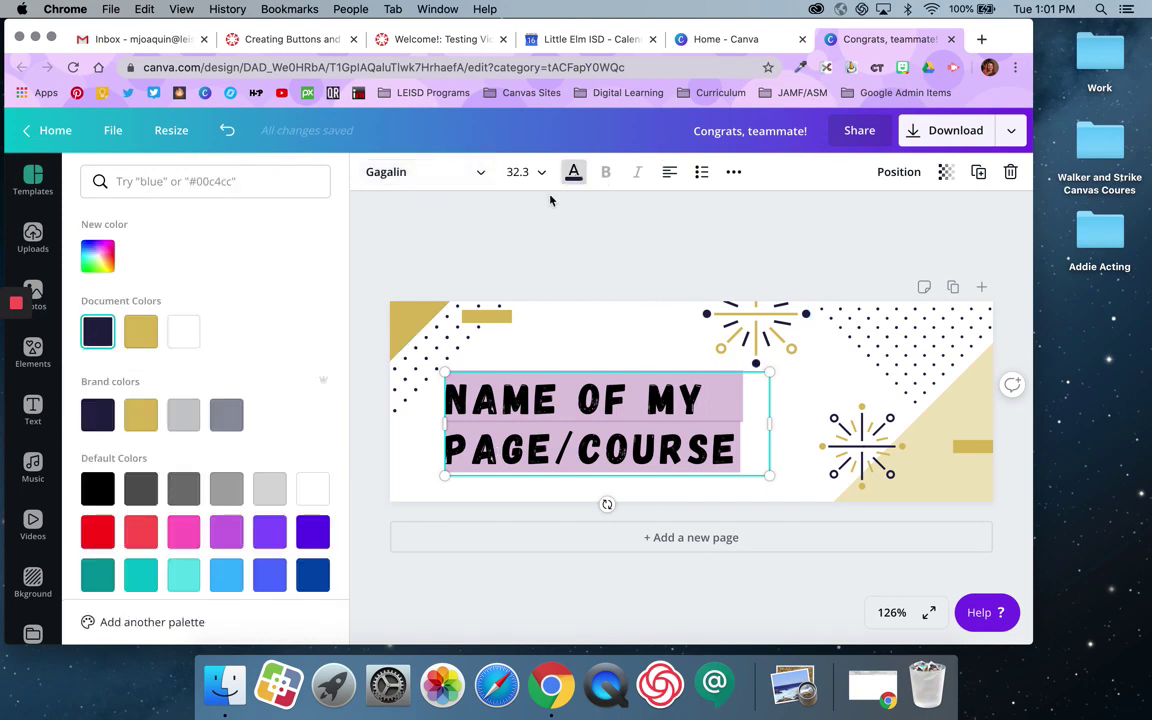
{"action": "left_click", "coordinate": [97, 418]}
{"action": "left_click_drag", "start_coordinate": [784, 358], "coordinate": [826, 352]}
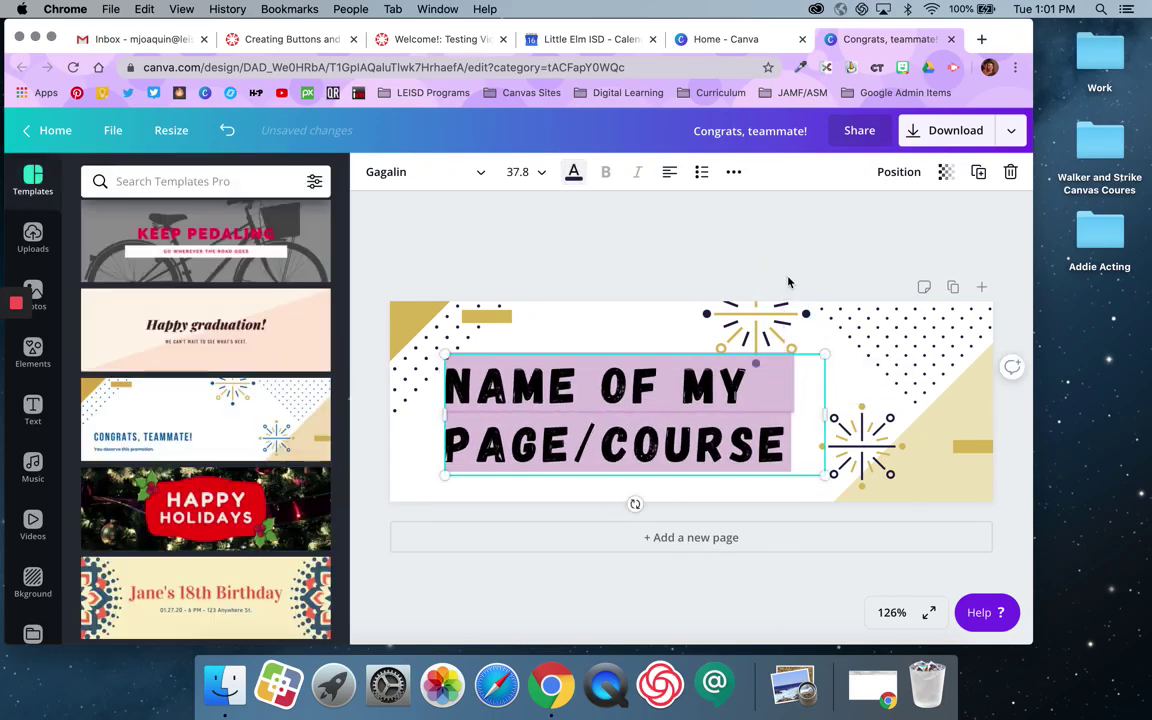
{"action": "left_click", "coordinate": [938, 267]}
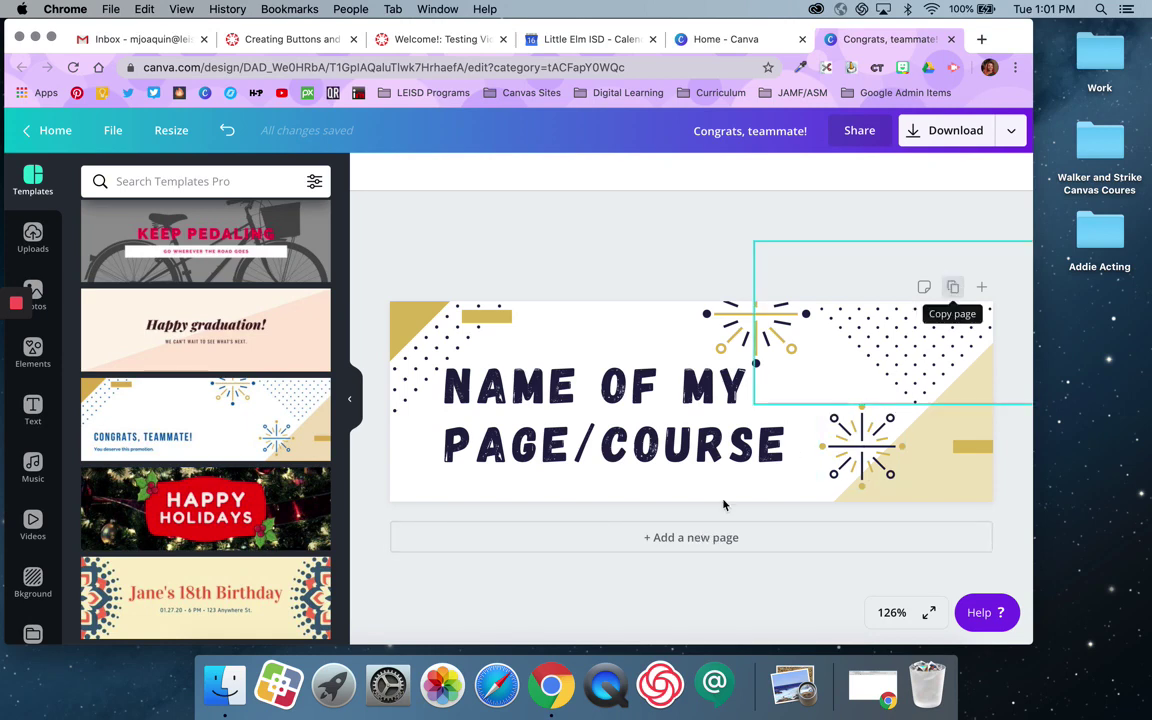
Step: Add a blank second page and place an outlined square shape in its upper-left corner
{"action": "left_click", "coordinate": [693, 539]}
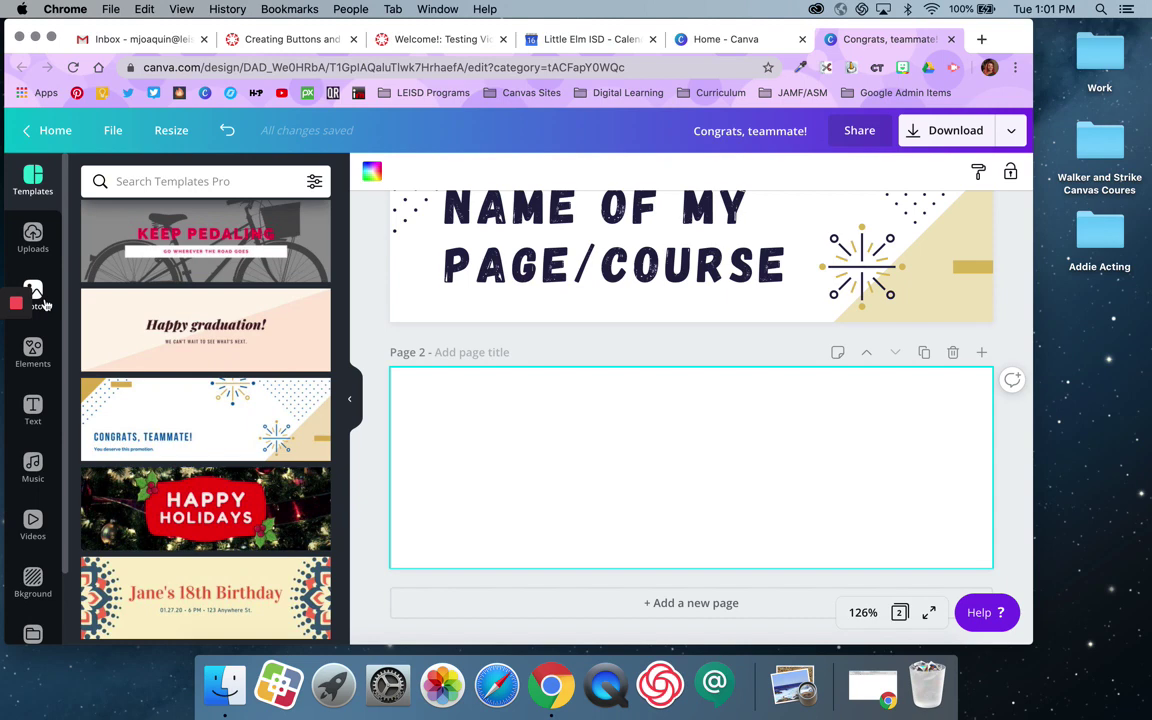
{"action": "left_click", "coordinate": [34, 350]}
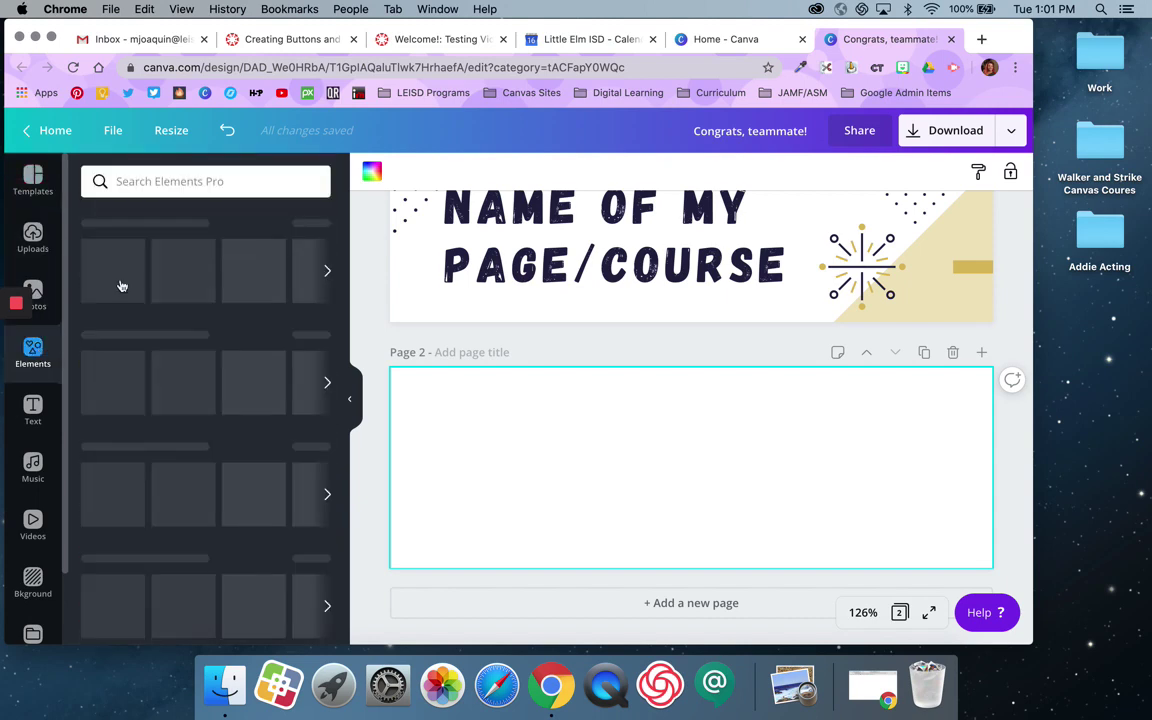
{"action": "scroll", "coordinate": [172, 284], "scroll_direction": "down", "scroll_amount": 5}
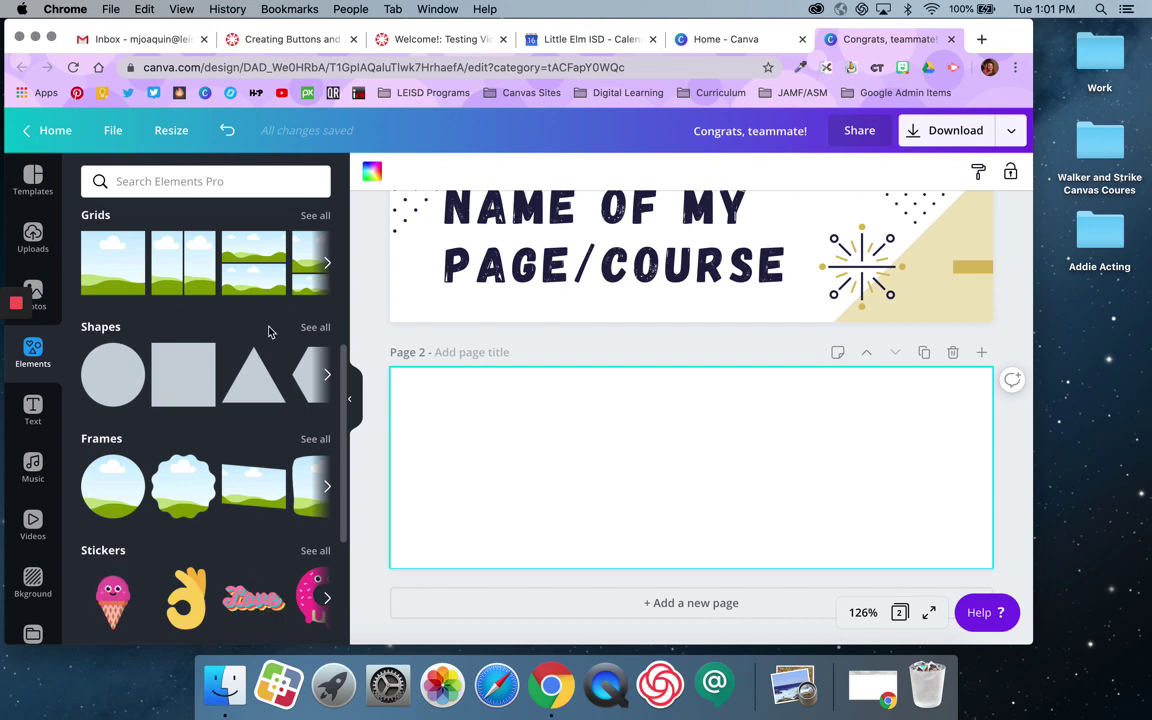
{"action": "left_click", "coordinate": [313, 327]}
{"action": "scroll", "coordinate": [240, 415], "scroll_direction": "down", "scroll_amount": 5}
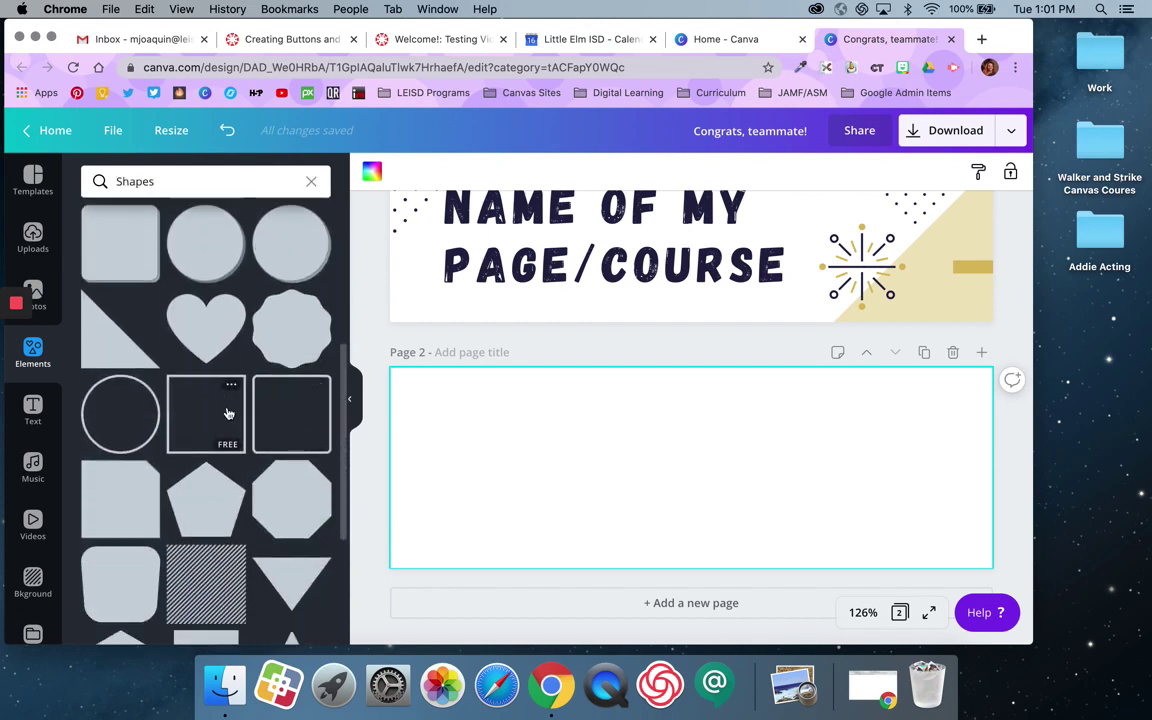
{"action": "left_click", "coordinate": [208, 414]}
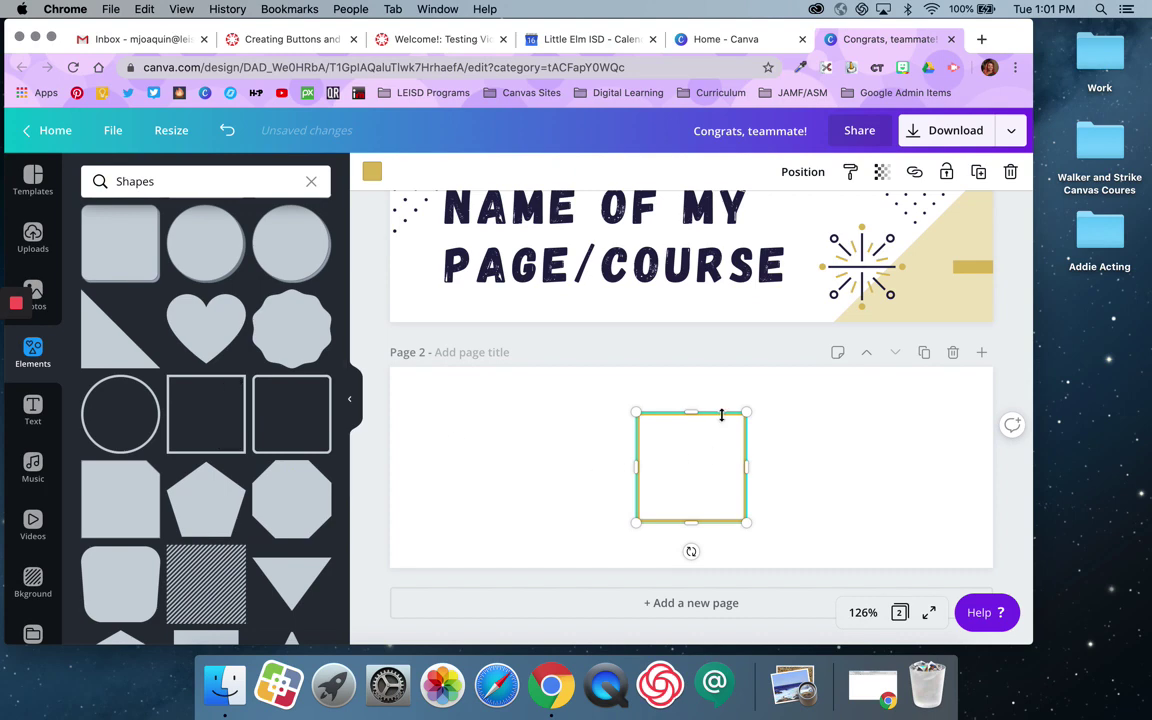
{"action": "left_click_drag", "start_coordinate": [708, 452], "coordinate": [460, 403]}
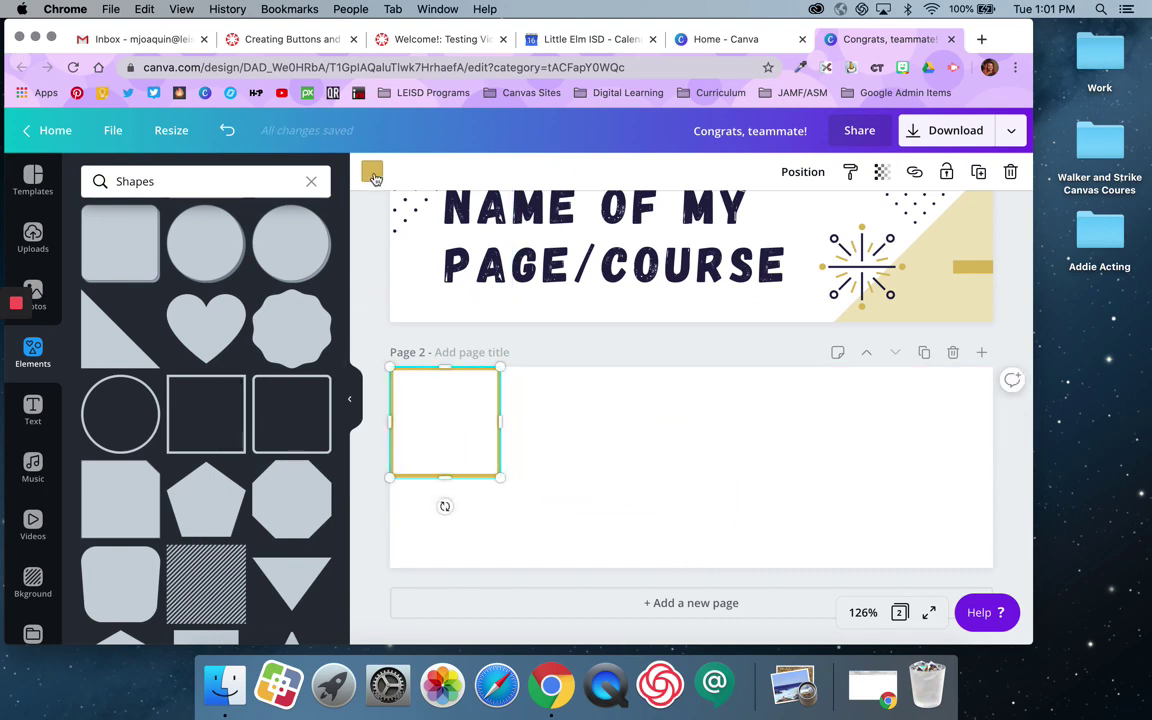
Step: Recolor the square outline with the slate-gray brand color and stretch it into a border around the whole second page
{"action": "left_click", "coordinate": [372, 171]}
{"action": "left_click", "coordinate": [224, 414]}
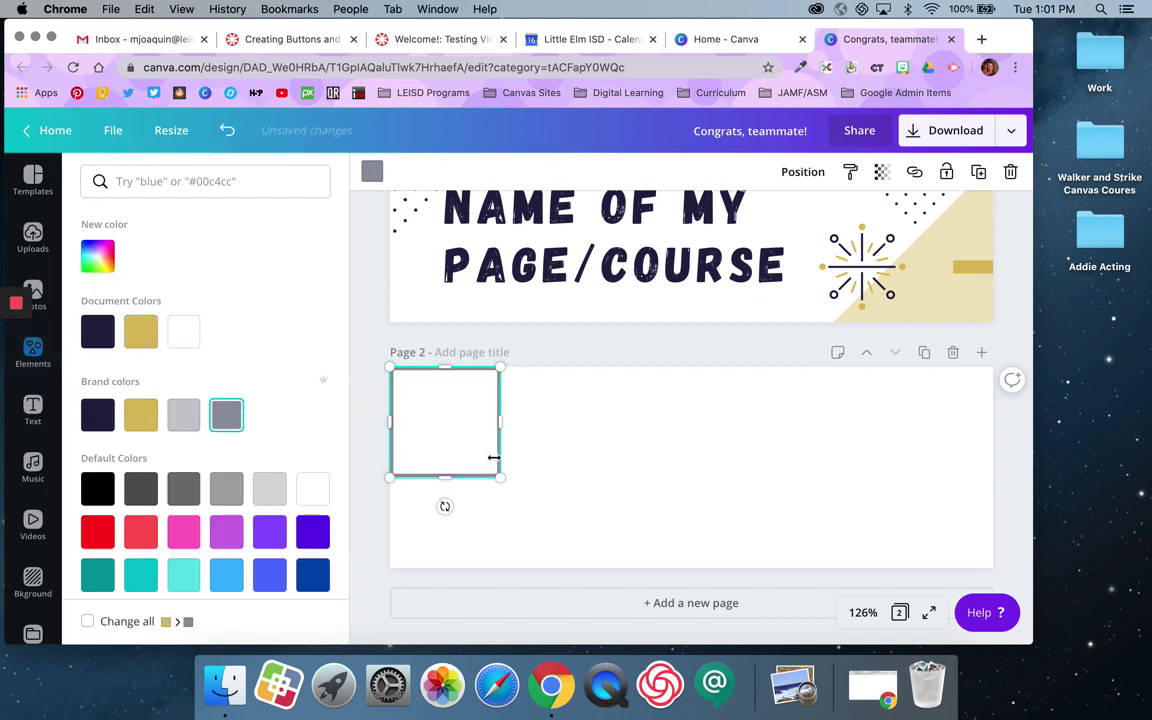
{"action": "left_click_drag", "start_coordinate": [501, 476], "coordinate": [900, 442]}
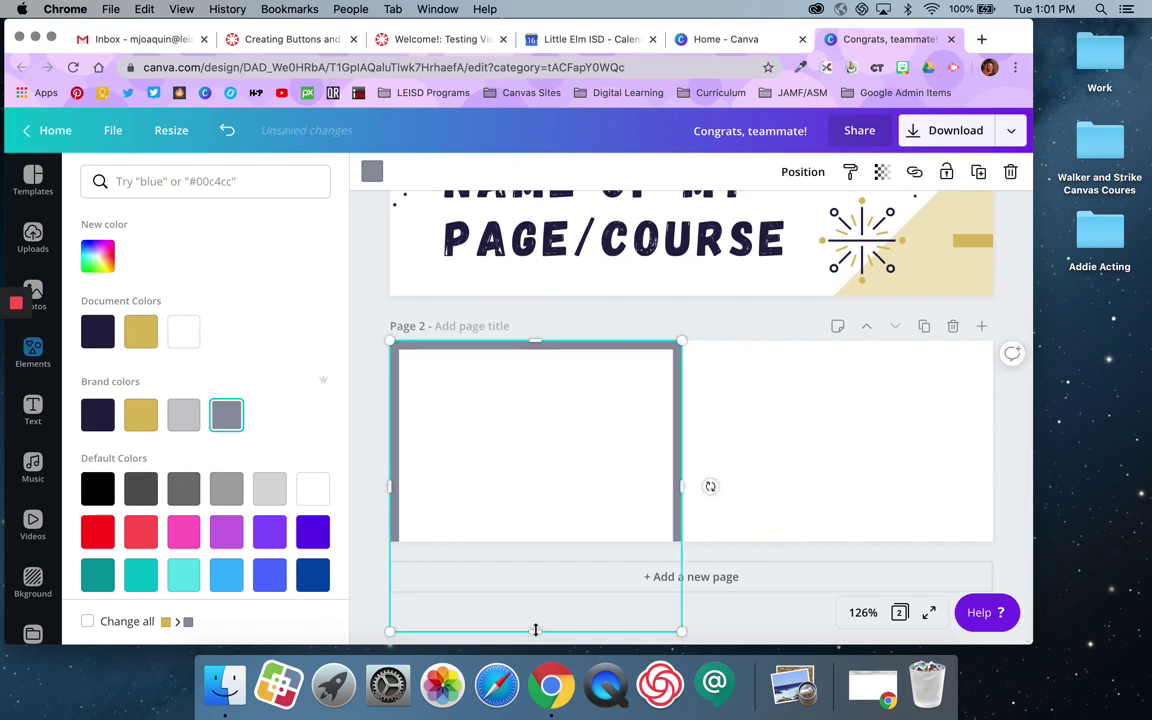
{"action": "mouse_move", "coordinate": [546, 544]}
{"action": "left_mouse_down"}
{"action": "mouse_move", "coordinate": [550, 524]}
{"action": "mouse_move", "coordinate": [549, 564]}
{"action": "left_mouse_up"}
{"action": "left_click_drag", "start_coordinate": [660, 480], "coordinate": [967, 486]}
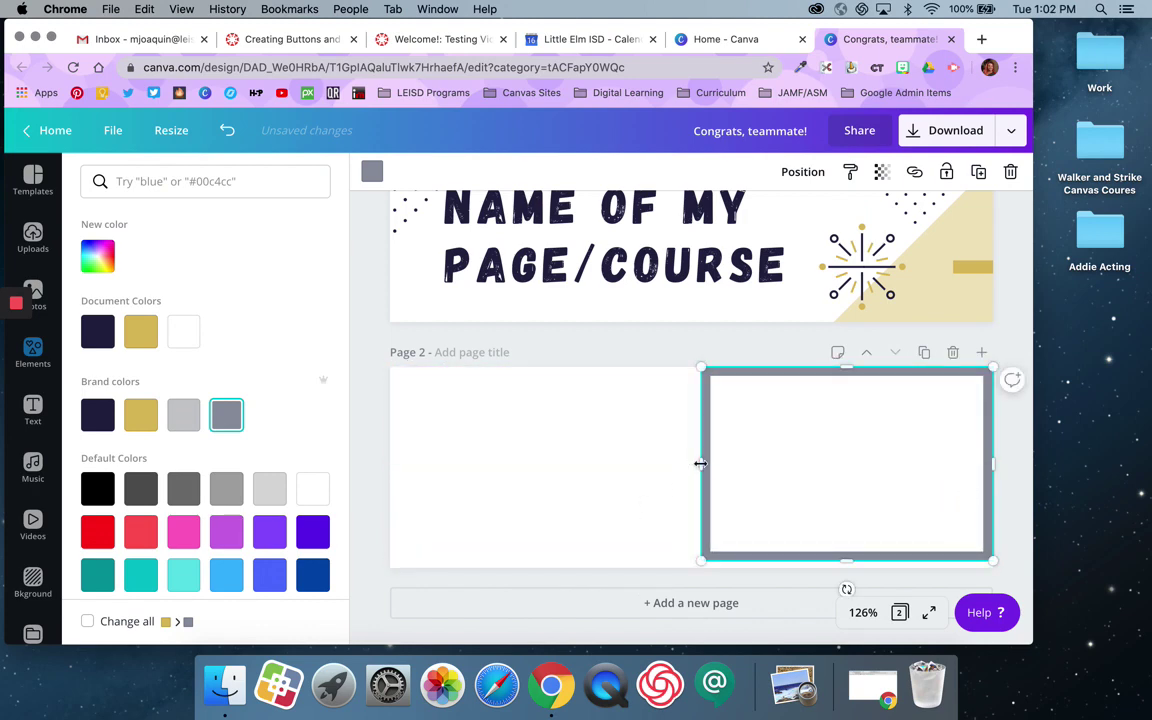
{"action": "left_click_drag", "start_coordinate": [702, 463], "coordinate": [390, 463]}
{"action": "left_click_drag", "start_coordinate": [688, 558], "coordinate": [688, 565]}
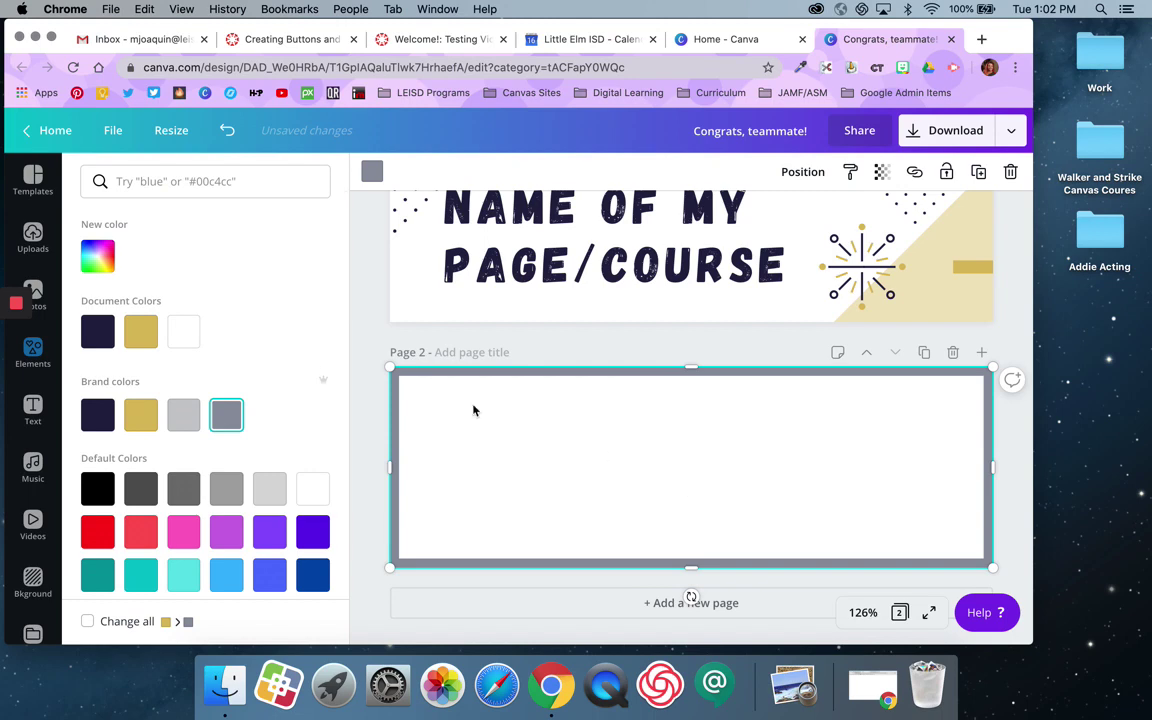
Step: Add another outlined square shape to the second page and recolor it with the navy document color
{"action": "left_click", "coordinate": [34, 348]}
{"action": "scroll", "coordinate": [224, 447], "scroll_direction": "down", "scroll_amount": 10}
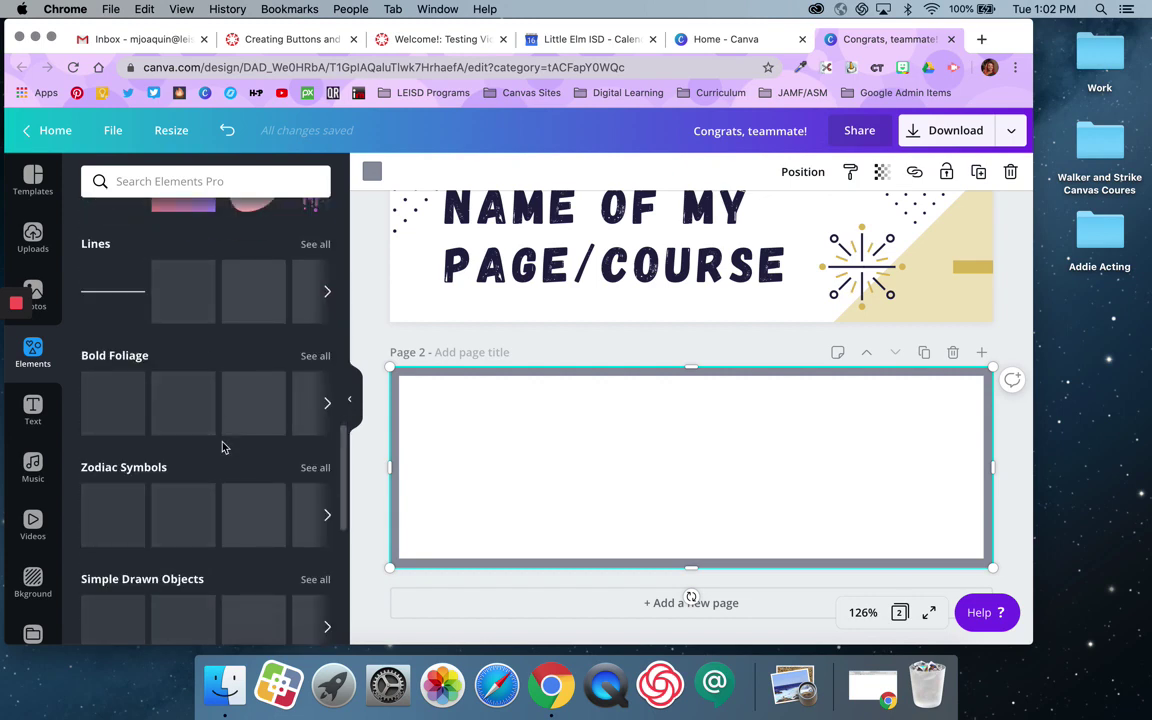
{"action": "scroll", "coordinate": [224, 447], "scroll_direction": "down", "scroll_amount": 3}
{"action": "scroll", "coordinate": [224, 447], "scroll_direction": "up", "scroll_amount": 8}
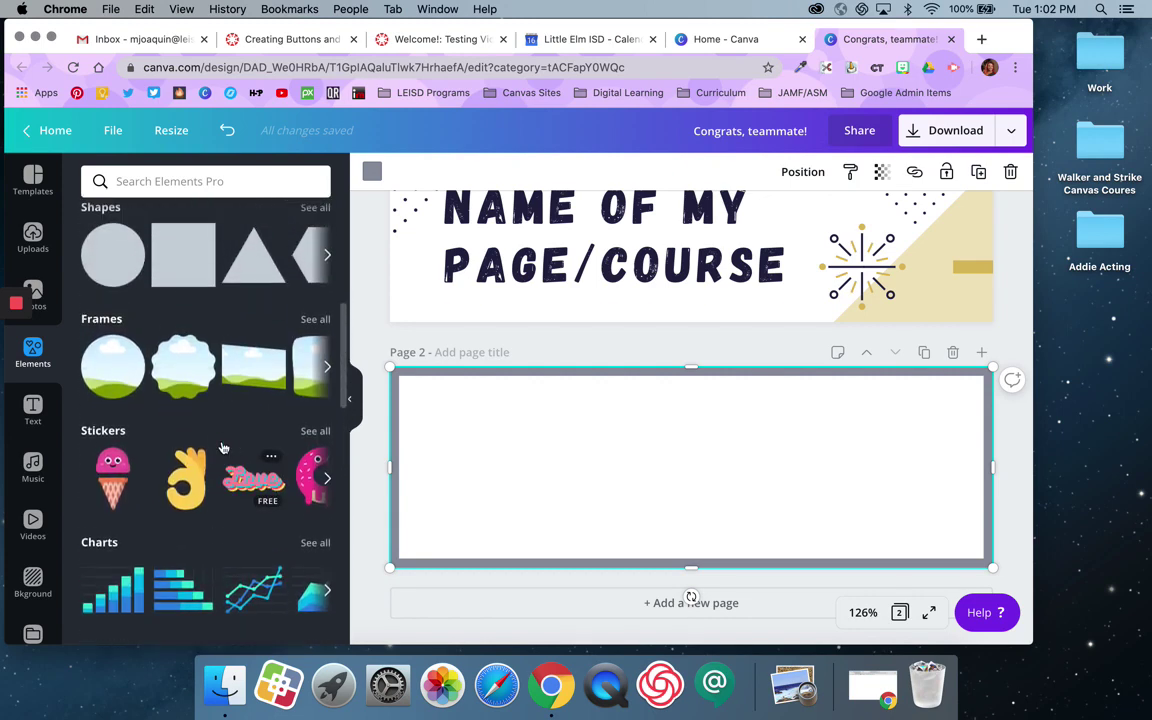
{"action": "scroll", "coordinate": [224, 447], "scroll_direction": "up", "scroll_amount": 3}
{"action": "left_click", "coordinate": [315, 325]}
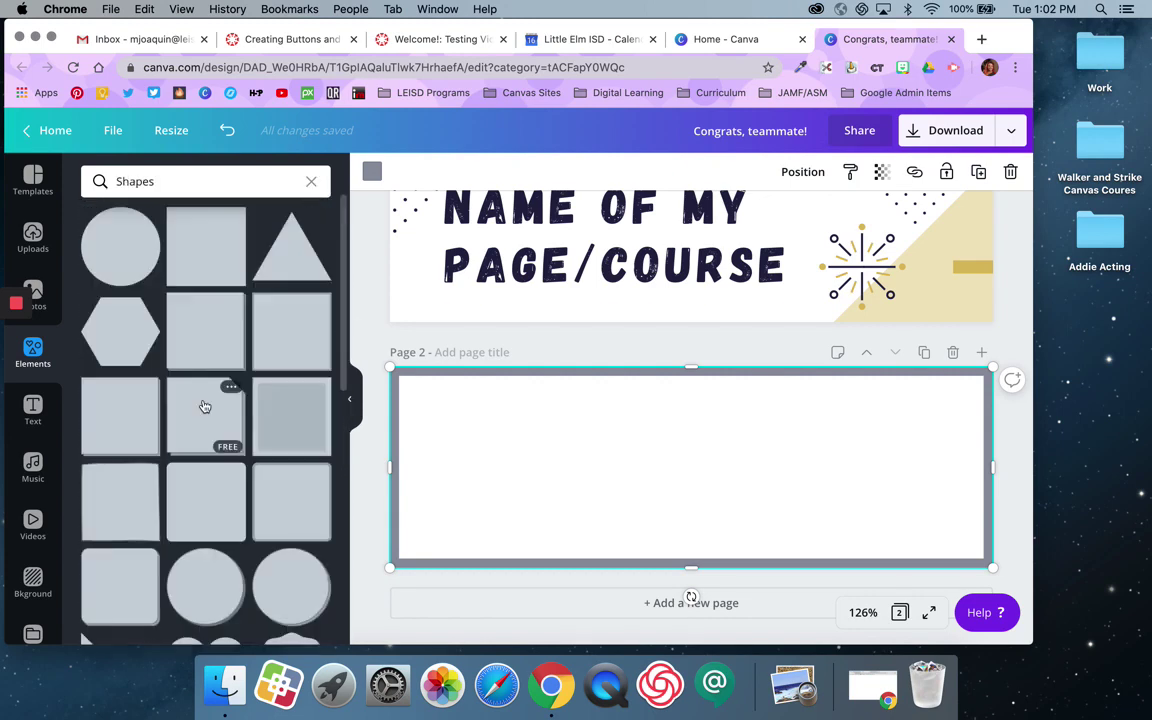
{"action": "scroll", "coordinate": [205, 405], "scroll_direction": "down", "scroll_amount": 2}
{"action": "left_click", "coordinate": [207, 406]}
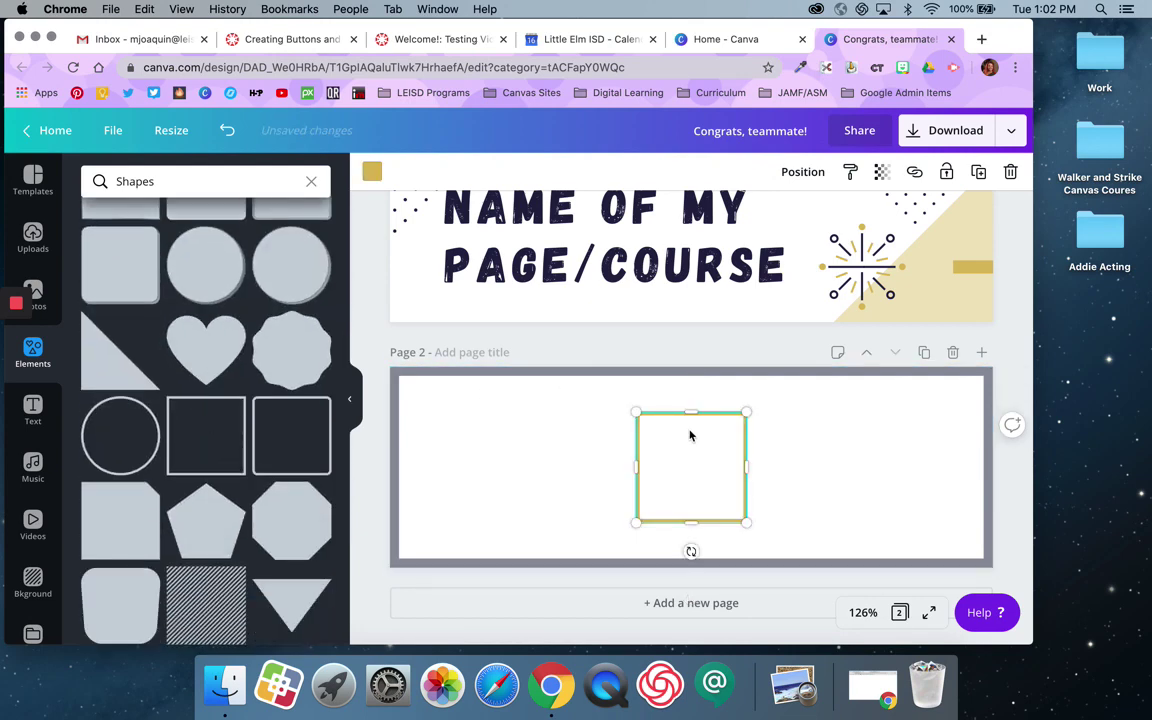
{"action": "left_click", "coordinate": [371, 173]}
{"action": "left_click", "coordinate": [98, 331]}
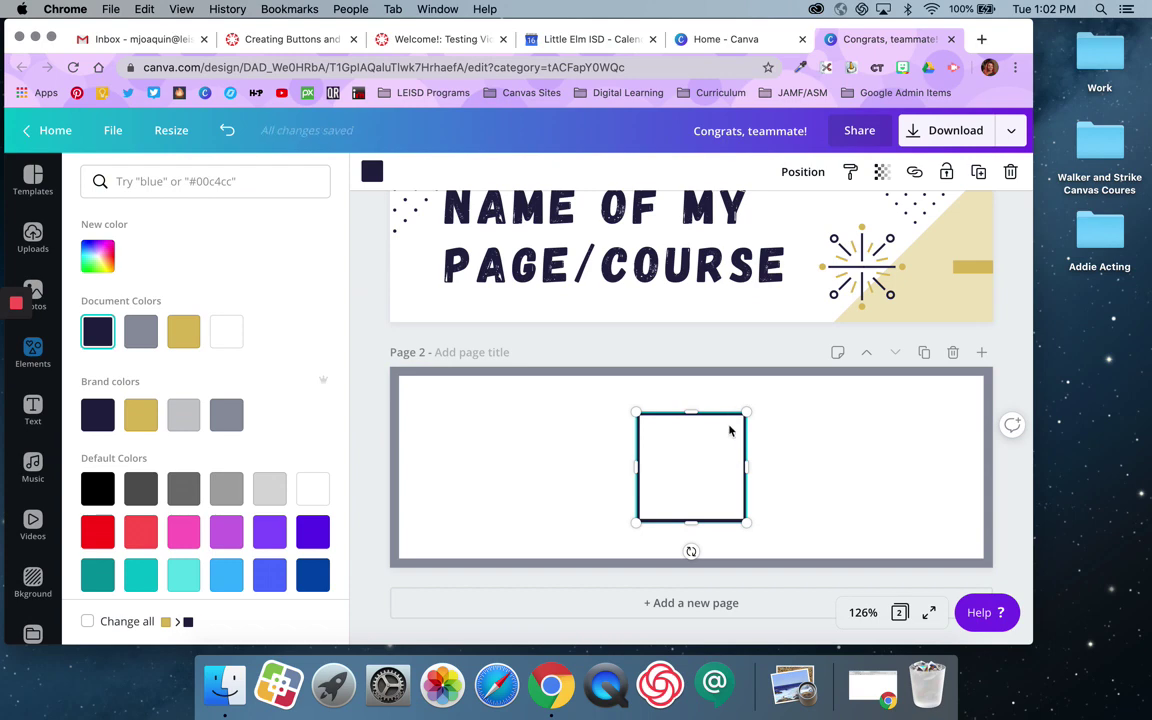
Step: Stretch the navy square outline into an inner border just inside the gray border on the second page
{"action": "left_click_drag", "start_coordinate": [731, 437], "coordinate": [496, 401]}
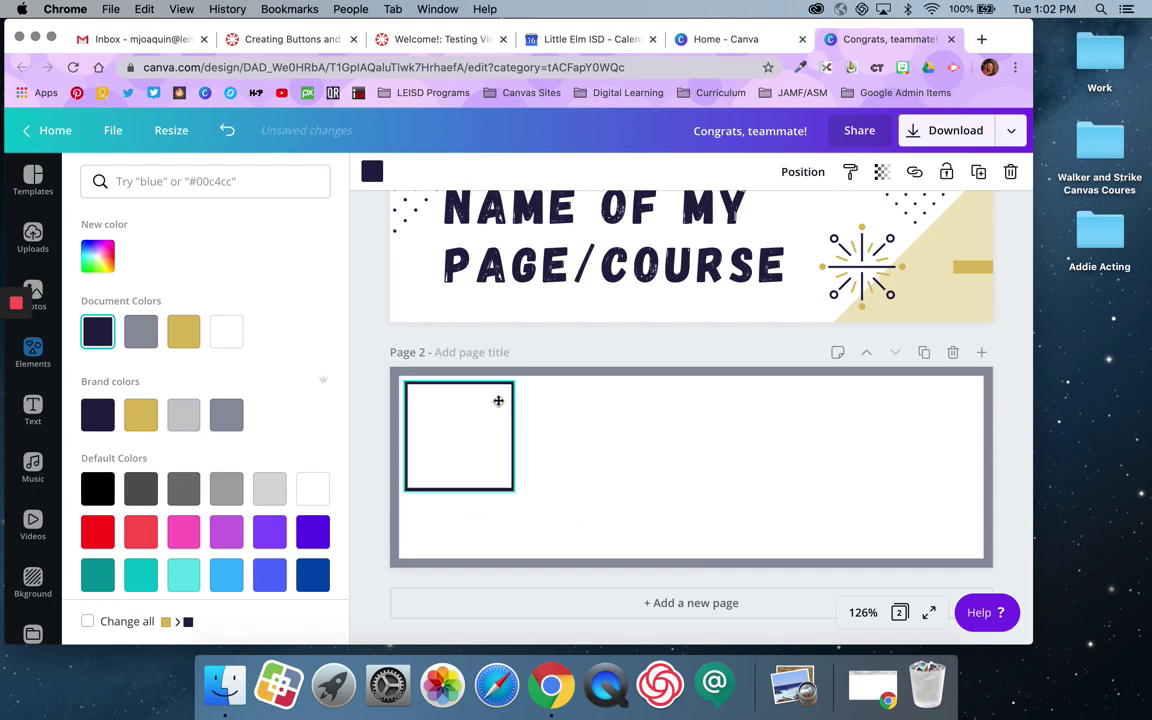
{"action": "left_click_drag", "start_coordinate": [724, 433], "coordinate": [979, 438]}
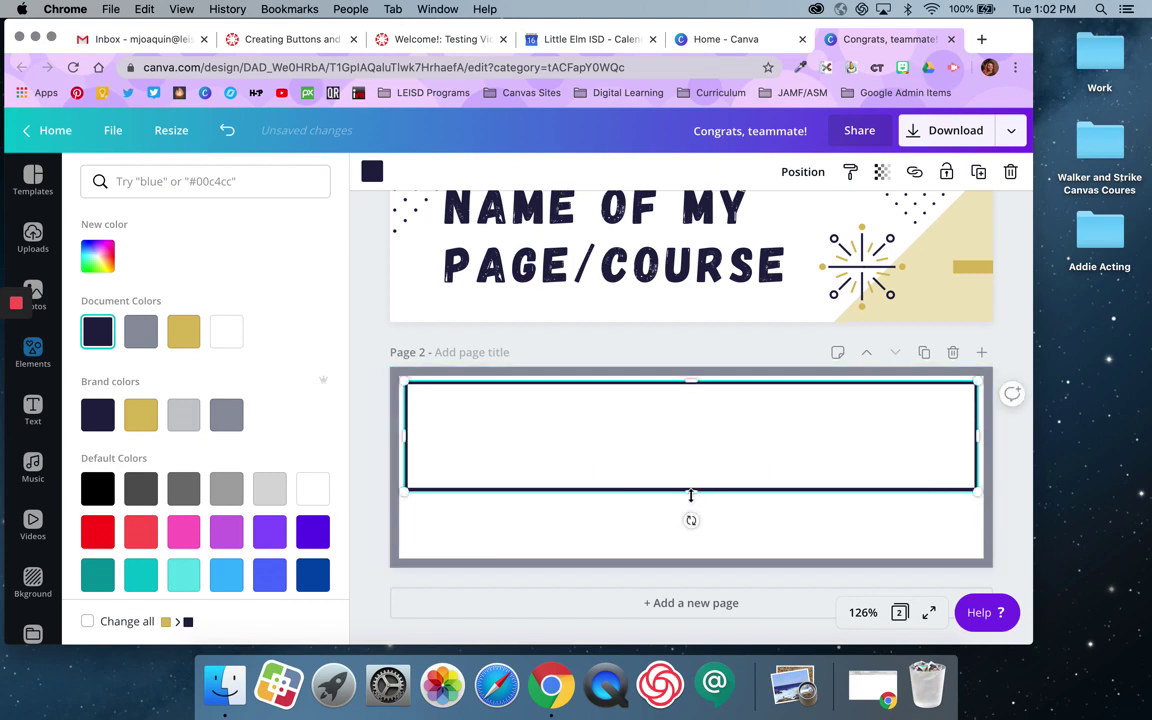
{"action": "left_click_drag", "start_coordinate": [690, 520], "coordinate": [690, 556]}
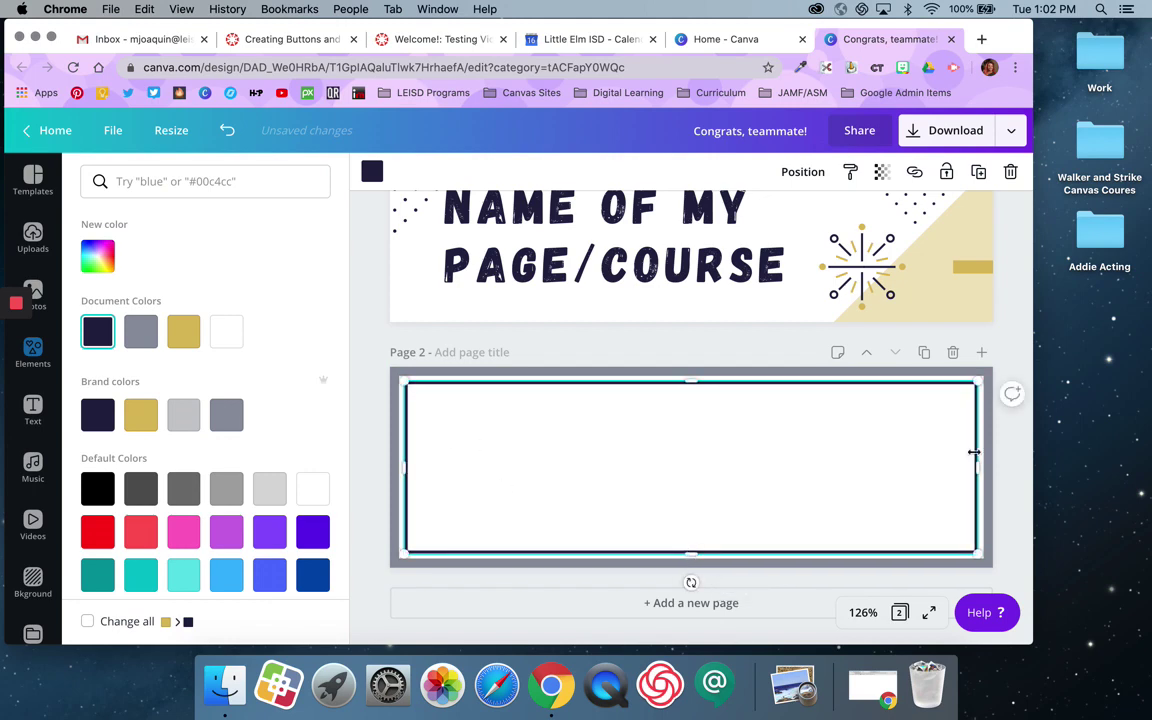
{"action": "key", "text": "Escape"}
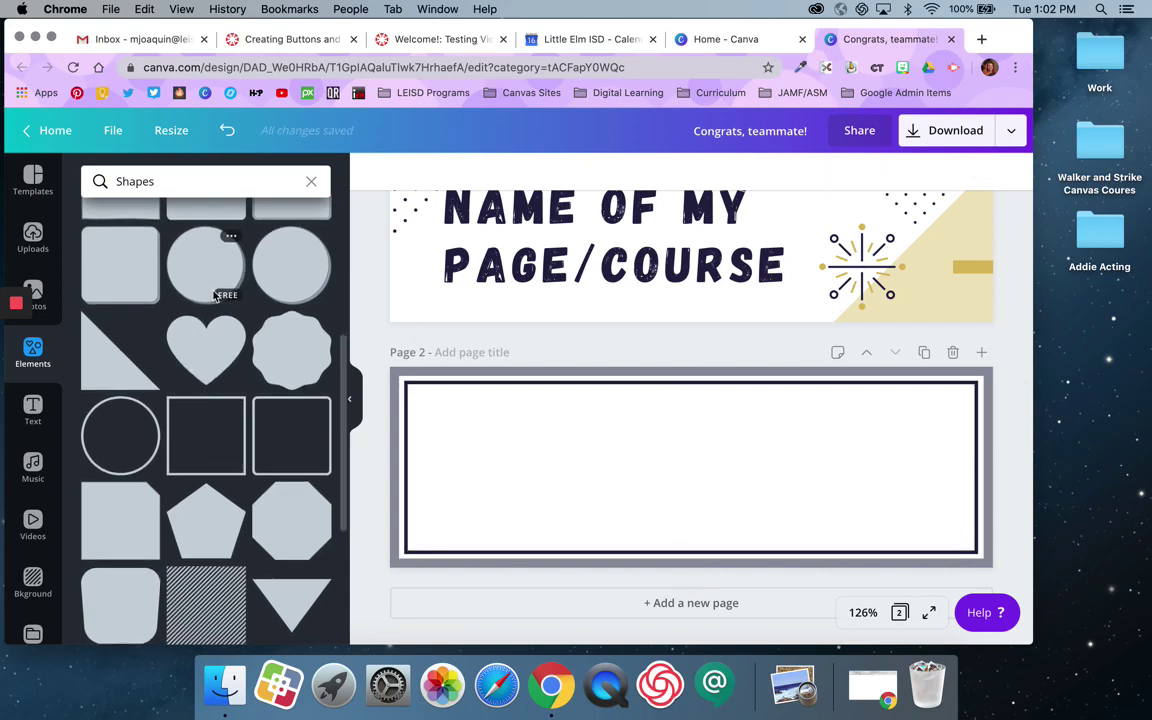
Step: Add a gray dotted line to the second page, shorten it, tilt it steeply and place it near the page's left edge
{"action": "scroll", "coordinate": [213, 290], "scroll_direction": "down", "scroll_amount": 2}
{"action": "scroll", "coordinate": [213, 287], "scroll_direction": "up", "scroll_amount": 6}
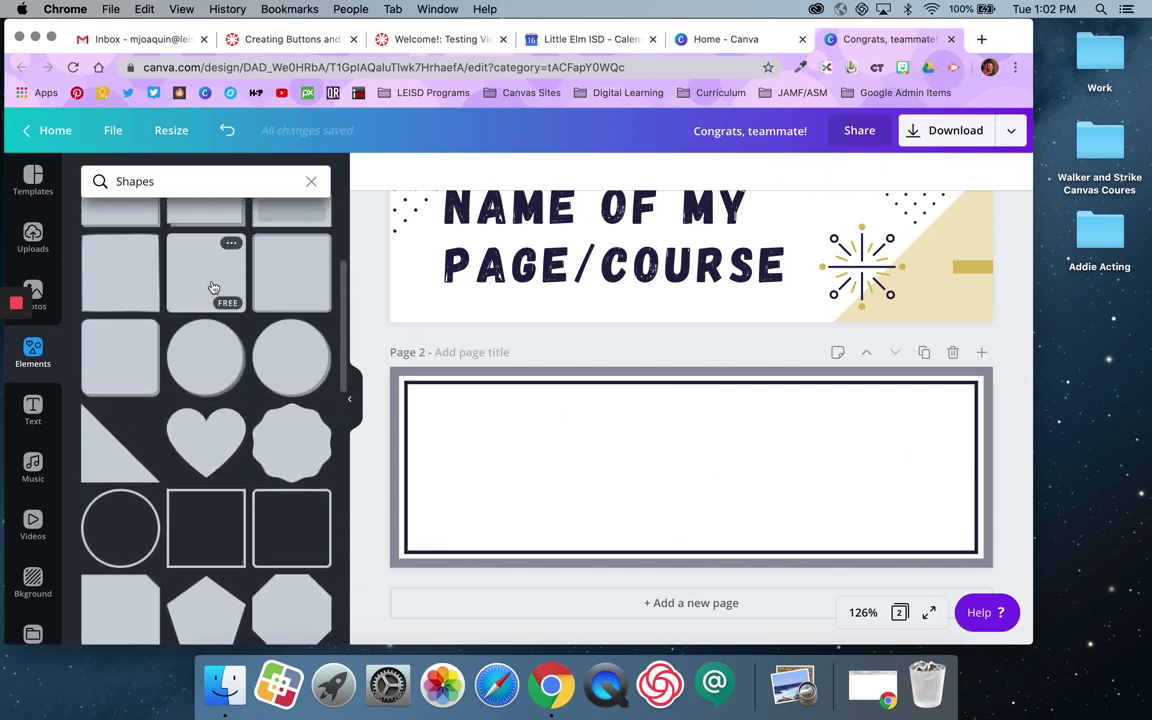
{"action": "left_click", "coordinate": [310, 184]}
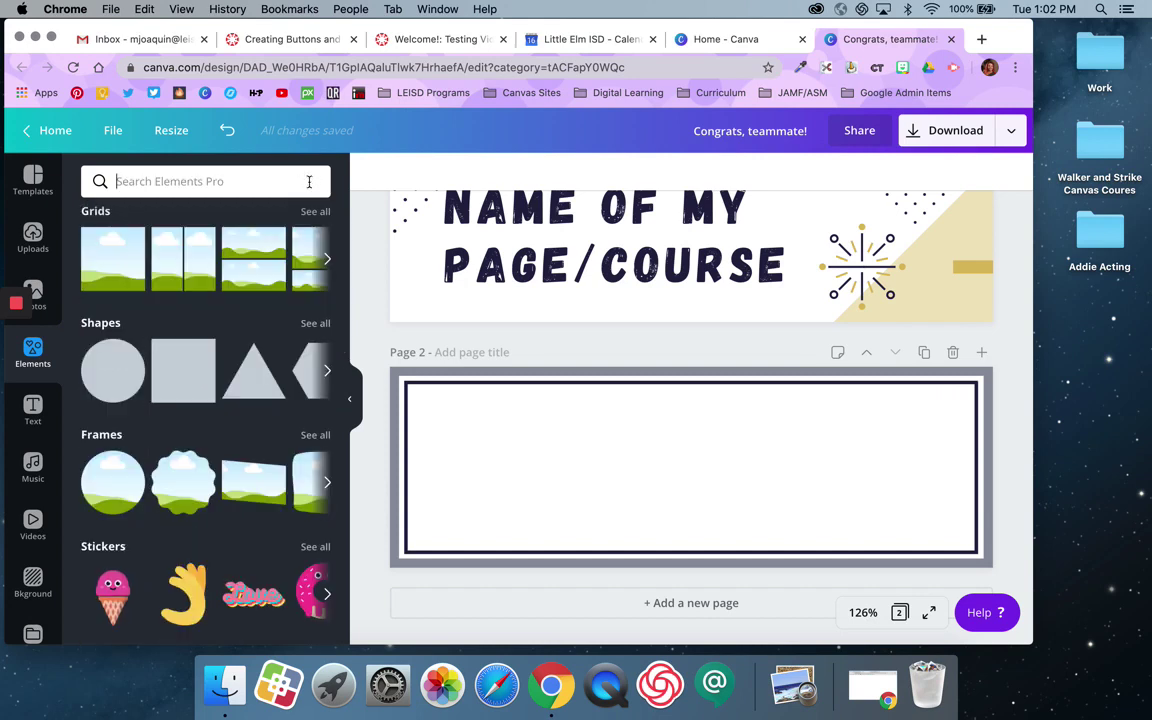
{"action": "scroll", "coordinate": [221, 398], "scroll_direction": "down", "scroll_amount": 3}
{"action": "scroll", "coordinate": [221, 398], "scroll_direction": "down", "scroll_amount": 4}
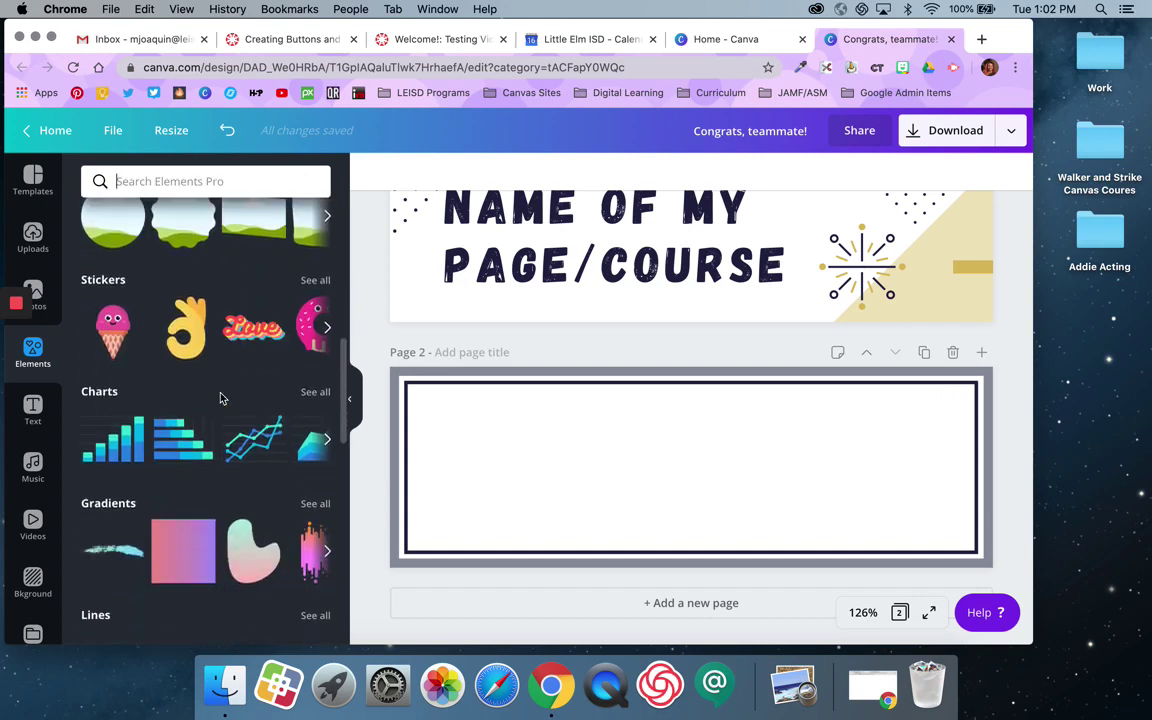
{"action": "scroll", "coordinate": [222, 398], "scroll_direction": "down", "scroll_amount": 1}
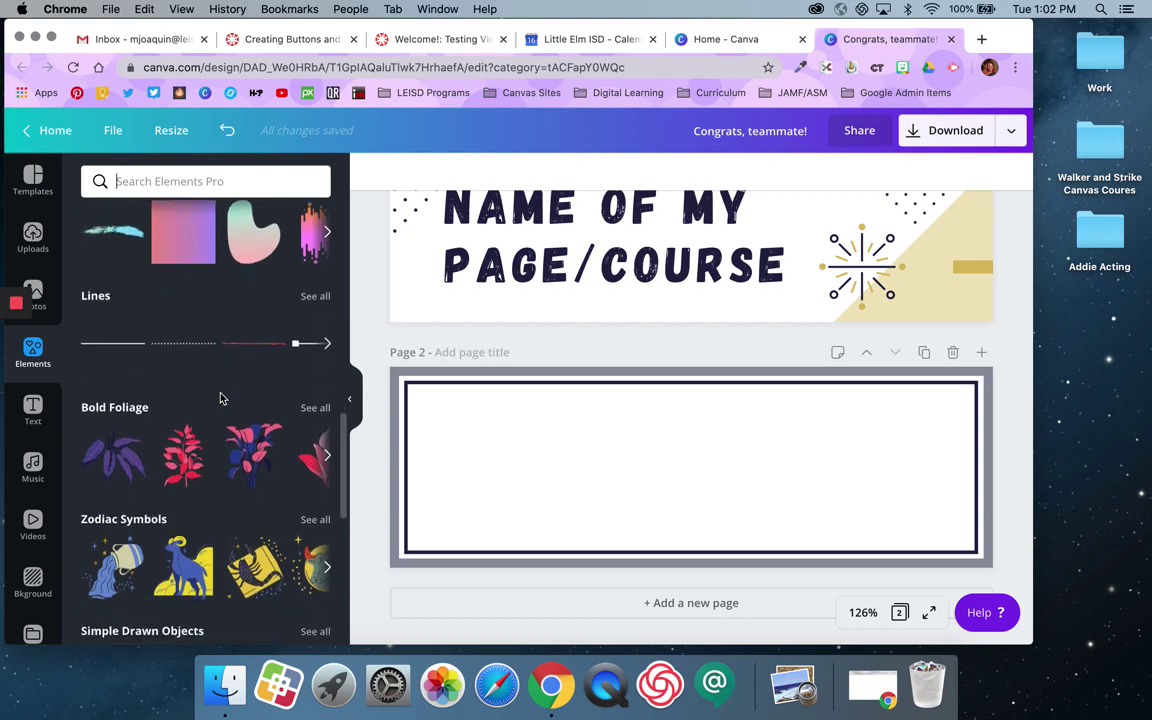
{"action": "left_click", "coordinate": [199, 346]}
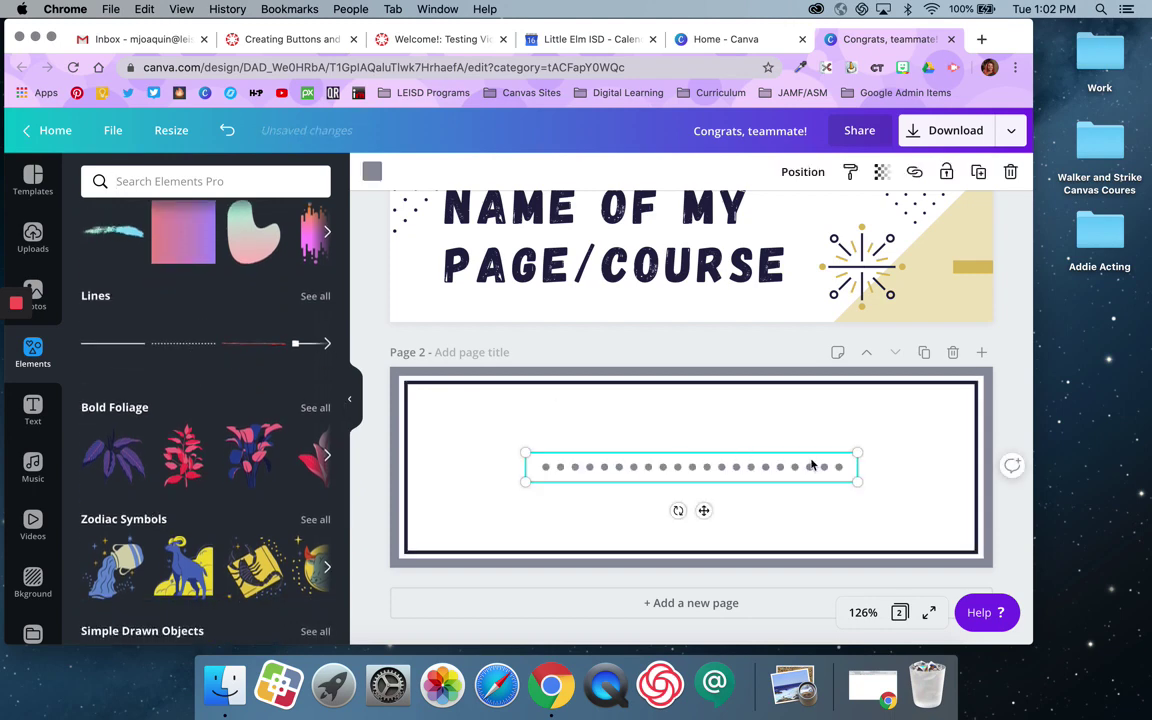
{"action": "left_click_drag", "start_coordinate": [843, 418], "coordinate": [828, 411]}
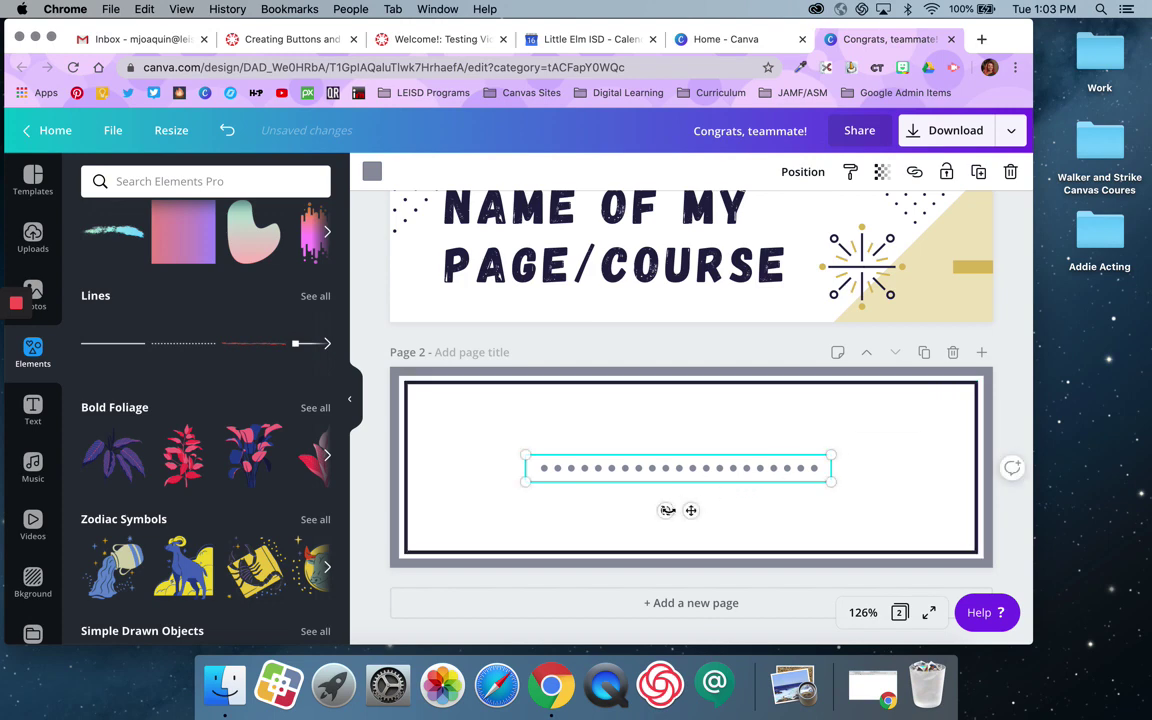
{"action": "left_click_drag", "start_coordinate": [683, 462], "coordinate": [725, 459]}
{"action": "left_click_drag", "start_coordinate": [653, 474], "coordinate": [465, 483]}
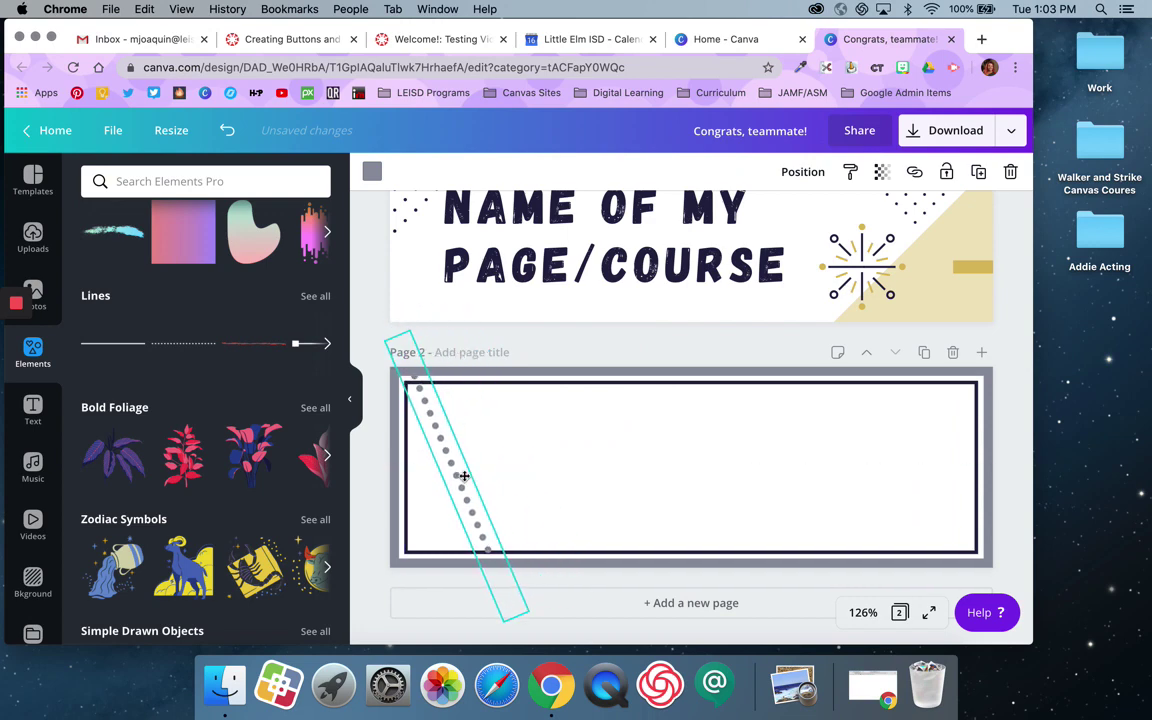
Step: Search the elements for "chevron", try the cream-and-black chevron sticker, and replace it with the animated dotted chevron
{"action": "left_click", "coordinate": [200, 180]}
{"action": "type", "text": "c"}
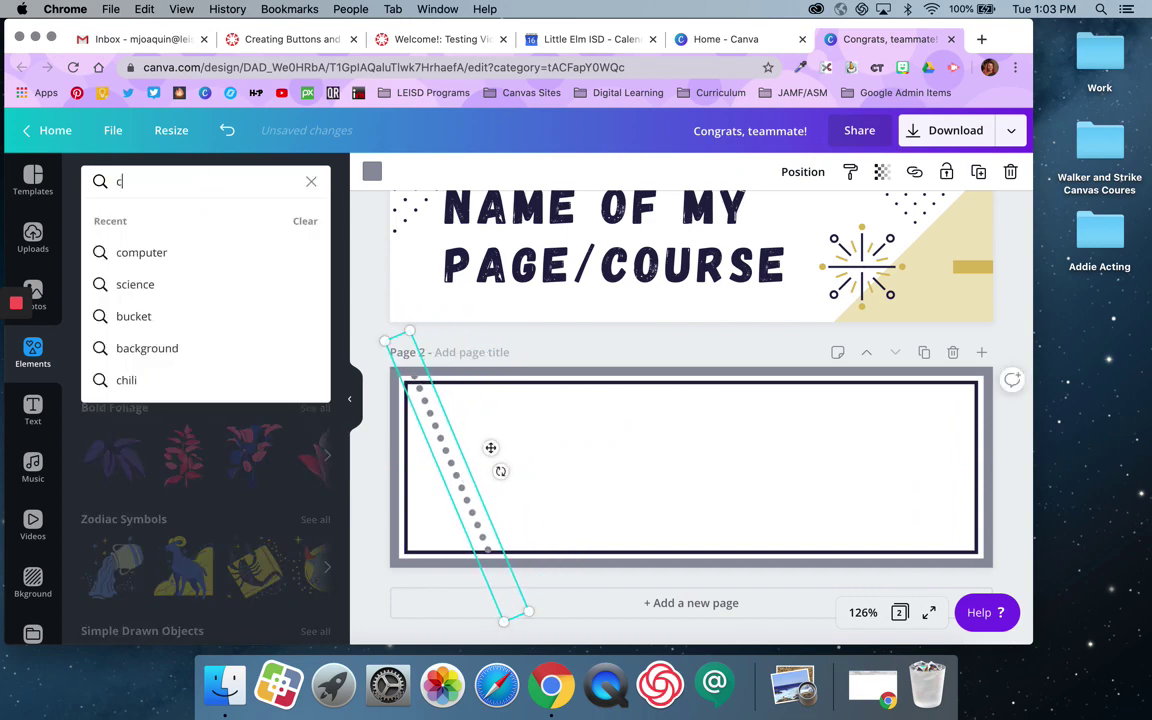
{"action": "type", "text": "hevron"}
{"action": "key", "text": "Return"}
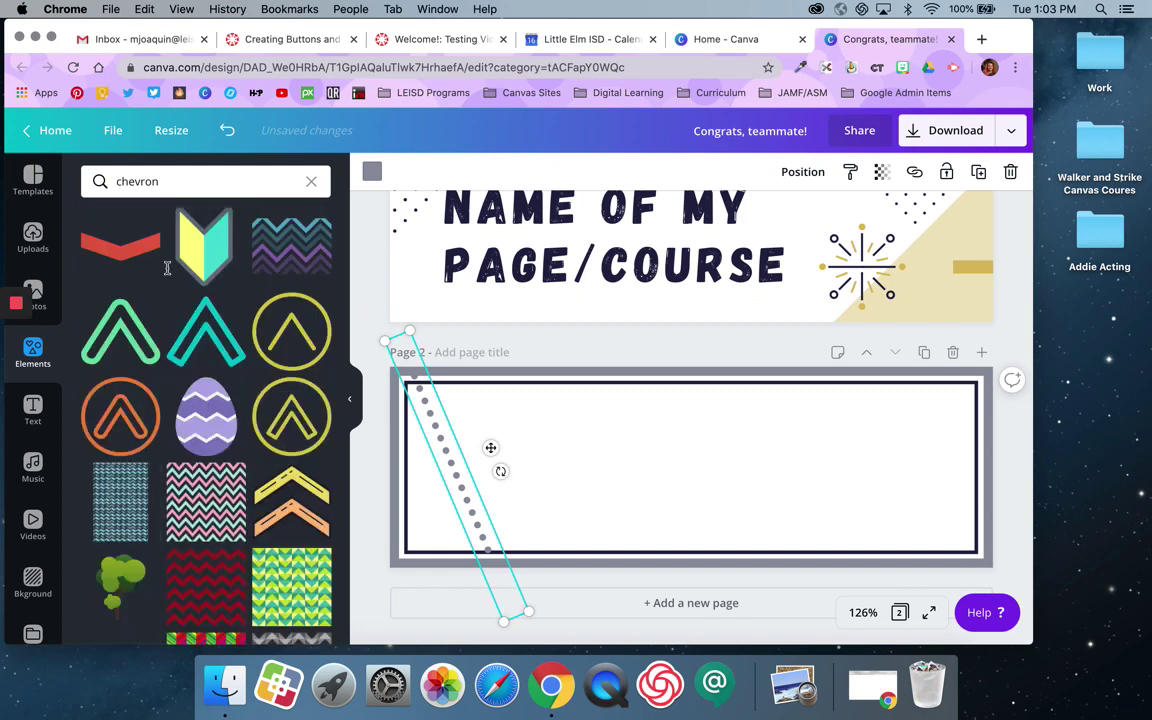
{"action": "scroll", "coordinate": [230, 525], "scroll_direction": "down", "scroll_amount": 3}
{"action": "scroll", "coordinate": [230, 525], "scroll_direction": "down", "scroll_amount": 10}
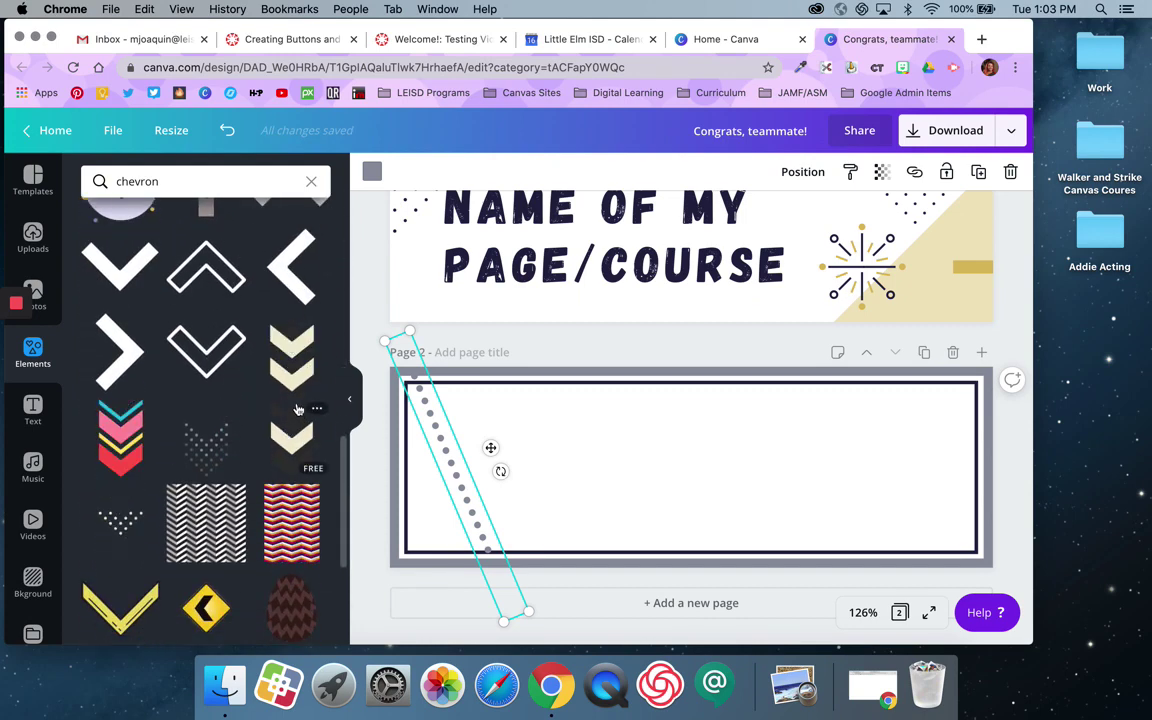
{"action": "left_click", "coordinate": [291, 440]}
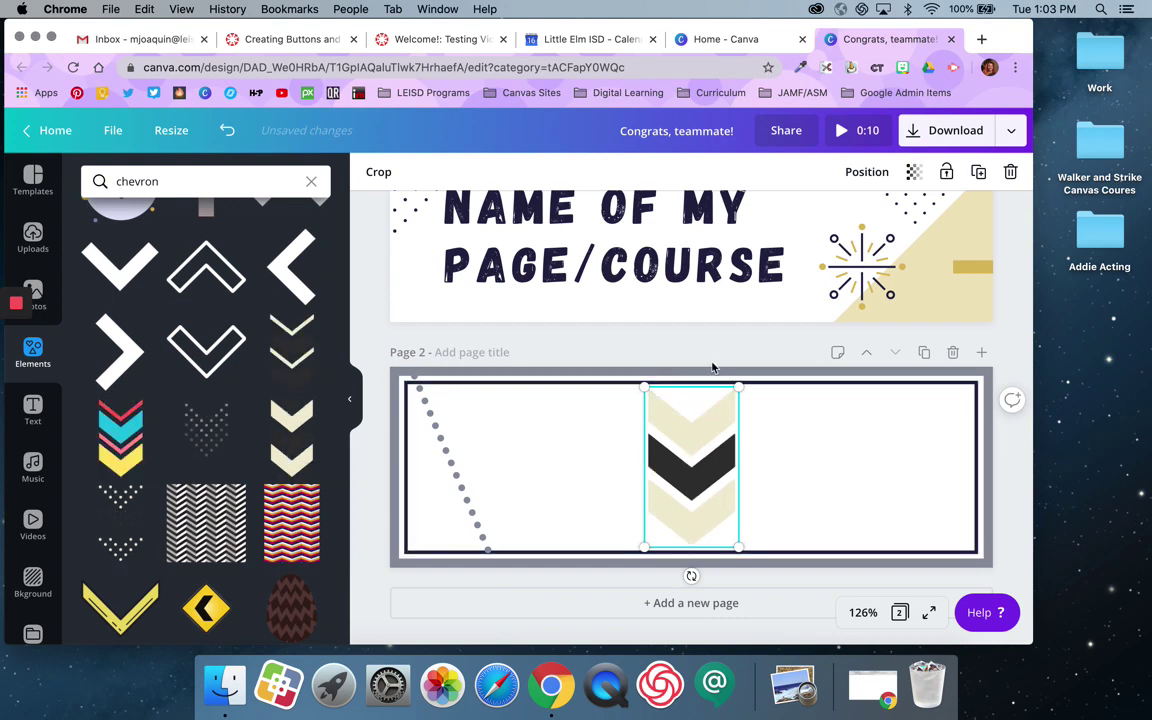
{"action": "key", "text": "Delete"}
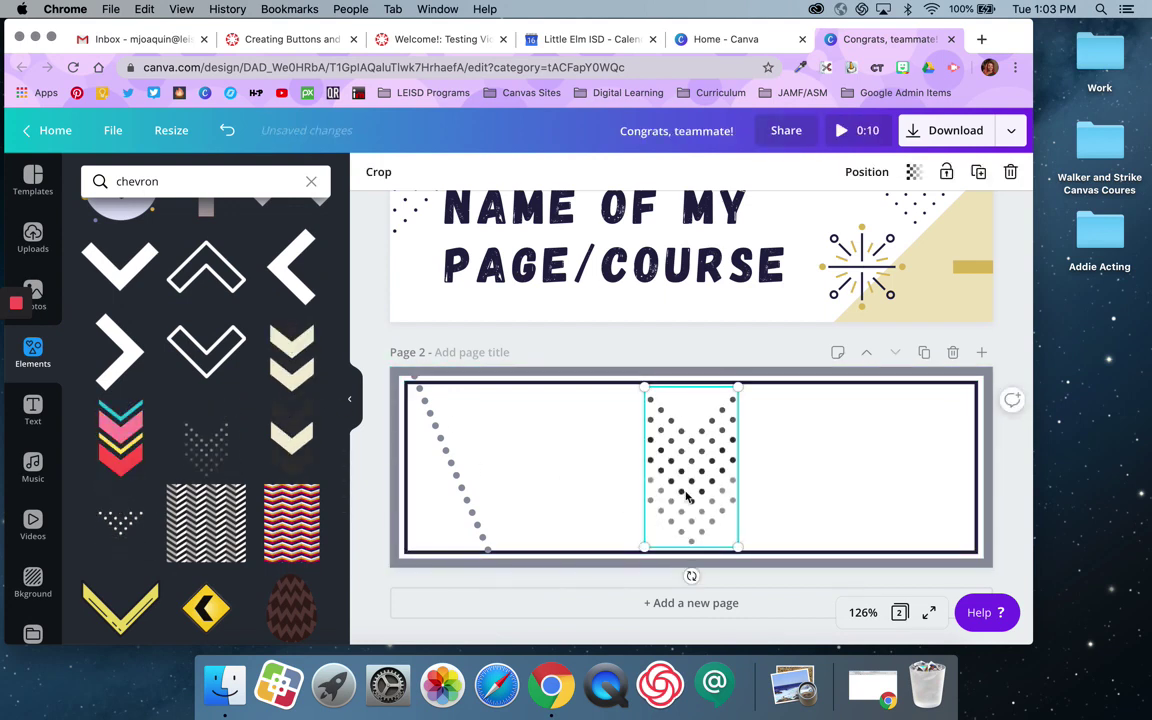
Step: Delete the diagonal dotted line from the second page
{"action": "left_click", "coordinate": [454, 476]}
{"action": "key", "text": "Delete"}
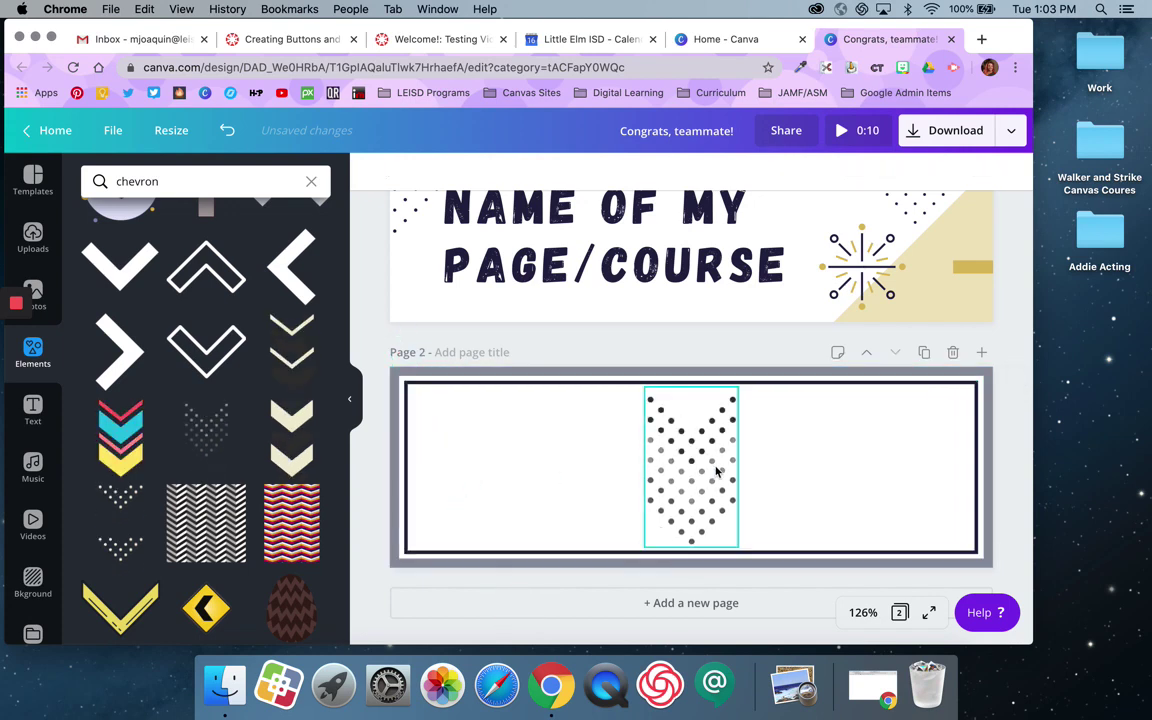
Step: Shrink the dotted chevron, rotate it to point upward, and place it near the right side of the second page
{"action": "left_click", "coordinate": [665, 445]}
{"action": "left_click_drag", "start_coordinate": [663, 568], "coordinate": [722, 432]}
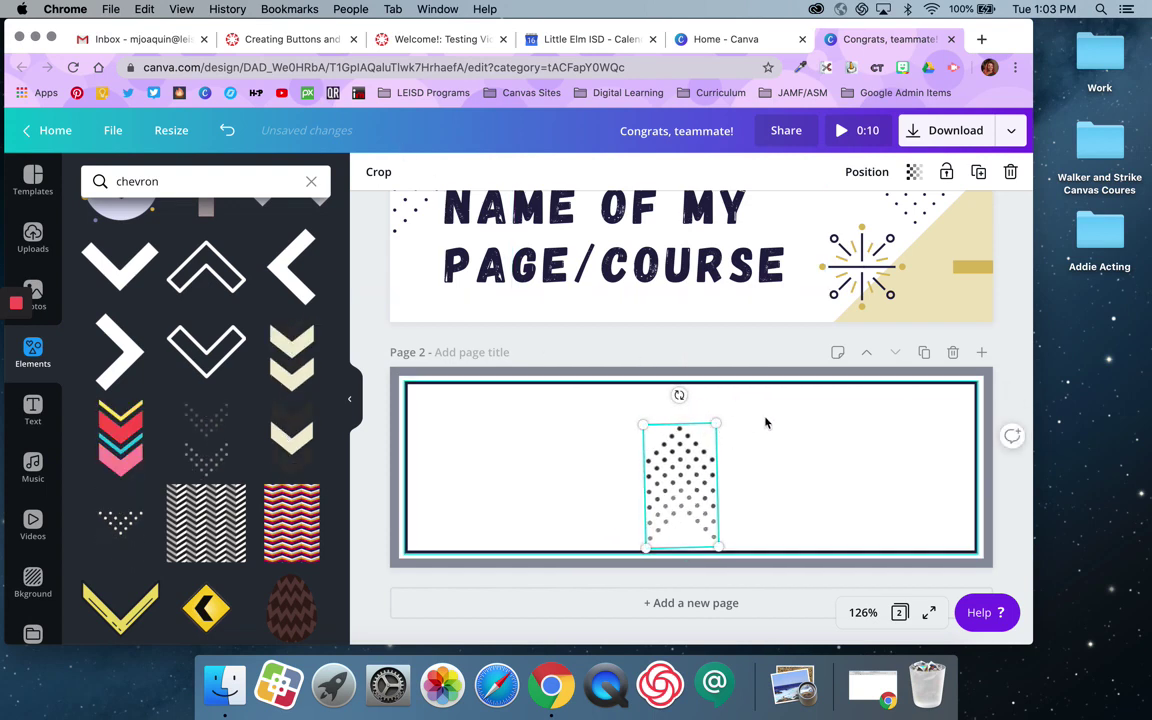
{"action": "left_click_drag", "start_coordinate": [708, 448], "coordinate": [908, 428]}
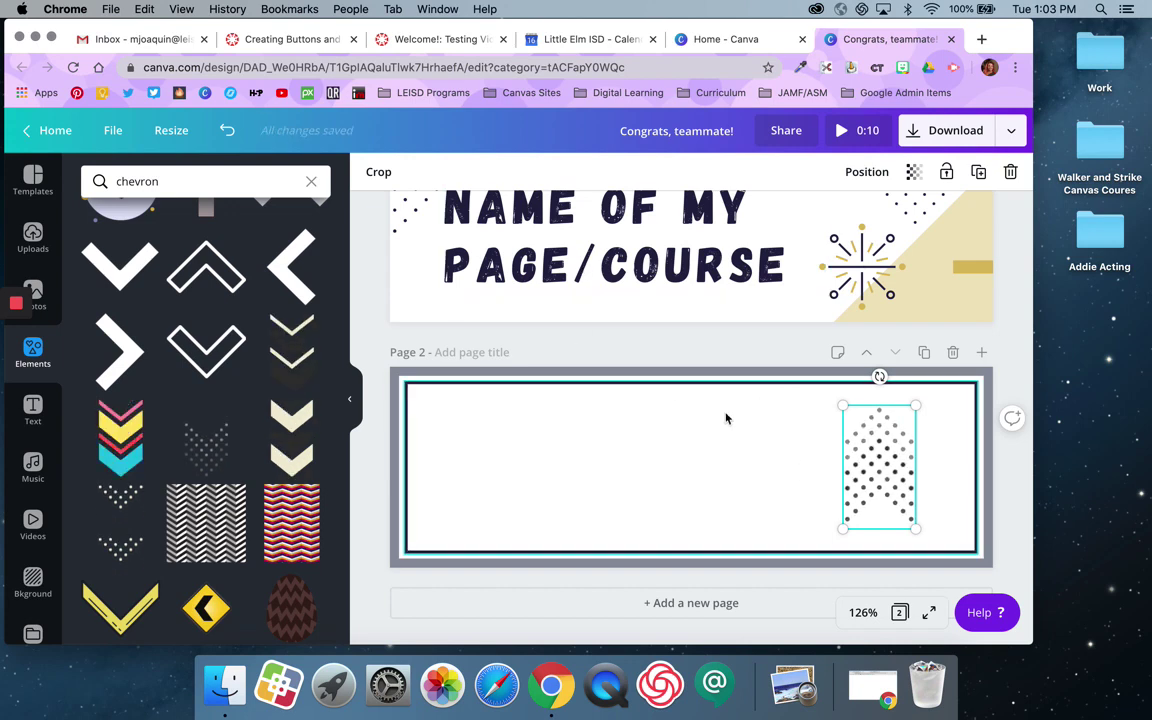
{"action": "left_click", "coordinate": [738, 483]}
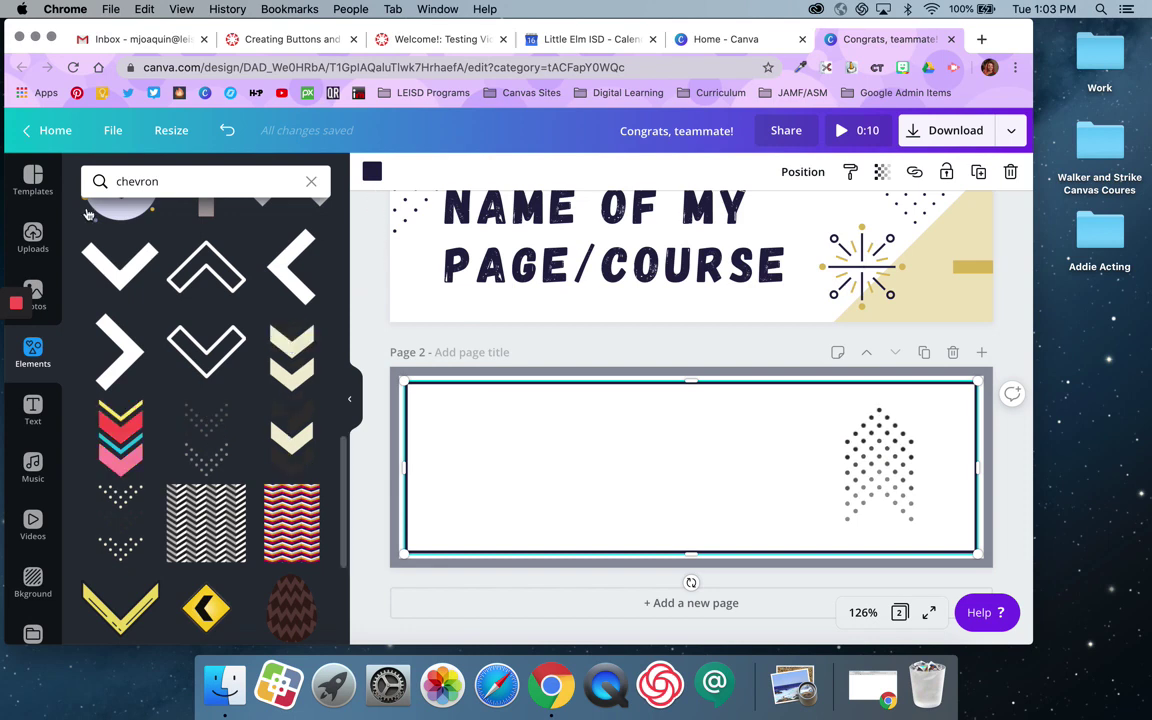
Step: Add the "Online Sale" text design with radiating lines to the middle of the second page
{"action": "left_click", "coordinate": [33, 410]}
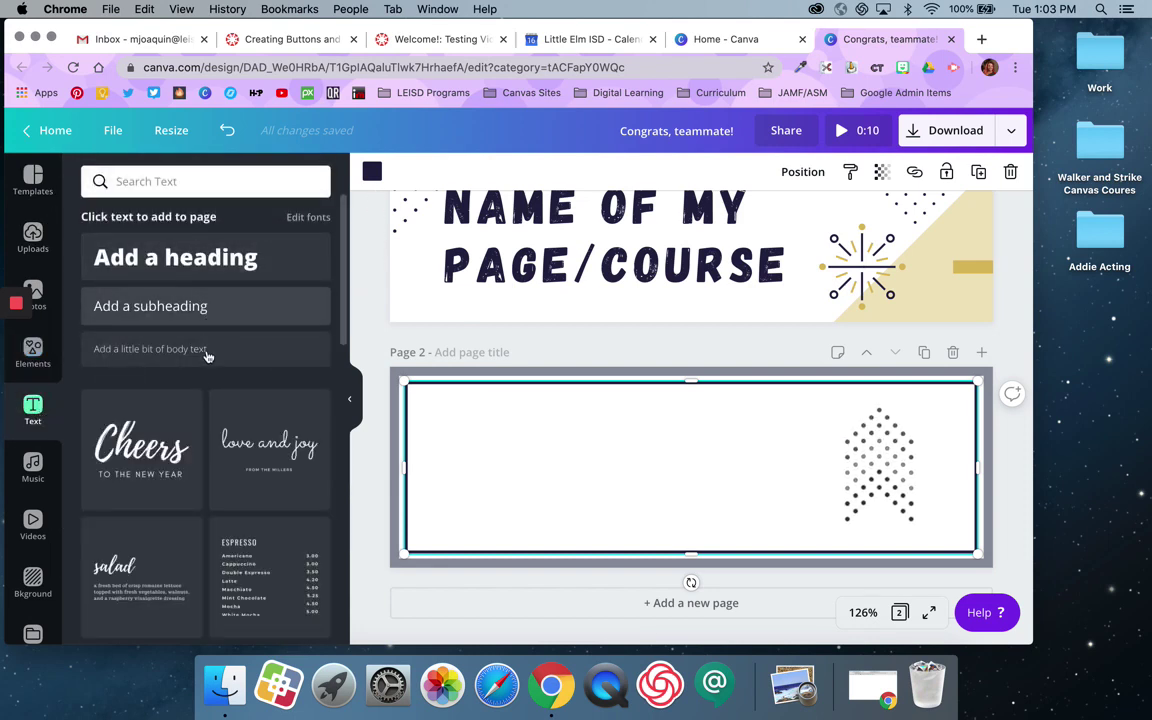
{"action": "scroll", "coordinate": [230, 425], "scroll_direction": "down", "scroll_amount": 3}
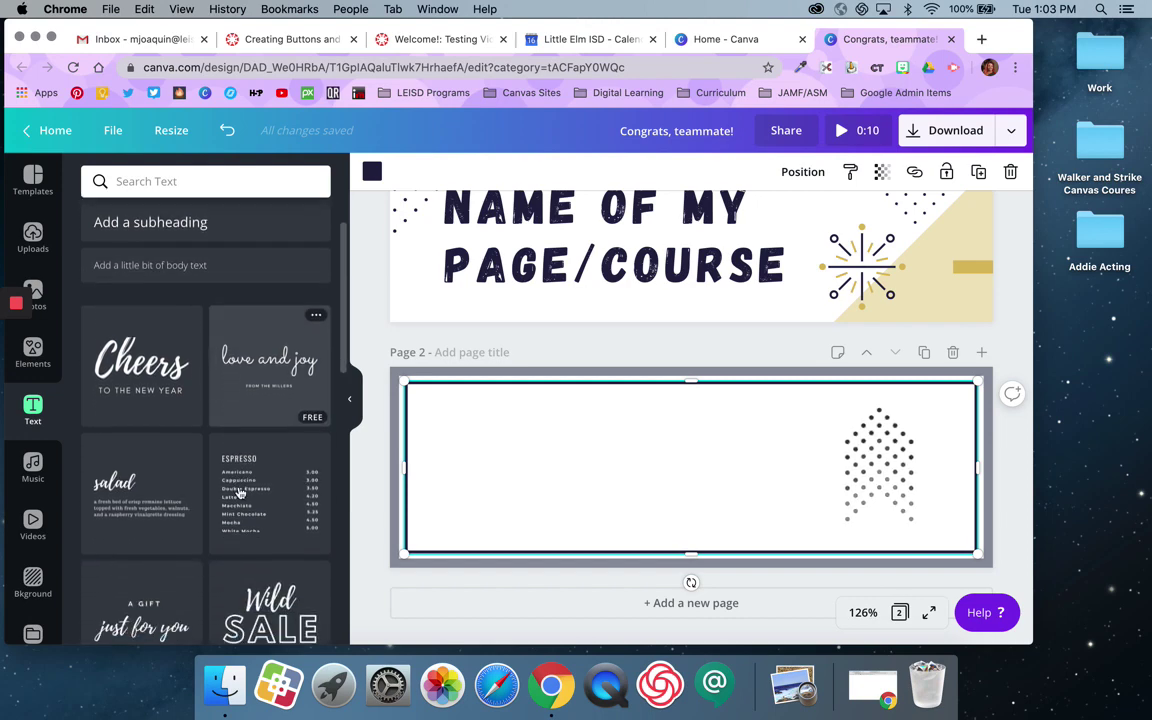
{"action": "scroll", "coordinate": [247, 420], "scroll_direction": "down", "scroll_amount": 8}
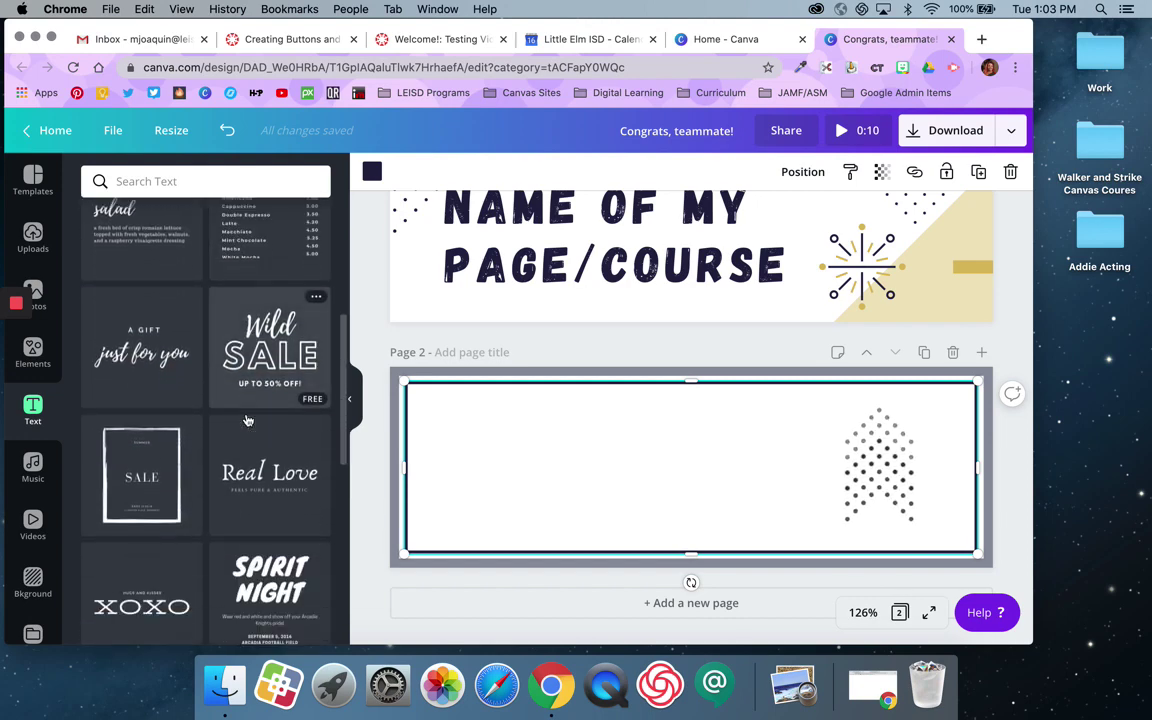
{"action": "scroll", "coordinate": [247, 420], "scroll_direction": "down", "scroll_amount": 10}
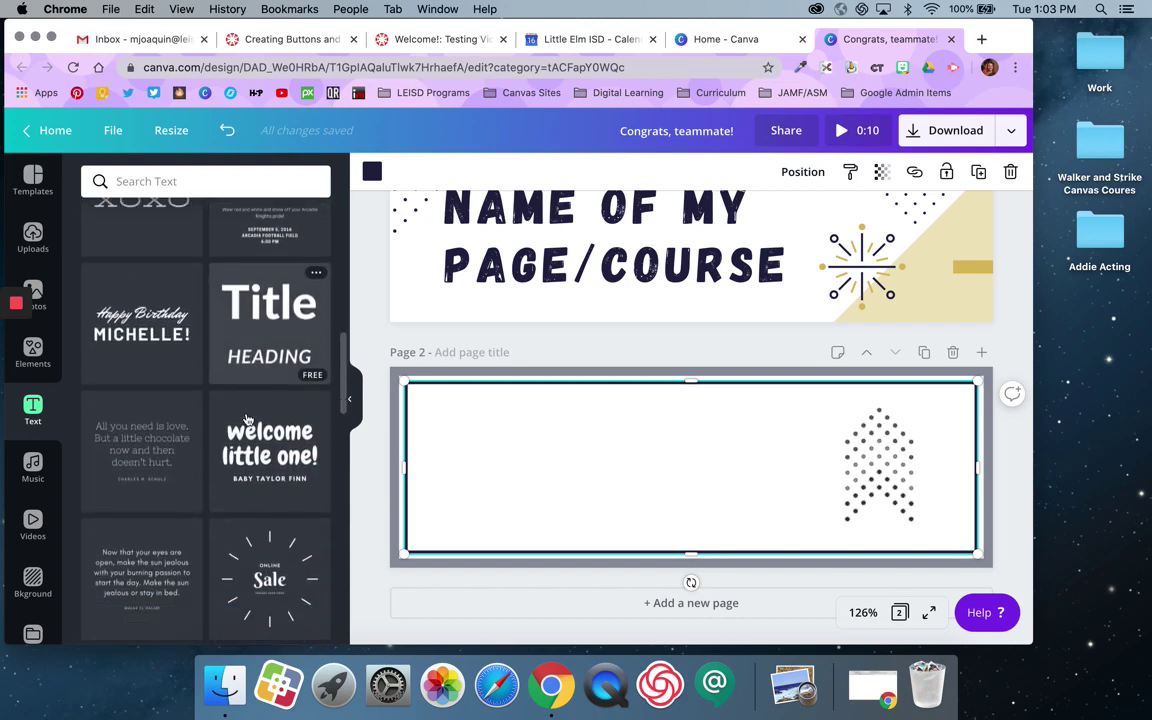
{"action": "scroll", "coordinate": [248, 420], "scroll_direction": "down", "scroll_amount": 3}
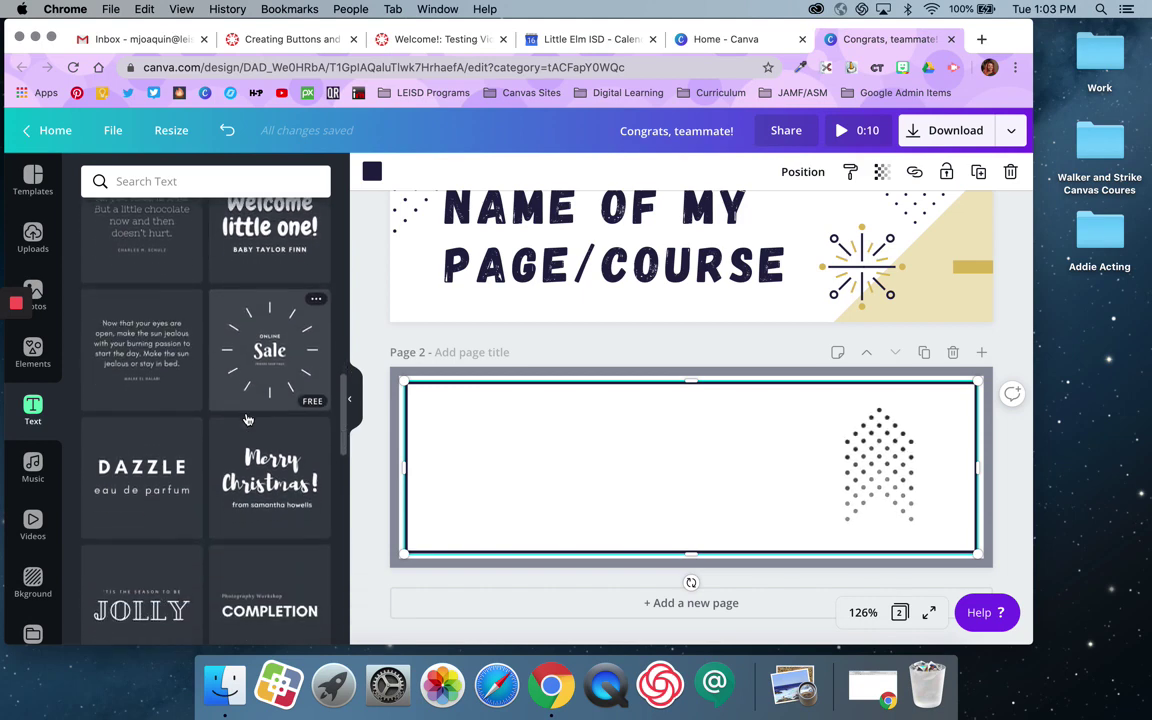
{"action": "left_click", "coordinate": [272, 350]}
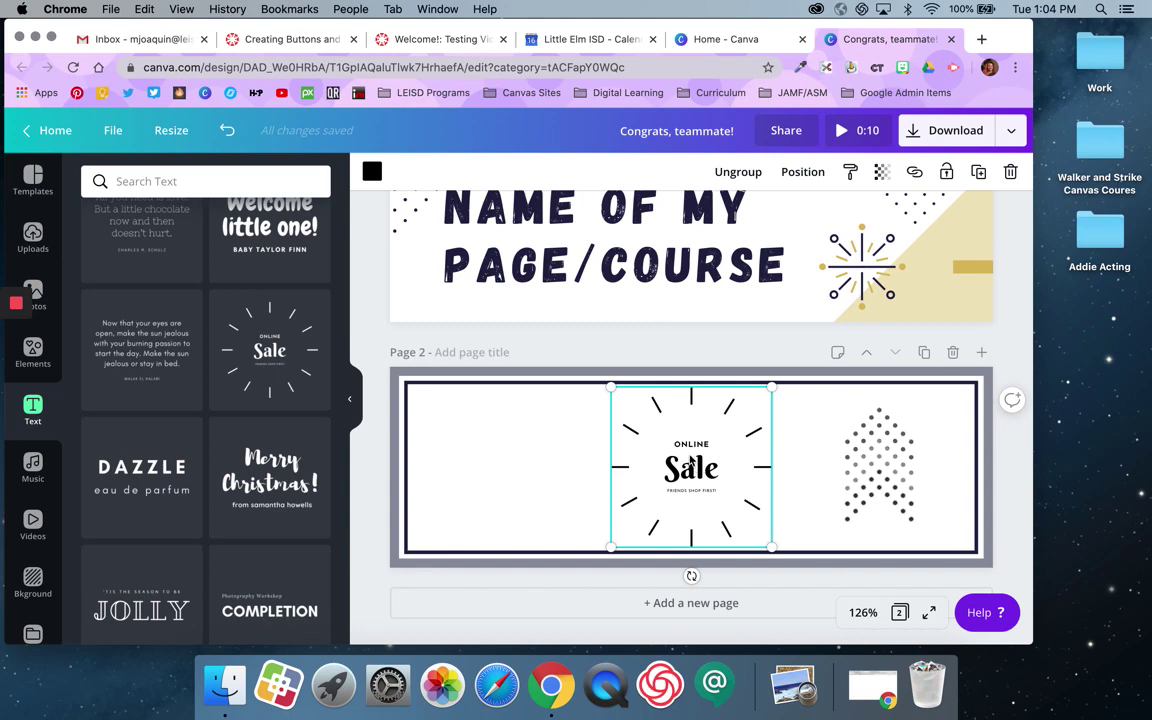
Step: Replace the "ONLINE" line in the radiating-lines text design with "WELCOME"
{"action": "left_click", "coordinate": [691, 462]}
{"action": "left_click", "coordinate": [688, 443]}
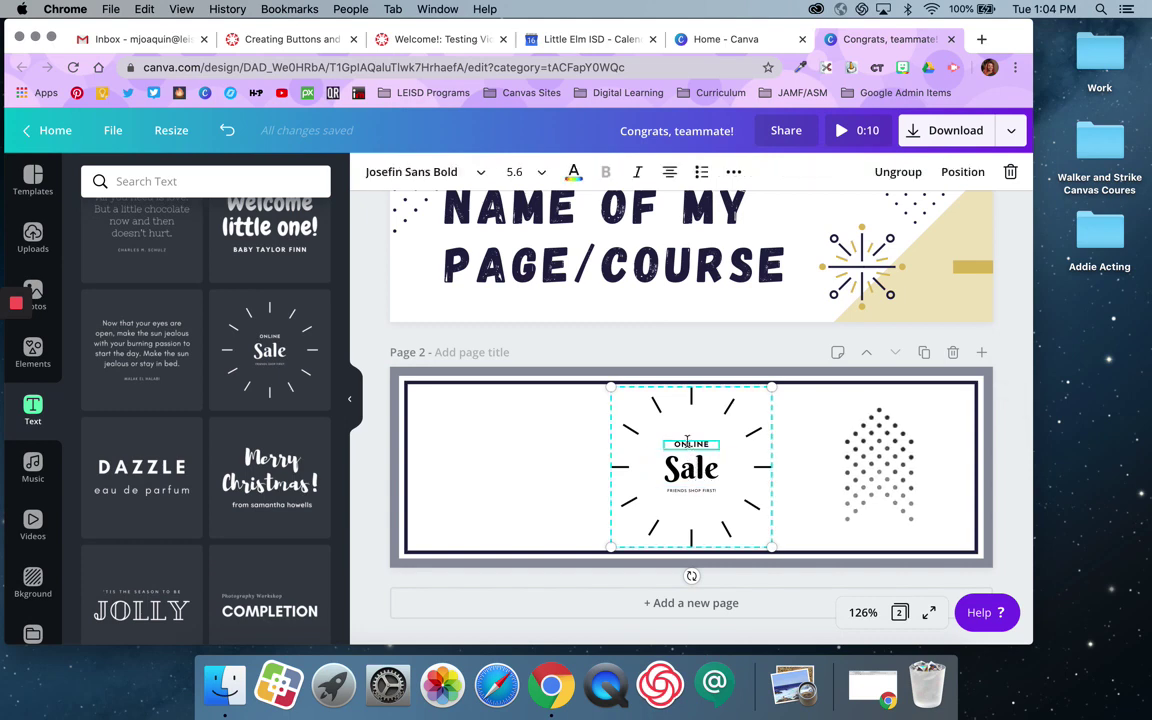
{"action": "type", "text": "WELCOME"}
Step: Replace the "Sale" text with "Name of Page" and ungroup the text design
{"action": "left_click", "coordinate": [691, 465]}
{"action": "left_click", "coordinate": [691, 465]}
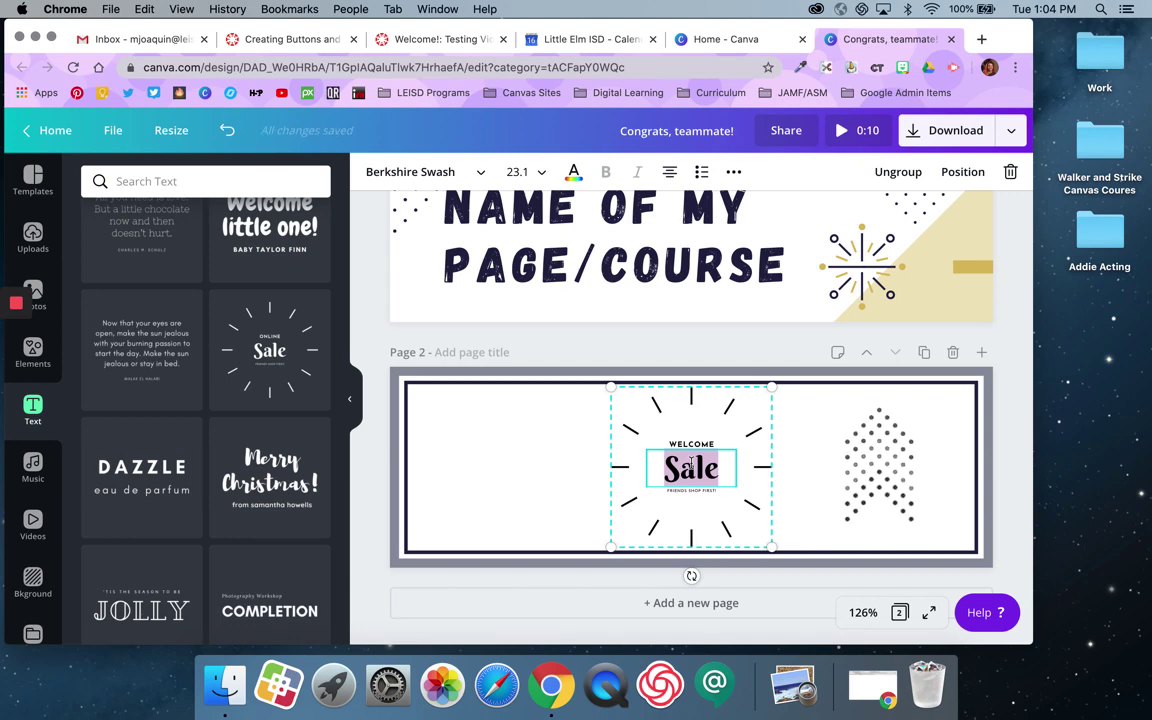
{"action": "type", "text": "Name of C"}
{"action": "key", "text": "BackSpace"}
{"action": "type", "text": "Page"}
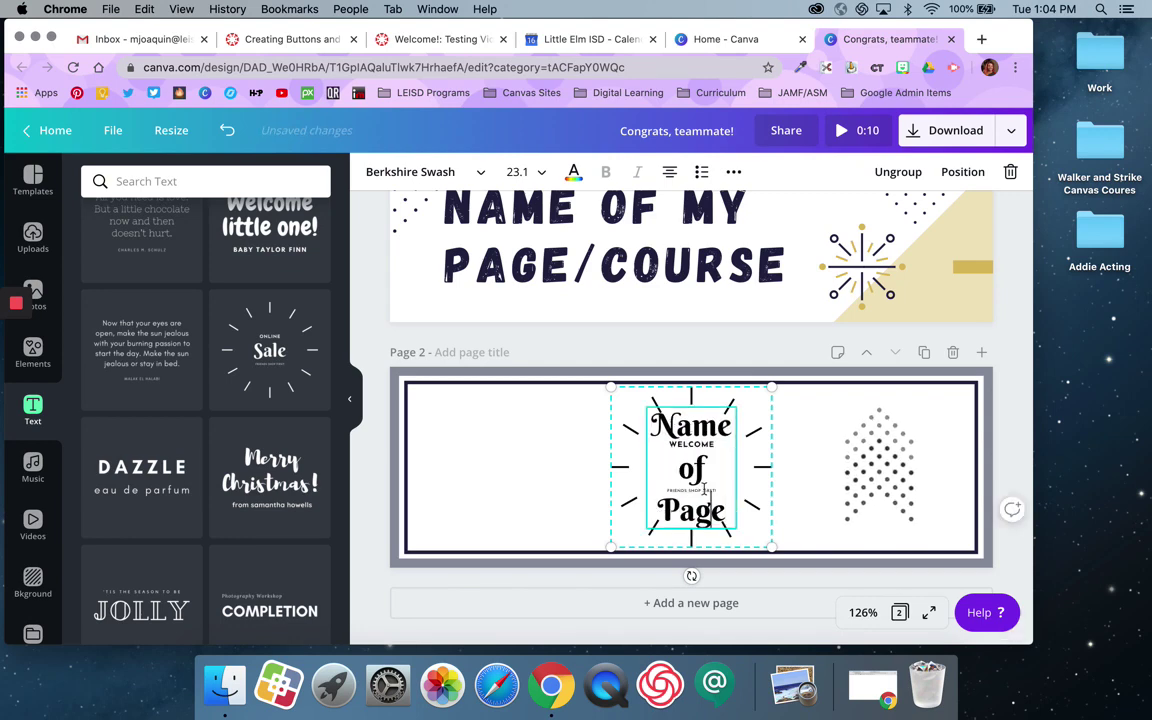
{"action": "left_click", "coordinate": [898, 171]}
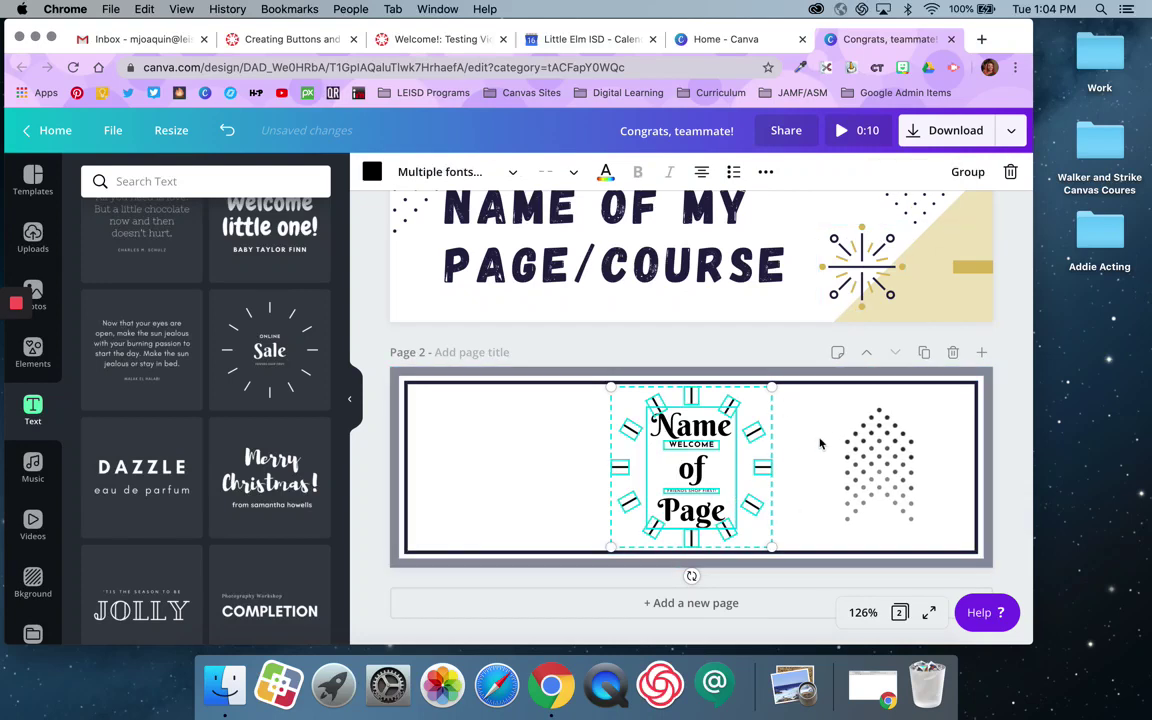
Step: Delete the "WELCOME" line and the small tagline from the ungrouped text design on the second page
{"action": "left_click", "coordinate": [820, 443]}
{"action": "left_click", "coordinate": [700, 490]}
{"action": "key", "text": "Delete"}
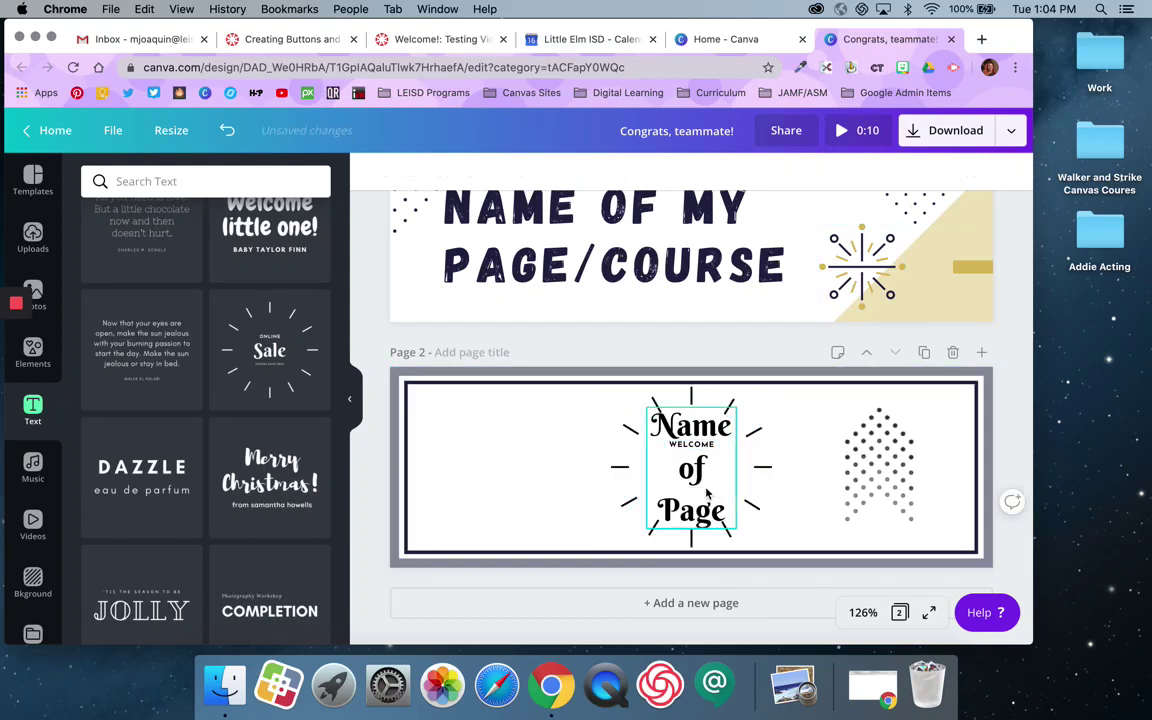
{"action": "left_click", "coordinate": [704, 430]}
{"action": "left_click", "coordinate": [703, 444]}
{"action": "key", "text": "Delete"}
{"action": "left_click", "coordinate": [676, 436]}
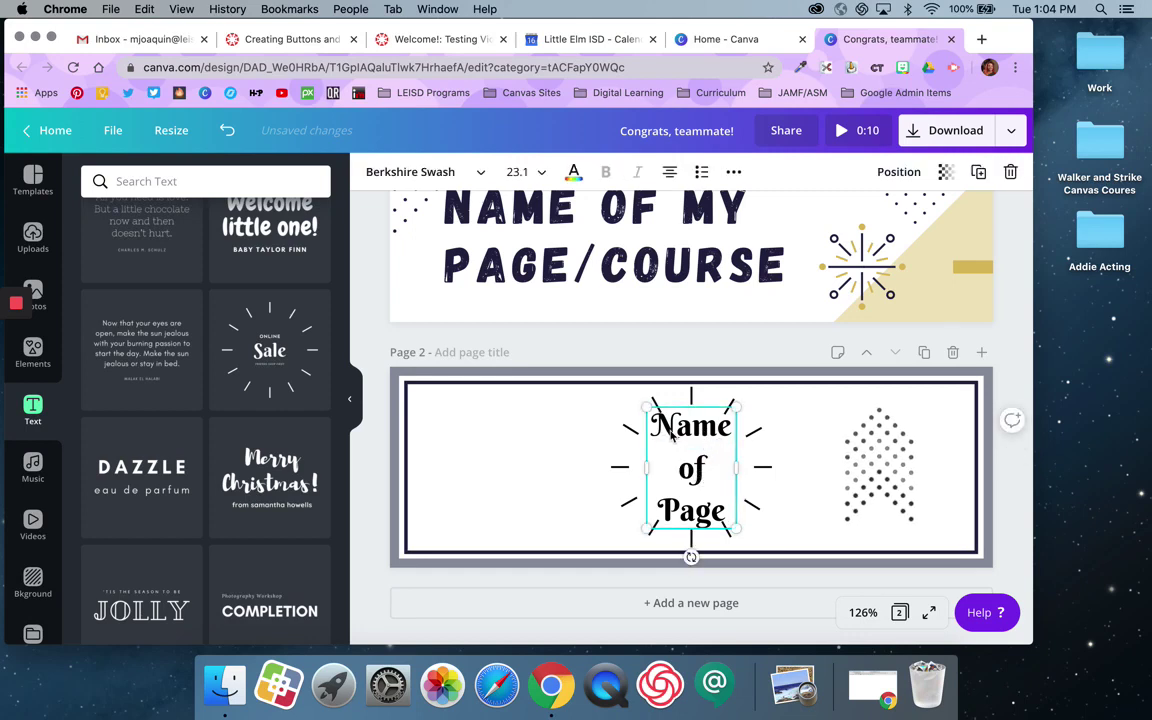
{"action": "left_click", "coordinate": [615, 424]}
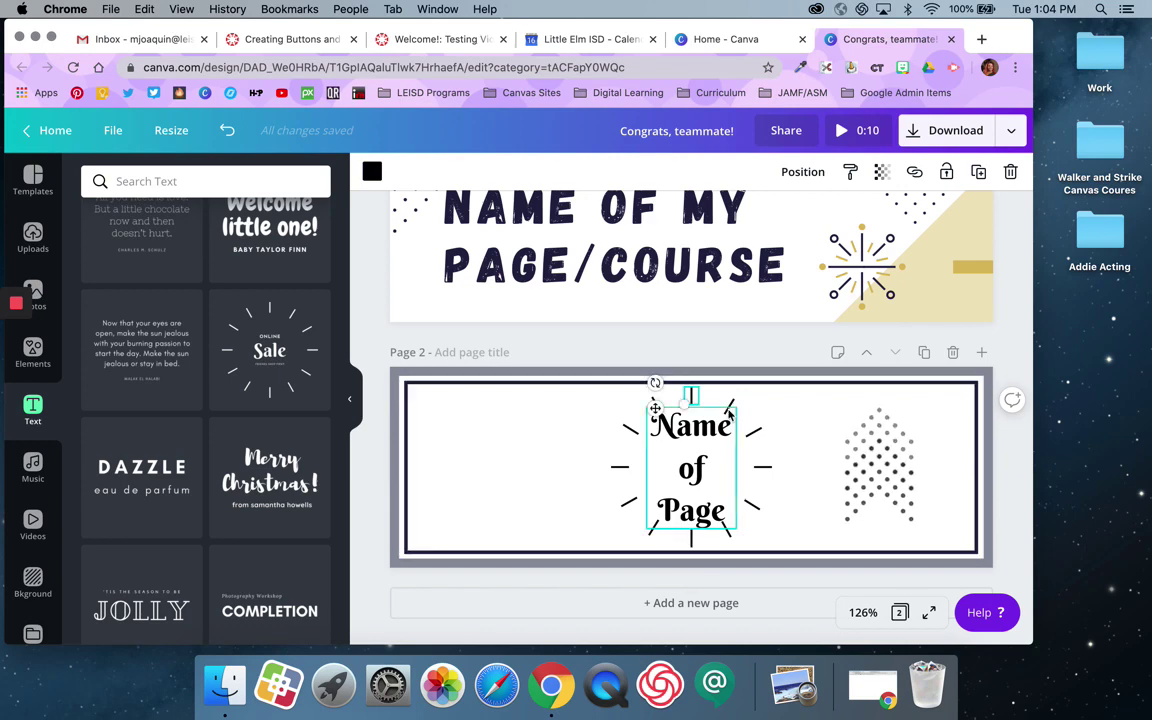
Step: Select the radiating lines around the title one by one and move them together toward the left side of the second page
{"action": "left_click", "coordinate": [695, 400]}
{"action": "left_click", "coordinate": [753, 430], "text": "shift"}
{"action": "left_click", "coordinate": [762, 467], "text": "shift"}
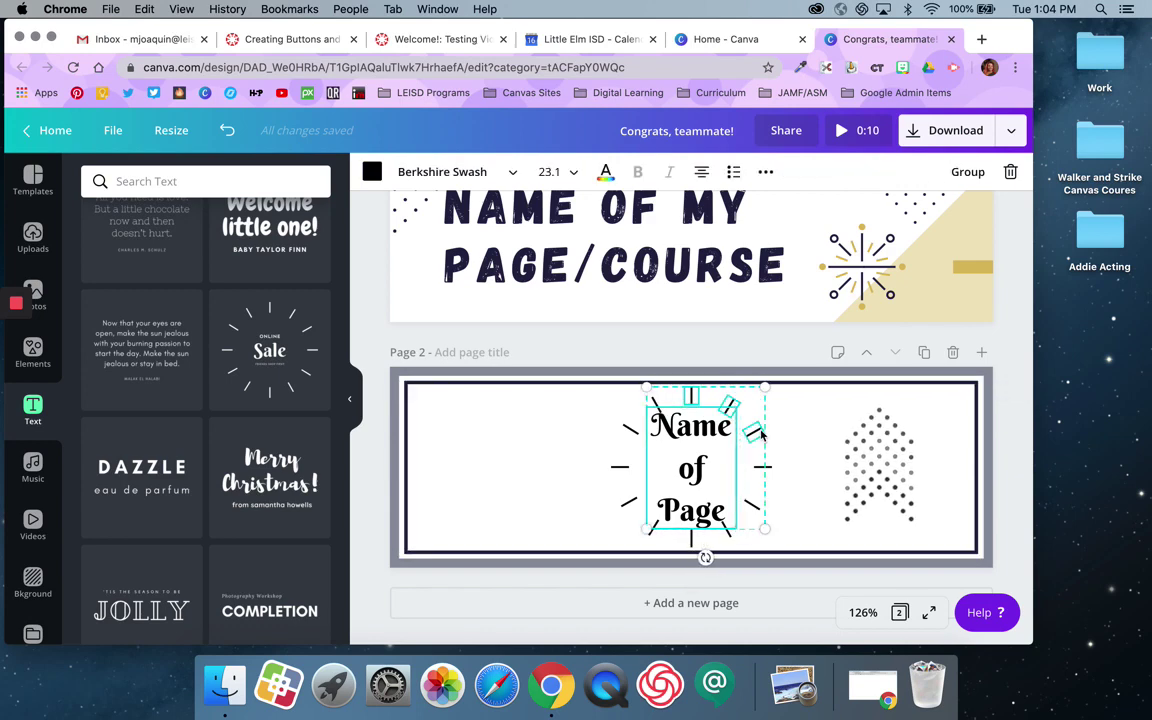
{"action": "left_click", "coordinate": [752, 503], "text": "shift"}
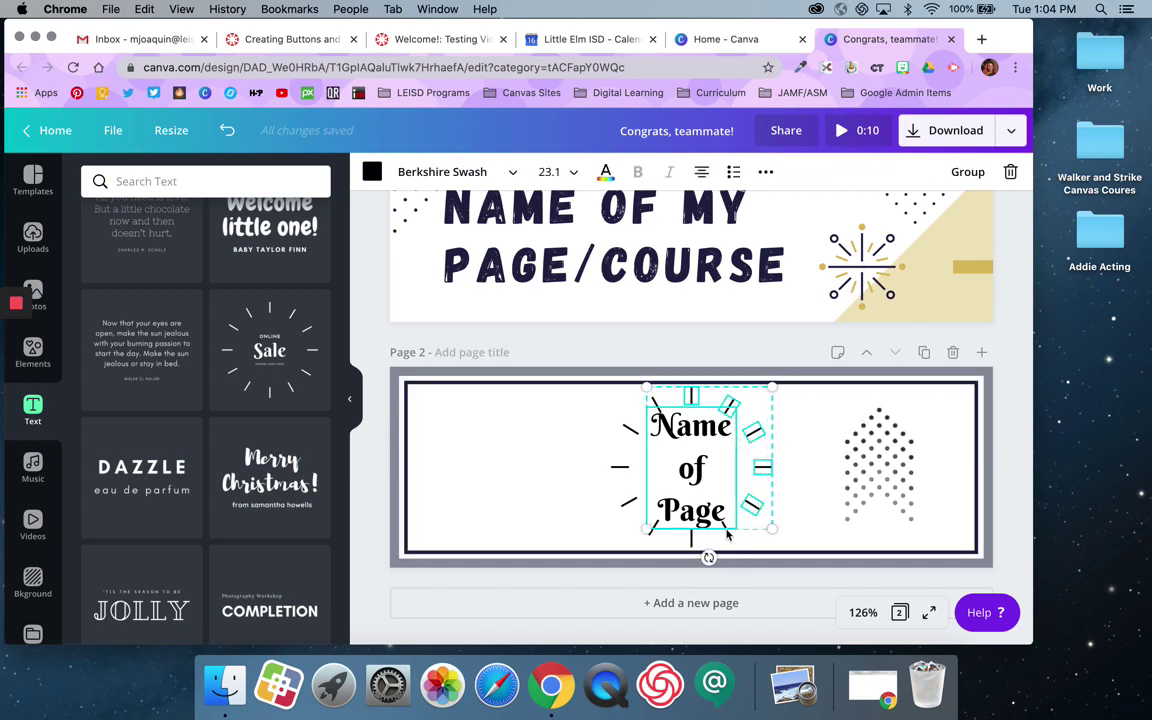
{"action": "left_click", "coordinate": [727, 535], "text": "shift"}
{"action": "left_click", "coordinate": [691, 538], "text": "shift"}
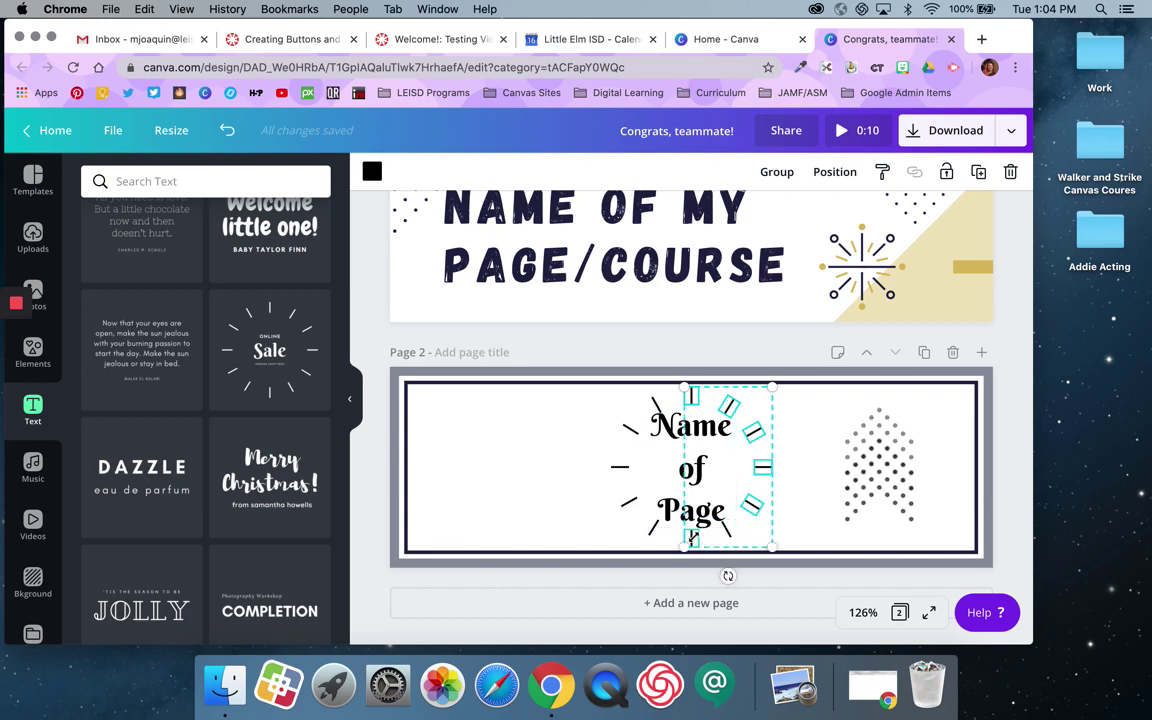
{"action": "left_click", "coordinate": [663, 527], "text": "shift"}
{"action": "left_click", "coordinate": [657, 528], "text": "shift"}
{"action": "left_click", "coordinate": [652, 522], "text": "shift"}
{"action": "left_click", "coordinate": [648, 520], "text": "shift"}
{"action": "left_click", "coordinate": [640, 512], "text": "shift"}
{"action": "left_click", "coordinate": [635, 505], "text": "shift"}
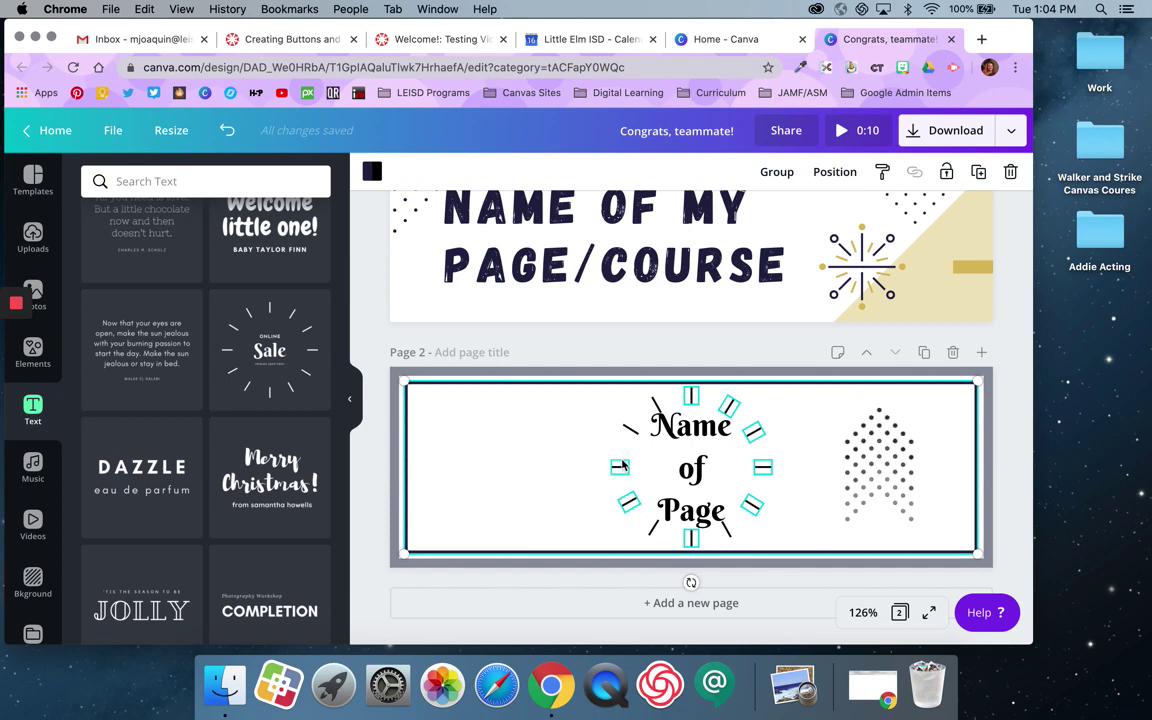
{"action": "left_click", "coordinate": [629, 428], "text": "shift"}
{"action": "left_click", "coordinate": [655, 403], "text": "shift"}
{"action": "left_click_drag", "start_coordinate": [579, 404], "coordinate": [465, 403]}
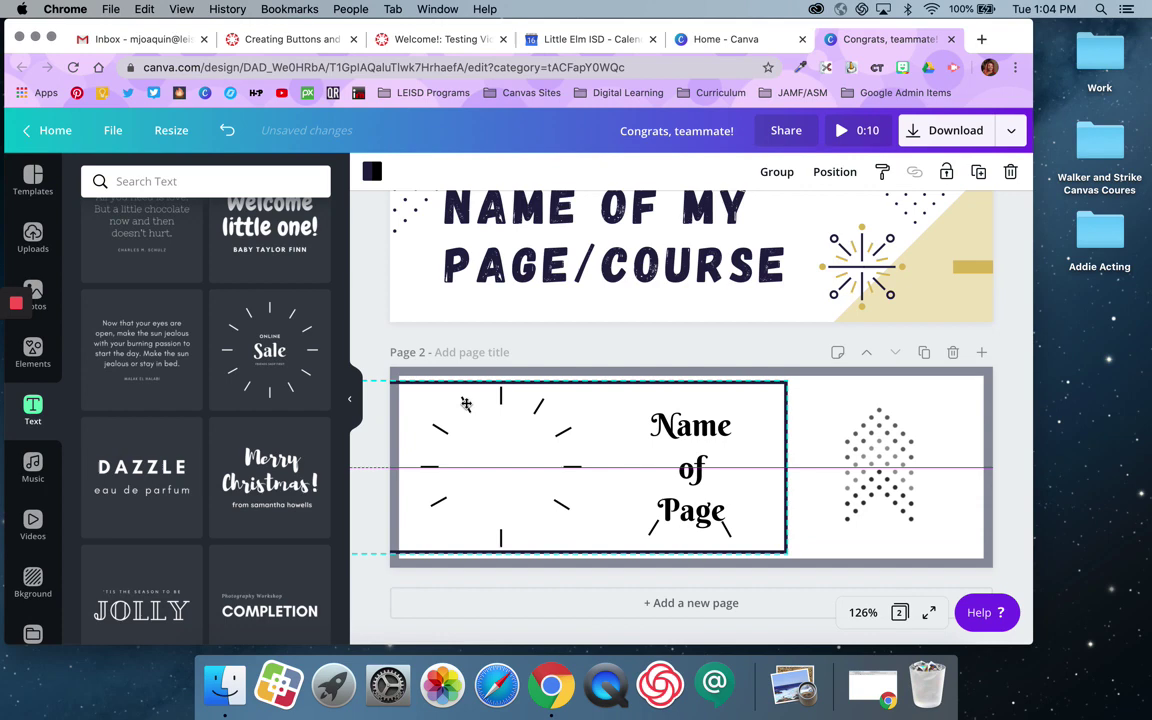
Step: Move the "Name of Page" text inside the relocated radiating lines, widen it to two lines, and nudge it up and slightly left
{"action": "left_click", "coordinate": [733, 523]}
{"action": "left_click_drag", "start_coordinate": [711, 427], "coordinate": [518, 426]}
{"action": "left_click_drag", "start_coordinate": [548, 466], "coordinate": [562, 466]}
{"action": "key", "text": "Up"}
{"action": "key", "text": "Up"}
{"action": "key", "text": "Up"}
{"action": "key", "text": "Up"}
{"action": "key", "text": "Up"}
{"action": "key", "text": "Up"}
{"action": "key", "text": "Left"}
{"action": "key", "text": "Left"}
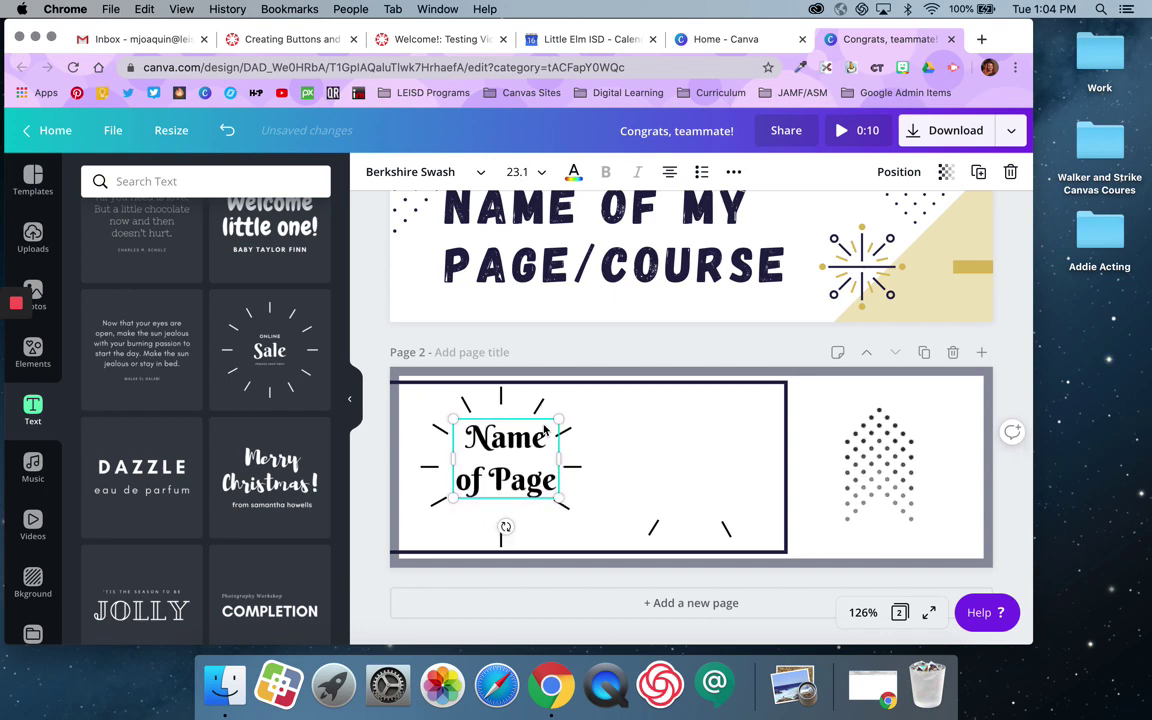
Step: Move the dark inner border back so it sits centred inside the gray outer border
{"action": "left_click", "coordinate": [572, 448]}
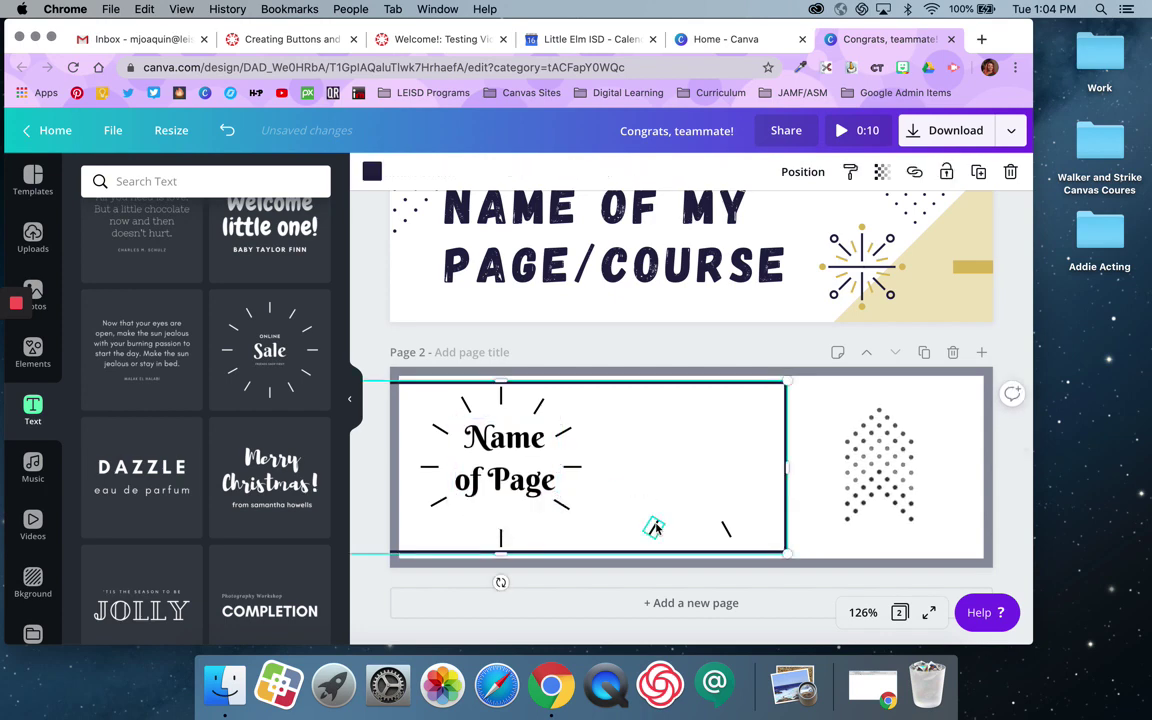
{"action": "left_click", "coordinate": [826, 446]}
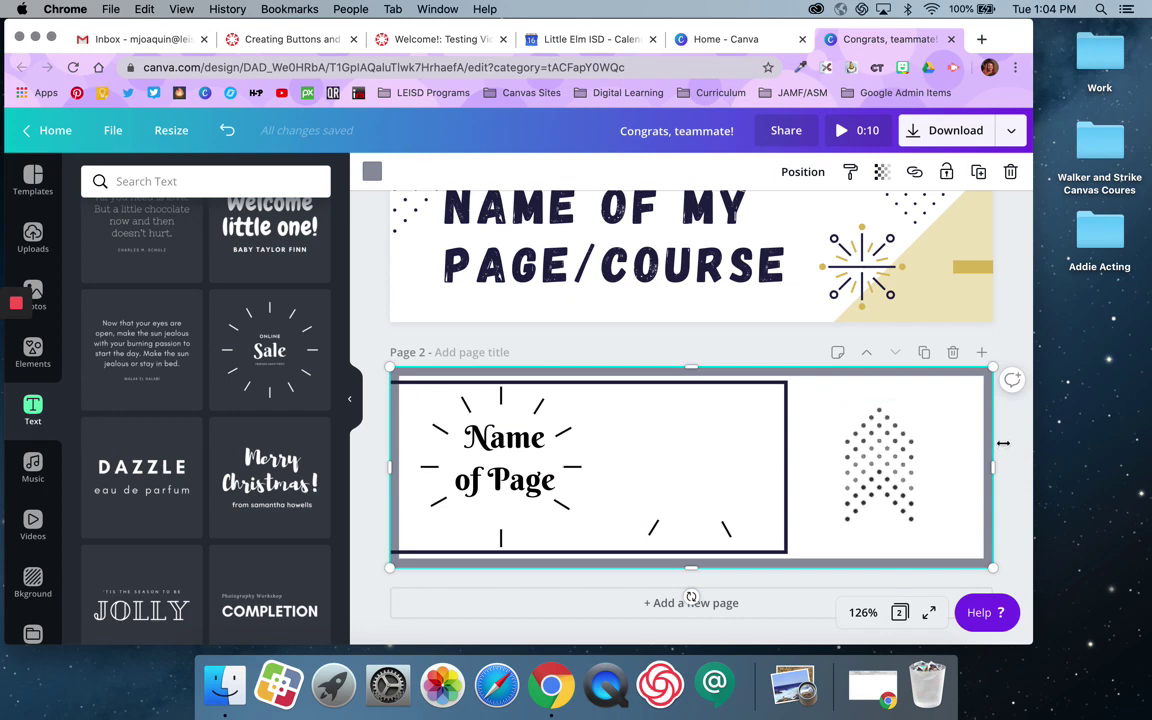
{"action": "left_click", "coordinate": [771, 383]}
{"action": "left_click_drag", "start_coordinate": [786, 383], "coordinate": [962, 386]}
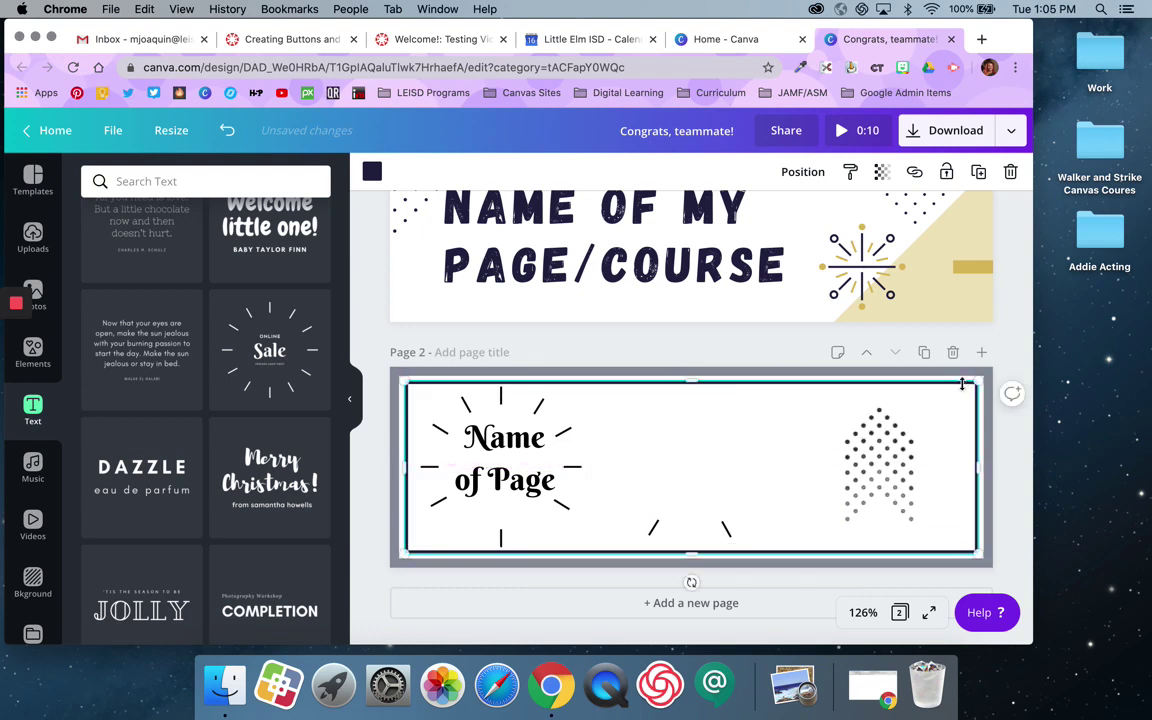
Step: Delete the second page from the design
{"action": "left_click", "coordinate": [1001, 351]}
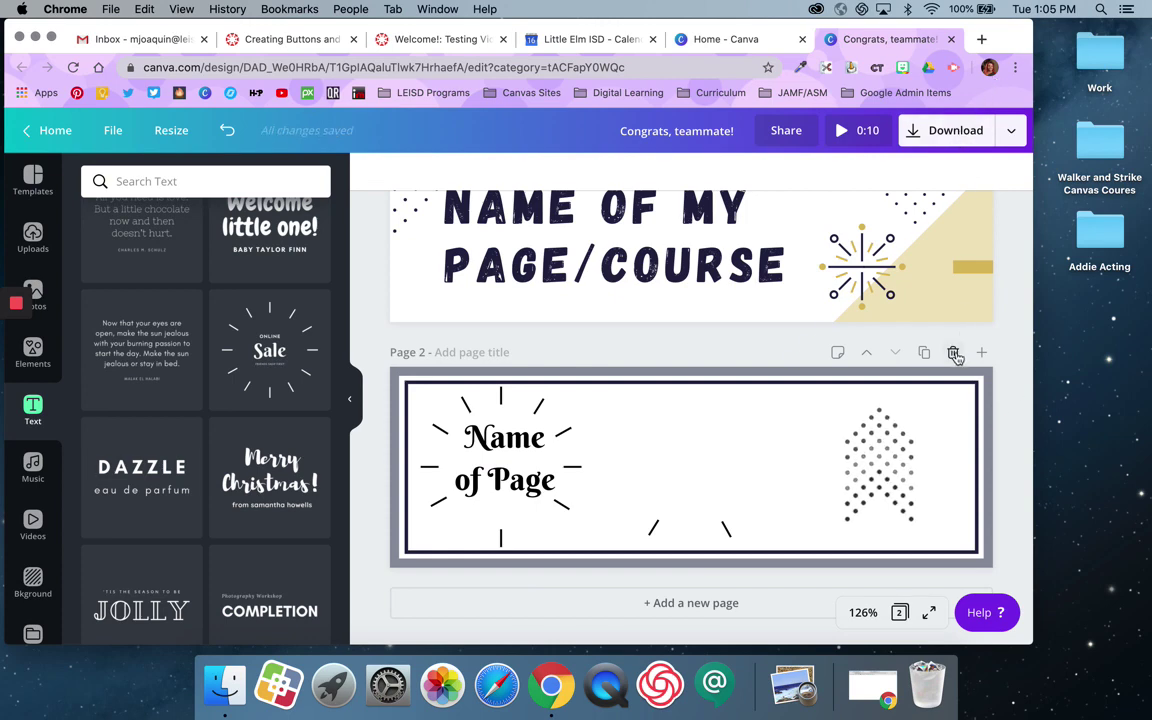
{"action": "left_click", "coordinate": [857, 480]}
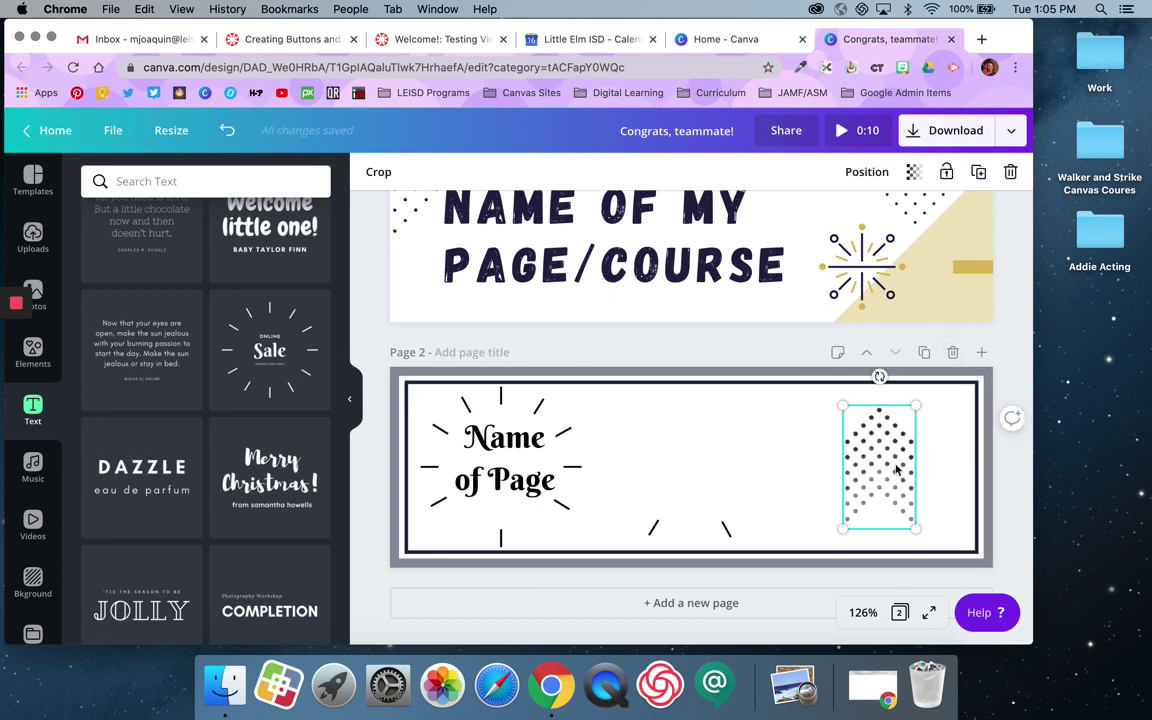
{"action": "left_click", "coordinate": [953, 353]}
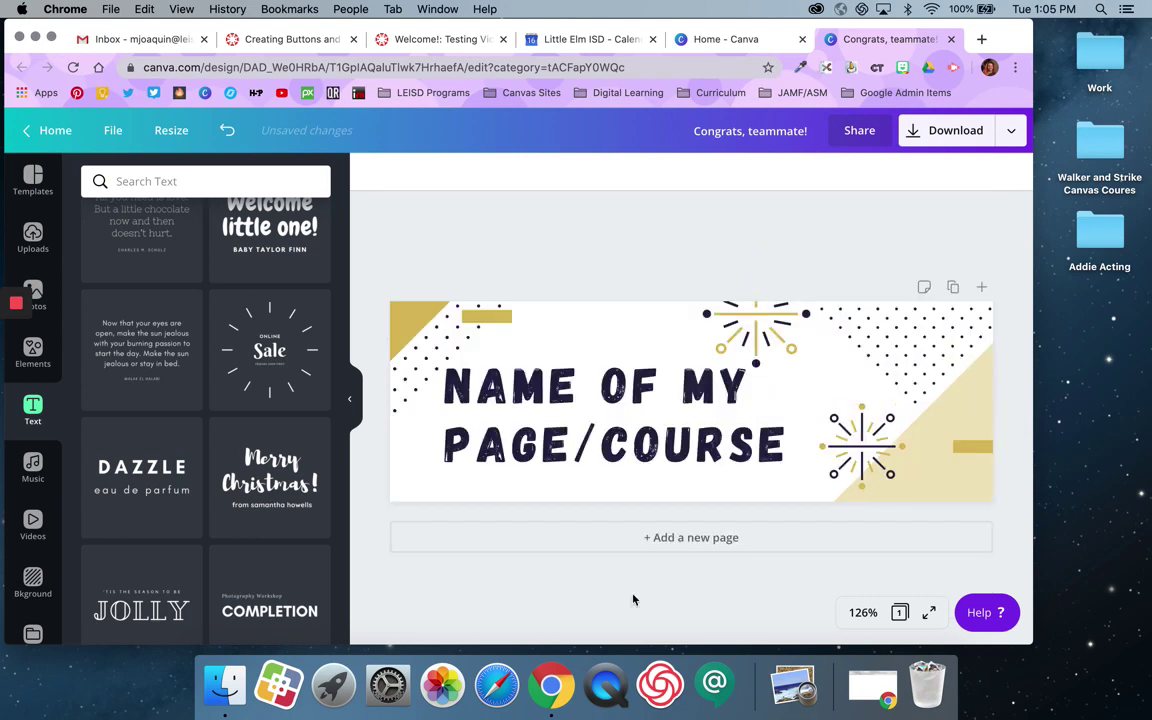
Step: Rename the design as "Demo Banner"
{"action": "left_click", "coordinate": [722, 131]}
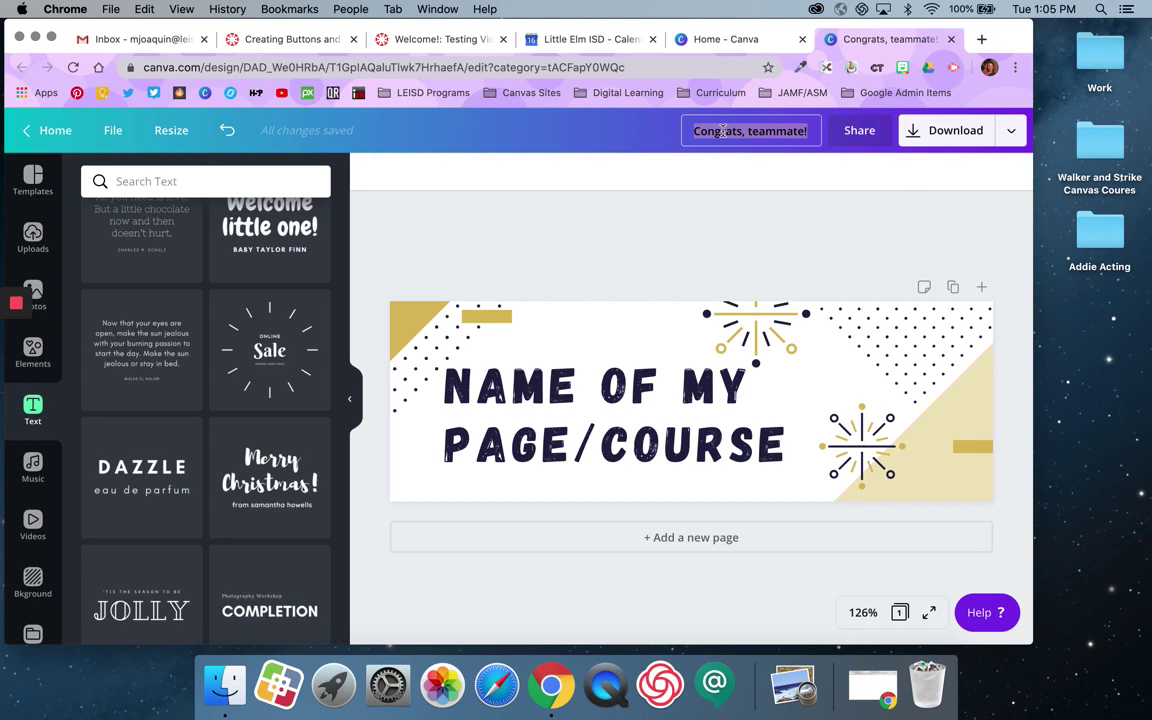
{"action": "type", "text": "Demo Banner"}
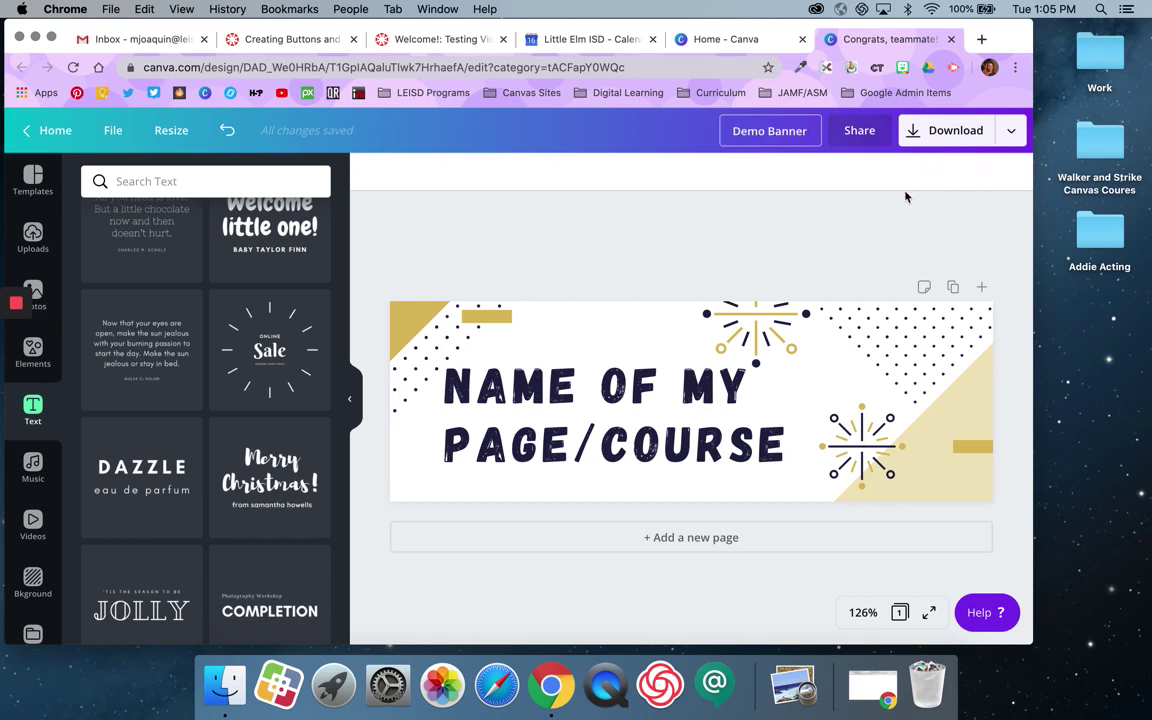
{"action": "key", "text": "super+s"}
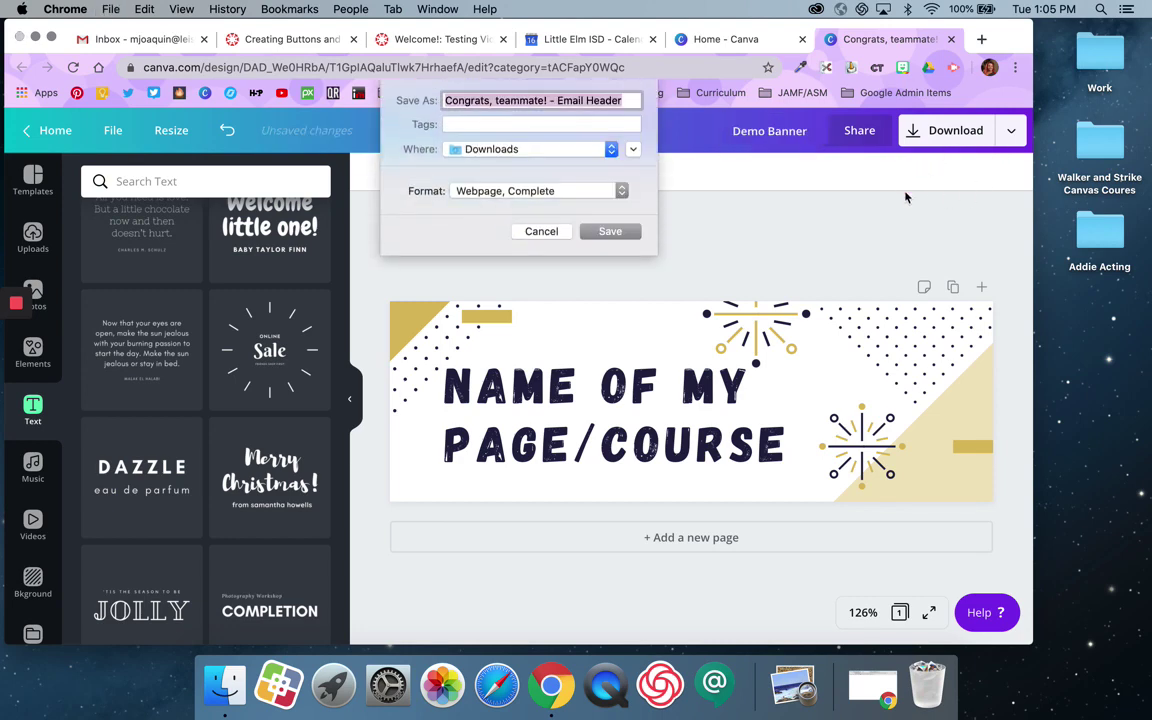
{"action": "key", "text": "Escape"}
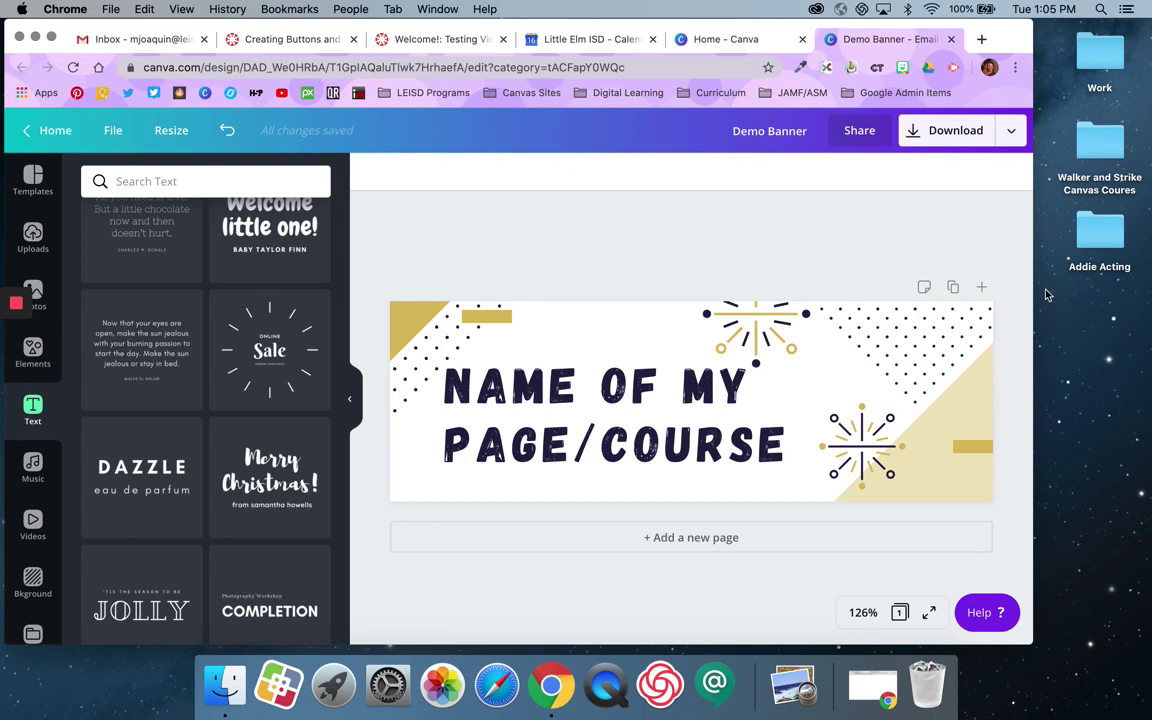
Step: Review the download settings and the full list of publishing options for the banner
{"action": "left_click", "coordinate": [1015, 134]}
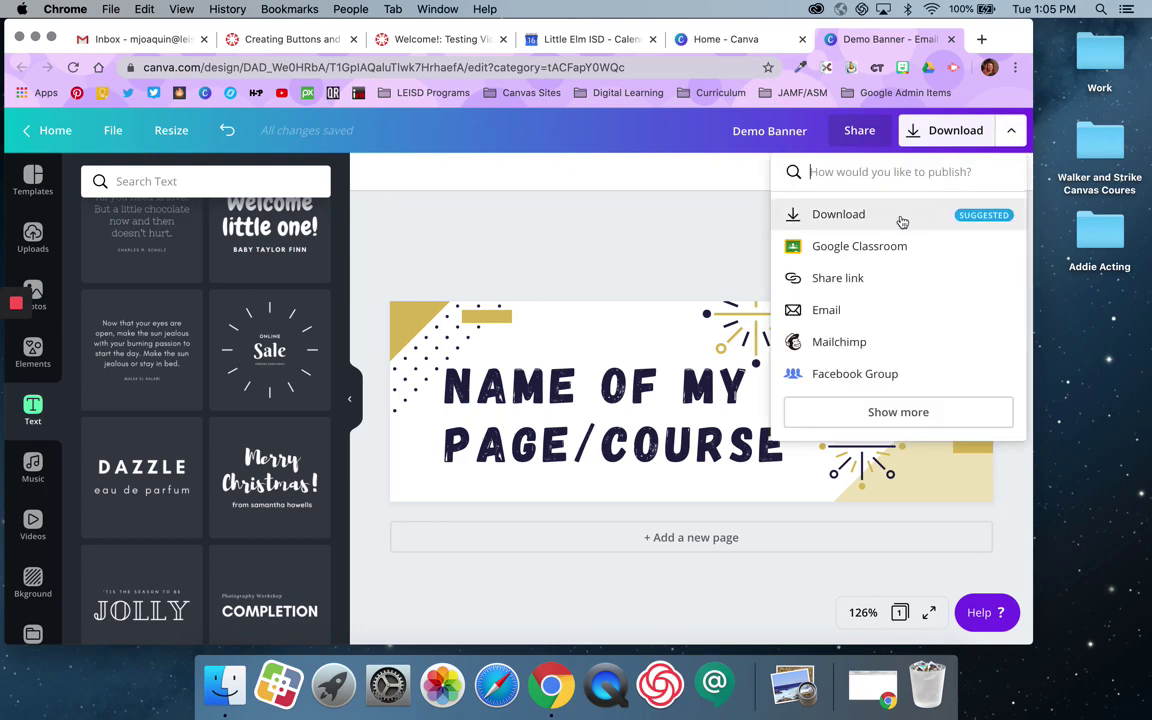
{"action": "left_click", "coordinate": [850, 214]}
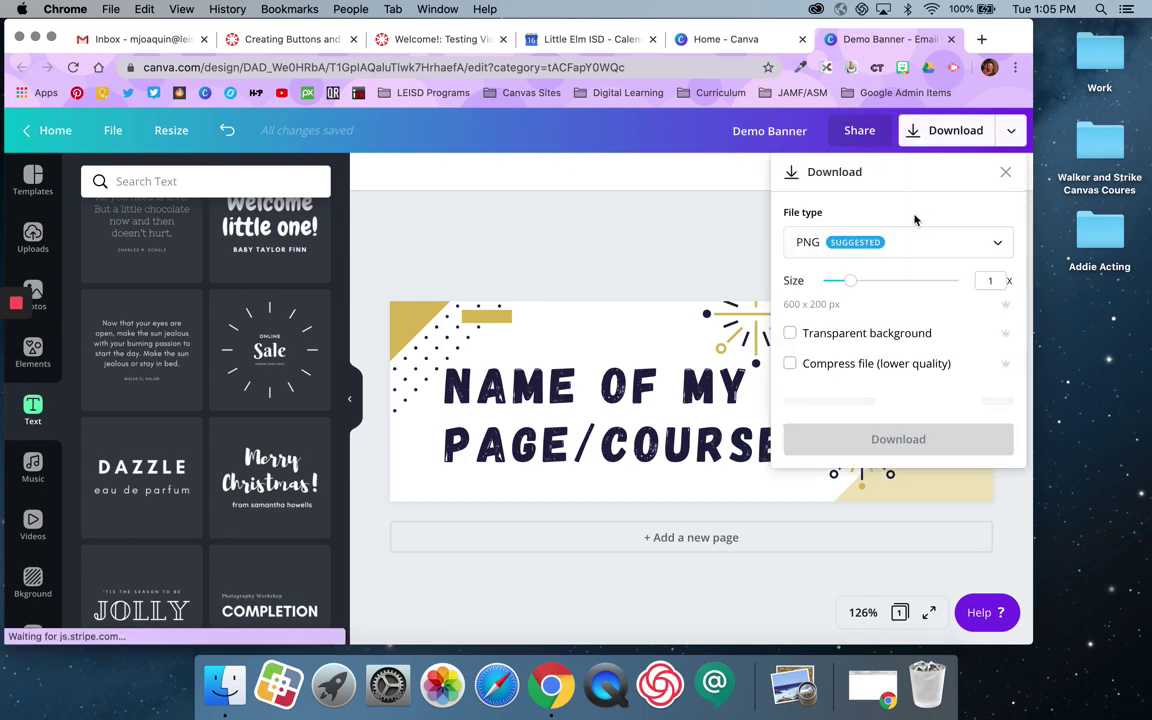
{"action": "left_click", "coordinate": [1014, 133]}
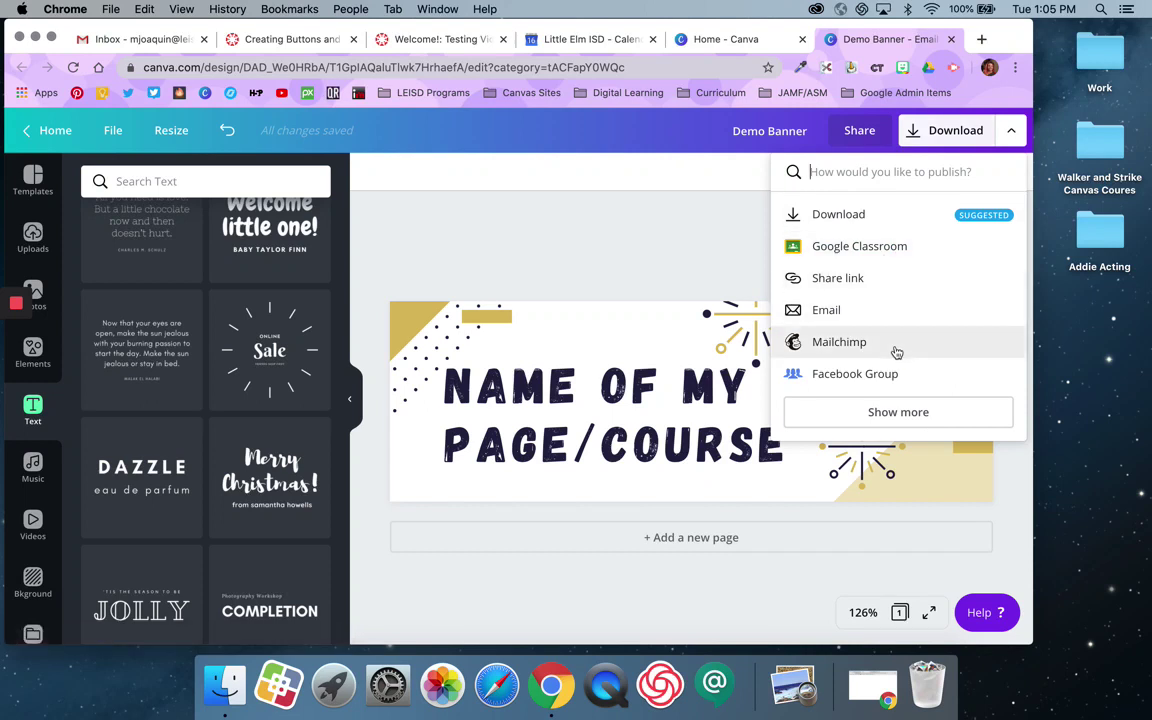
{"action": "left_click", "coordinate": [897, 410]}
{"action": "scroll", "coordinate": [902, 366], "scroll_direction": "down", "scroll_amount": 2}
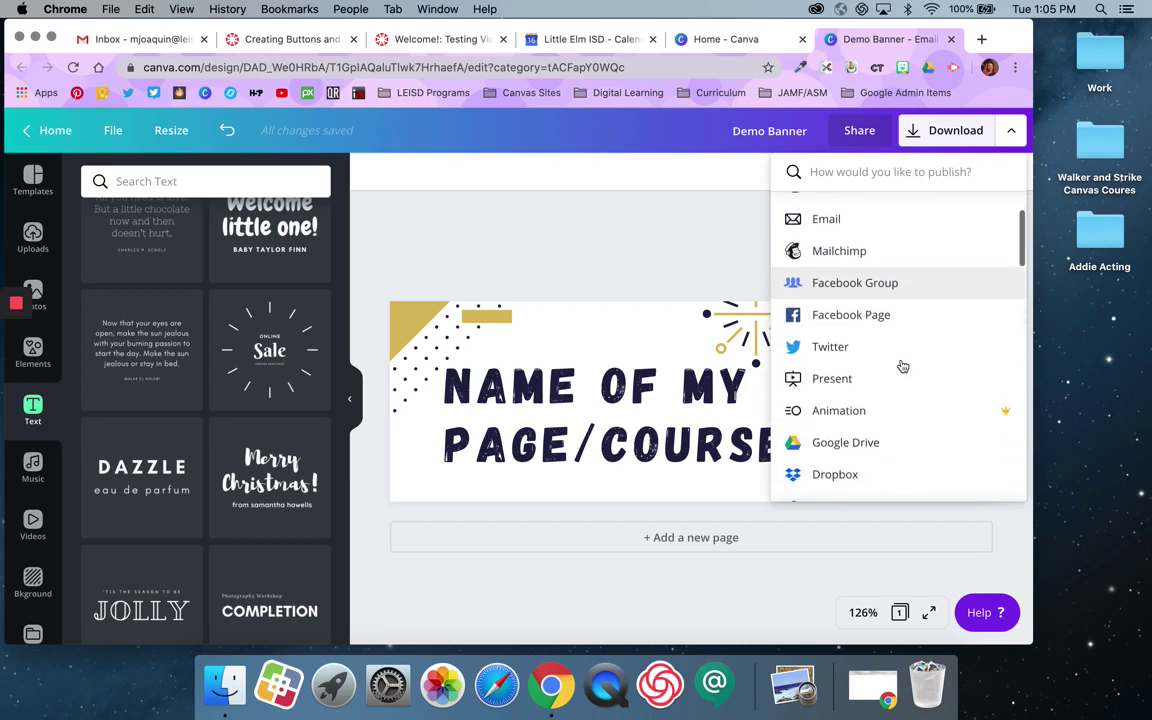
{"action": "scroll", "coordinate": [904, 463], "scroll_direction": "down", "scroll_amount": 5}
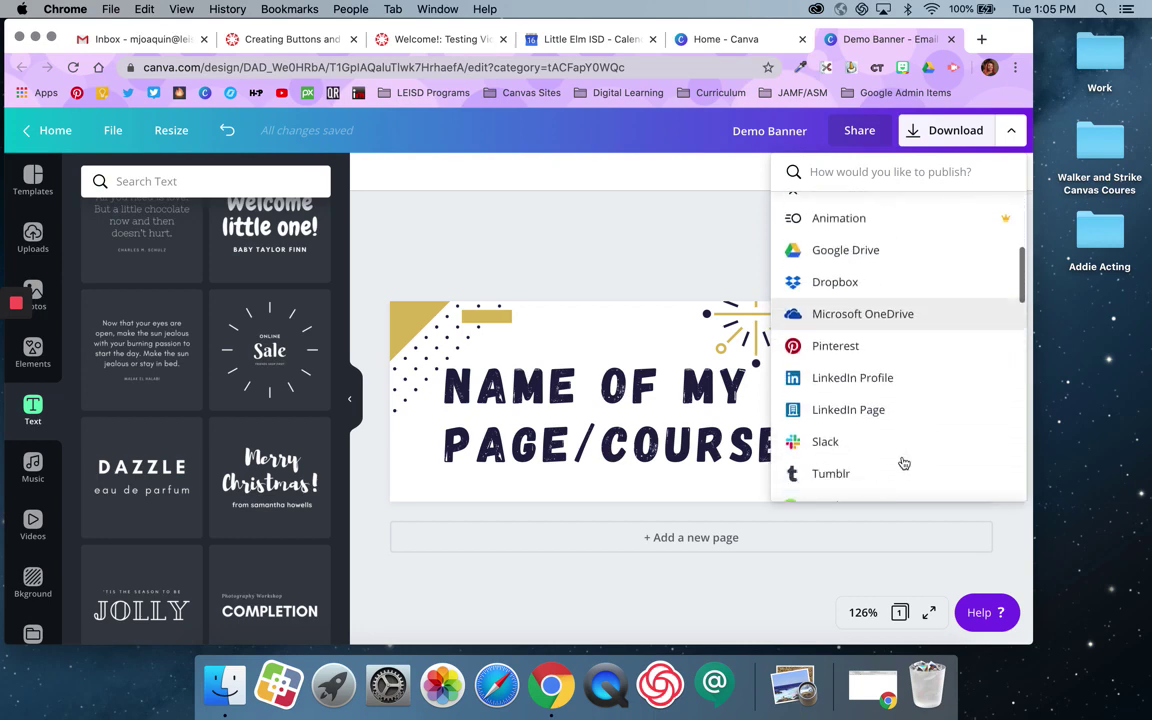
{"action": "scroll", "coordinate": [904, 463], "scroll_direction": "down", "scroll_amount": 8}
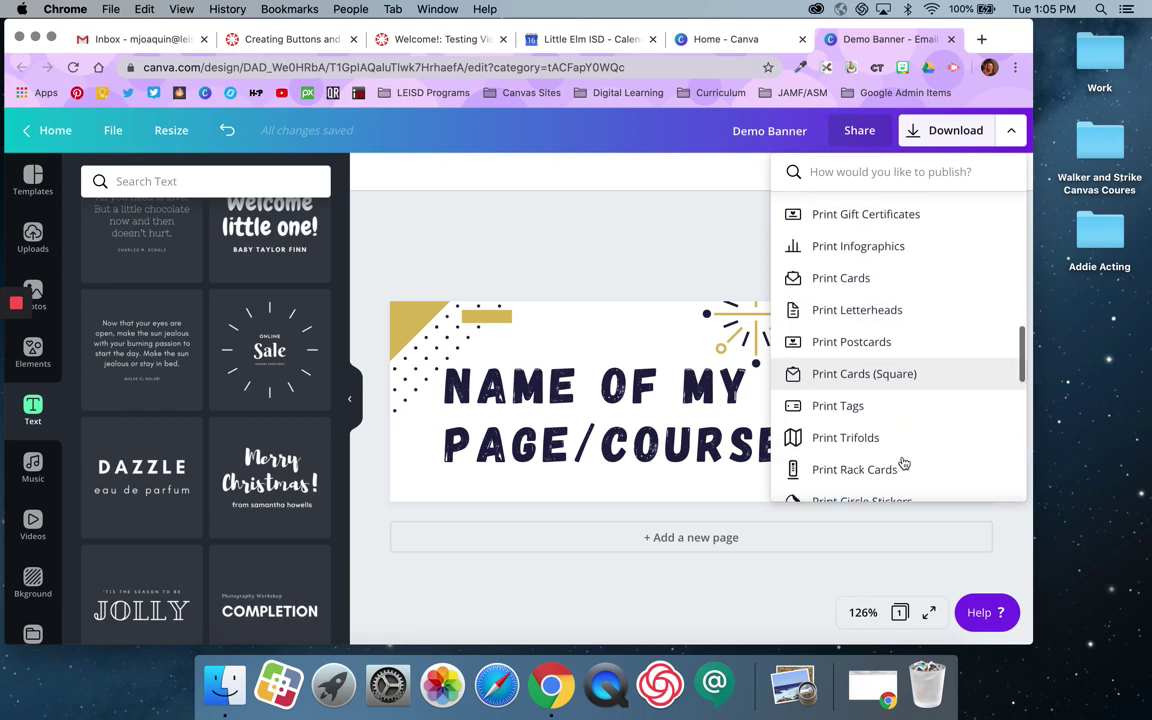
{"action": "scroll", "coordinate": [904, 463], "scroll_direction": "down", "scroll_amount": 3}
{"action": "left_click", "coordinate": [918, 128]}
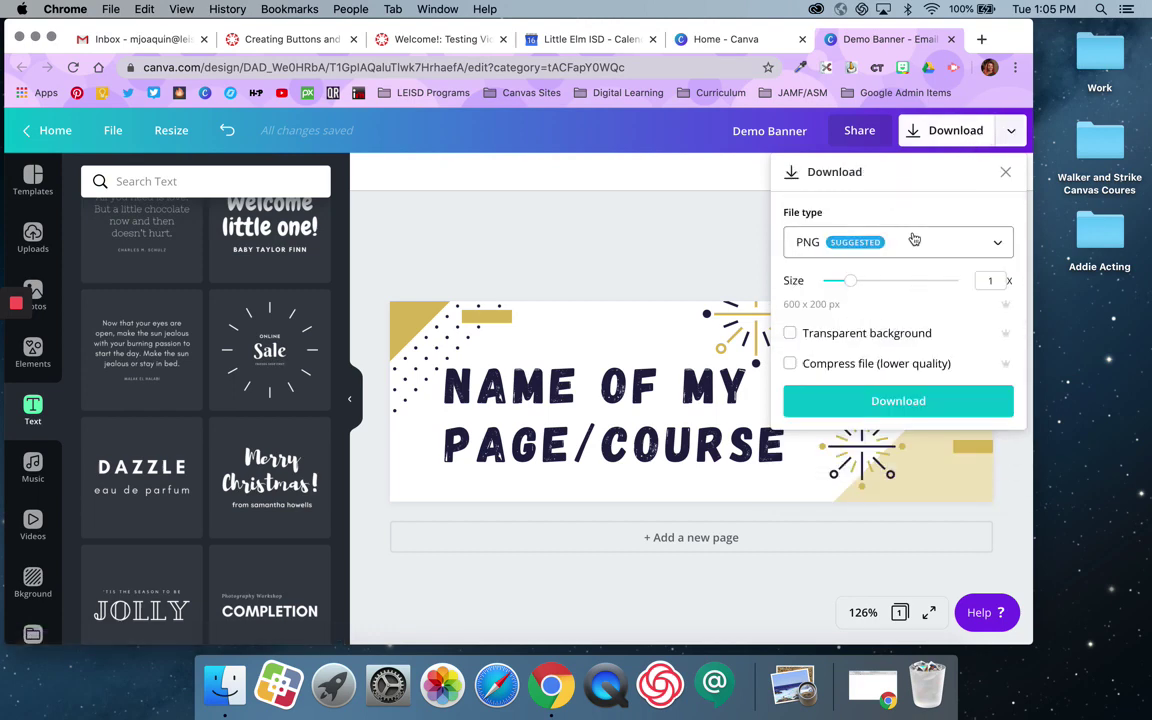
{"action": "left_click", "coordinate": [670, 215]}
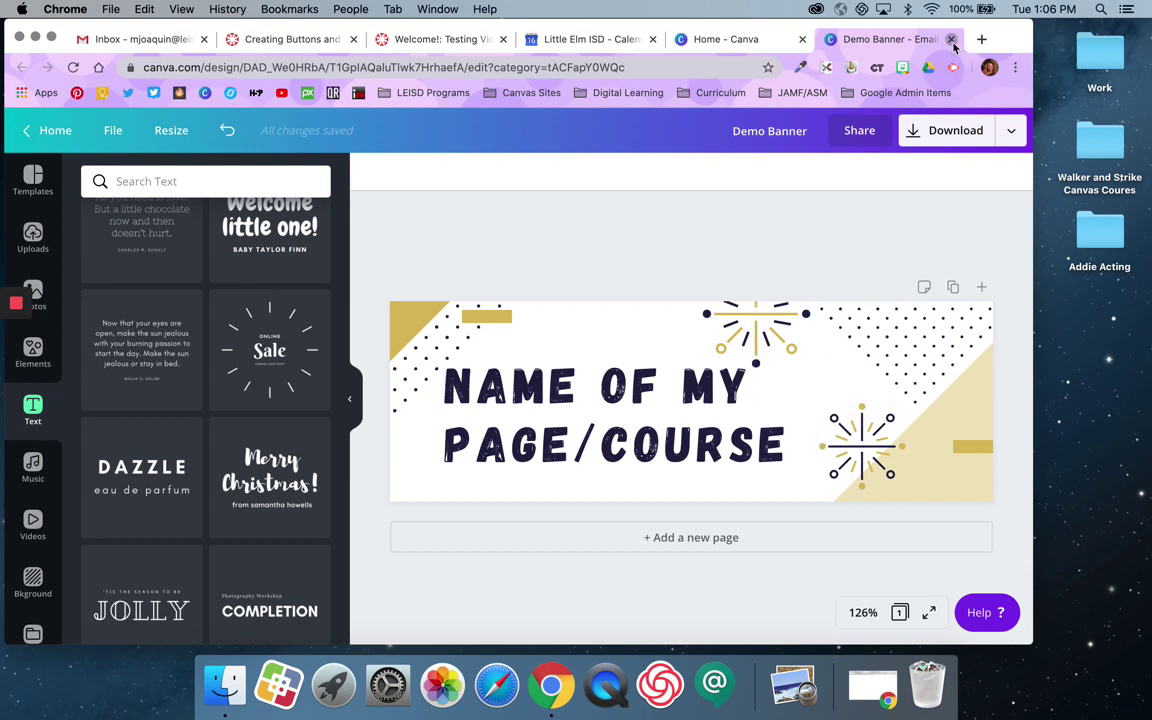
Step: Download the banner as a PNG file at 1x size and dismiss the published message
{"action": "left_click", "coordinate": [940, 140]}
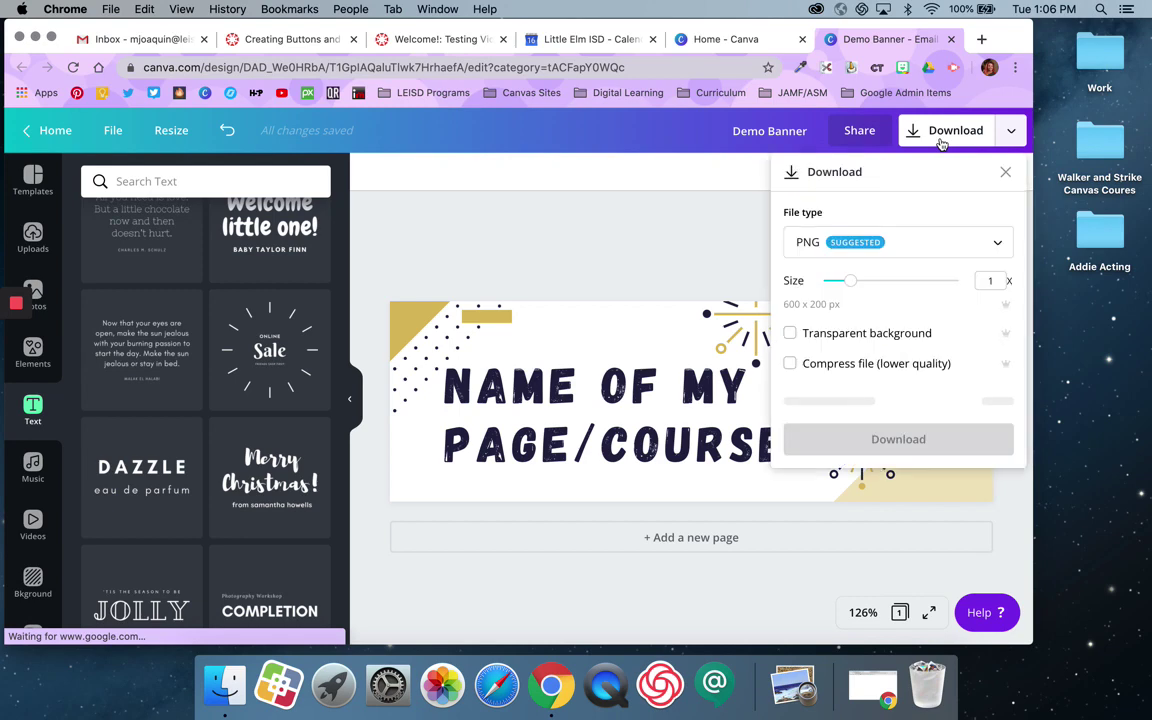
{"action": "left_click", "coordinate": [929, 401]}
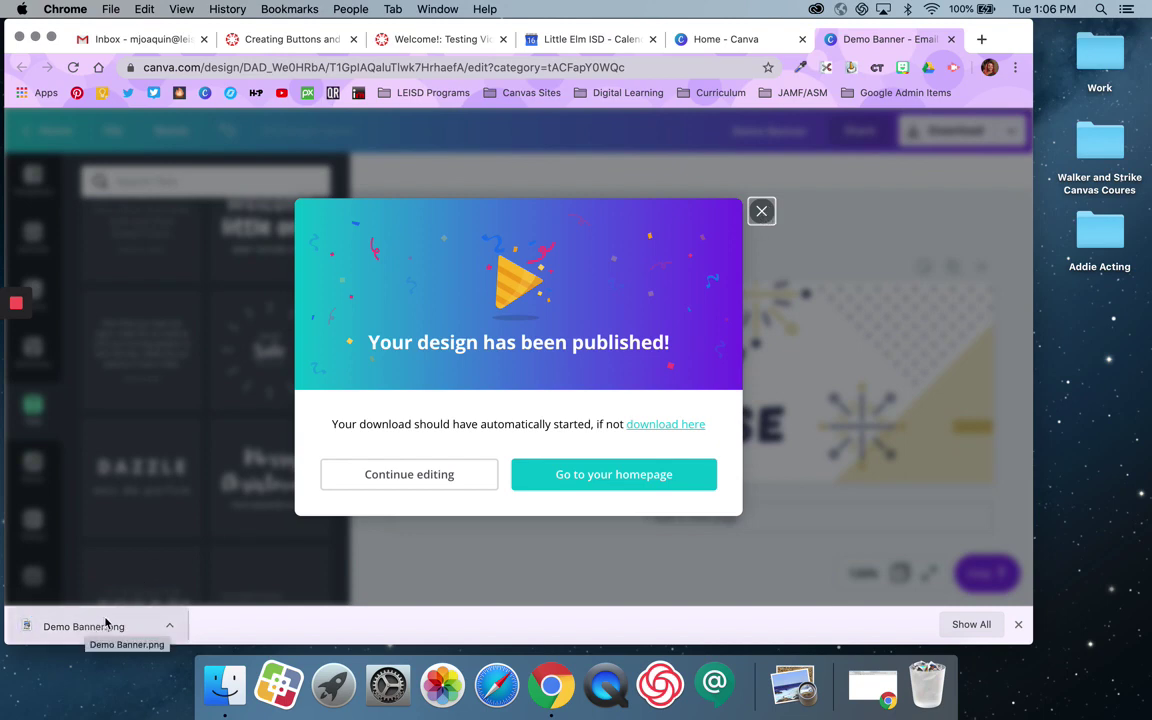
{"action": "left_click", "coordinate": [761, 211]}
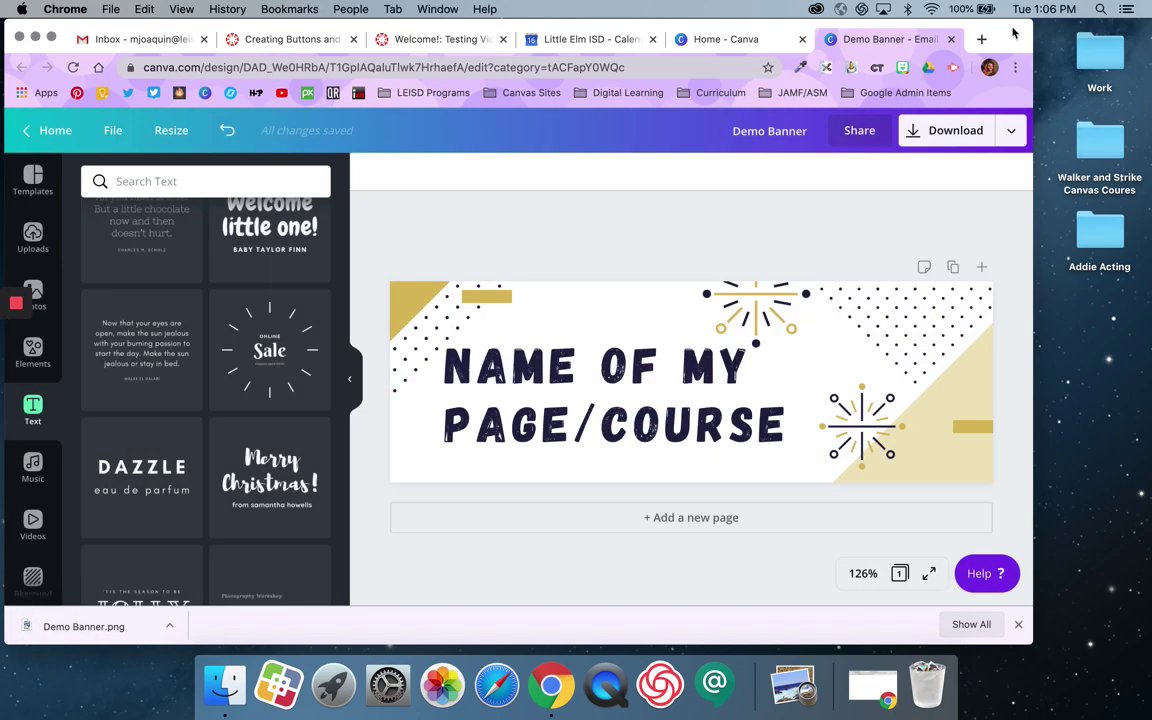
Step: Close the banner design and create a new custom design of 197 × 197 px
{"action": "left_click", "coordinate": [951, 39]}
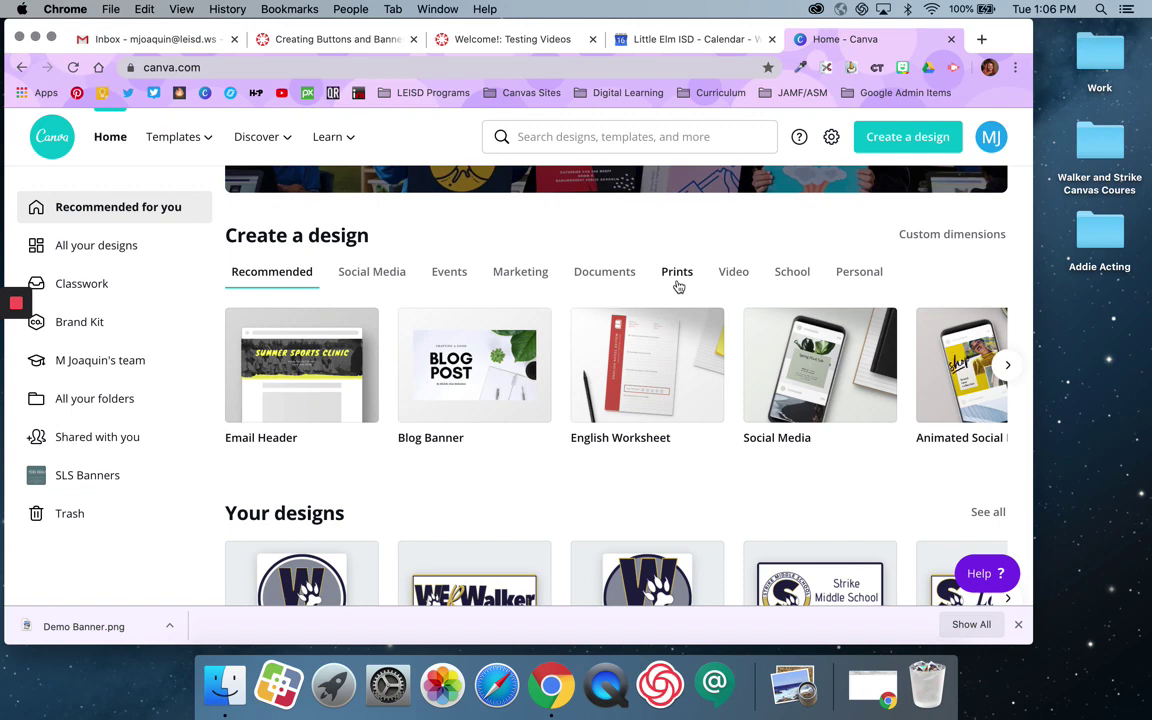
{"action": "left_click", "coordinate": [967, 236]}
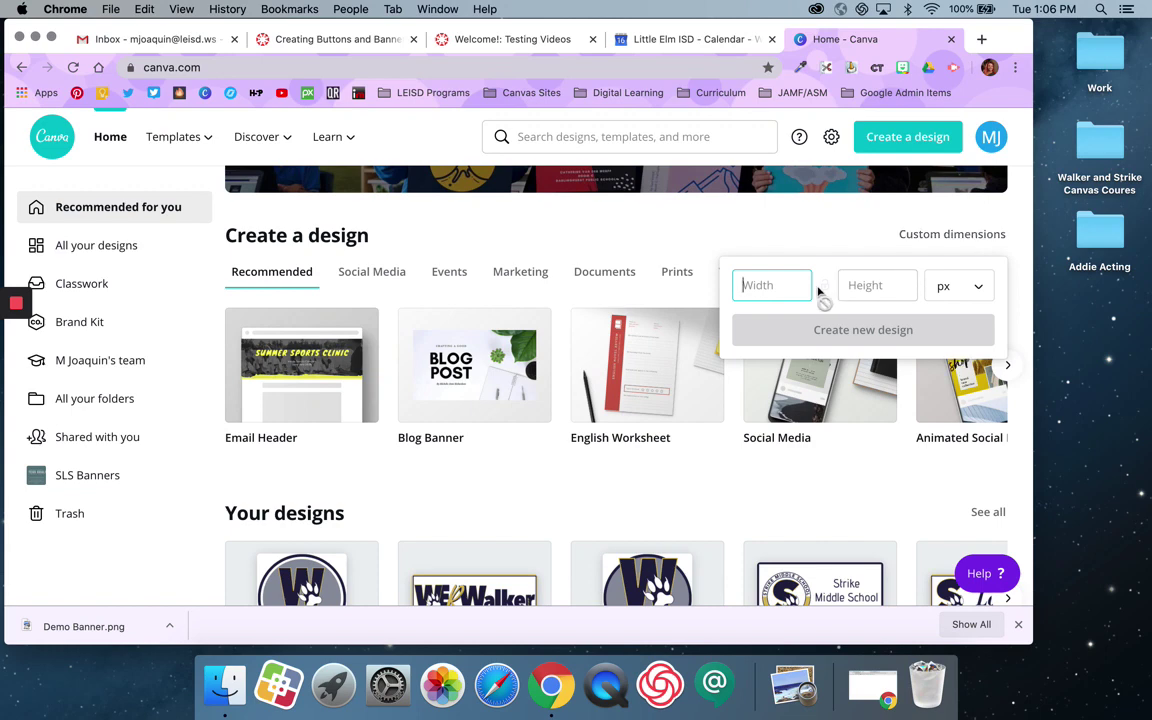
{"action": "left_click", "coordinate": [877, 285]}
{"action": "type", "text": "197"}
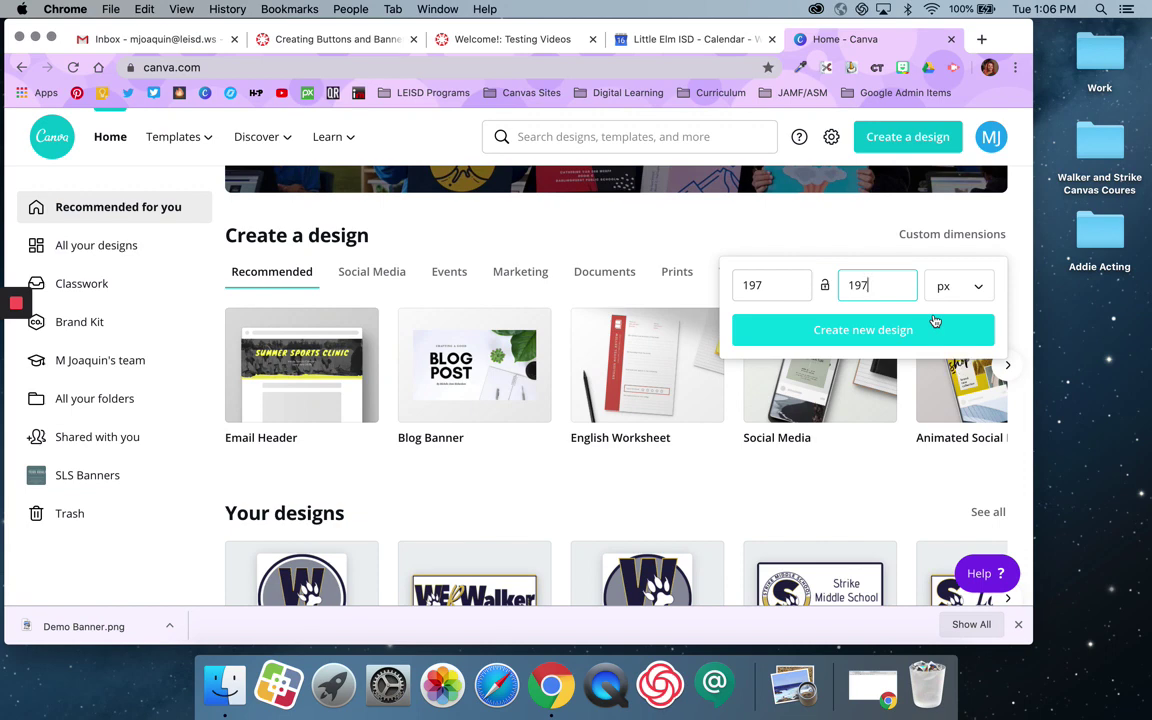
{"action": "left_click", "coordinate": [872, 334]}
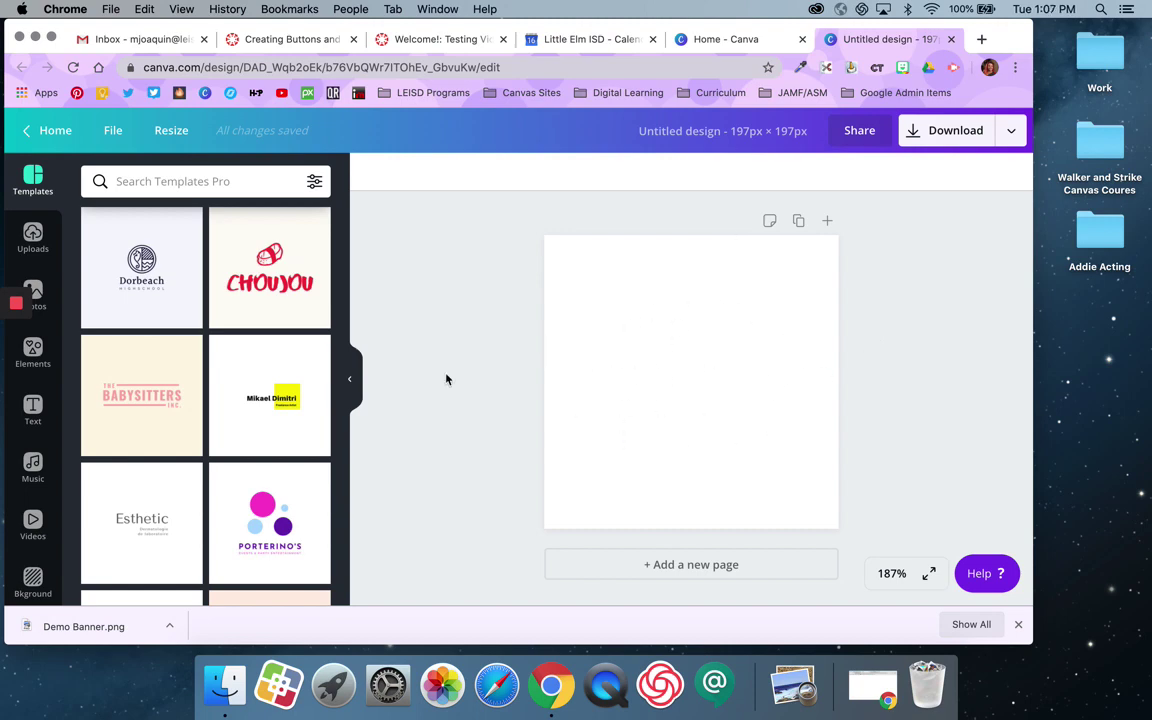
Step: Add the octagonal outline from the Shapes collection and enlarge it to fill the whole page
{"action": "scroll", "coordinate": [213, 437], "scroll_direction": "down", "scroll_amount": 3}
{"action": "scroll", "coordinate": [213, 437], "scroll_direction": "down", "scroll_amount": 10}
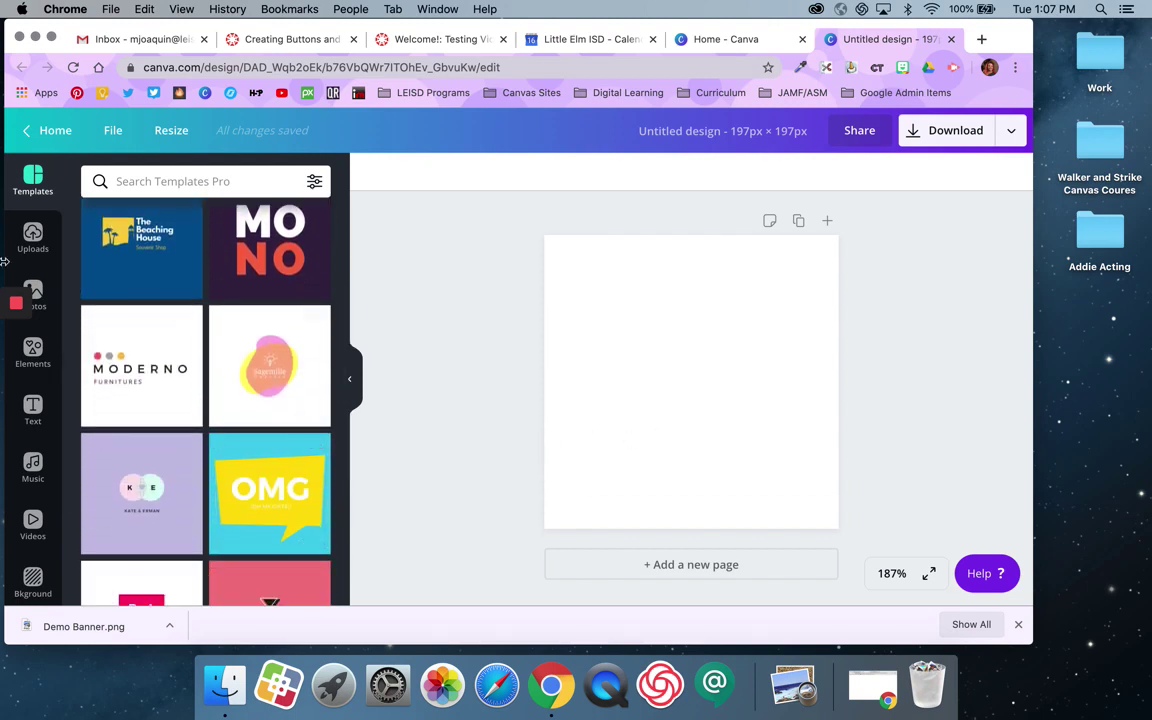
{"action": "left_click", "coordinate": [33, 354]}
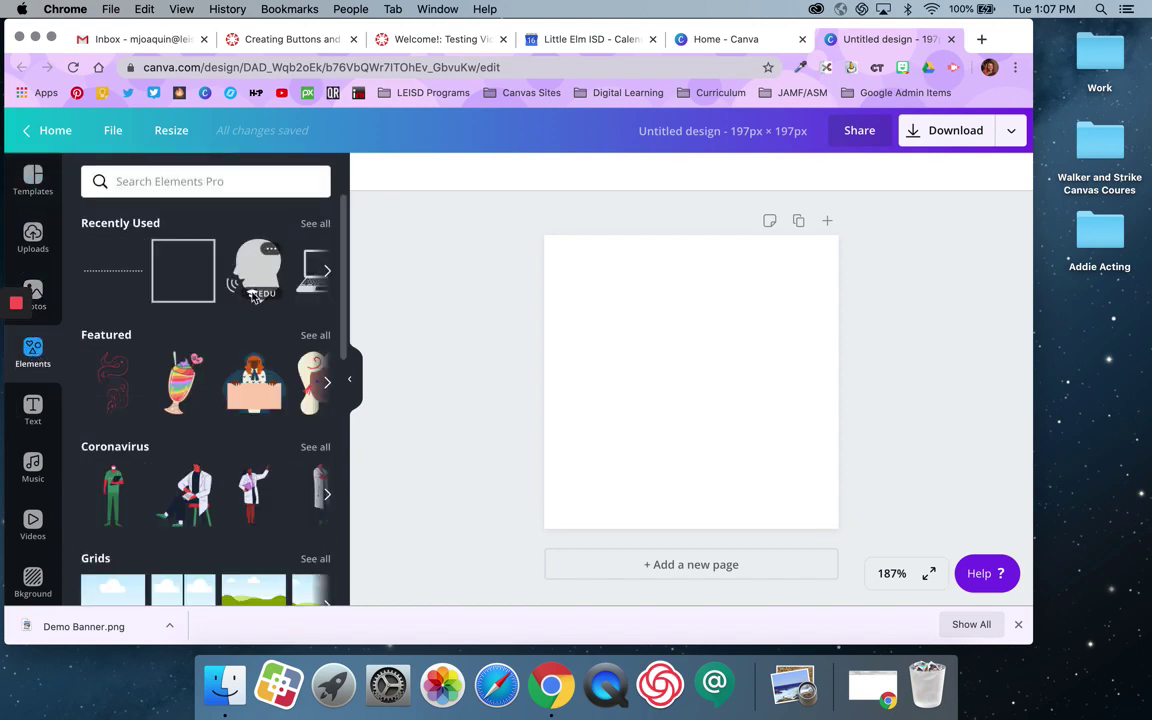
{"action": "scroll", "coordinate": [243, 295], "scroll_direction": "down", "scroll_amount": 10}
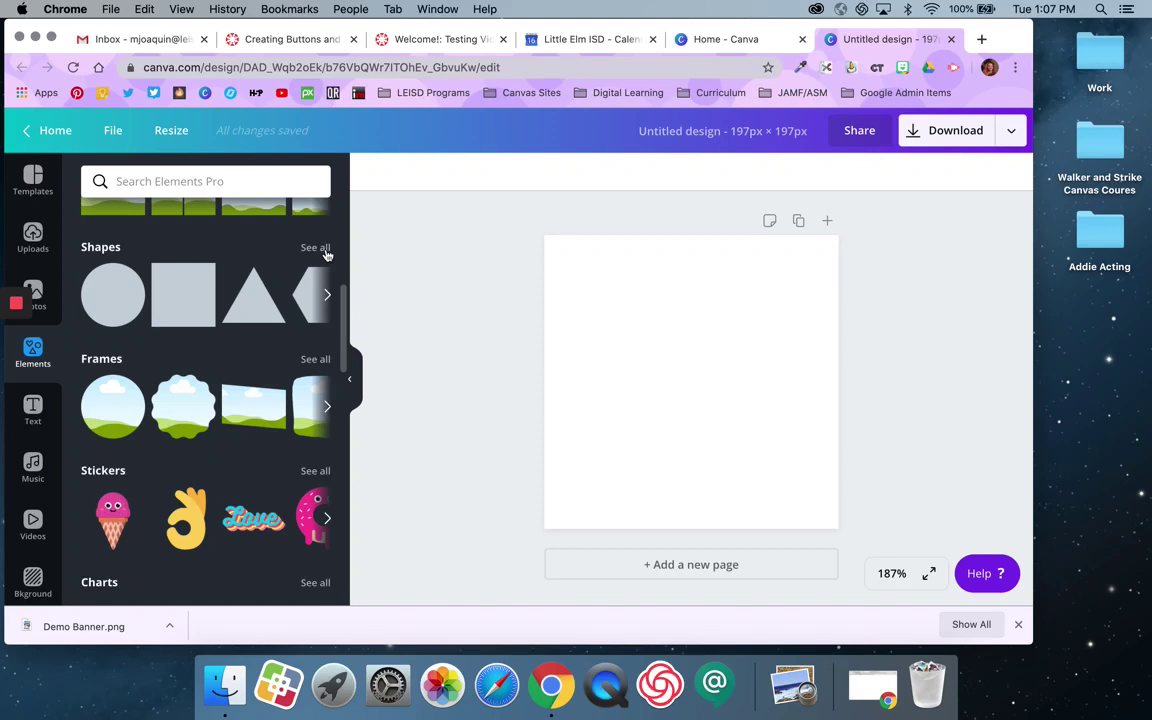
{"action": "left_click", "coordinate": [320, 249]}
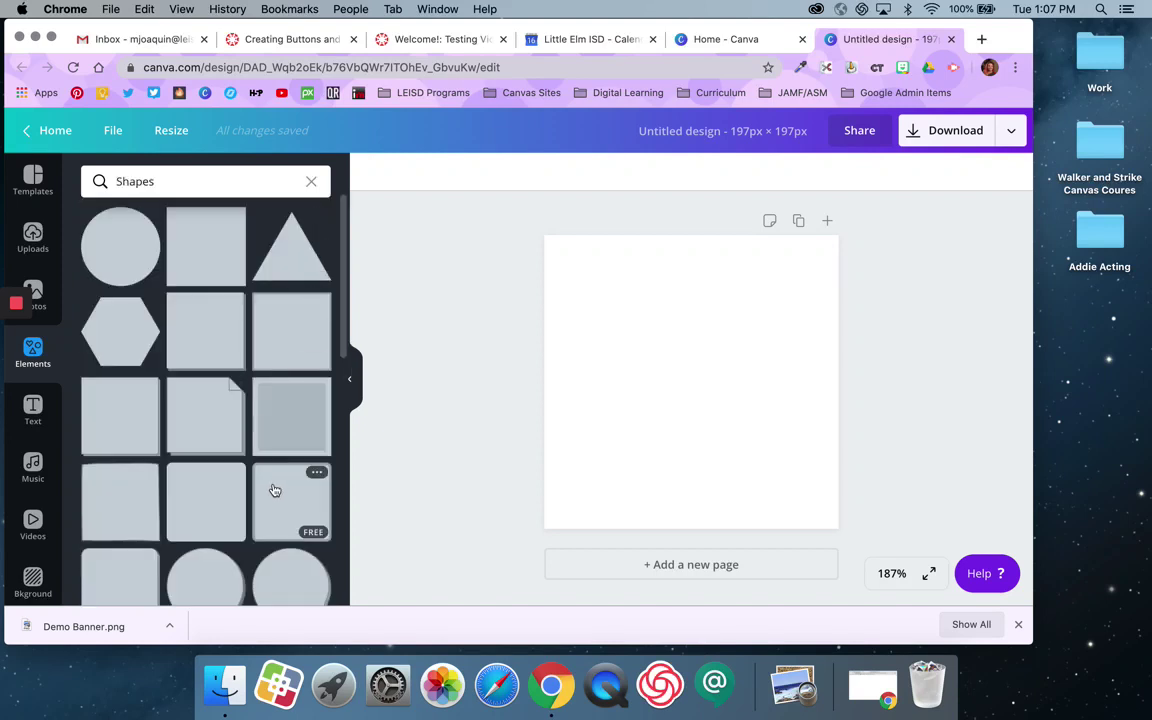
{"action": "scroll", "coordinate": [275, 489], "scroll_direction": "down", "scroll_amount": 6}
{"action": "scroll", "coordinate": [274, 489], "scroll_direction": "down", "scroll_amount": 6}
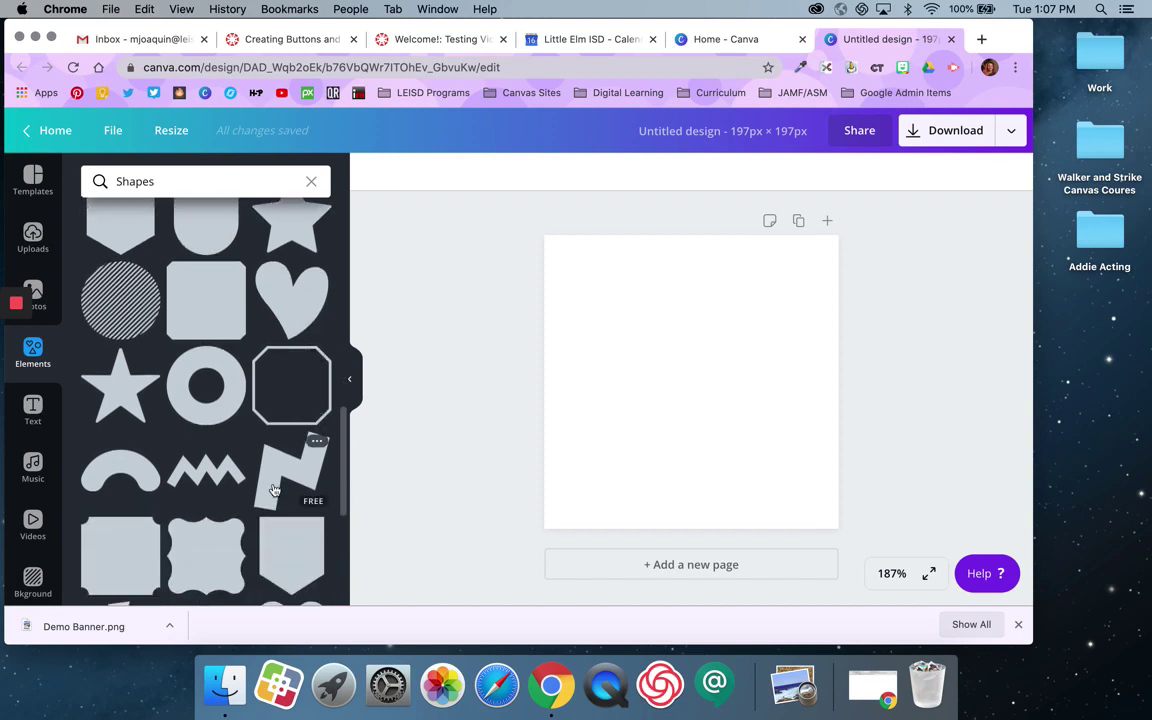
{"action": "scroll", "coordinate": [275, 489], "scroll_direction": "down", "scroll_amount": 2}
{"action": "left_click", "coordinate": [276, 333]}
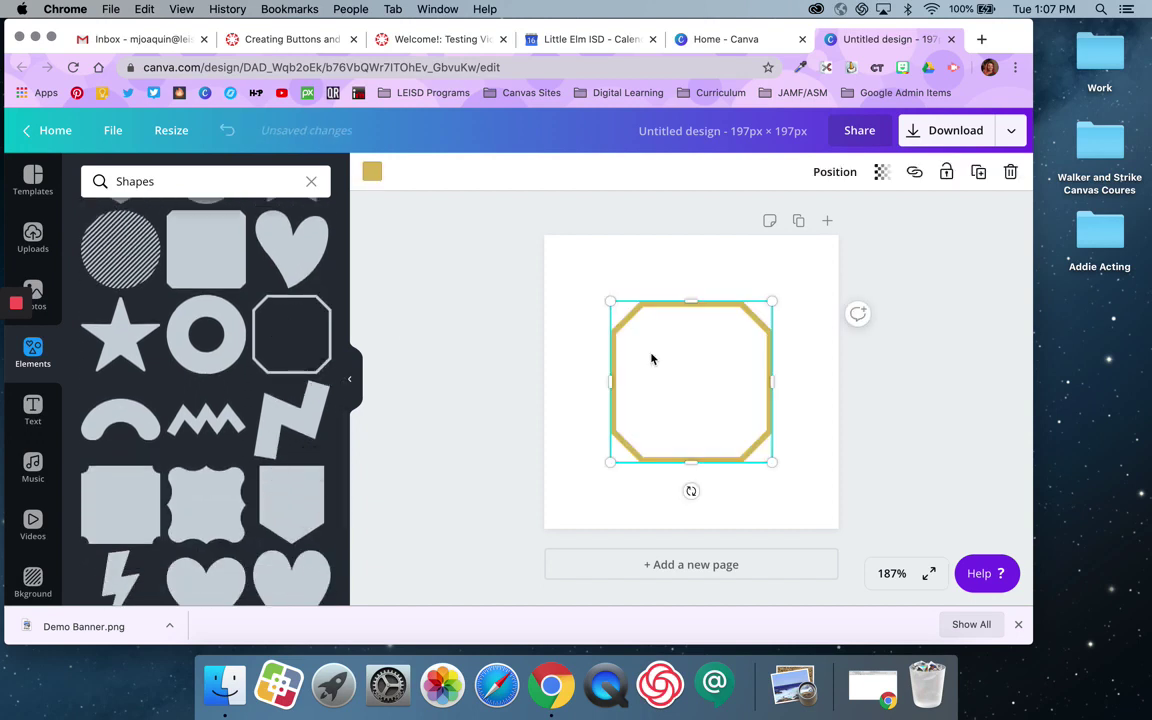
{"action": "left_click_drag", "start_coordinate": [607, 297], "coordinate": [537, 240]}
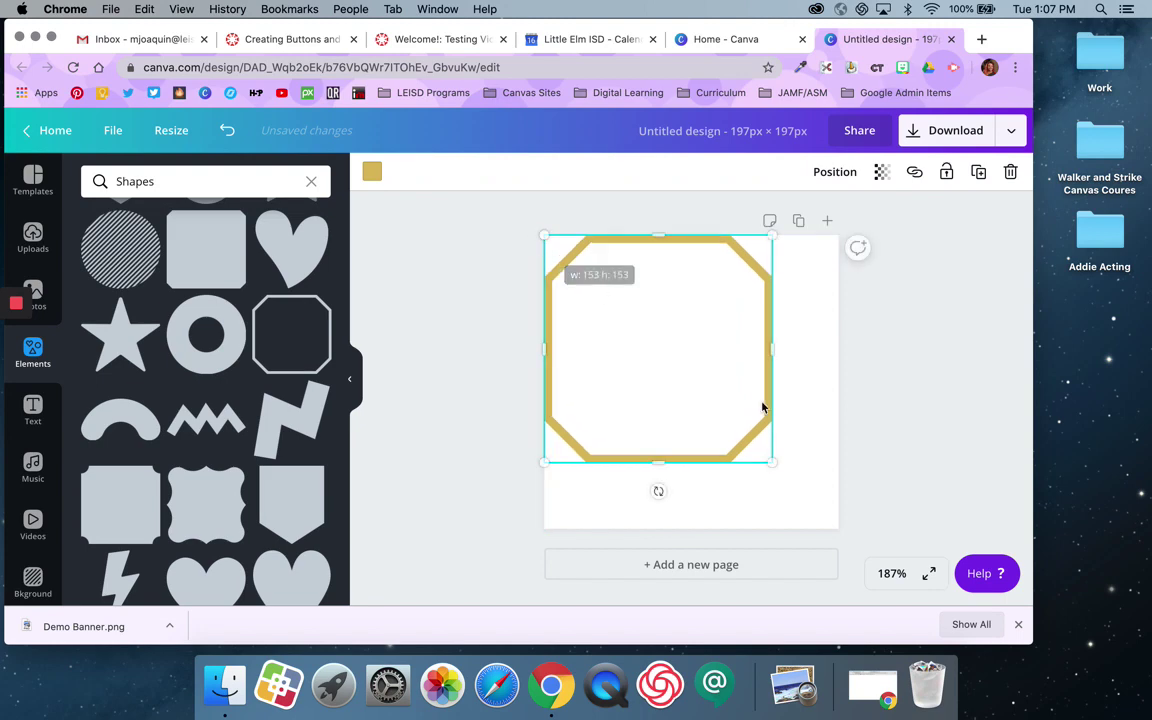
{"action": "left_click_drag", "start_coordinate": [769, 464], "coordinate": [841, 527]}
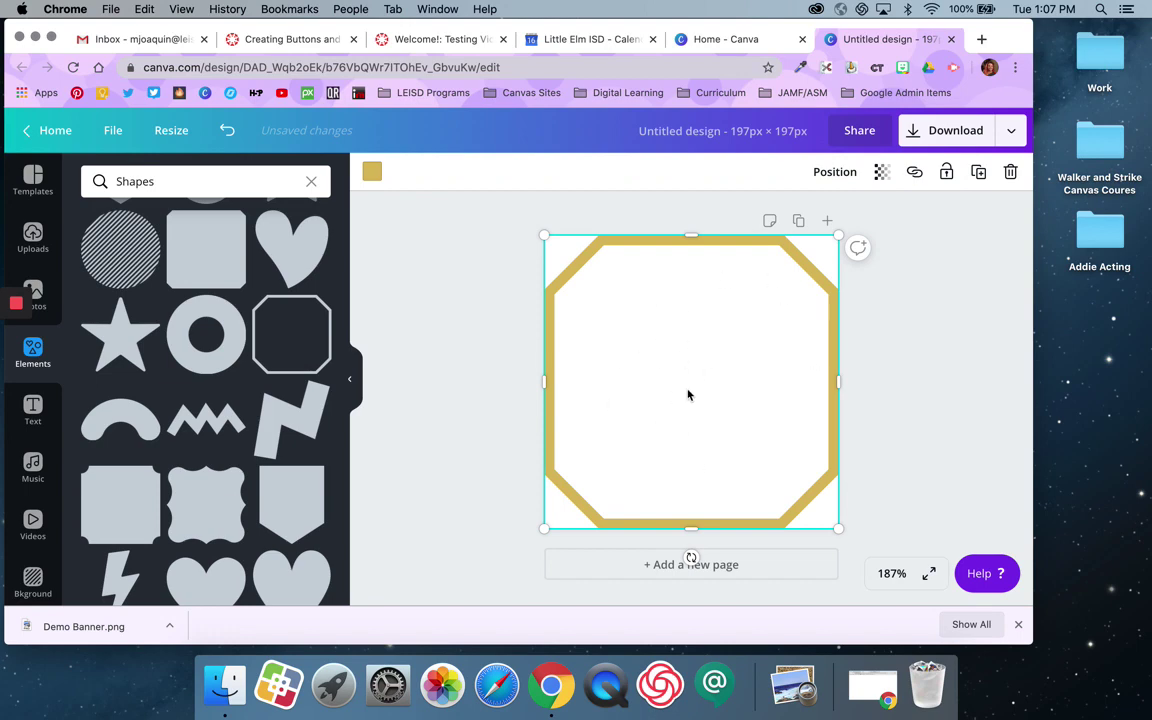
Step: Try the dark grey brand color on the octagonal outline and return it to the gold brand color
{"action": "left_click", "coordinate": [371, 172]}
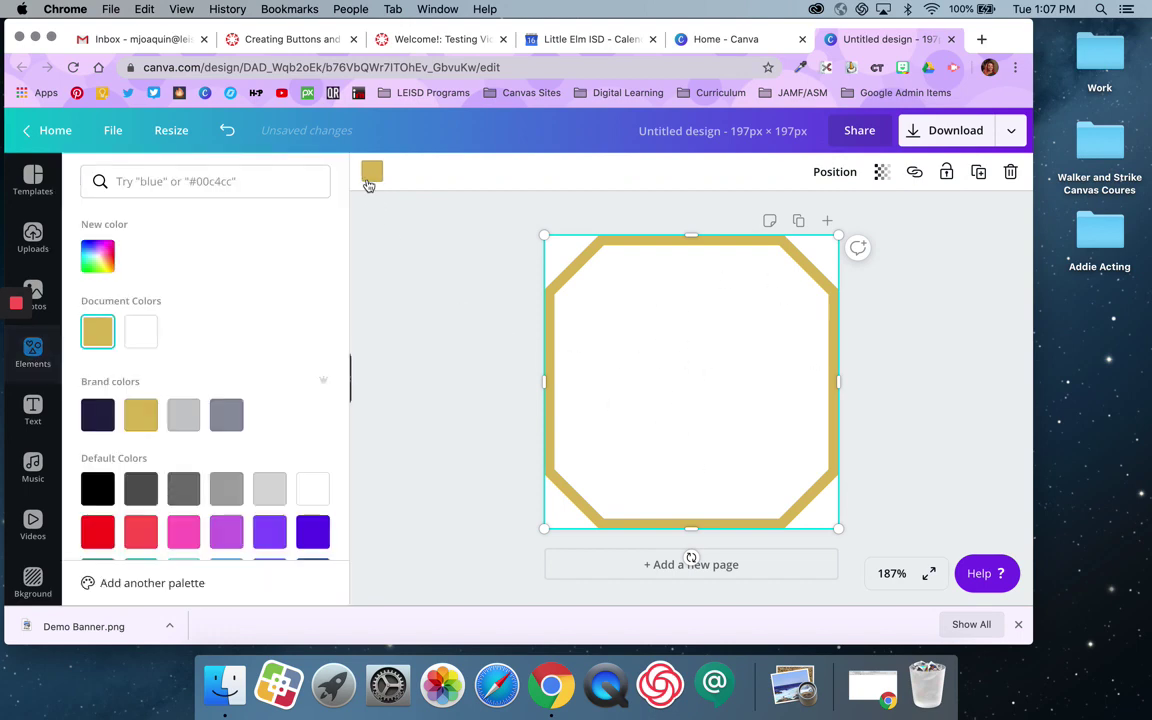
{"action": "left_click", "coordinate": [226, 414]}
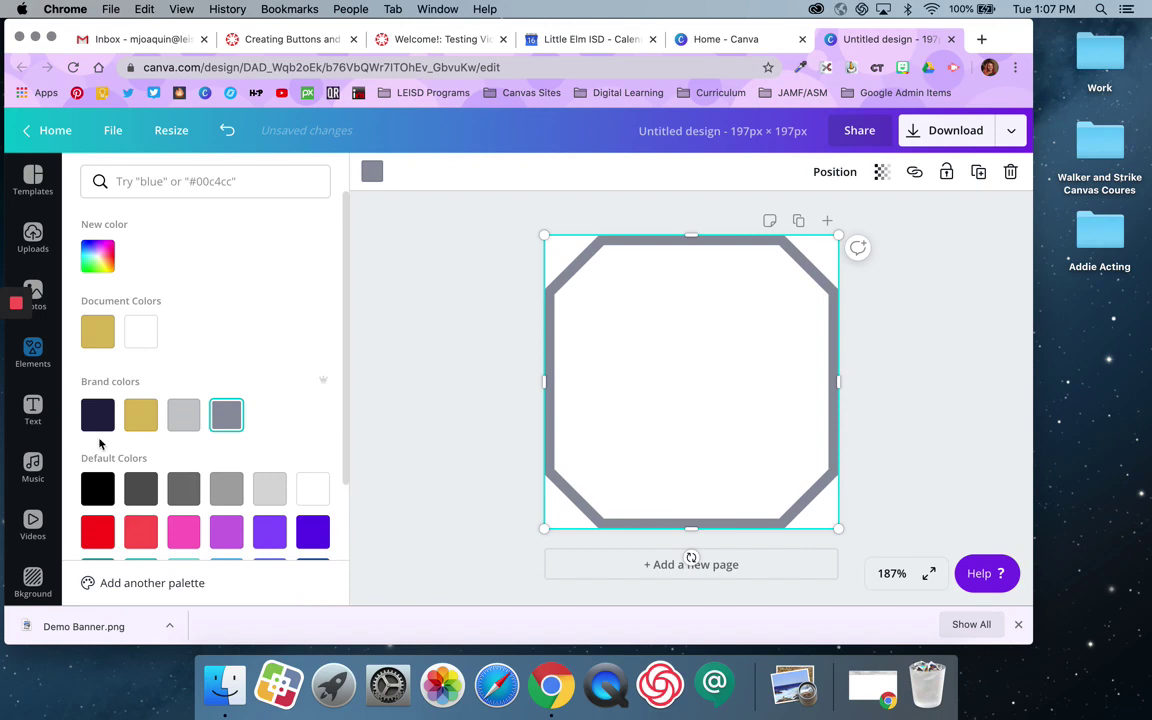
{"action": "left_click", "coordinate": [155, 416]}
{"action": "left_click", "coordinate": [393, 352]}
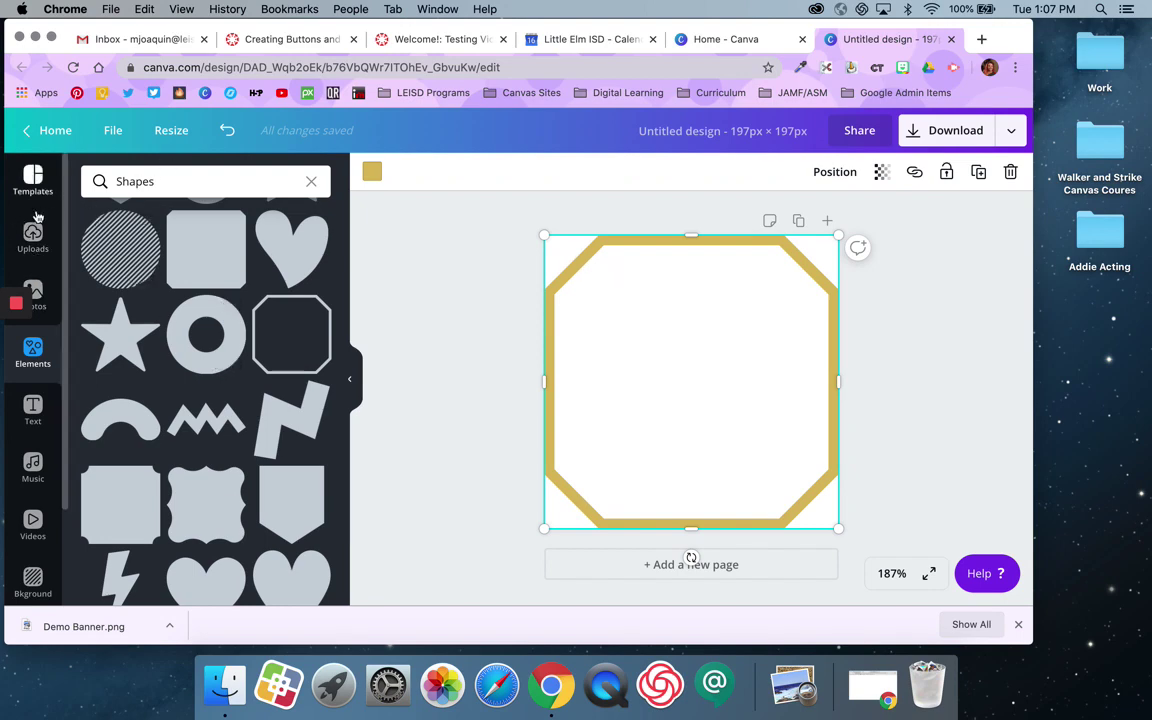
Step: Add the round gold and navy LE logo from the uploaded images and enlarge it slightly at the page center
{"action": "scroll", "coordinate": [34, 450], "scroll_direction": "down", "scroll_amount": 3}
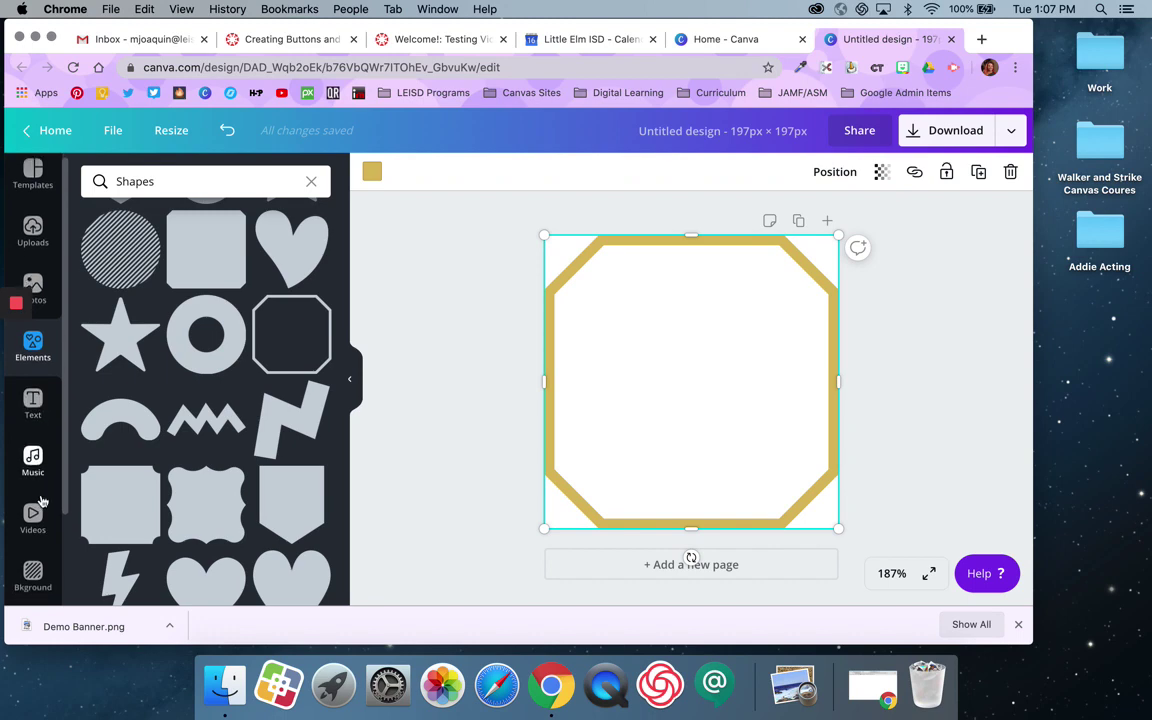
{"action": "scroll", "coordinate": [35, 562], "scroll_direction": "up", "scroll_amount": 2}
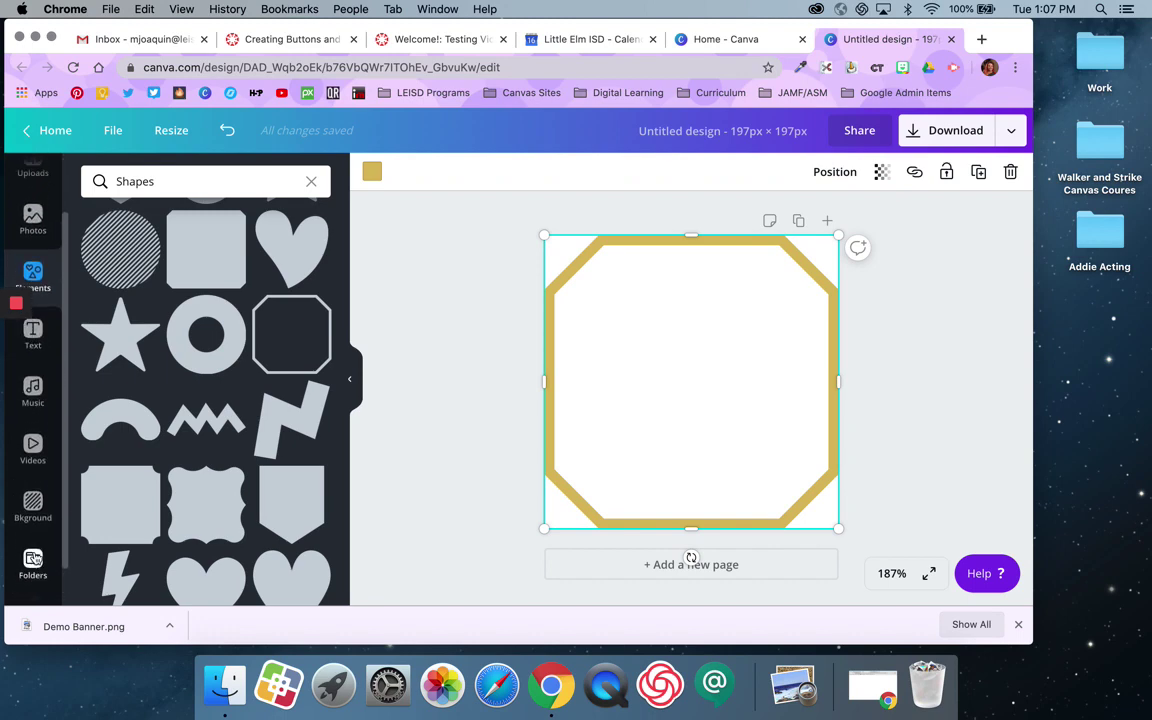
{"action": "scroll", "coordinate": [34, 550], "scroll_direction": "up", "scroll_amount": 1}
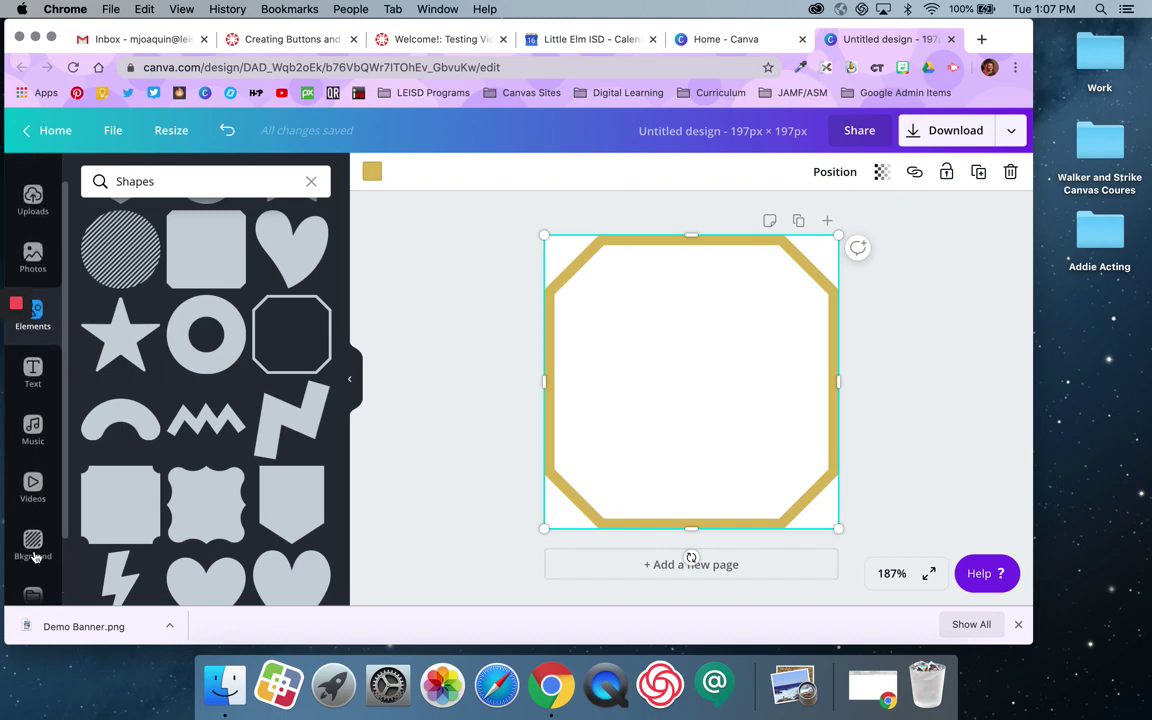
{"action": "left_click", "coordinate": [58, 195]}
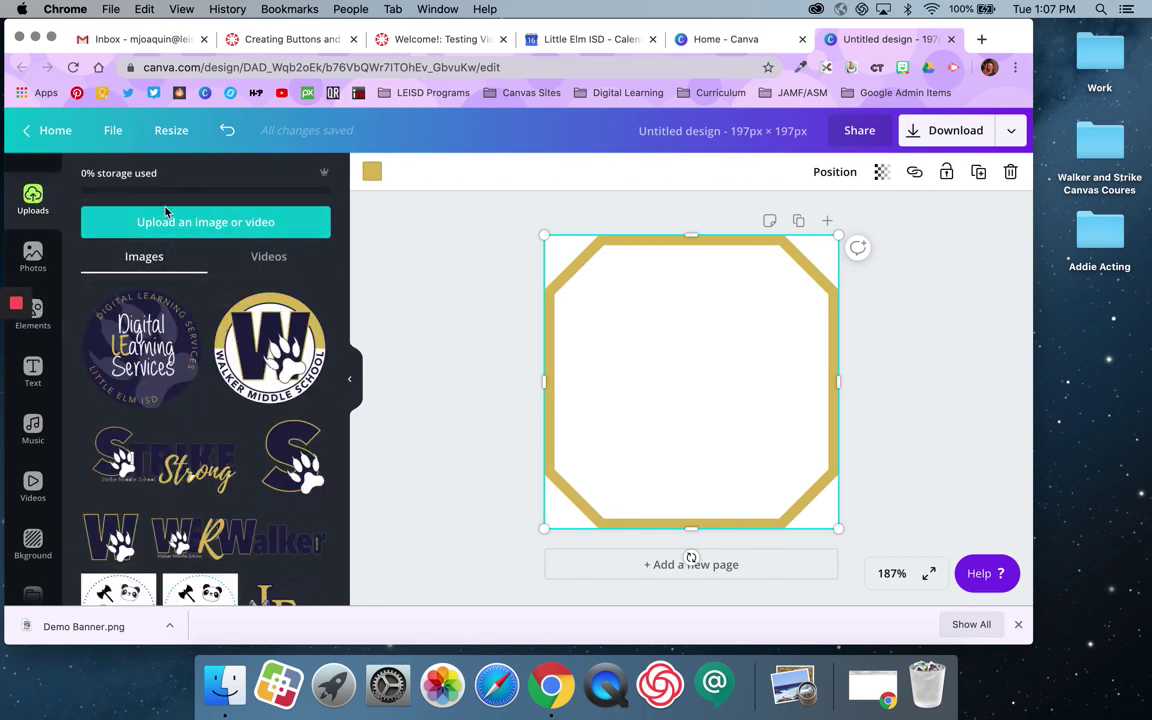
{"action": "scroll", "coordinate": [215, 330], "scroll_direction": "down", "scroll_amount": 2}
{"action": "scroll", "coordinate": [222, 342], "scroll_direction": "up", "scroll_amount": 2}
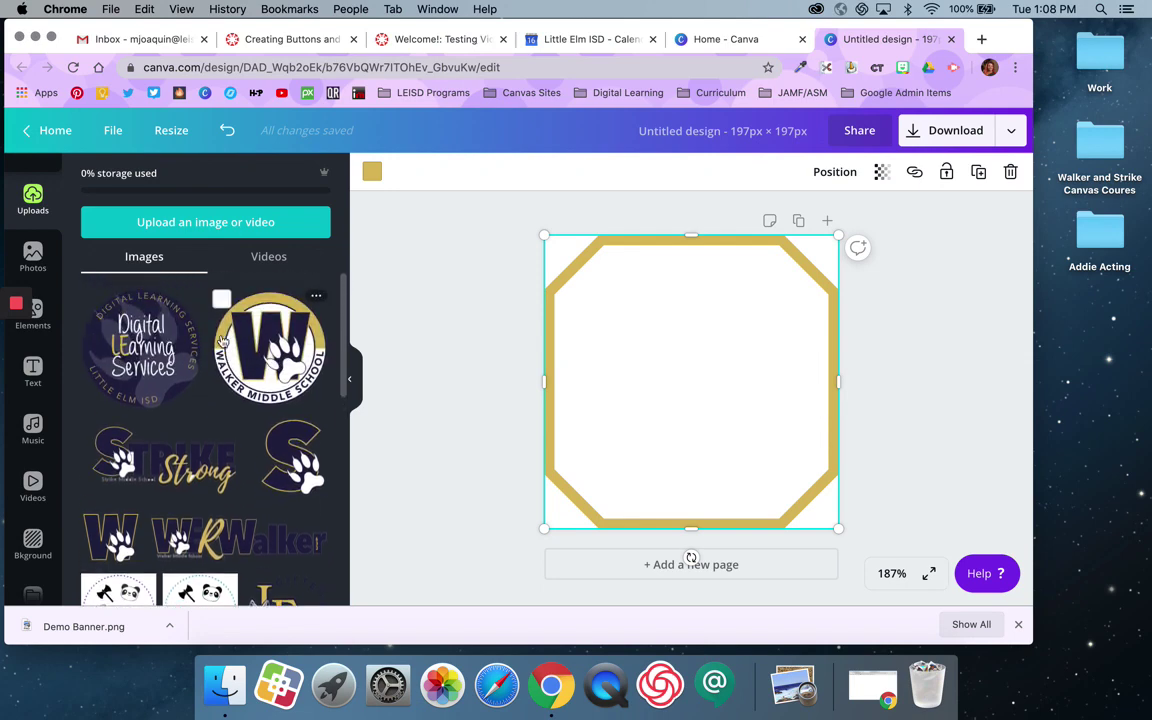
{"action": "scroll", "coordinate": [222, 342], "scroll_direction": "down", "scroll_amount": 10}
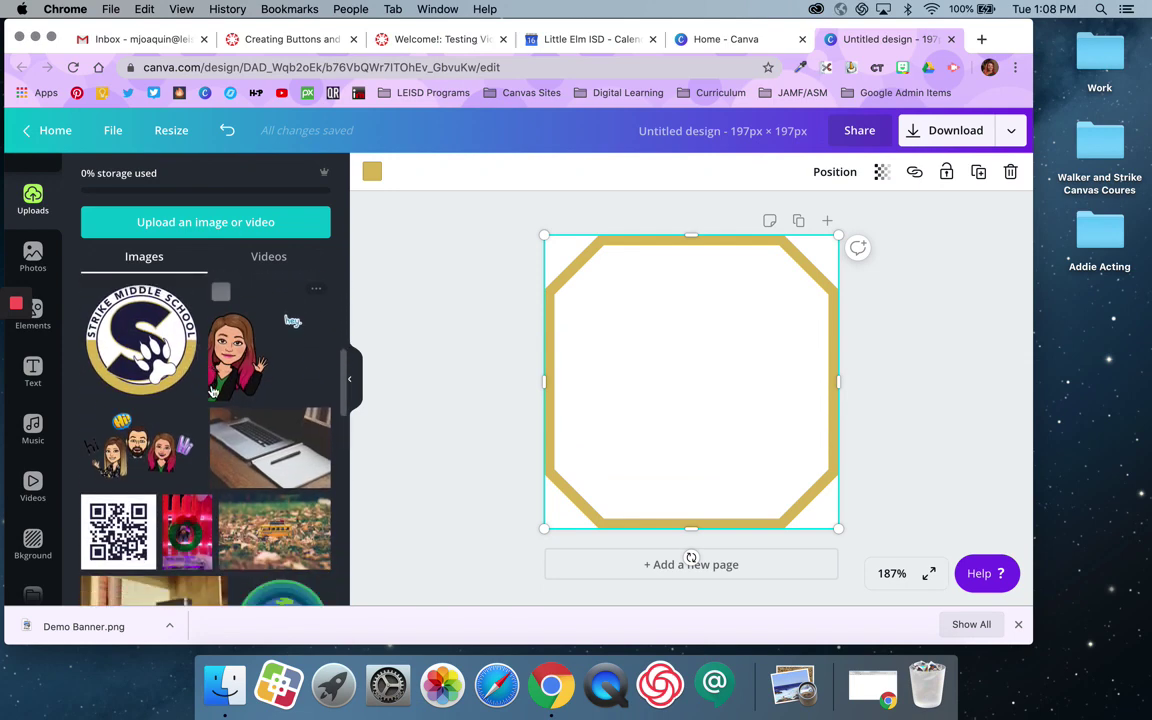
{"action": "scroll", "coordinate": [213, 391], "scroll_direction": "down", "scroll_amount": 1}
{"action": "scroll", "coordinate": [262, 351], "scroll_direction": "down", "scroll_amount": 4}
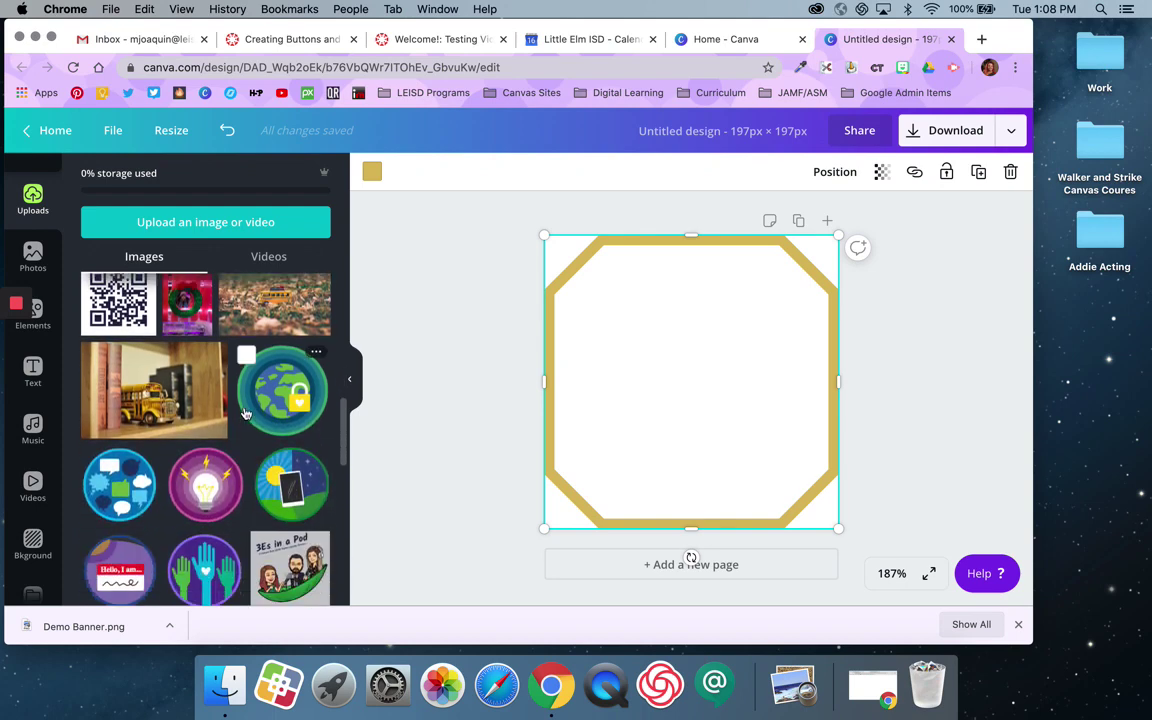
{"action": "scroll", "coordinate": [245, 413], "scroll_direction": "down", "scroll_amount": 6}
{"action": "scroll", "coordinate": [245, 413], "scroll_direction": "down", "scroll_amount": 1}
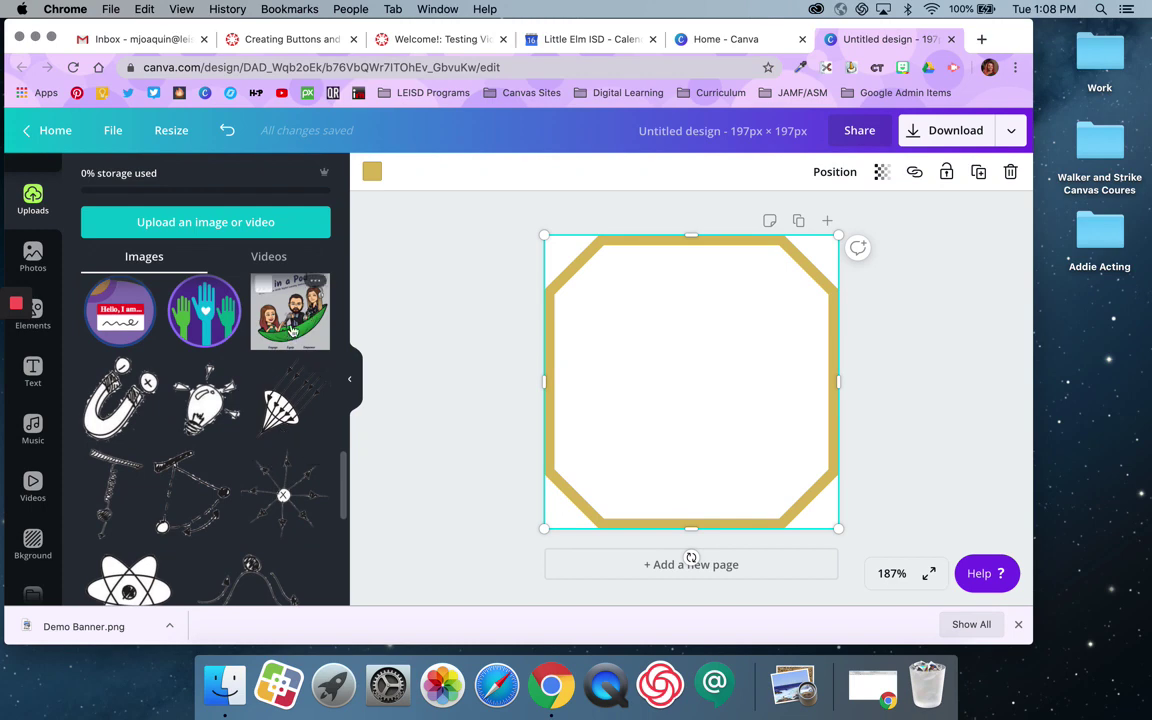
{"action": "scroll", "coordinate": [264, 457], "scroll_direction": "down", "scroll_amount": 10}
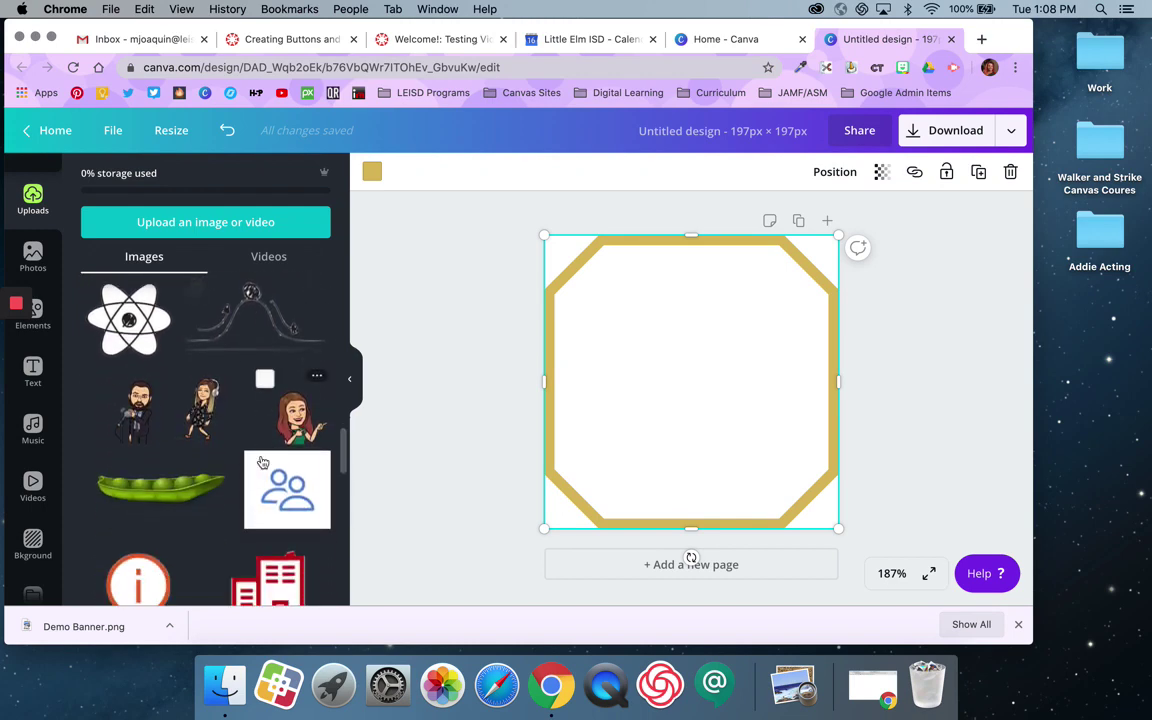
{"action": "scroll", "coordinate": [264, 461], "scroll_direction": "down", "scroll_amount": 15}
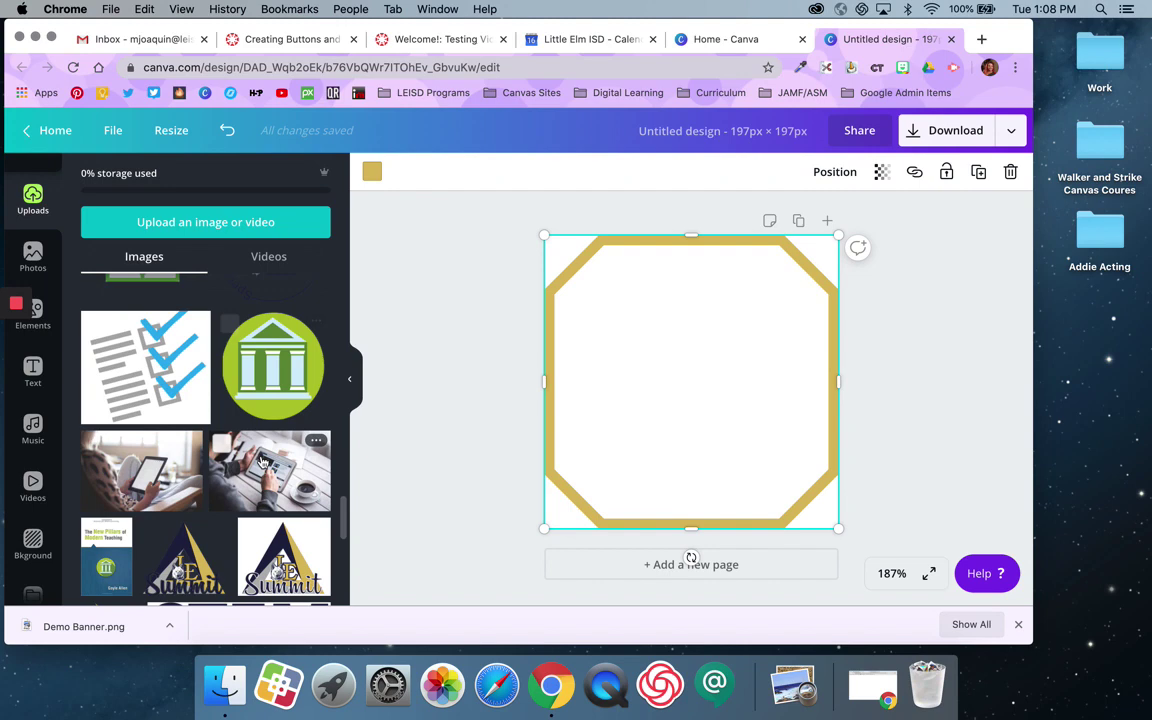
{"action": "scroll", "coordinate": [262, 460], "scroll_direction": "down", "scroll_amount": 4}
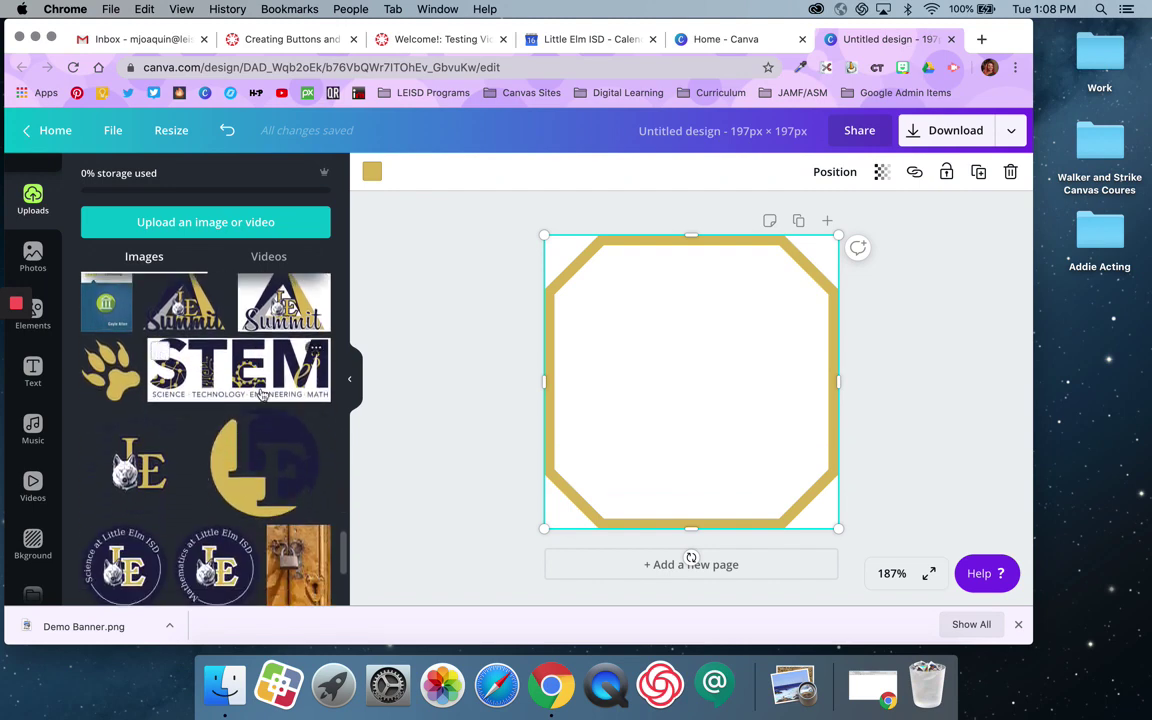
{"action": "scroll", "coordinate": [240, 465], "scroll_direction": "down", "scroll_amount": 1}
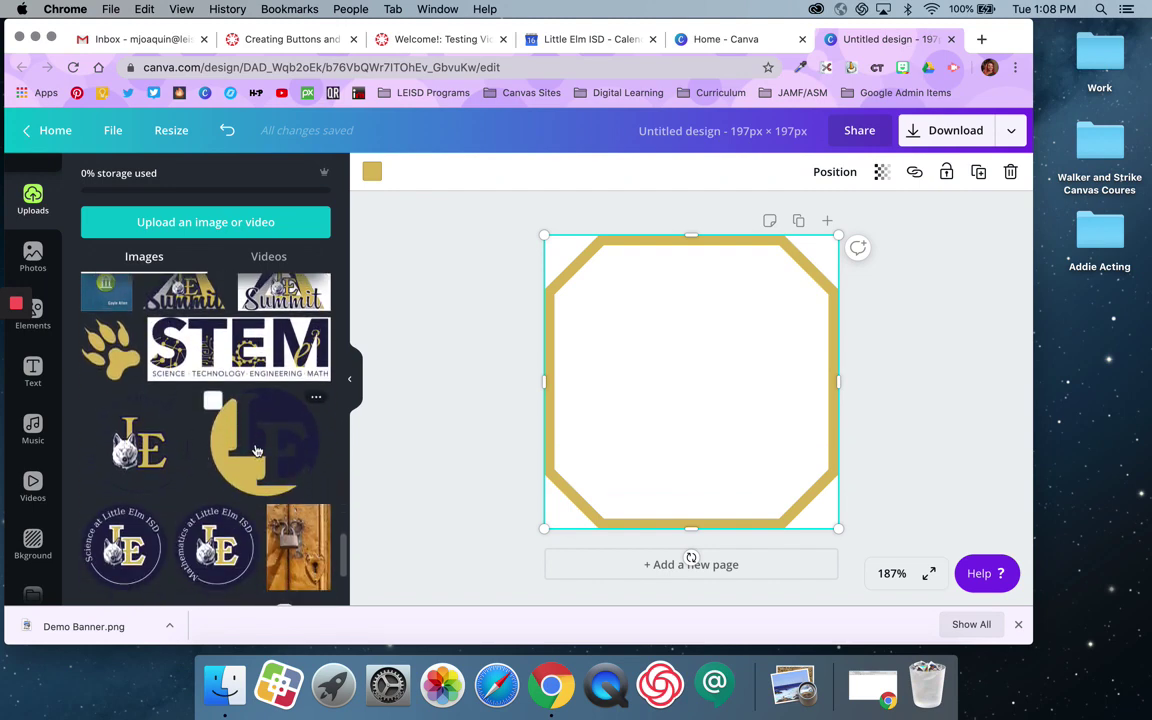
{"action": "left_click", "coordinate": [257, 451]}
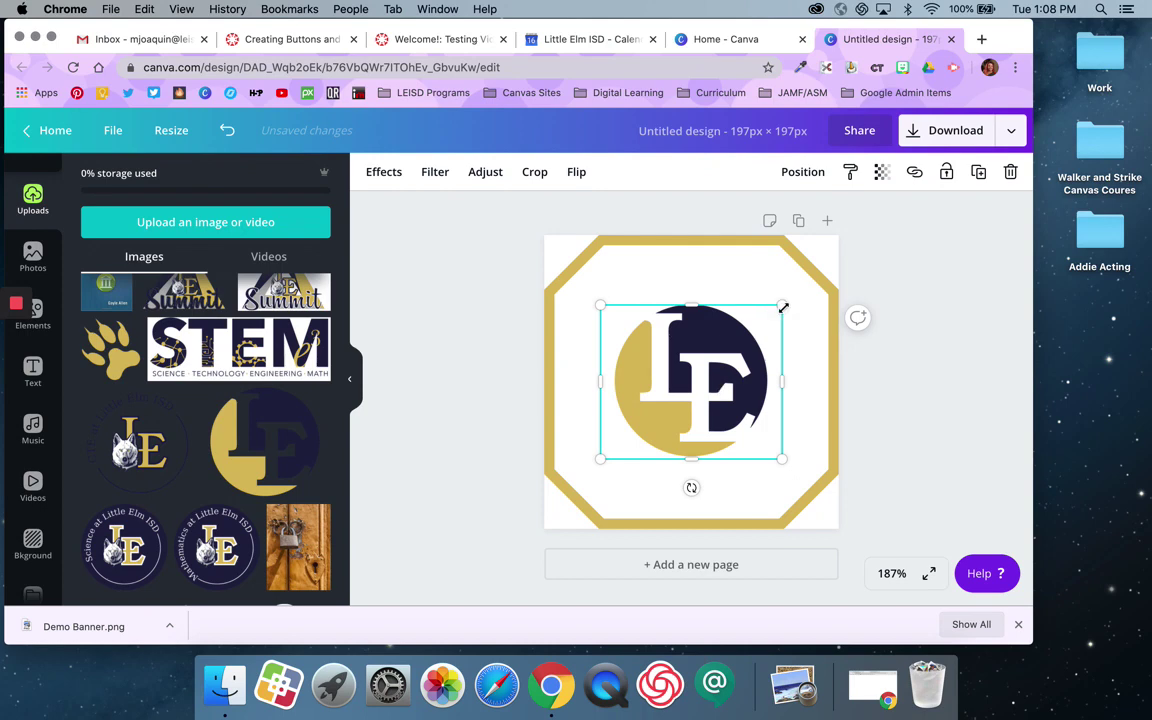
{"action": "left_click_drag", "start_coordinate": [789, 297], "coordinate": [792, 290]}
{"action": "left_click_drag", "start_coordinate": [740, 339], "coordinate": [736, 338]}
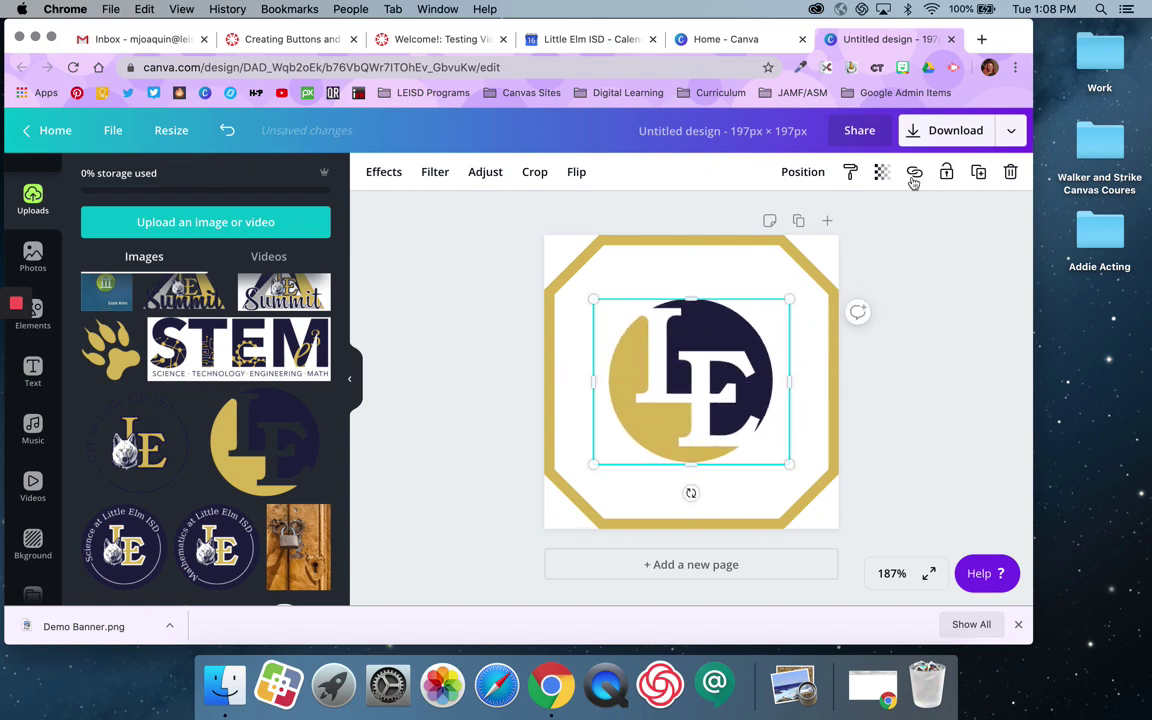
Step: Try out the LE logo's transparency setting, and shrink the logo into the upper-left area inside the octagon
{"action": "left_click", "coordinate": [884, 174]}
{"action": "mouse_move", "coordinate": [836, 222]}
{"action": "left_mouse_down"}
{"action": "mouse_move", "coordinate": [764, 230]}
{"action": "mouse_move", "coordinate": [835, 232]}
{"action": "mouse_move", "coordinate": [738, 225]}
{"action": "mouse_move", "coordinate": [838, 209]}
{"action": "left_mouse_up"}
{"action": "left_click", "coordinate": [937, 369]}
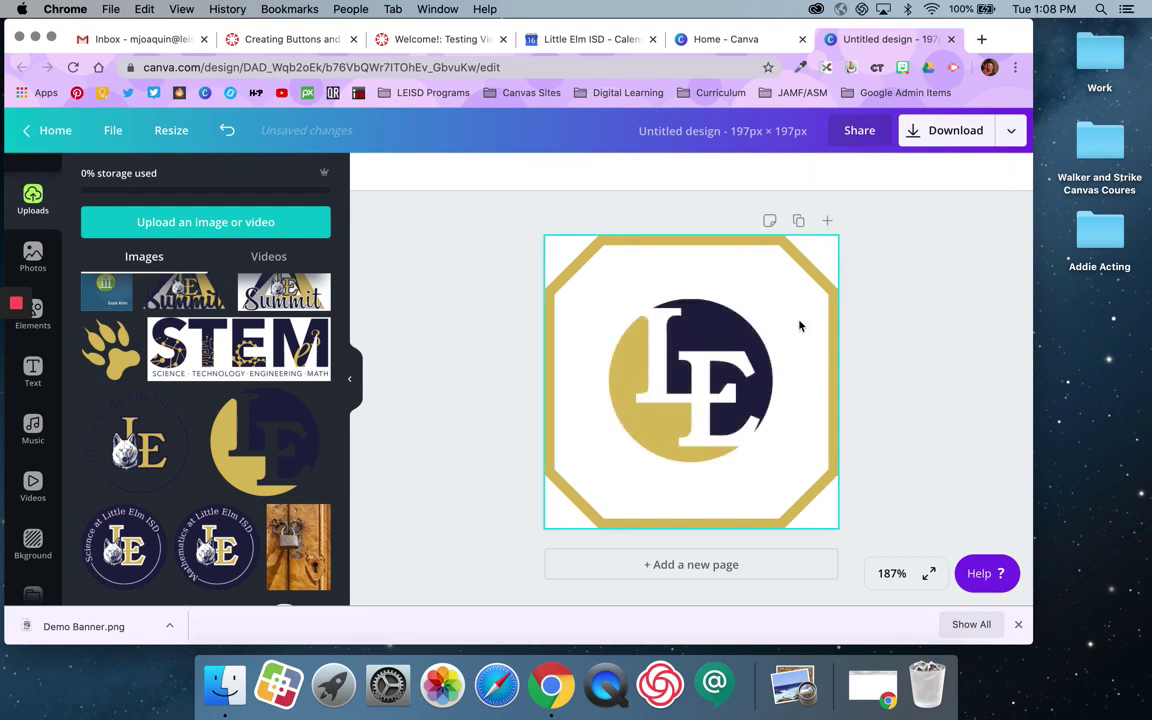
{"action": "left_click_drag", "start_coordinate": [788, 303], "coordinate": [648, 289]}
{"action": "left_click", "coordinate": [429, 314]}
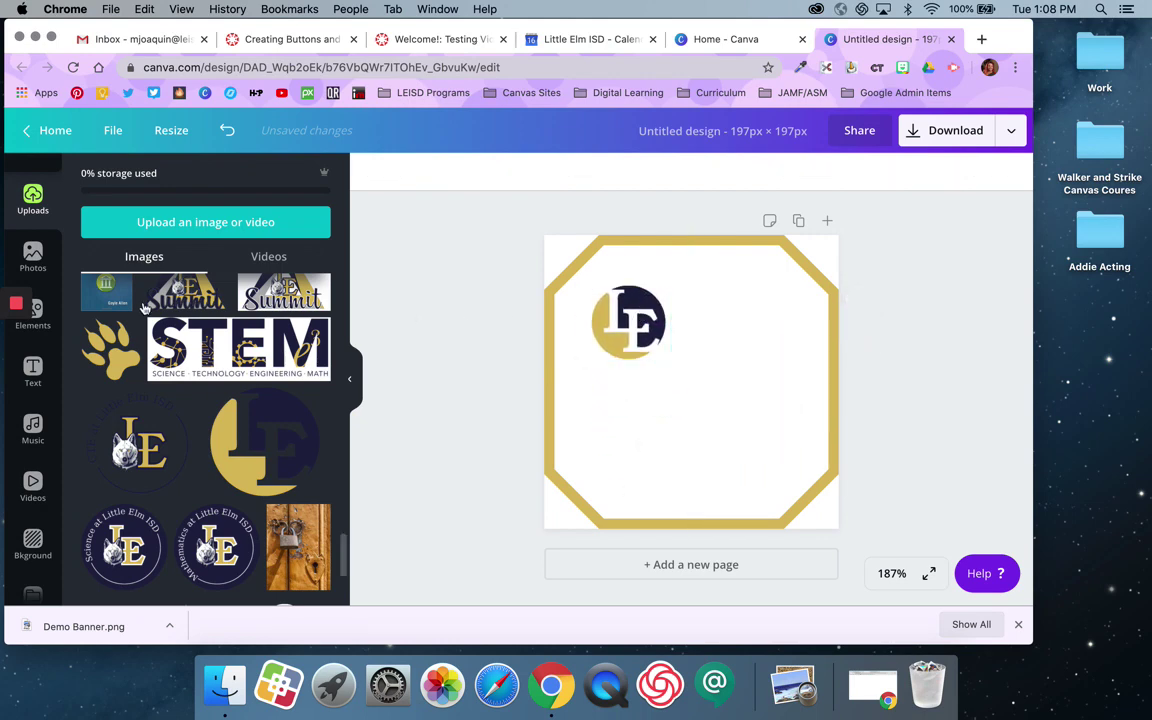
Step: Add a heading below the logo, trying the texts "Module 1" and "Unit 1" before setting it to "Unit Name"
{"action": "left_click", "coordinate": [33, 370]}
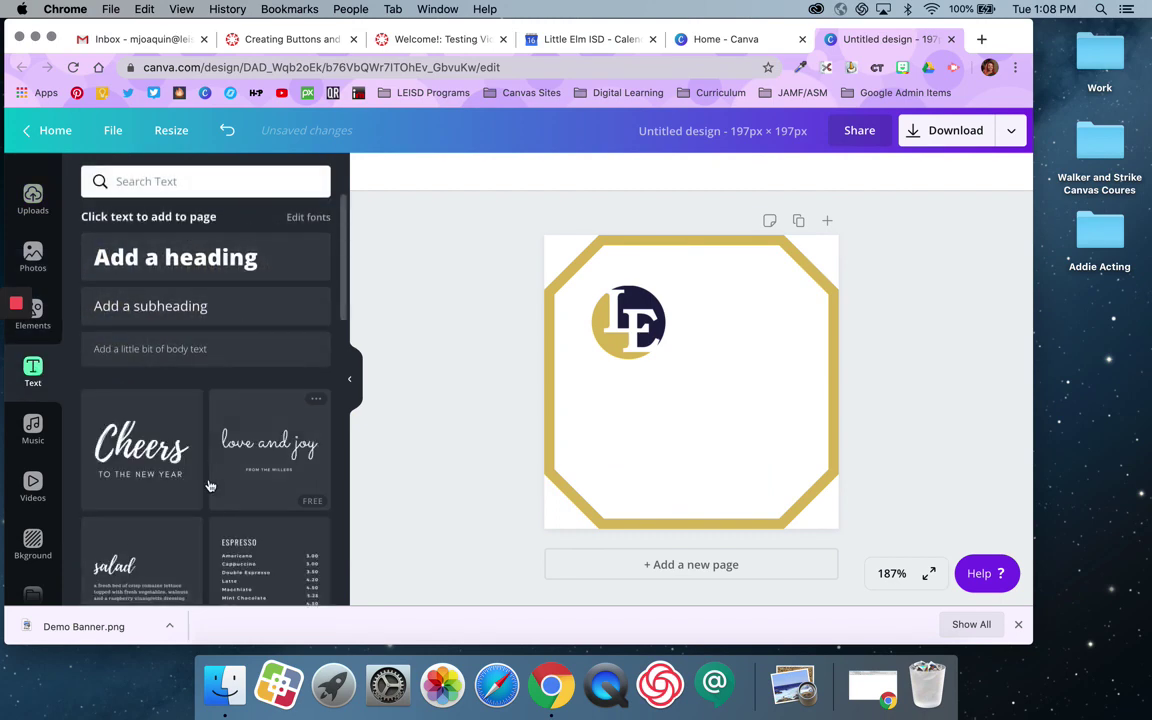
{"action": "left_click", "coordinate": [212, 256]}
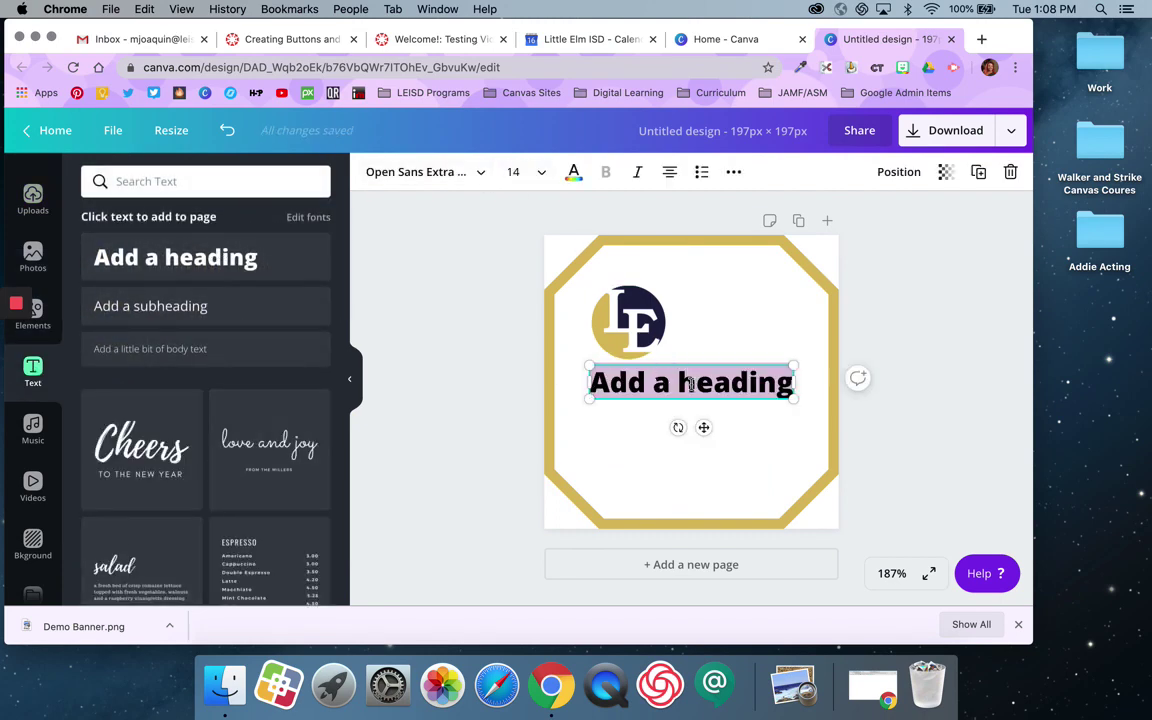
{"action": "type", "text": "Module 1"}
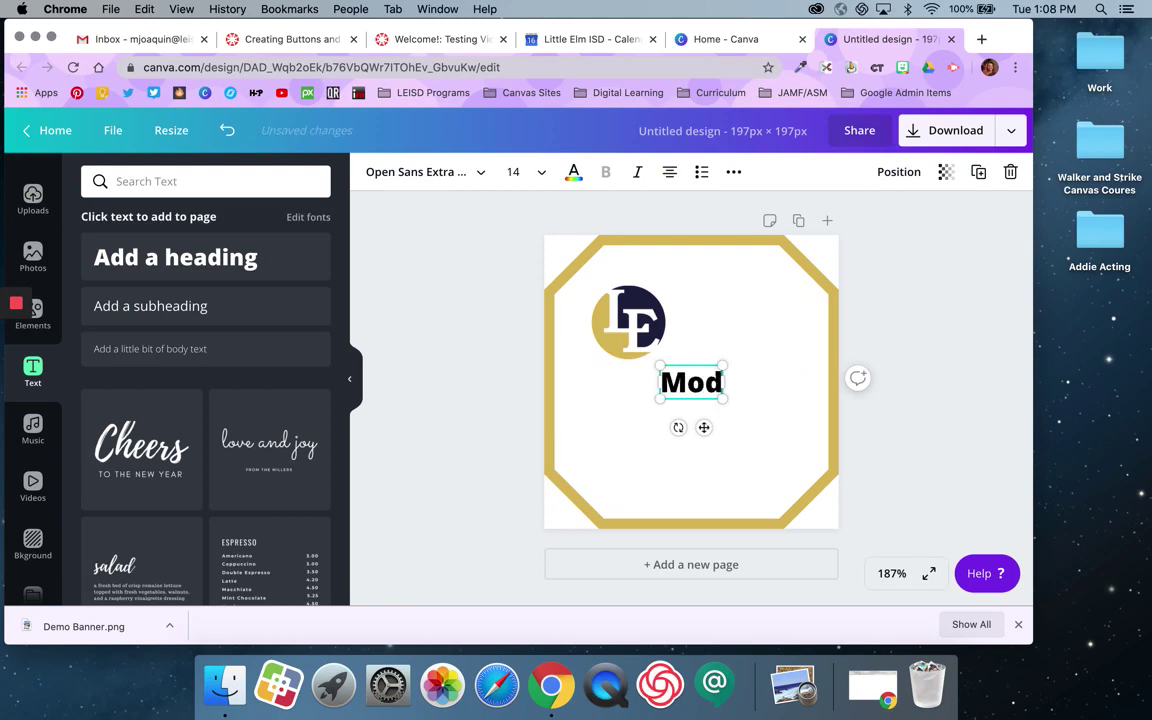
{"action": "triple_click", "coordinate": [703, 388]}
{"action": "type", "text": "Unit 1"}
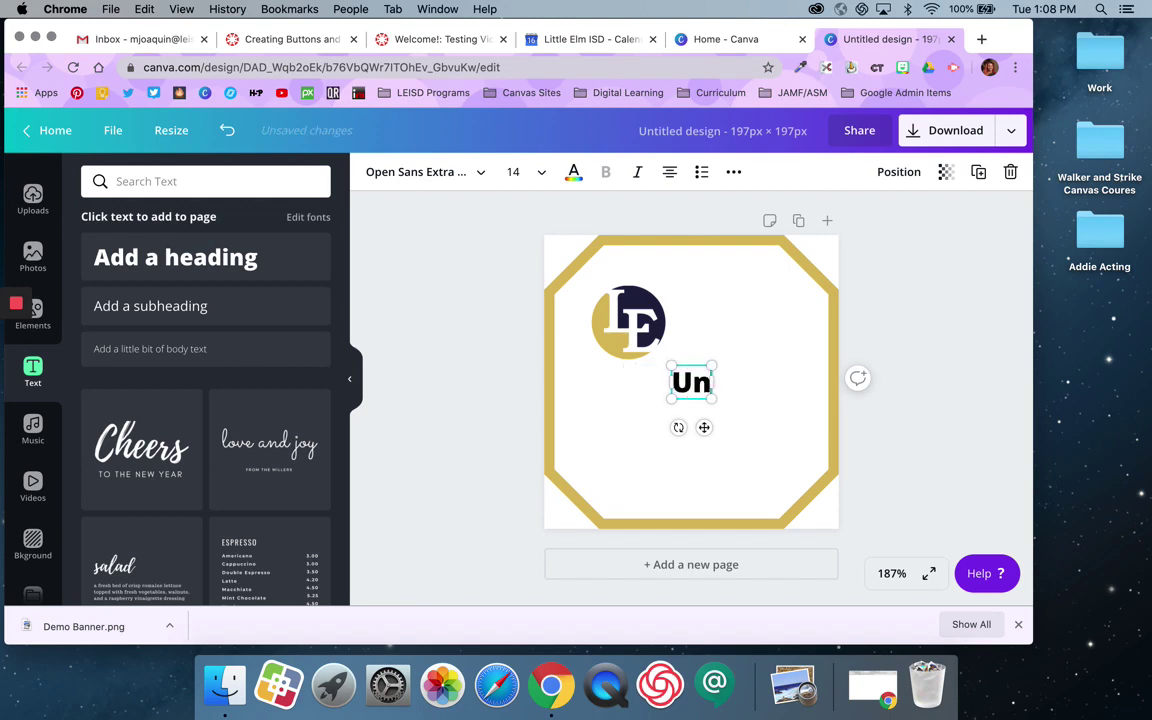
{"action": "triple_click", "coordinate": [703, 388]}
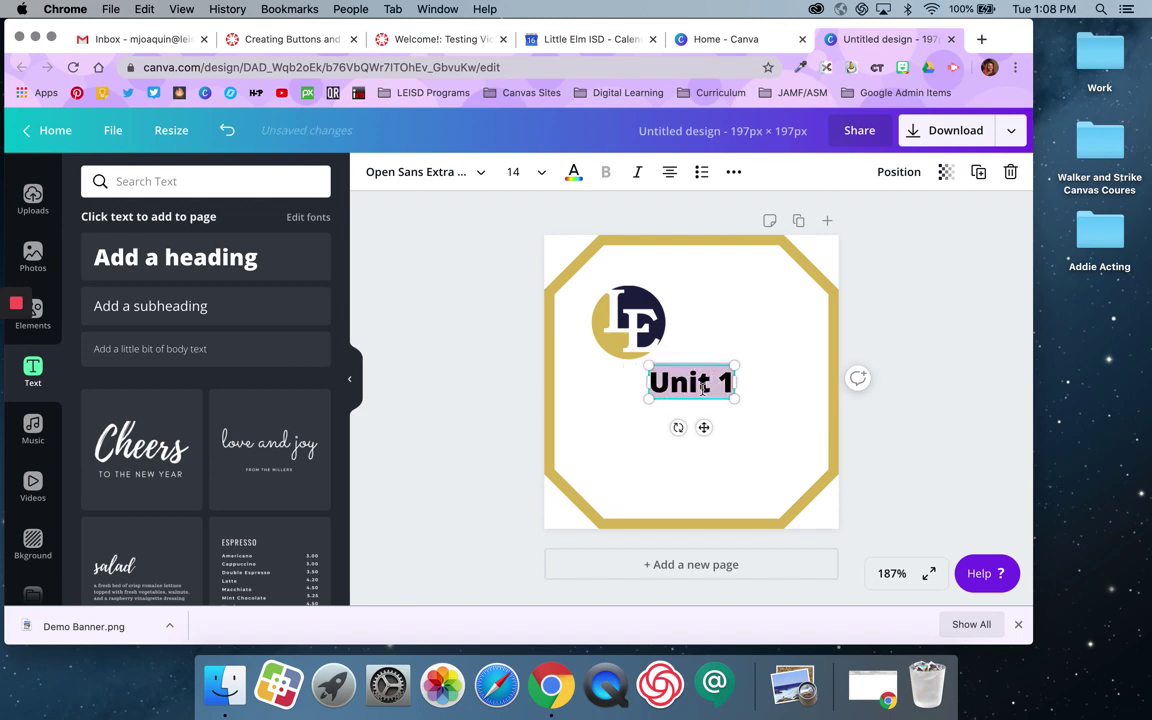
{"action": "type", "text": "Unit Name"}
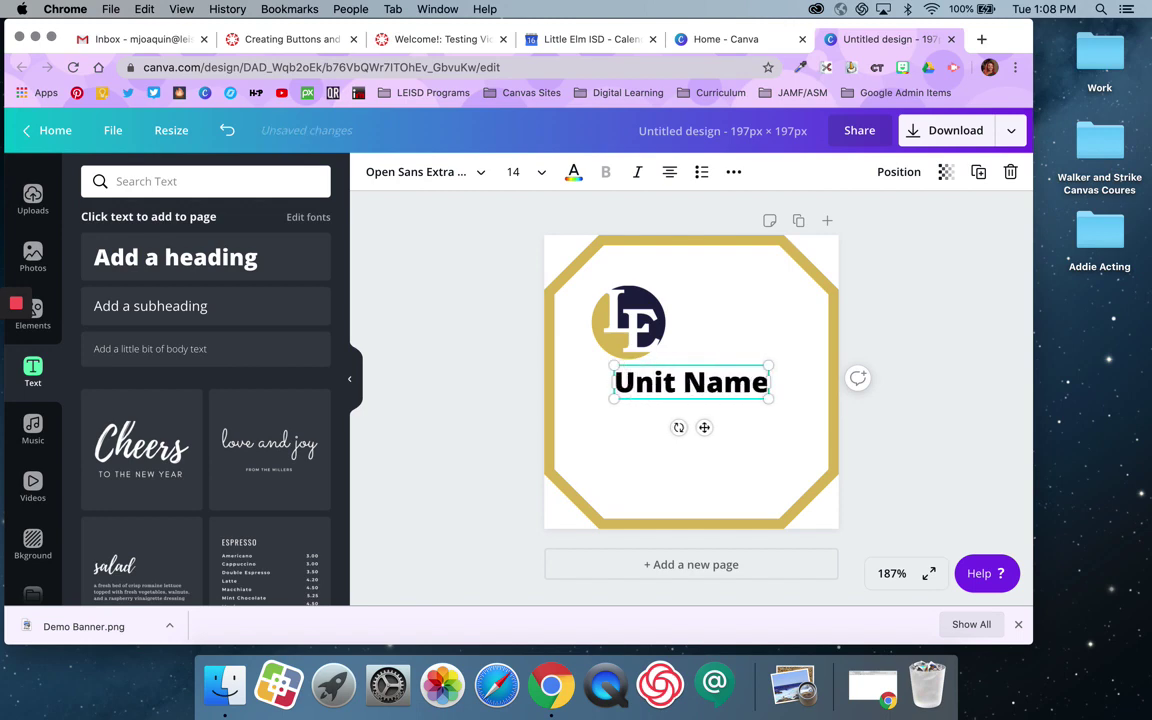
Step: Set the "Unit Name" heading to the Sailors font at size 24
{"action": "key", "text": "shift+alt+Left"}
{"action": "key", "text": "shift+alt+Left"}
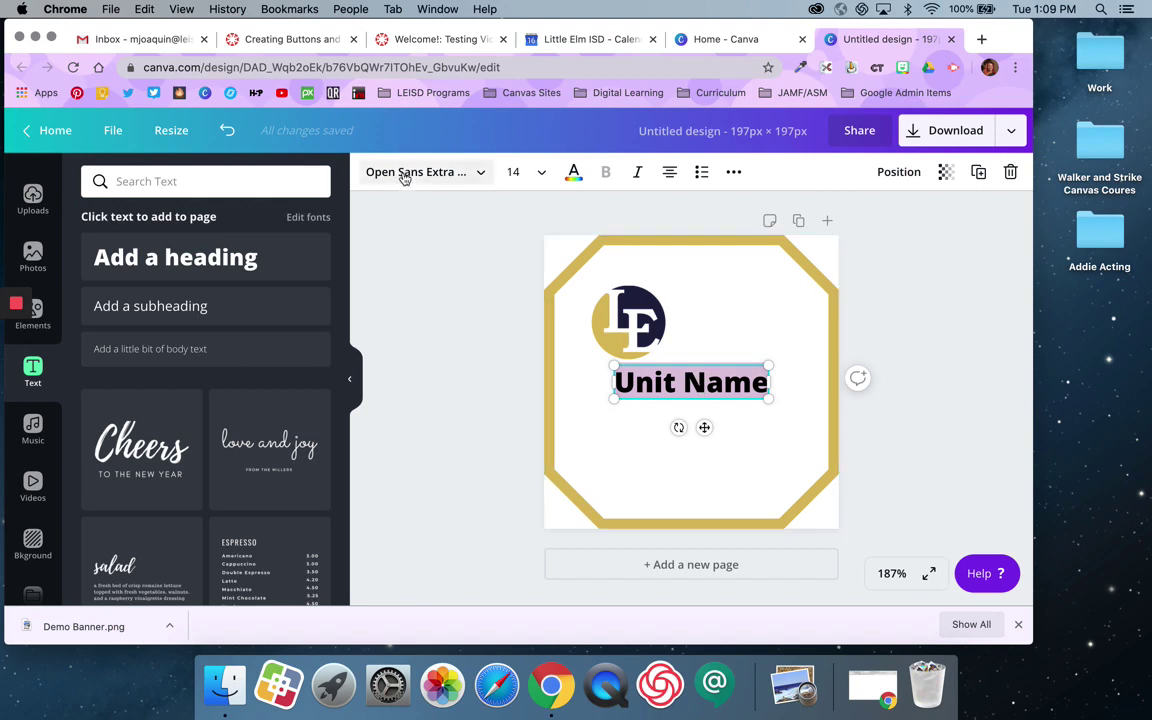
{"action": "left_click", "coordinate": [404, 177]}
{"action": "scroll", "coordinate": [204, 373], "scroll_direction": "down", "scroll_amount": 1}
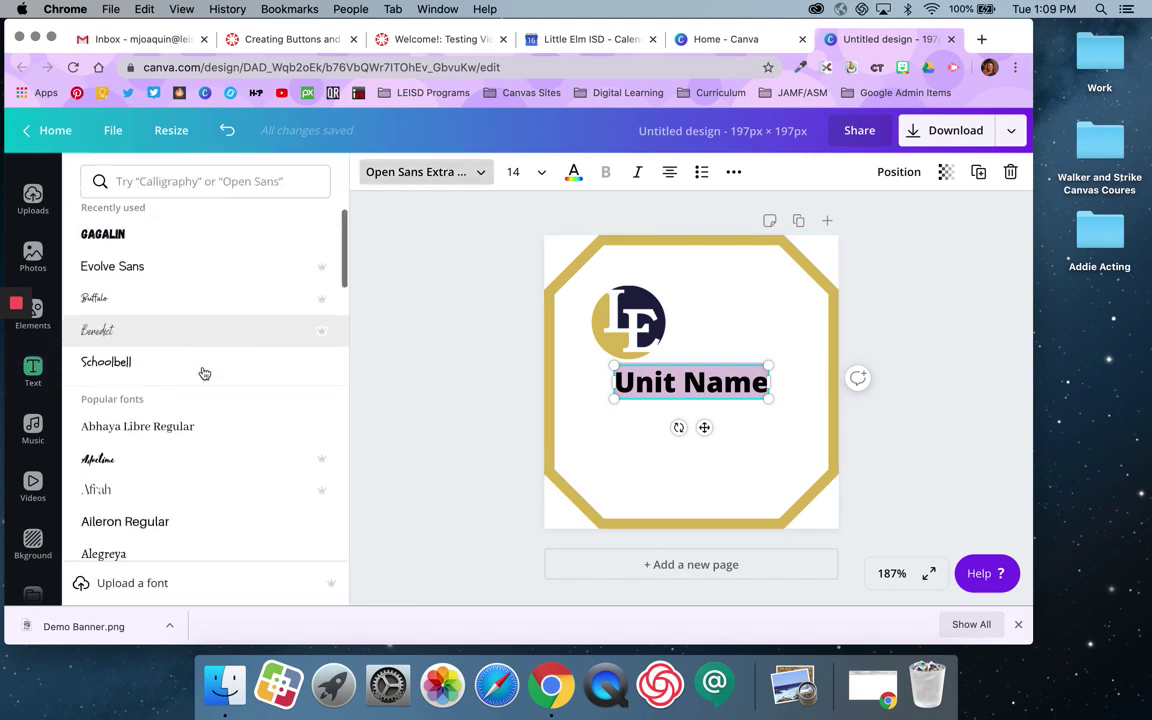
{"action": "scroll", "coordinate": [172, 378], "scroll_direction": "down", "scroll_amount": 5}
{"action": "scroll", "coordinate": [174, 379], "scroll_direction": "down", "scroll_amount": 10}
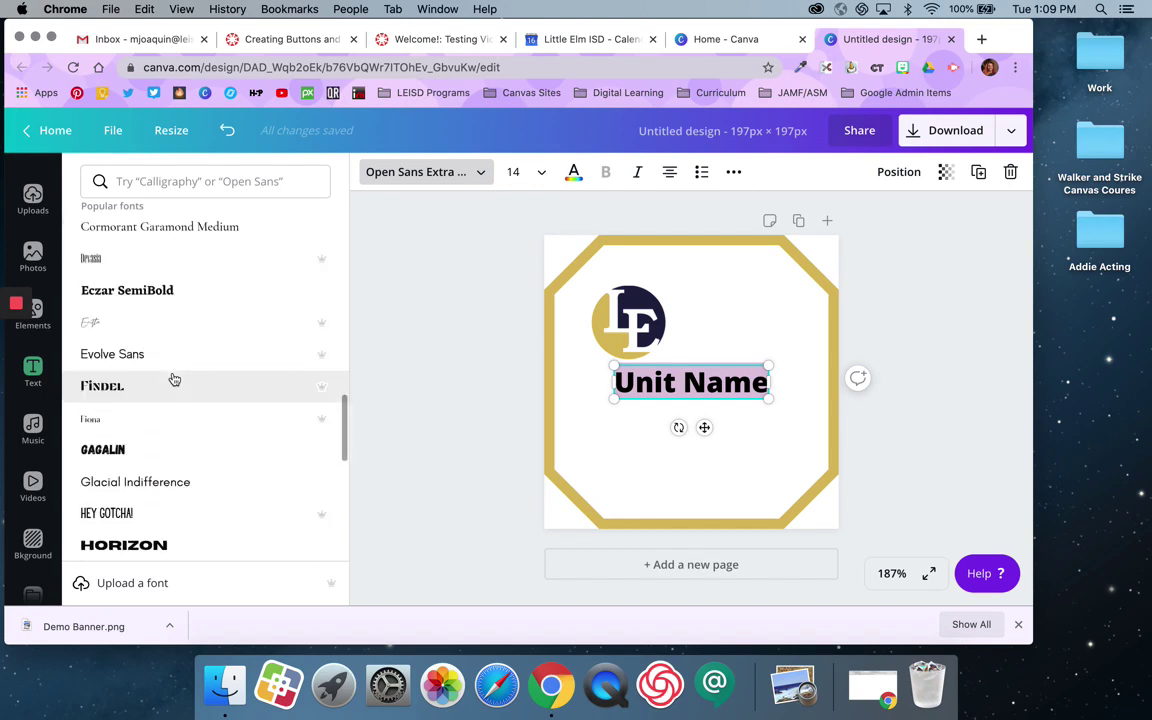
{"action": "scroll", "coordinate": [174, 379], "scroll_direction": "down", "scroll_amount": 10}
{"action": "scroll", "coordinate": [174, 379], "scroll_direction": "down", "scroll_amount": 15}
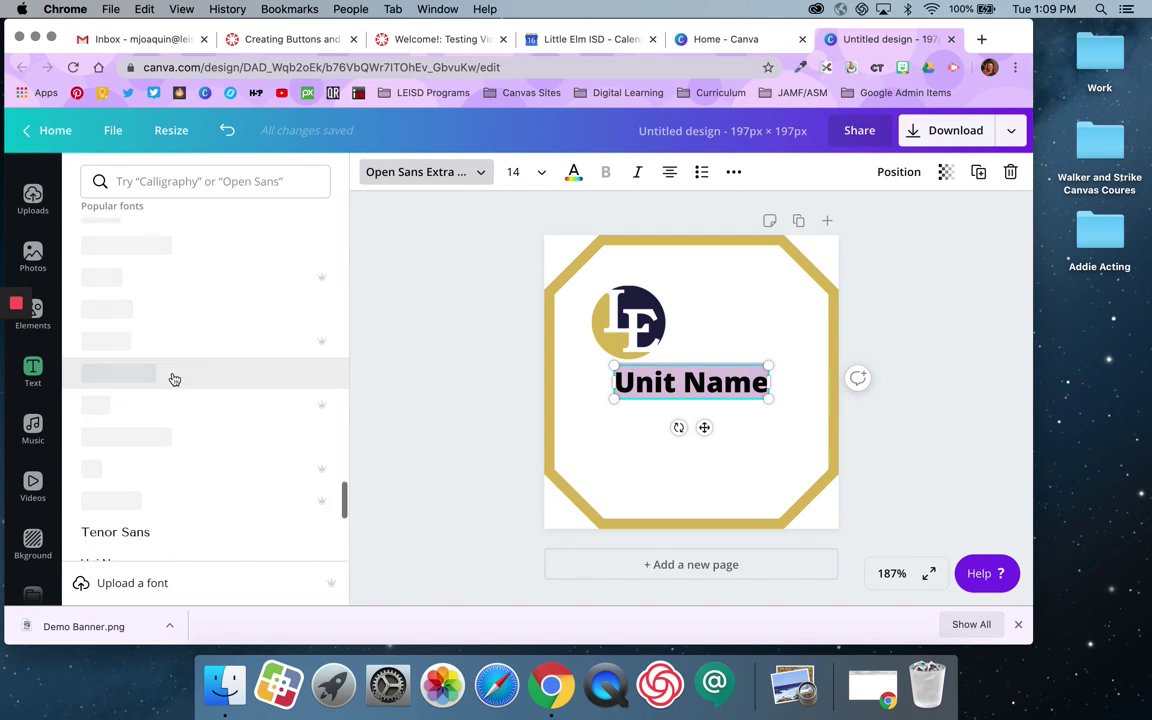
{"action": "scroll", "coordinate": [174, 379], "scroll_direction": "down", "scroll_amount": 3}
{"action": "scroll", "coordinate": [174, 380], "scroll_direction": "up", "scroll_amount": 3}
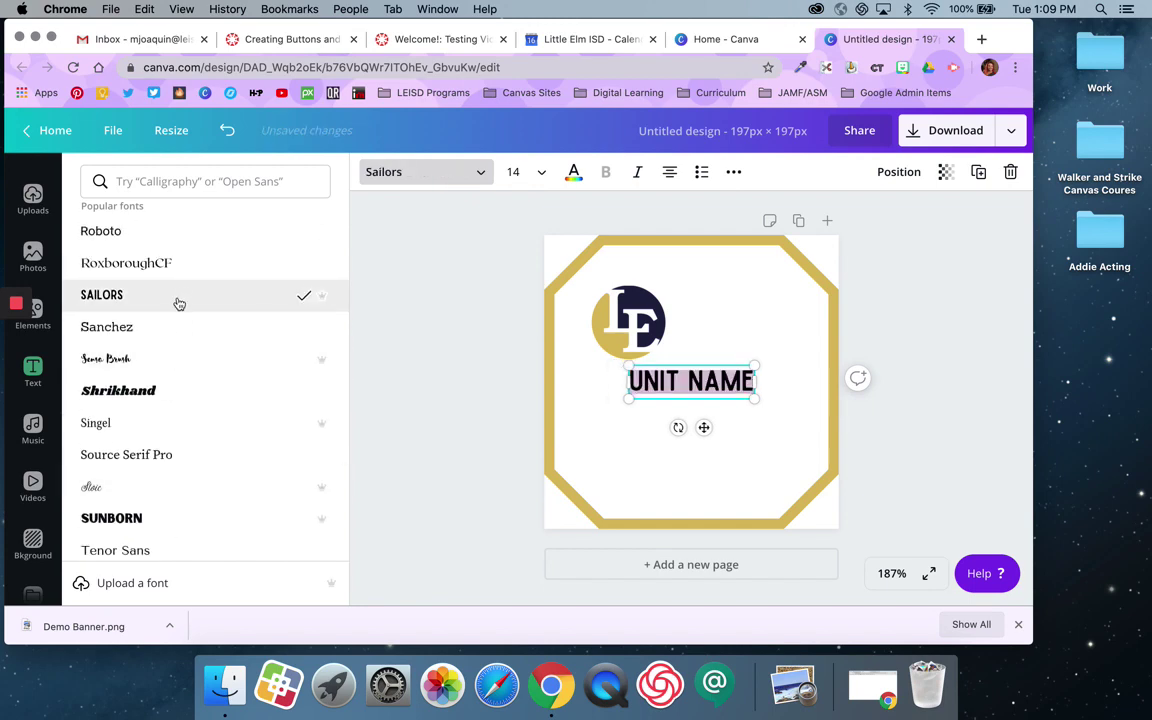
{"action": "left_click", "coordinate": [513, 172]}
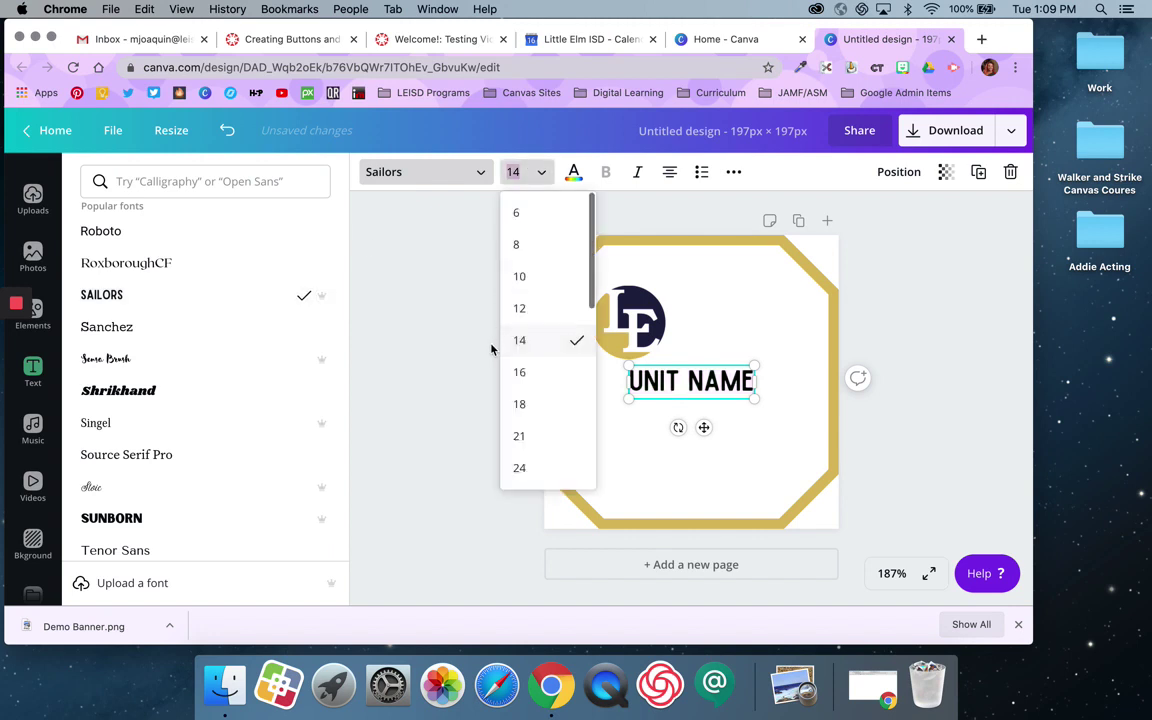
{"action": "left_click", "coordinate": [522, 468]}
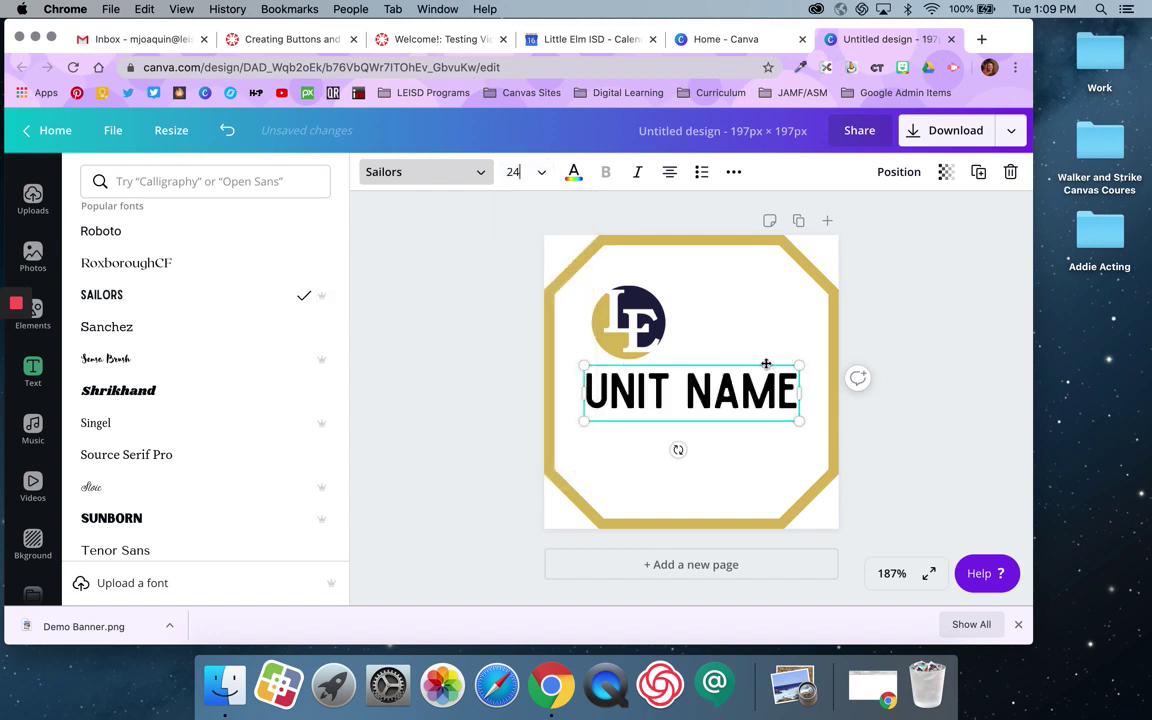
Step: Enlarge the LE logo, center it in the upper part of the octagon, and move the heading a little lower beneath it
{"action": "mouse_move", "coordinate": [766, 366]}
{"action": "left_mouse_down"}
{"action": "mouse_move", "coordinate": [766, 399]}
{"action": "mouse_move", "coordinate": [764, 388]}
{"action": "left_mouse_up"}
{"action": "left_click", "coordinate": [655, 335]}
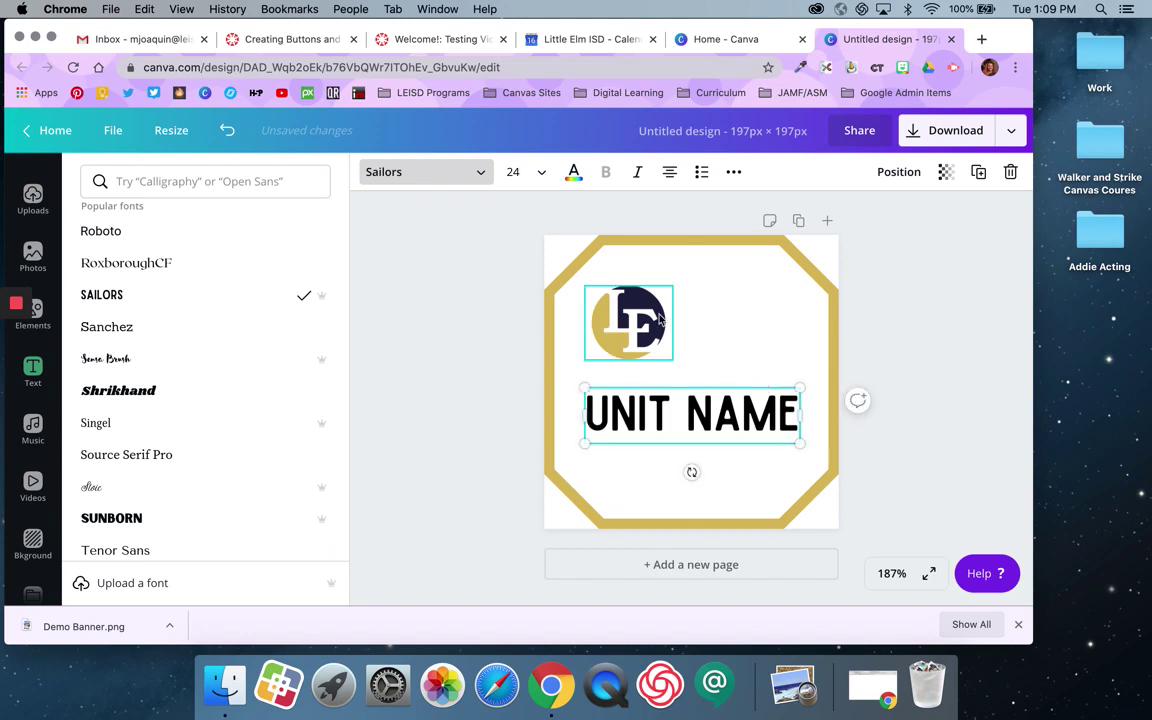
{"action": "left_click_drag", "start_coordinate": [701, 368], "coordinate": [724, 386]}
{"action": "left_click_drag", "start_coordinate": [639, 331], "coordinate": [679, 318]}
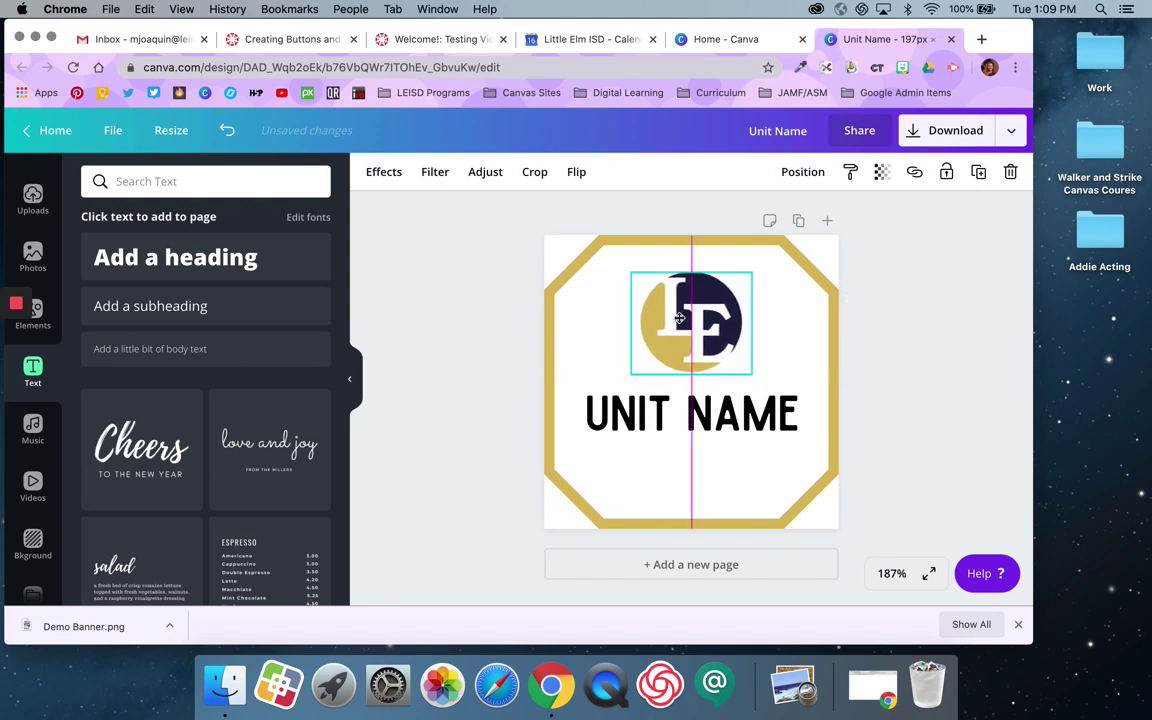
{"action": "left_click", "coordinate": [690, 400]}
{"action": "left_click_drag", "start_coordinate": [717, 403], "coordinate": [719, 412]}
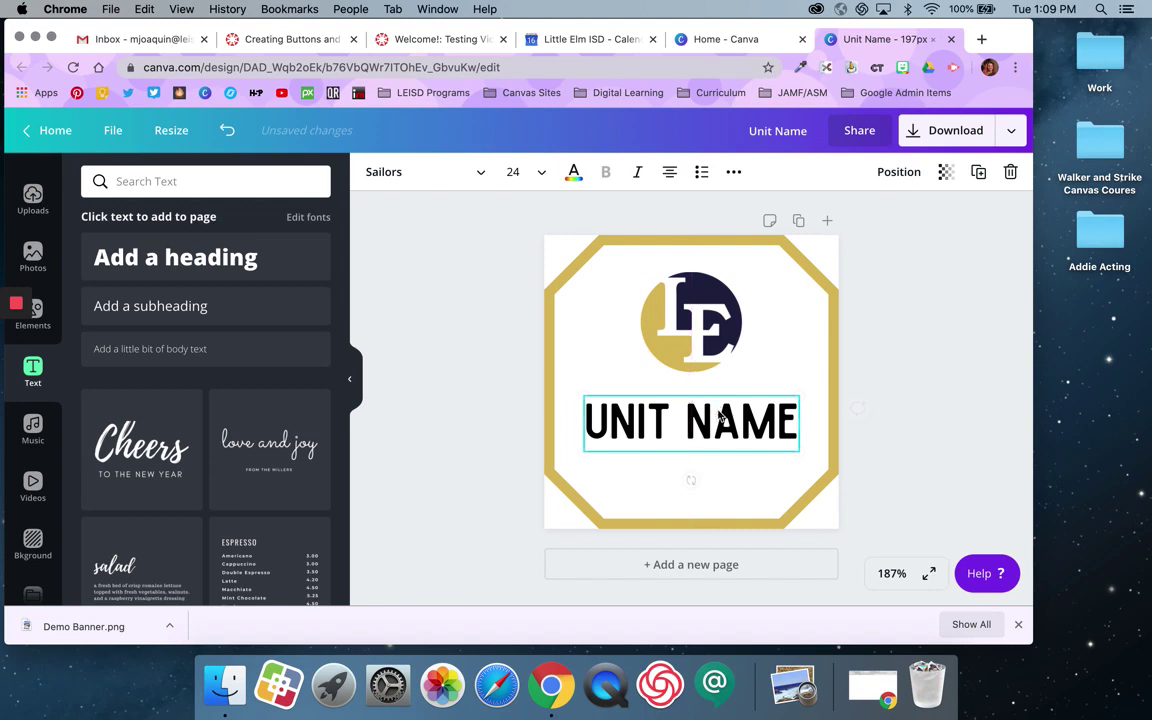
{"action": "left_click", "coordinate": [480, 327]}
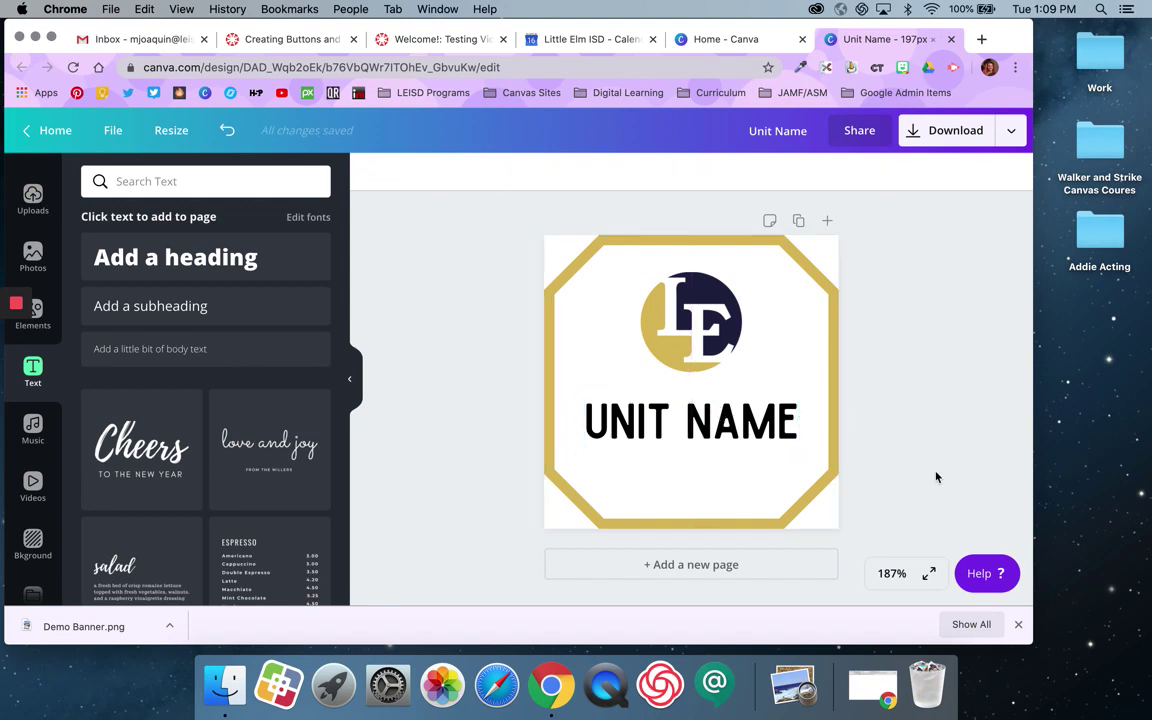
Step: Duplicate the button page and recolor the octagon border on the second page with the navy brand color
{"action": "left_click", "coordinate": [892, 573]}
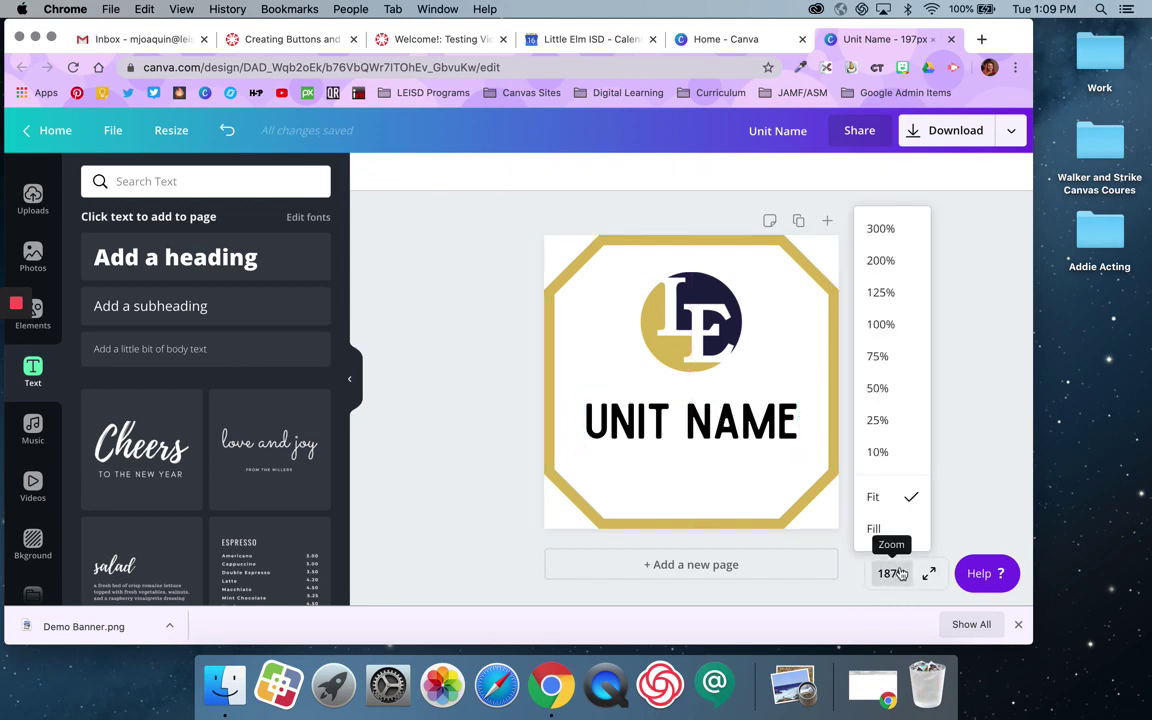
{"action": "left_click", "coordinate": [895, 330]}
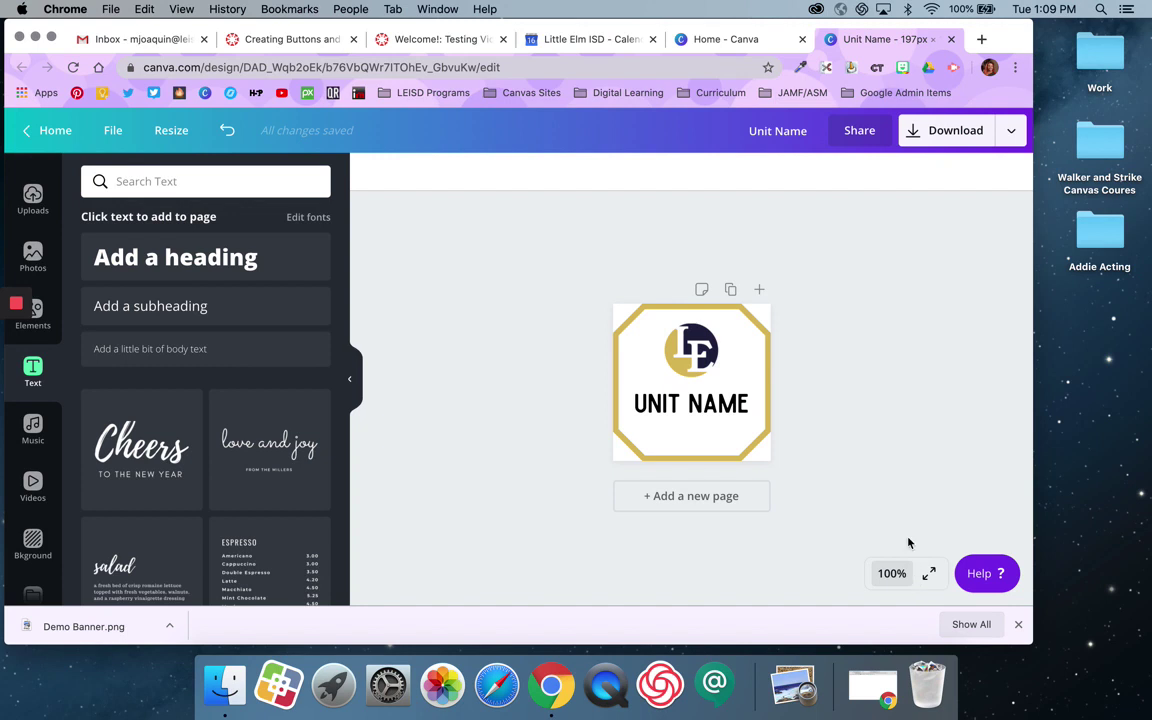
{"action": "left_click", "coordinate": [730, 289]}
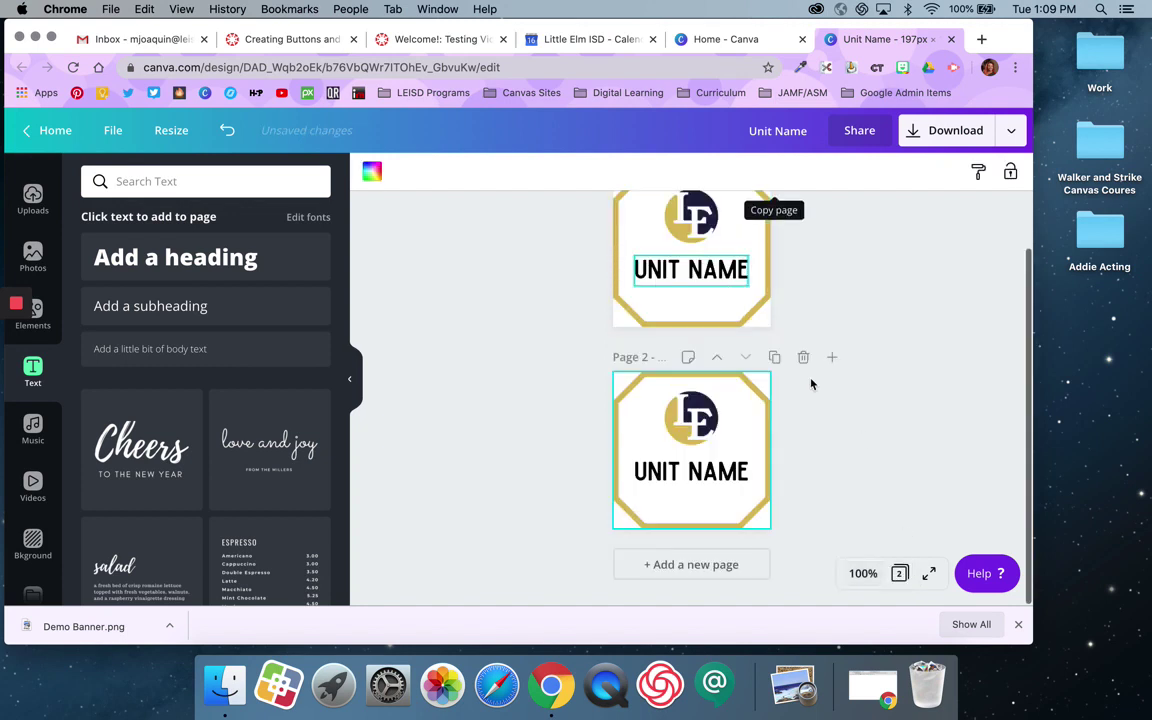
{"action": "left_click", "coordinate": [760, 405]}
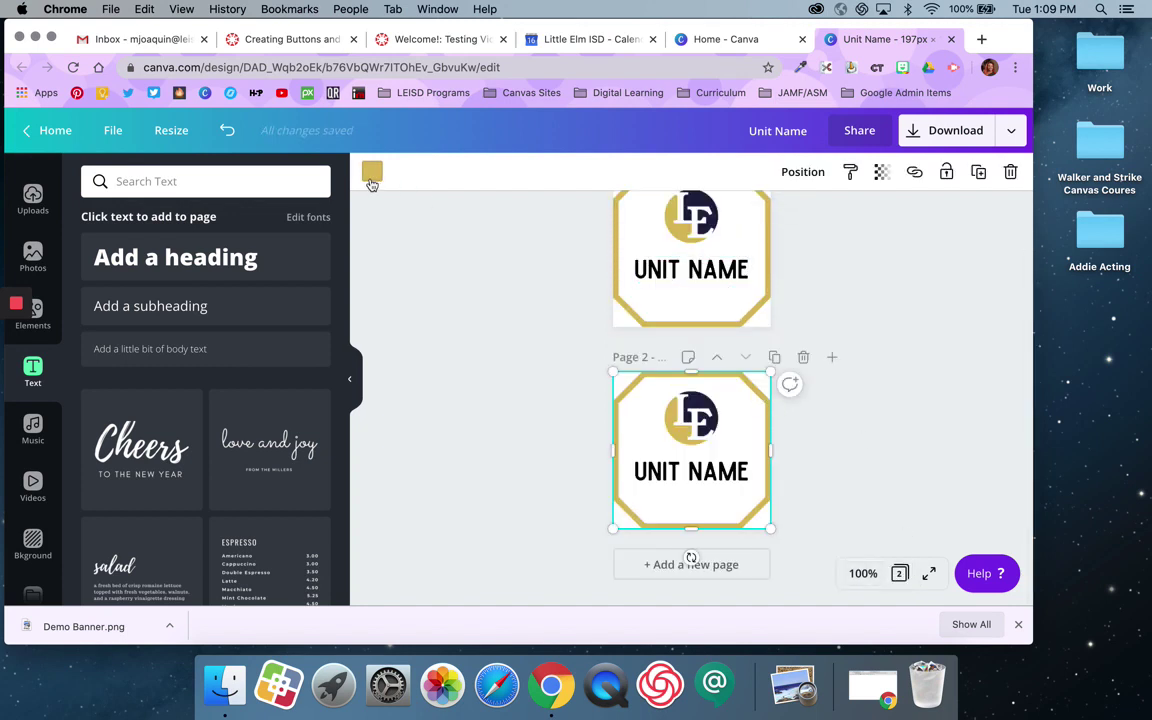
{"action": "left_click", "coordinate": [371, 175]}
{"action": "left_click", "coordinate": [107, 405]}
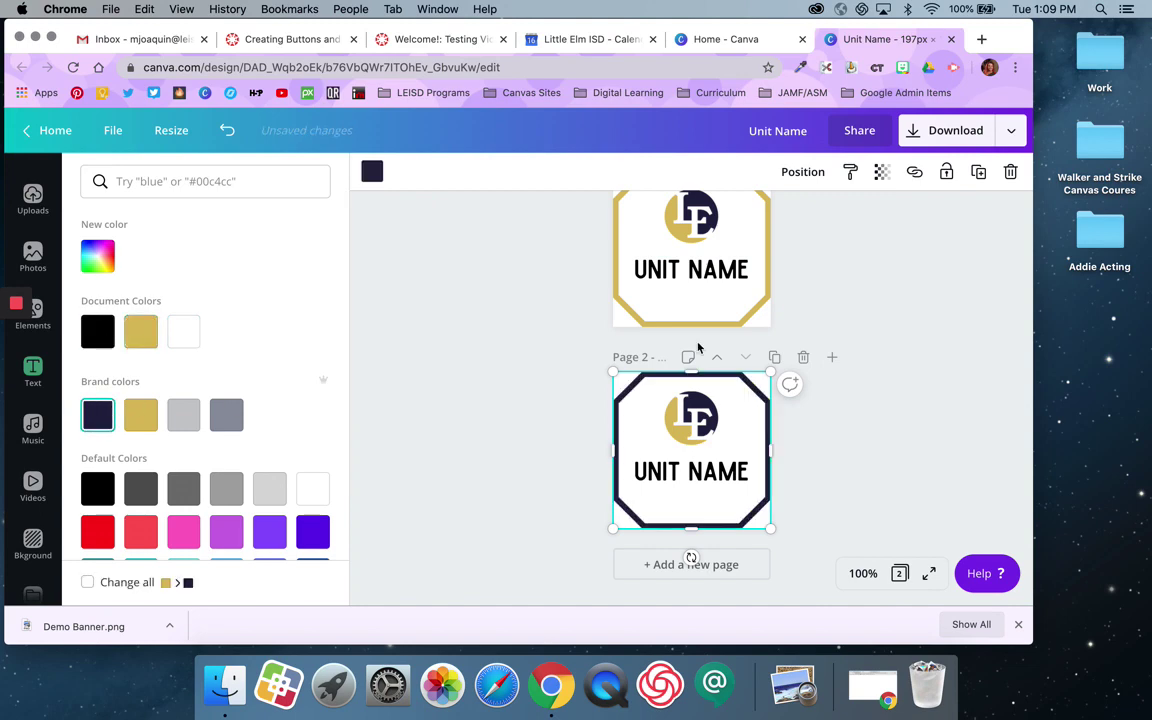
Step: Recolor the "Unit Name" text navy on both pages, and duplicate the second page as a third one
{"action": "double_click", "coordinate": [684, 270]}
{"action": "left_click", "coordinate": [573, 173]}
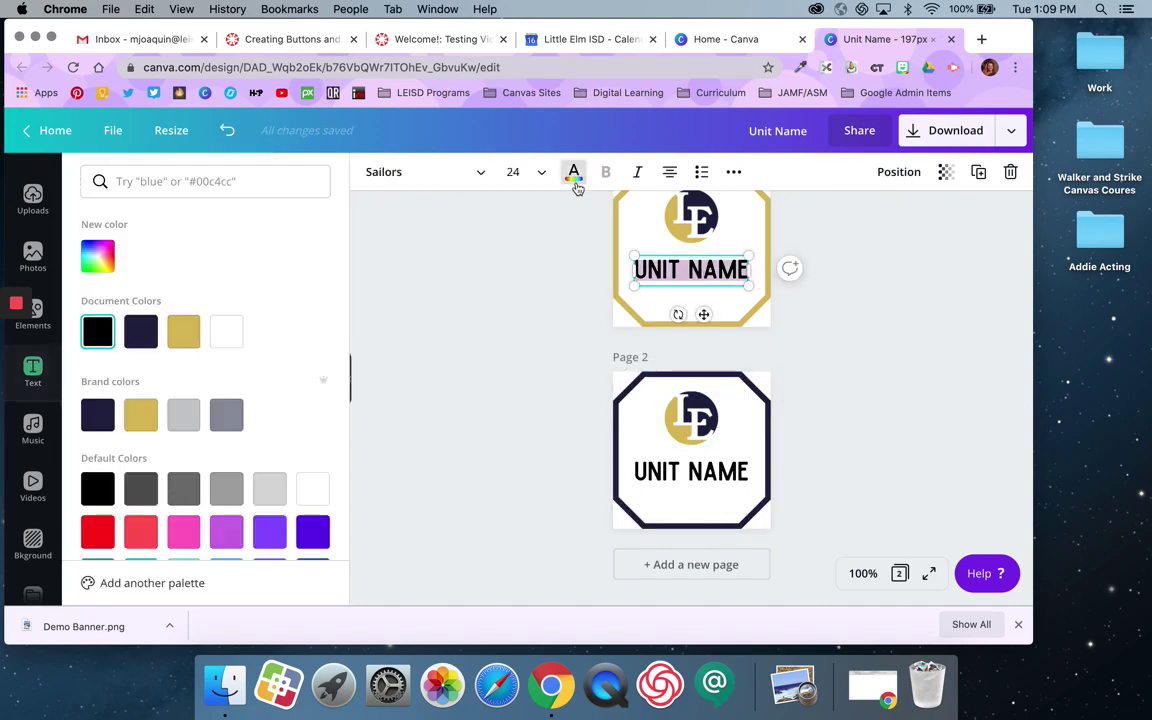
{"action": "left_click", "coordinate": [146, 339]}
{"action": "left_click", "coordinate": [707, 472]}
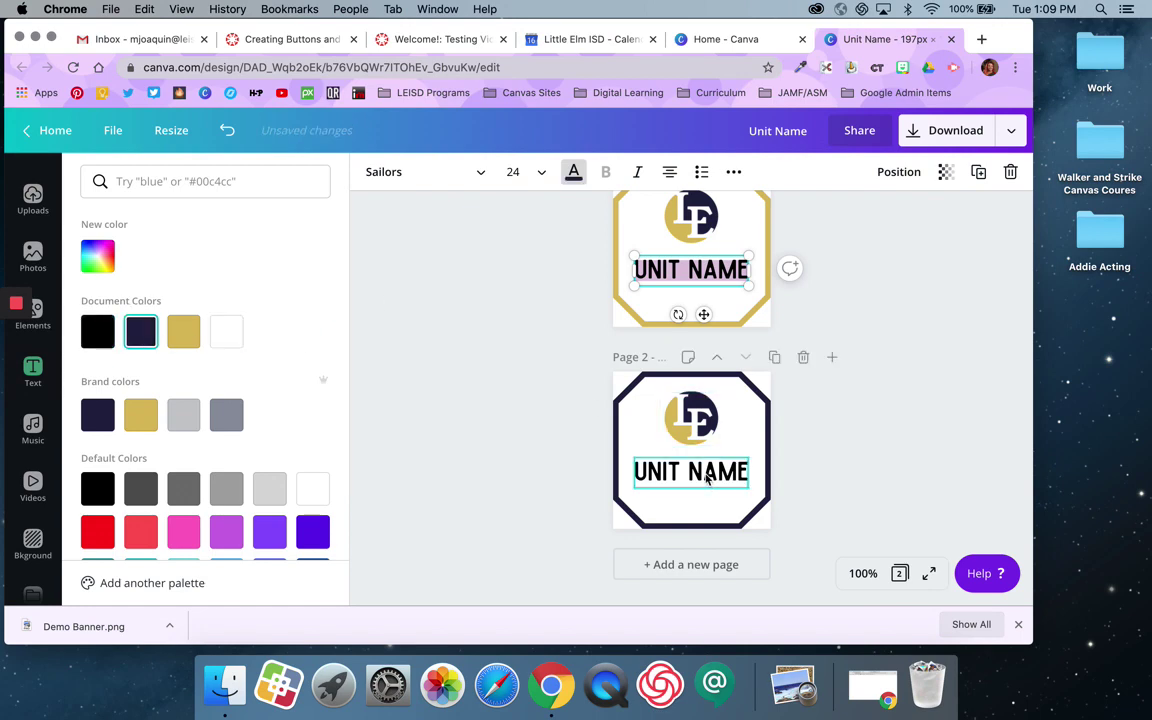
{"action": "left_click", "coordinate": [707, 472]}
{"action": "left_click", "coordinate": [140, 345]}
{"action": "left_click", "coordinate": [450, 360]}
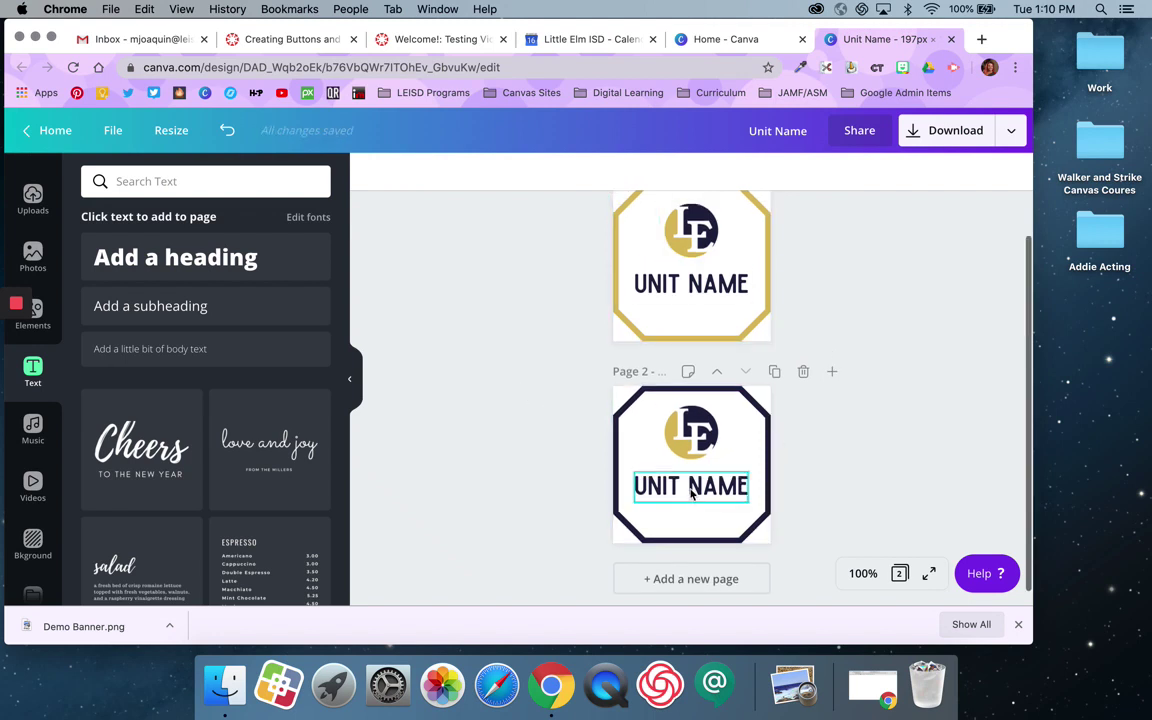
{"action": "left_click", "coordinate": [774, 371]}
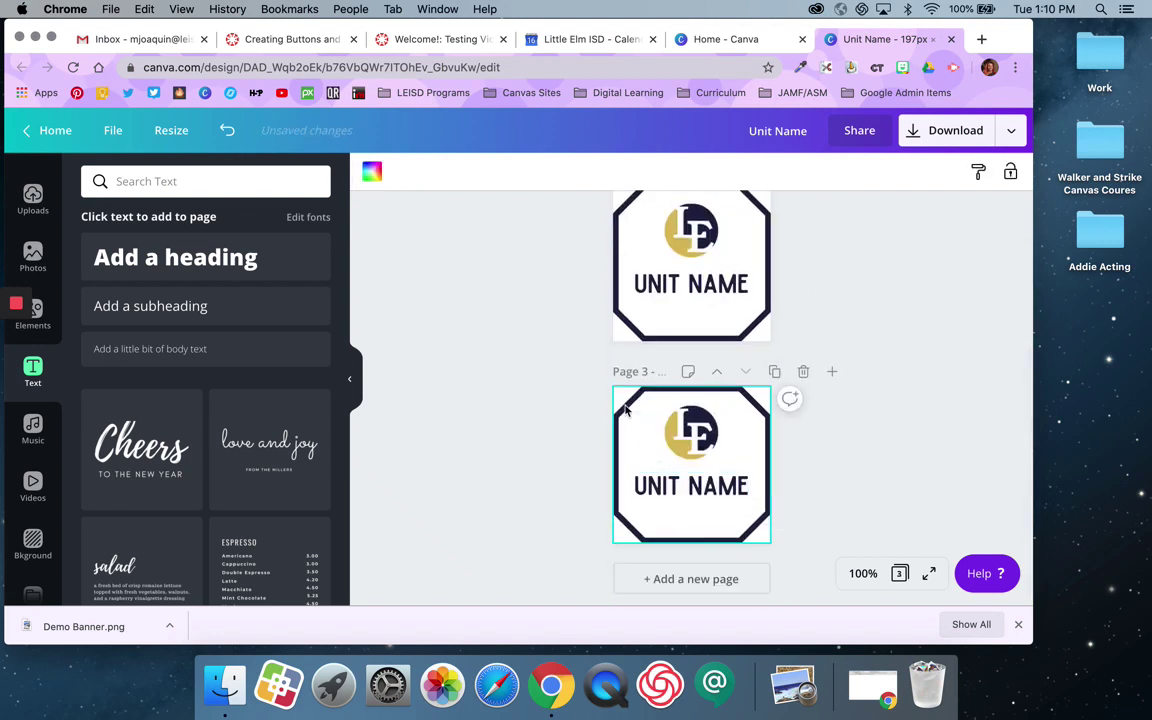
{"action": "left_click", "coordinate": [369, 171]}
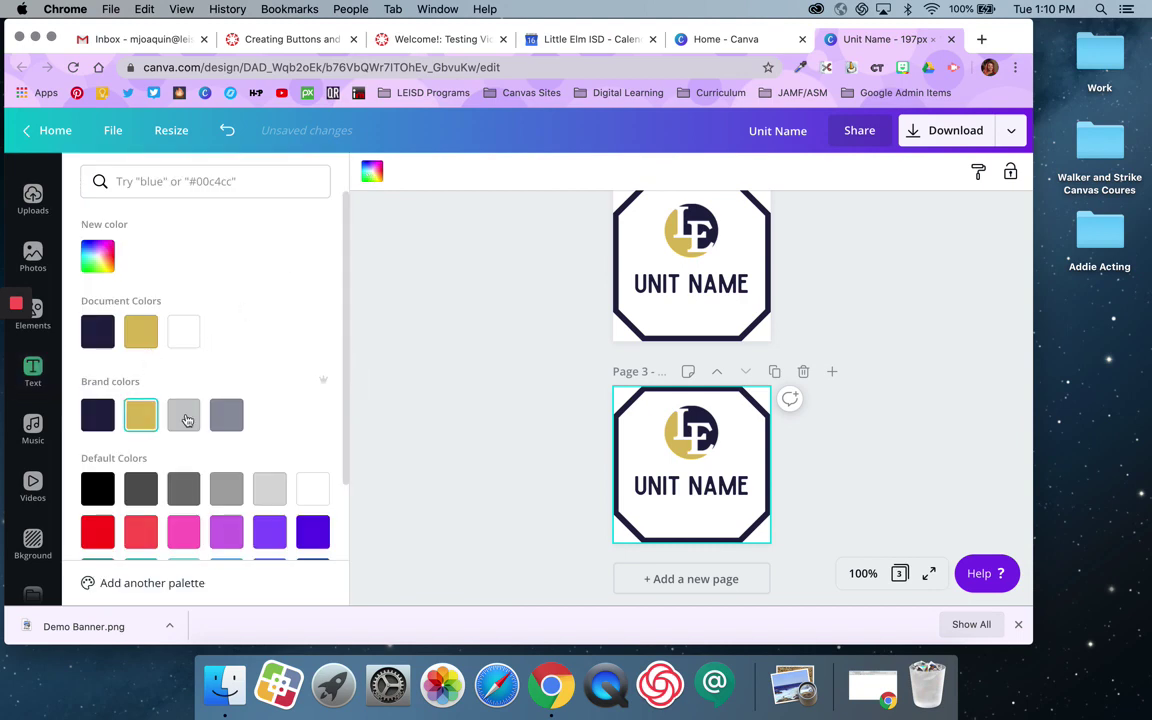
{"action": "left_click", "coordinate": [226, 414]}
{"action": "left_click", "coordinate": [425, 342]}
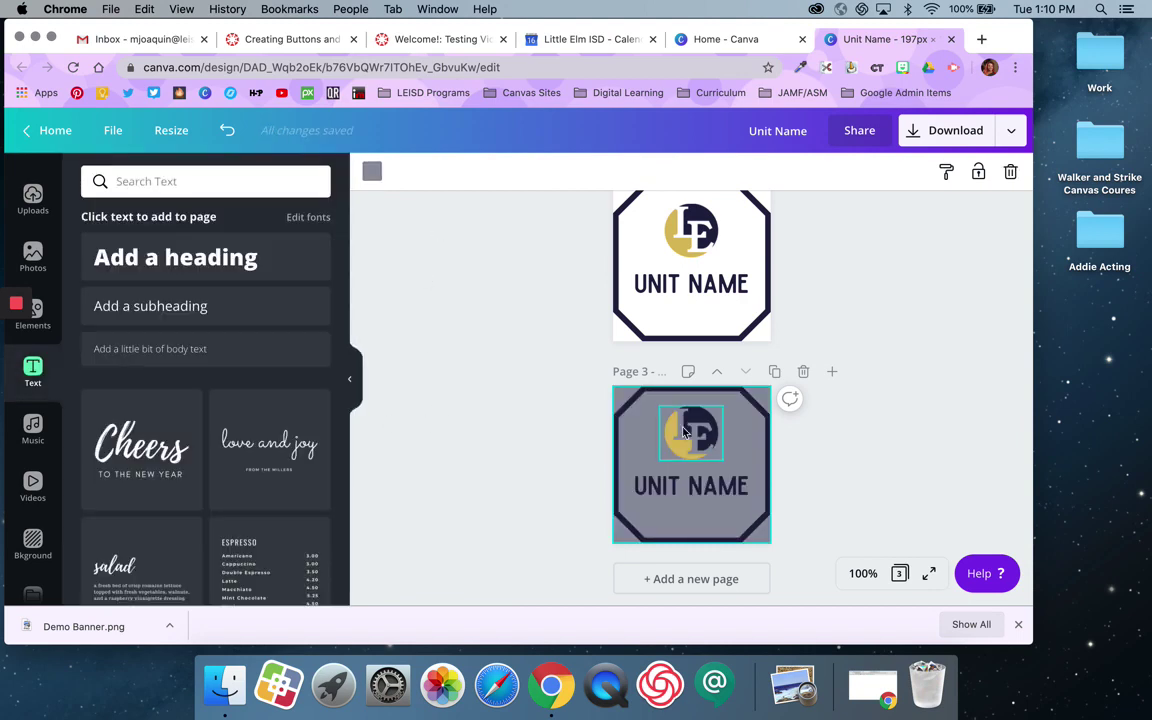
{"action": "key", "text": "super+z"}
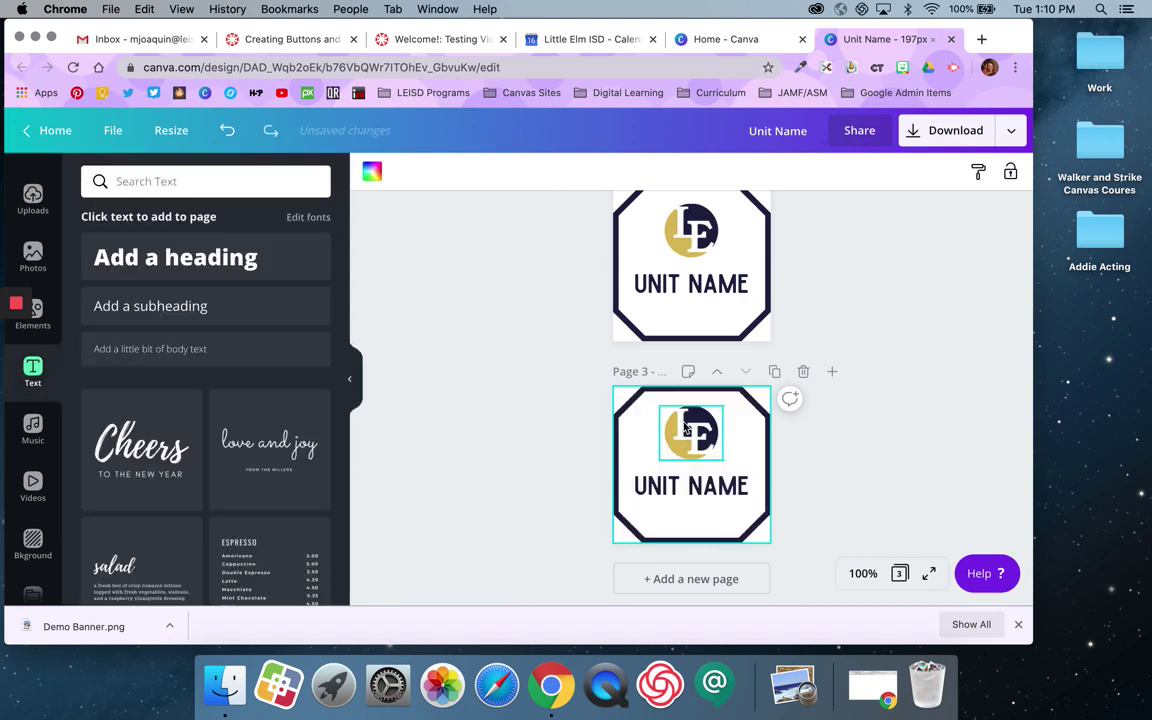
Step: Recolor the octagon border on the third page with the dark grey brand color
{"action": "left_click", "coordinate": [638, 393]}
{"action": "left_click", "coordinate": [372, 171]}
{"action": "left_click", "coordinate": [226, 414]}
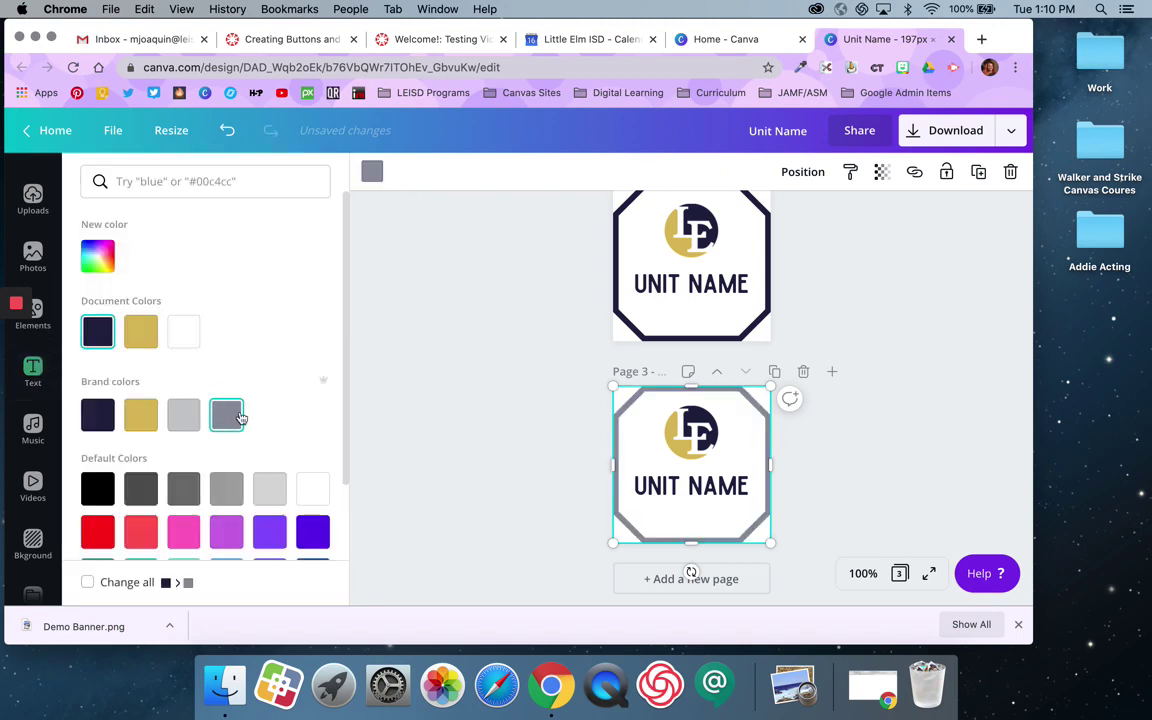
{"action": "left_click", "coordinate": [418, 364]}
Step: Duplicate the third page and recolor the octagon border on the fourth page with the light grey brand color
{"action": "left_click", "coordinate": [776, 371]}
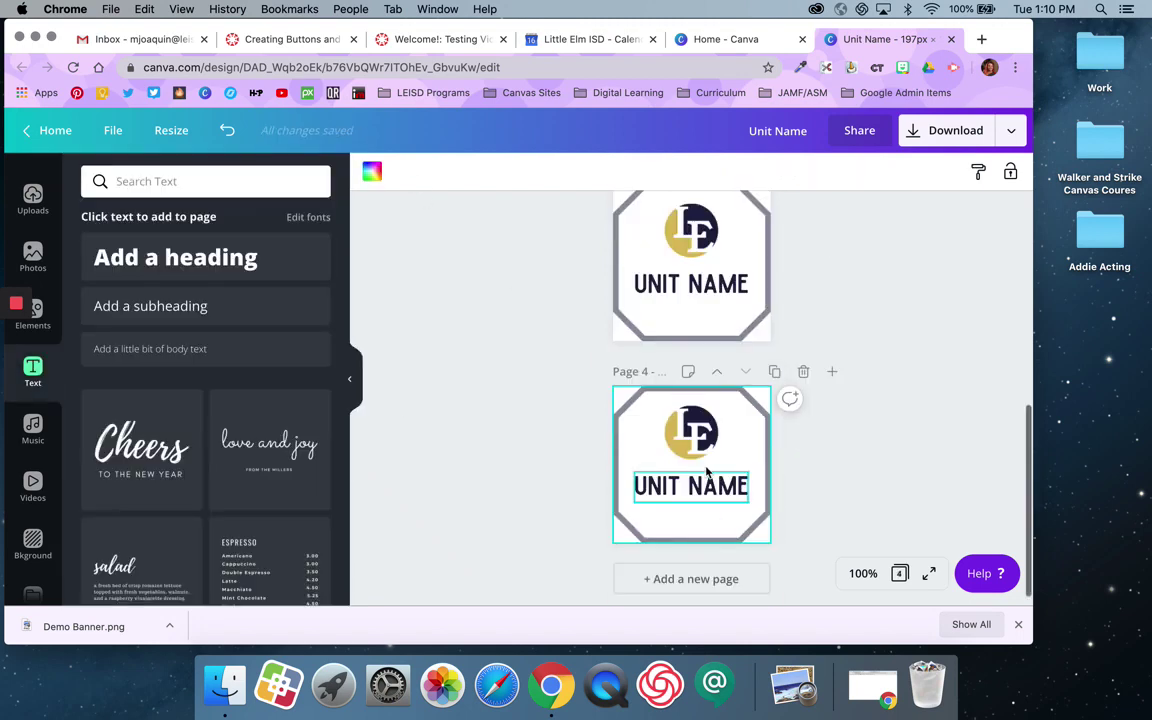
{"action": "left_click", "coordinate": [372, 171]}
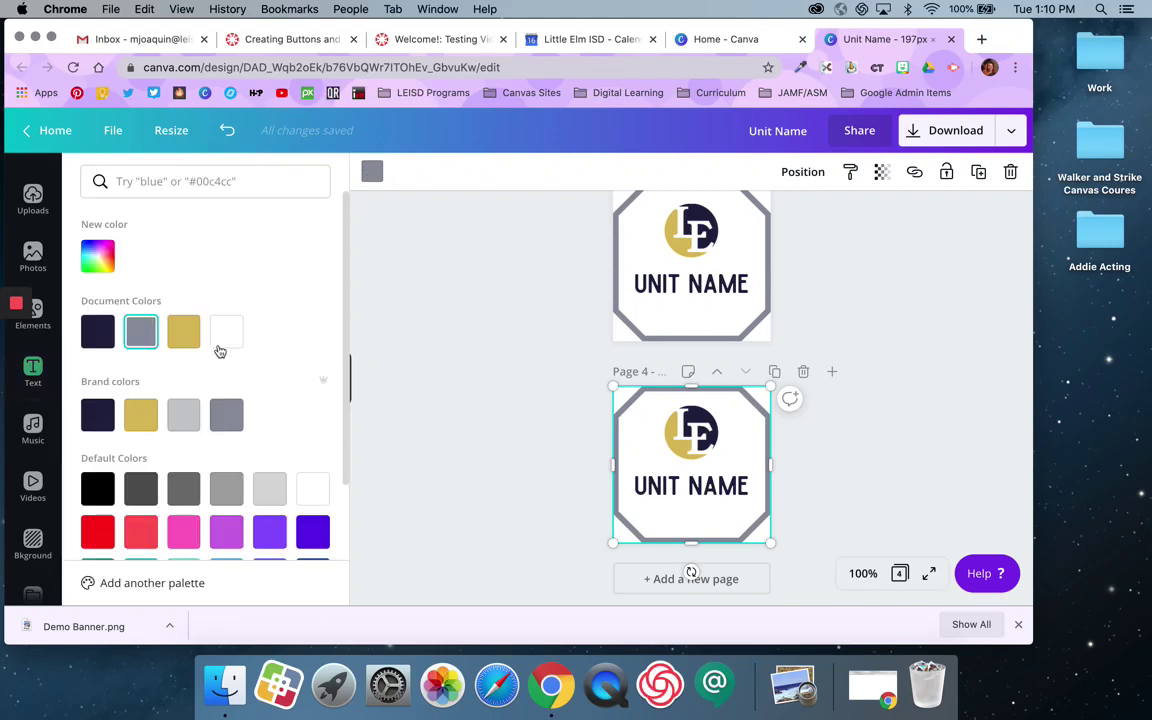
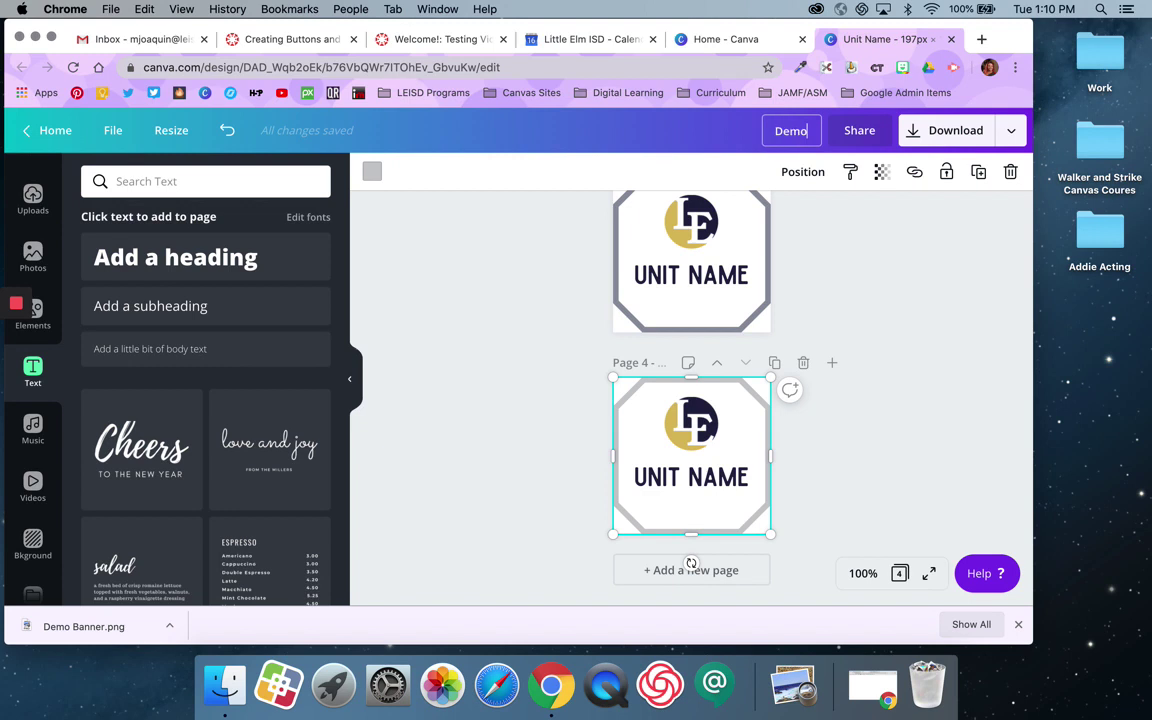
Step: Title the design "Demo Buttons"
{"action": "key", "text": "Return"}
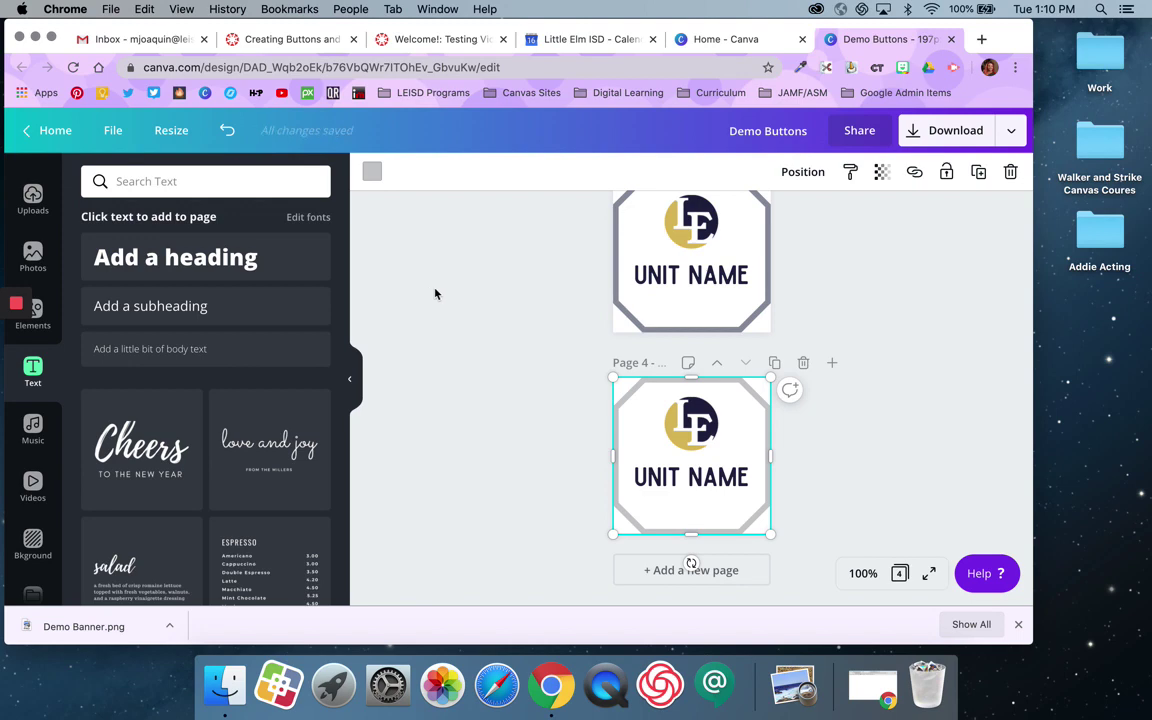
{"action": "scroll", "coordinate": [923, 280], "scroll_direction": "up", "scroll_amount": 10}
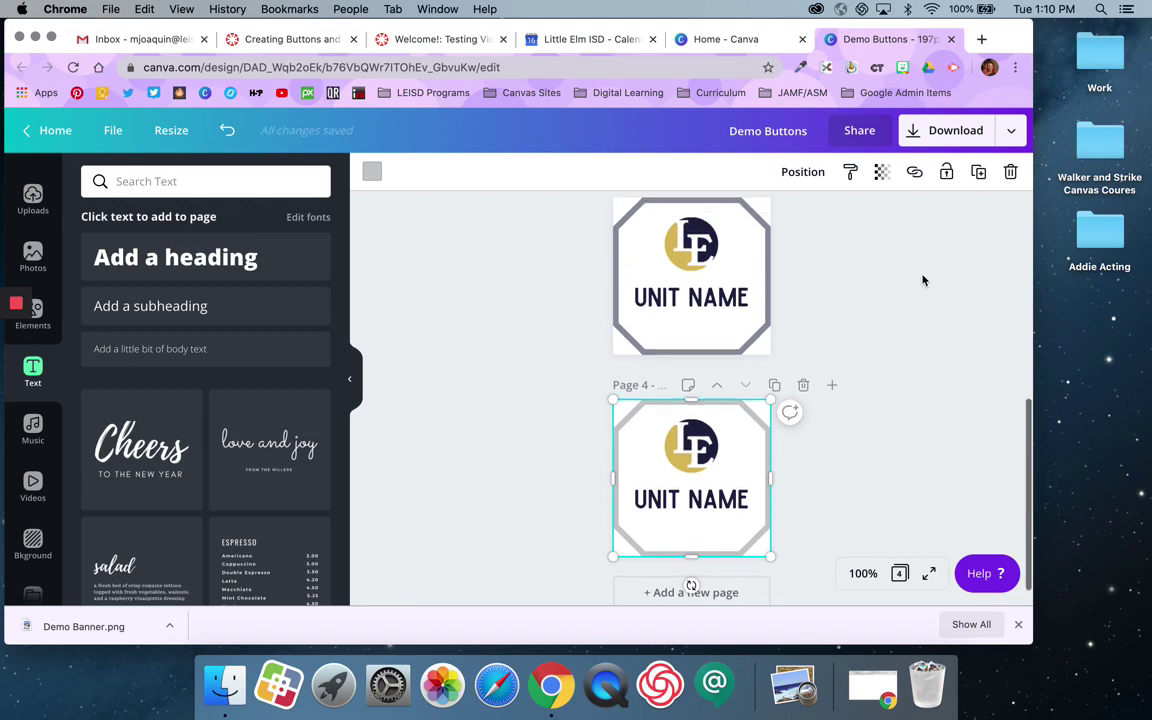
Step: Download all four pages as PNG images at 1x size and unpack the downloaded Demo Buttons.zip
{"action": "left_click", "coordinate": [970, 134]}
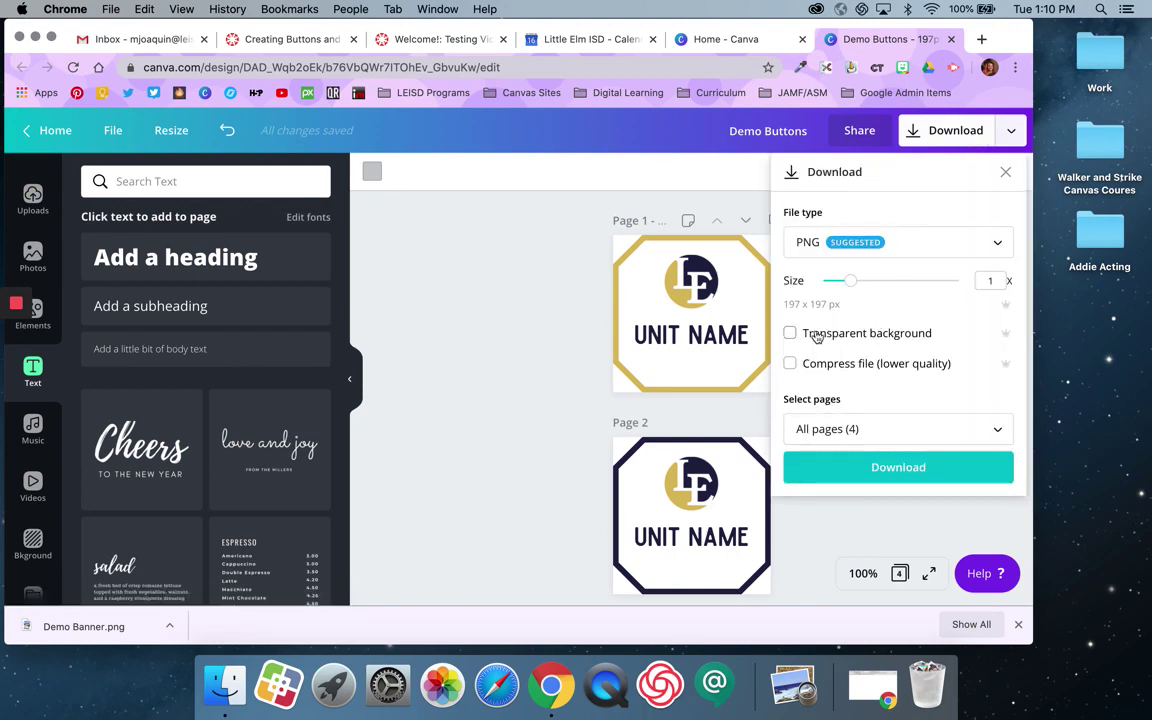
{"action": "left_click", "coordinate": [862, 430]}
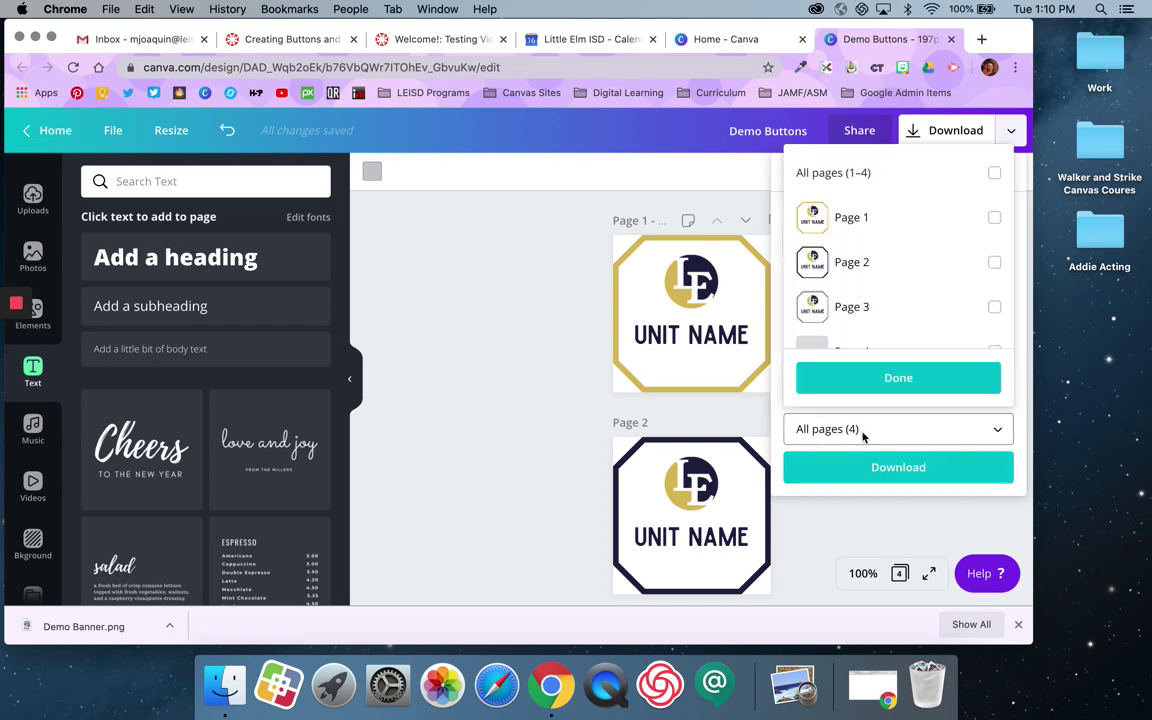
{"action": "scroll", "coordinate": [878, 215], "scroll_direction": "down", "scroll_amount": 2}
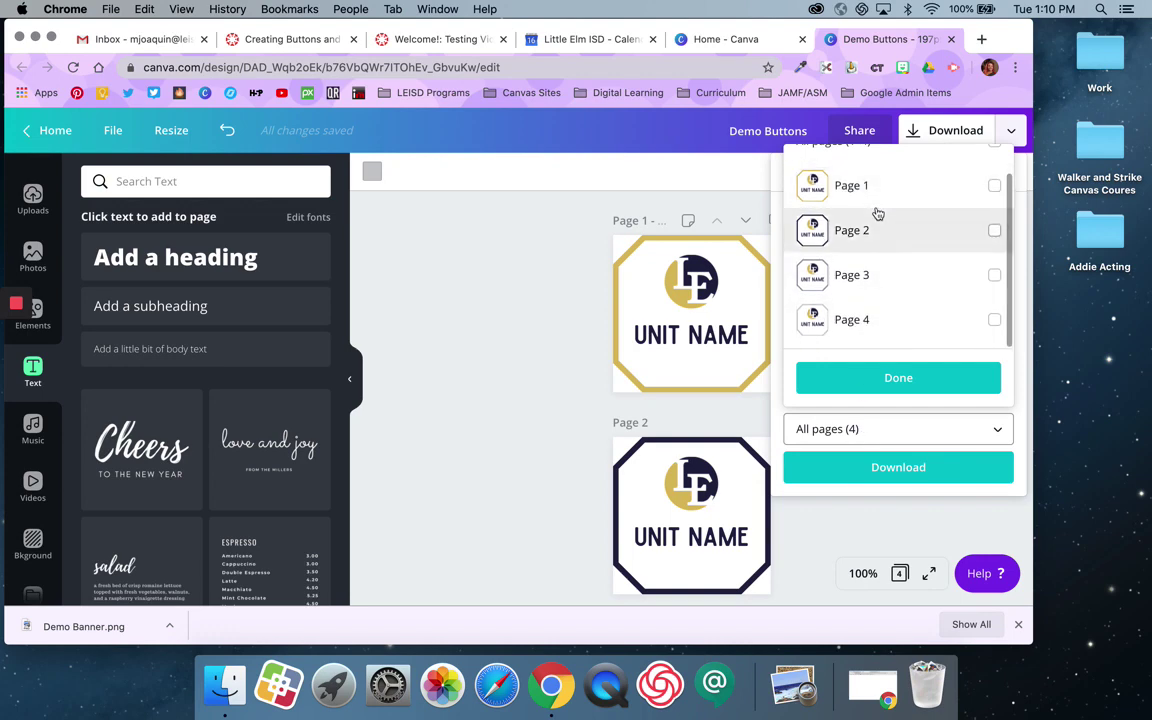
{"action": "scroll", "coordinate": [995, 185], "scroll_direction": "up", "scroll_amount": 2}
{"action": "left_click", "coordinate": [995, 174]}
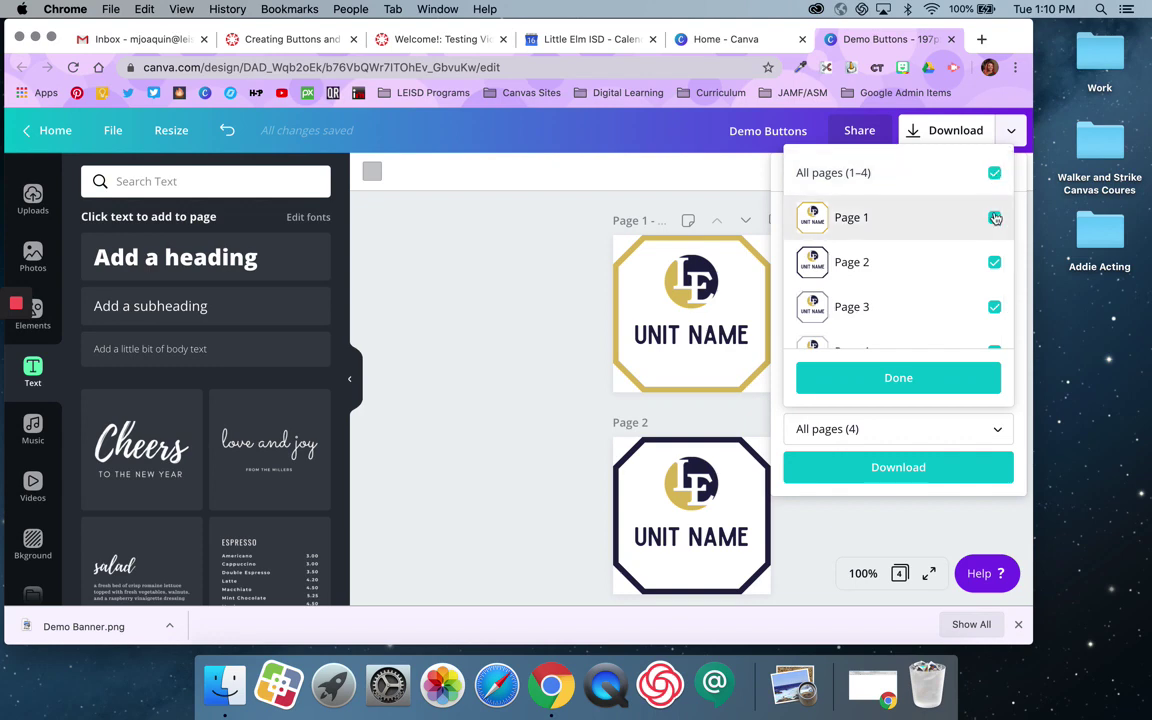
{"action": "left_click", "coordinate": [925, 386]}
{"action": "left_click", "coordinate": [898, 468]}
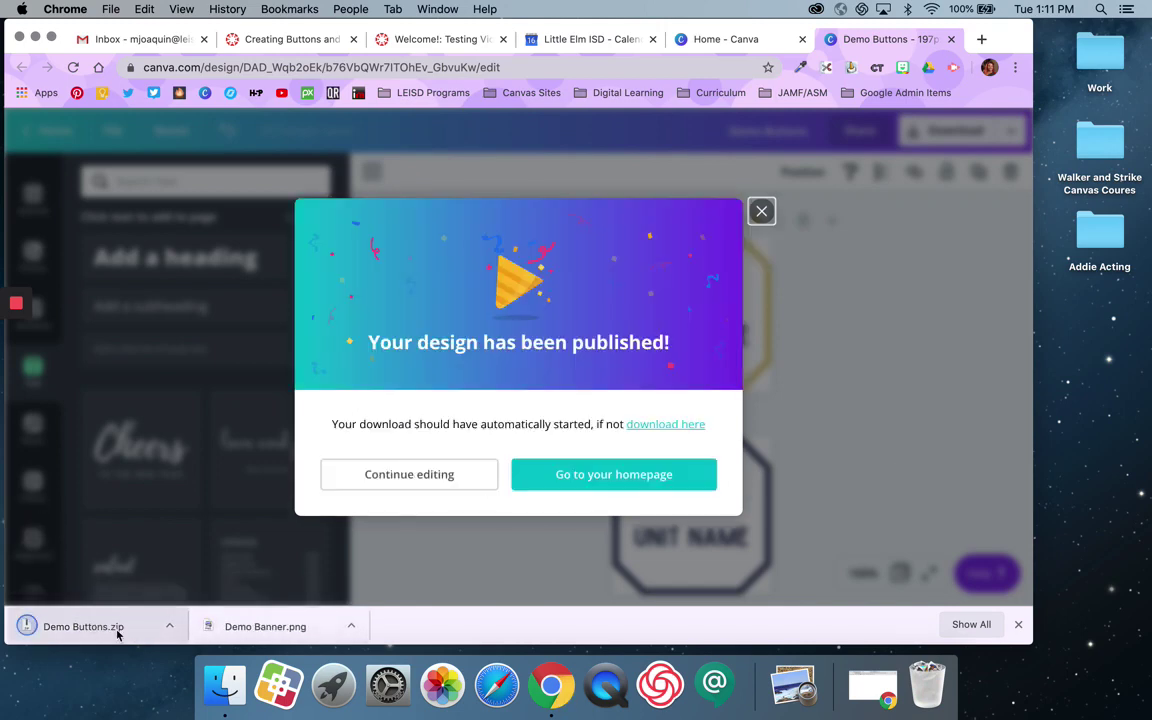
{"action": "left_click", "coordinate": [120, 627]}
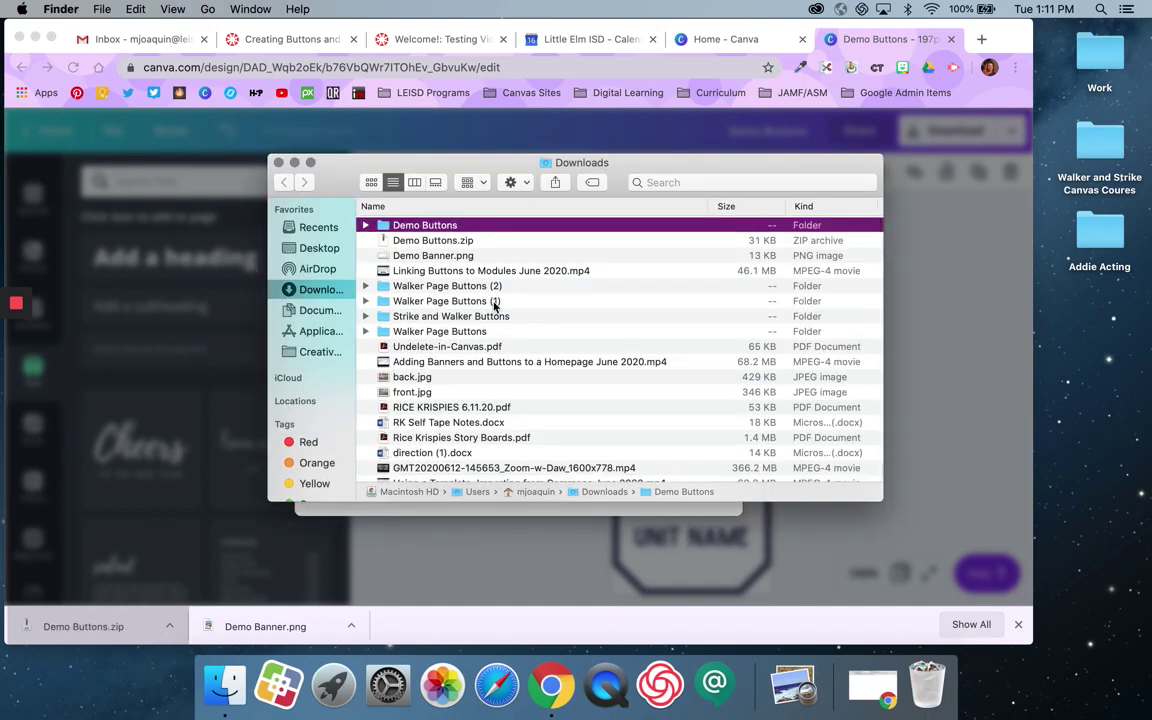
Step: Open the extracted Demo Buttons folder and rename 1.png as "unit 1 name"
{"action": "double_click", "coordinate": [435, 228]}
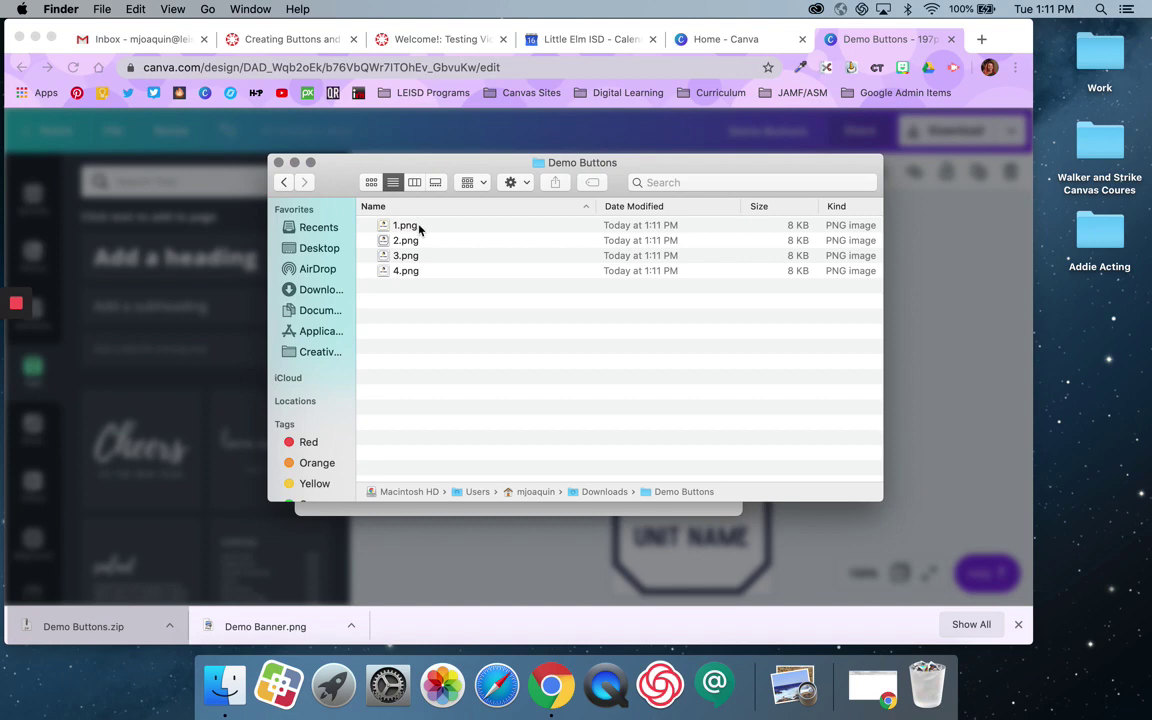
{"action": "left_click", "coordinate": [419, 229]}
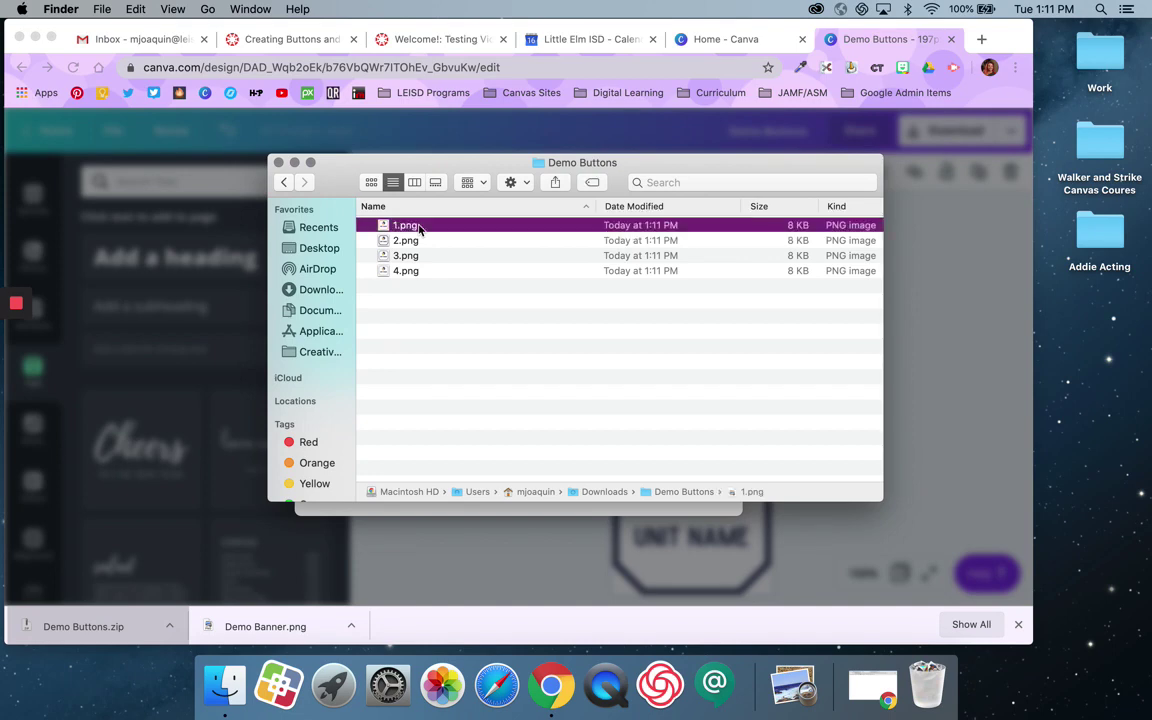
{"action": "left_click", "coordinate": [419, 228]}
{"action": "type", "text": "unit 1 name"}
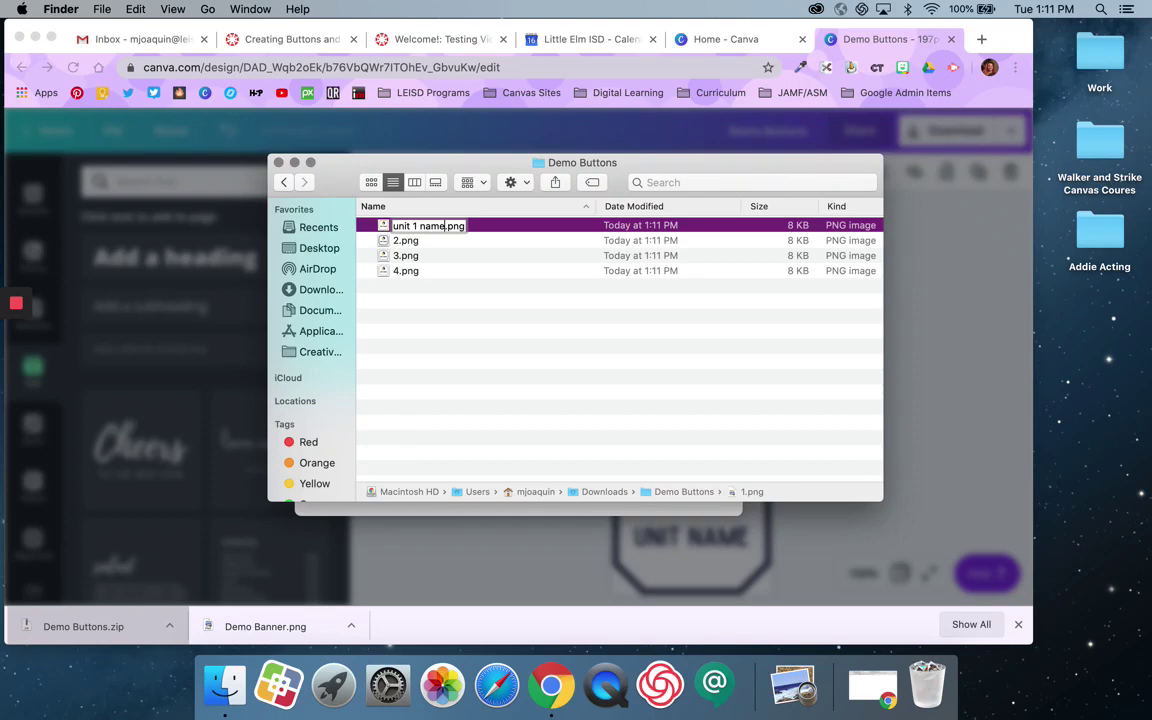
{"action": "key", "text": "Return"}
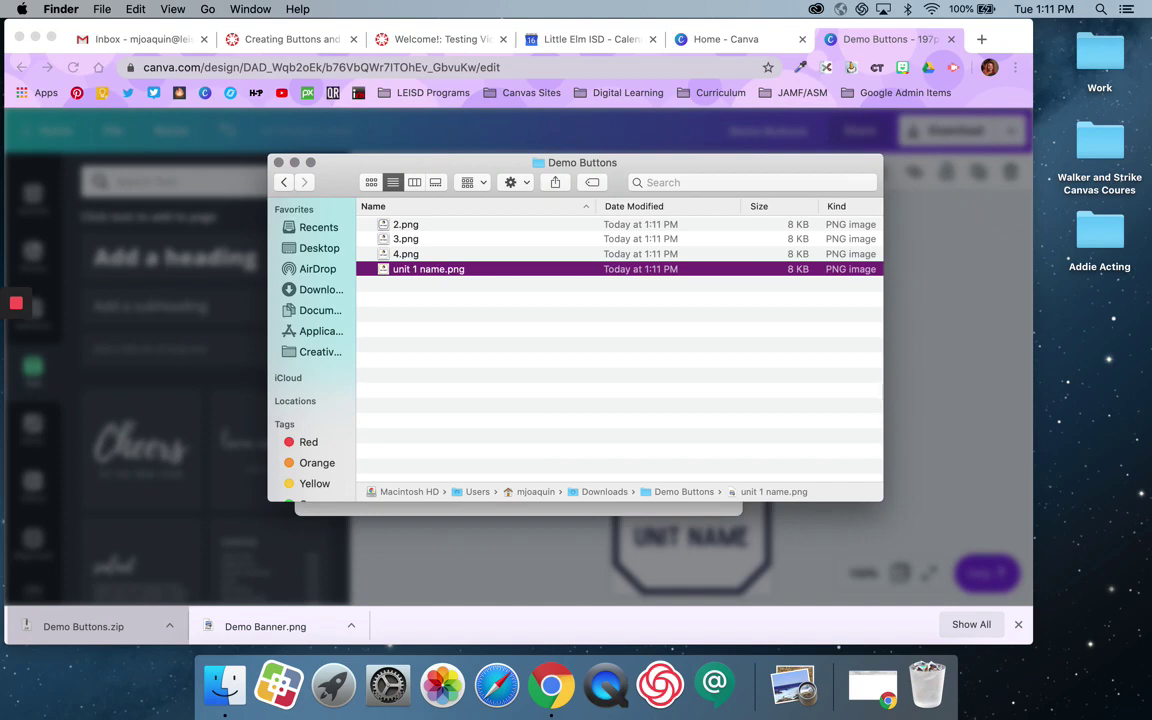
Step: Rename 2.png in the Demo Buttons folder as "unit 2 name"
{"action": "left_click", "coordinate": [410, 226]}
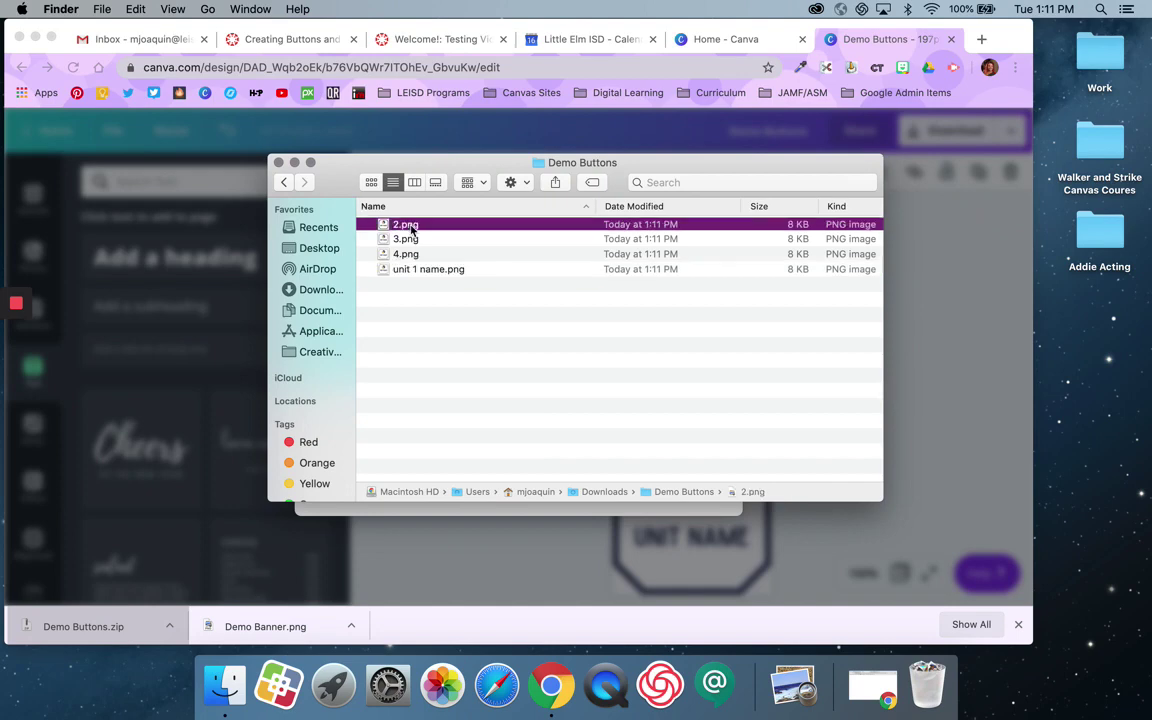
{"action": "left_click", "coordinate": [410, 226]}
{"action": "type", "text": "unit "}
{"action": "type", "text": "2 name"}
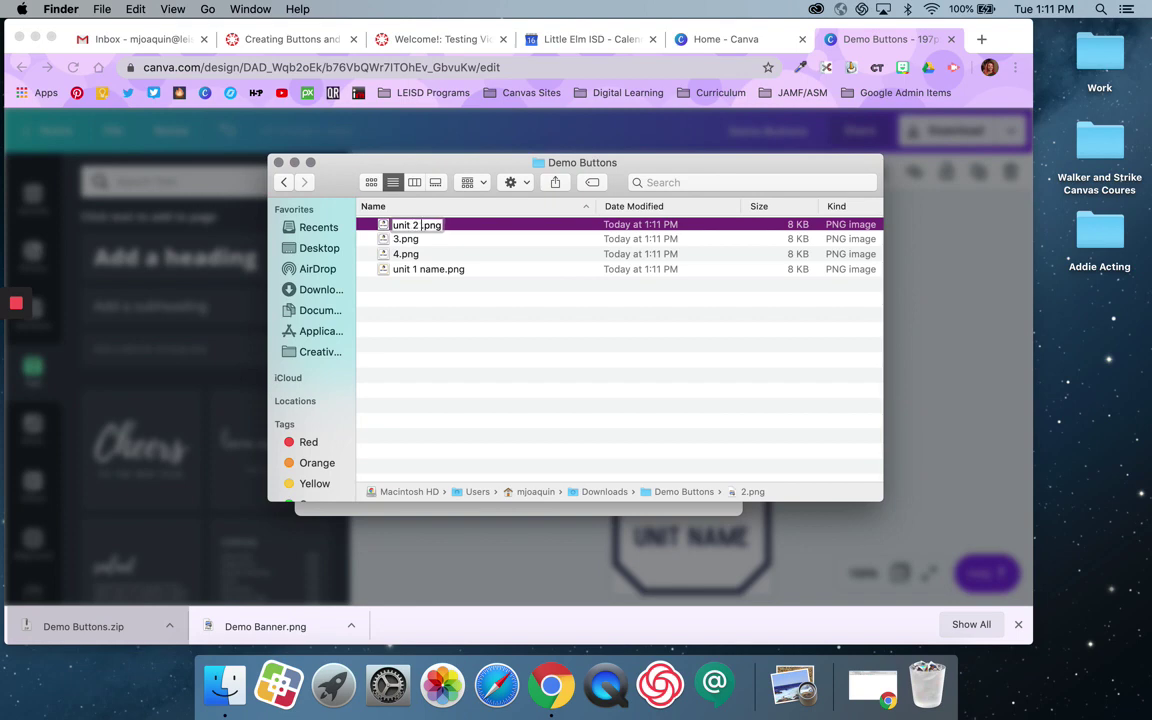
{"action": "key", "text": "Return"}
Step: Rename 3.png in the Demo Buttons folder as "unit 3 name"
{"action": "left_click", "coordinate": [409, 227]}
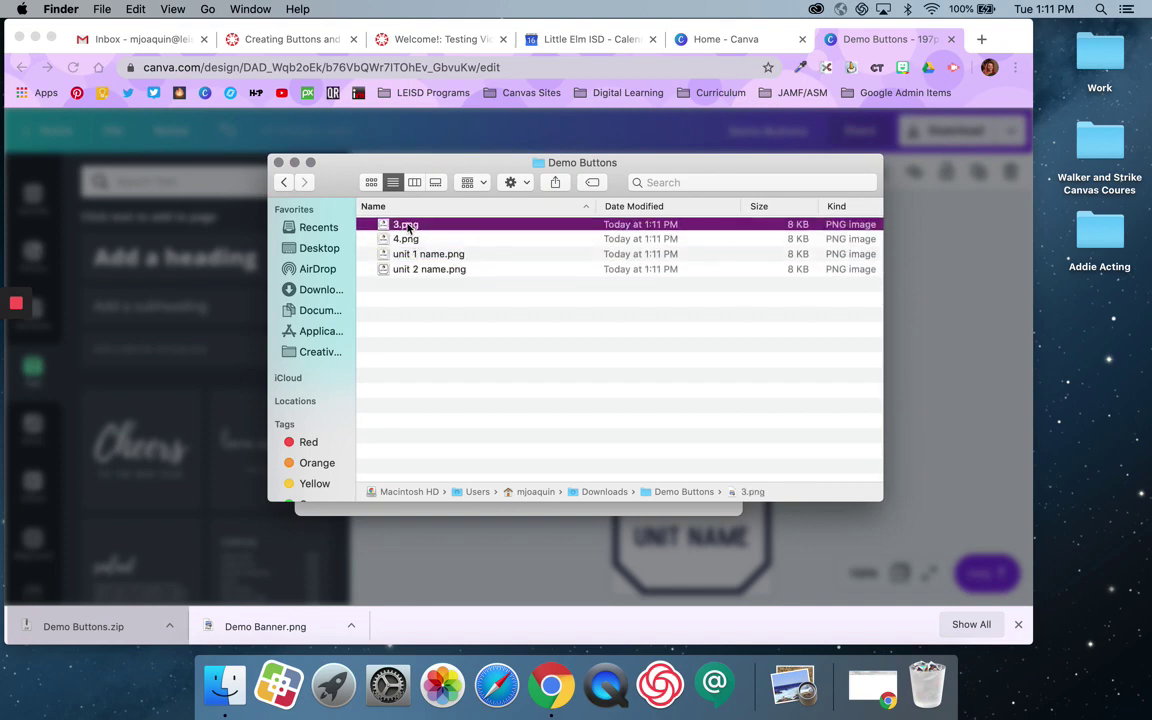
{"action": "left_click", "coordinate": [408, 225]}
{"action": "type", "text": "unit 3 name"}
{"action": "key", "text": "Return"}
Step: Rename 4.png in the Demo Buttons folder as "unit 4 module"
{"action": "left_click", "coordinate": [406, 225]}
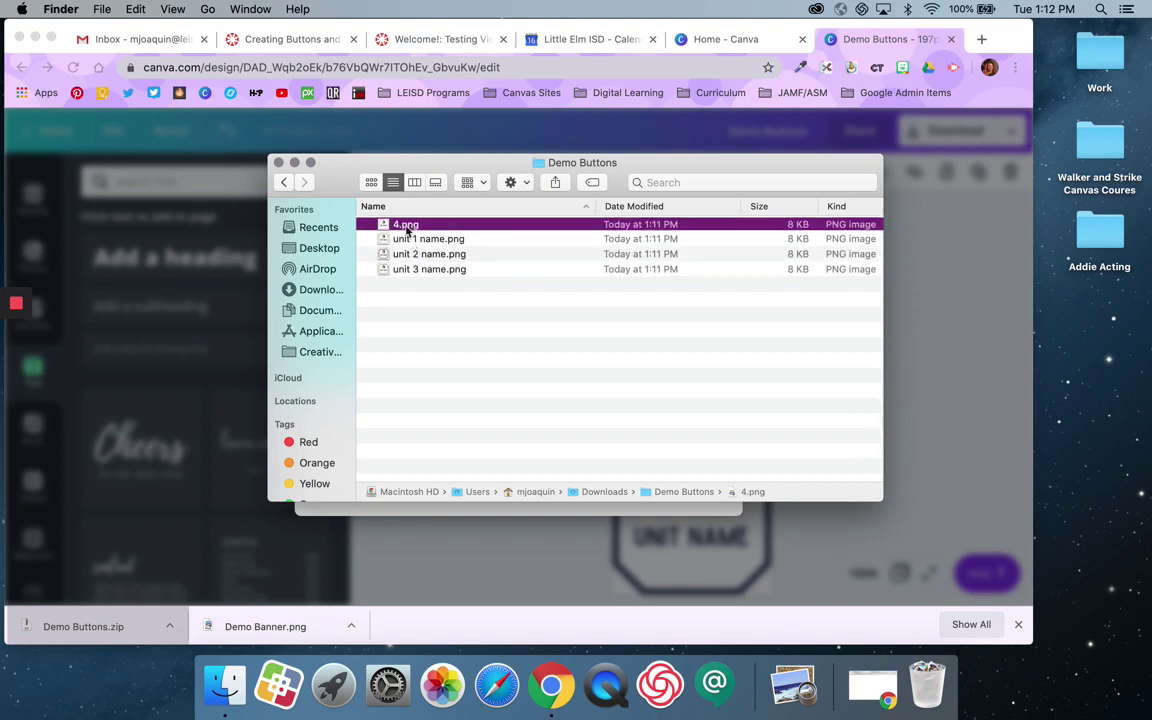
{"action": "double_click", "coordinate": [406, 226]}
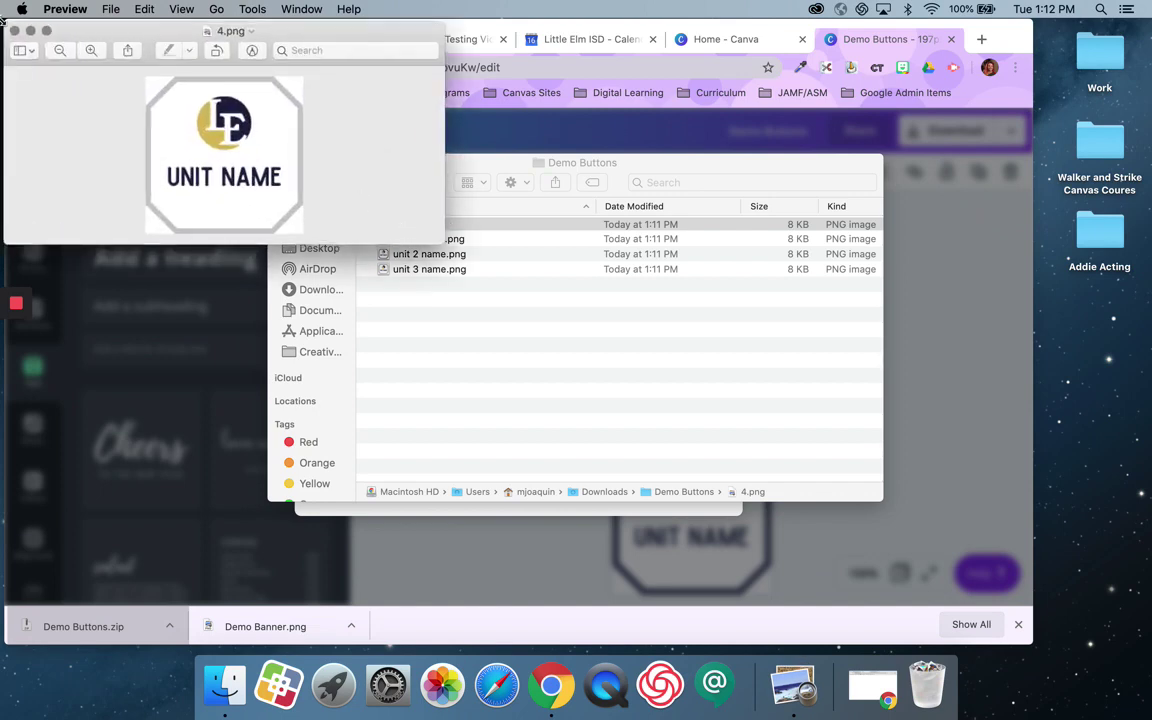
{"action": "left_click", "coordinate": [14, 31]}
{"action": "left_click", "coordinate": [406, 226]}
{"action": "left_click", "coordinate": [406, 226]}
{"action": "type", "text": "unit 4 module"}
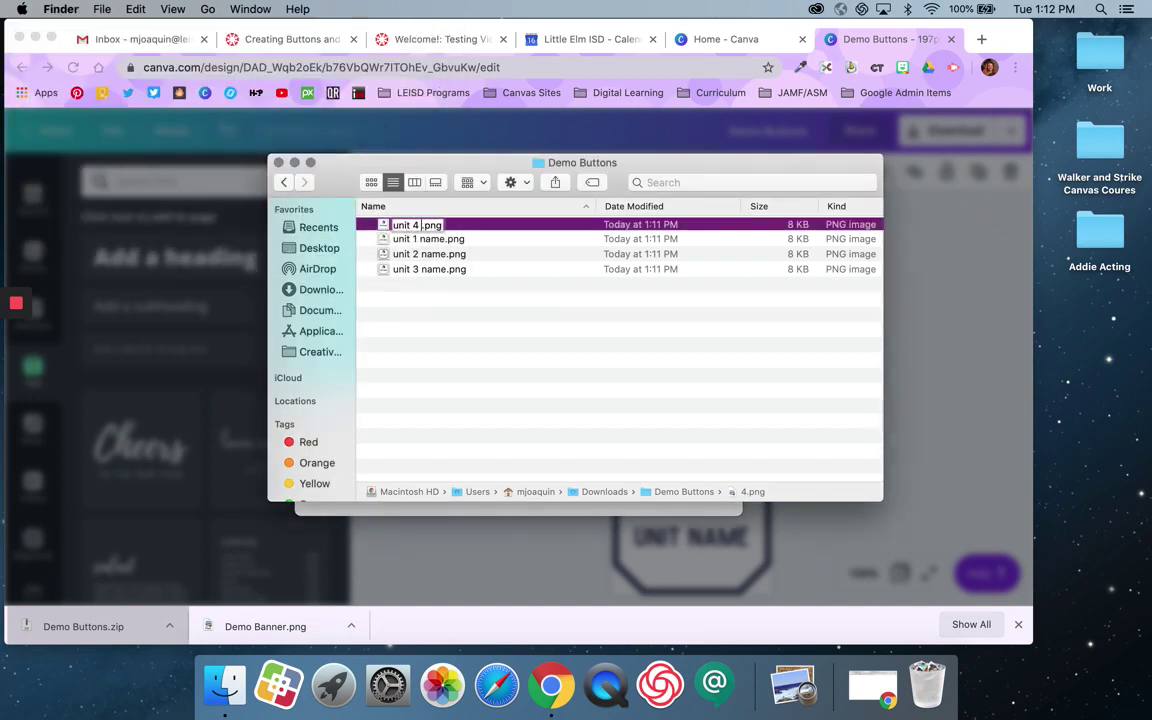
{"action": "key", "text": "Return"}
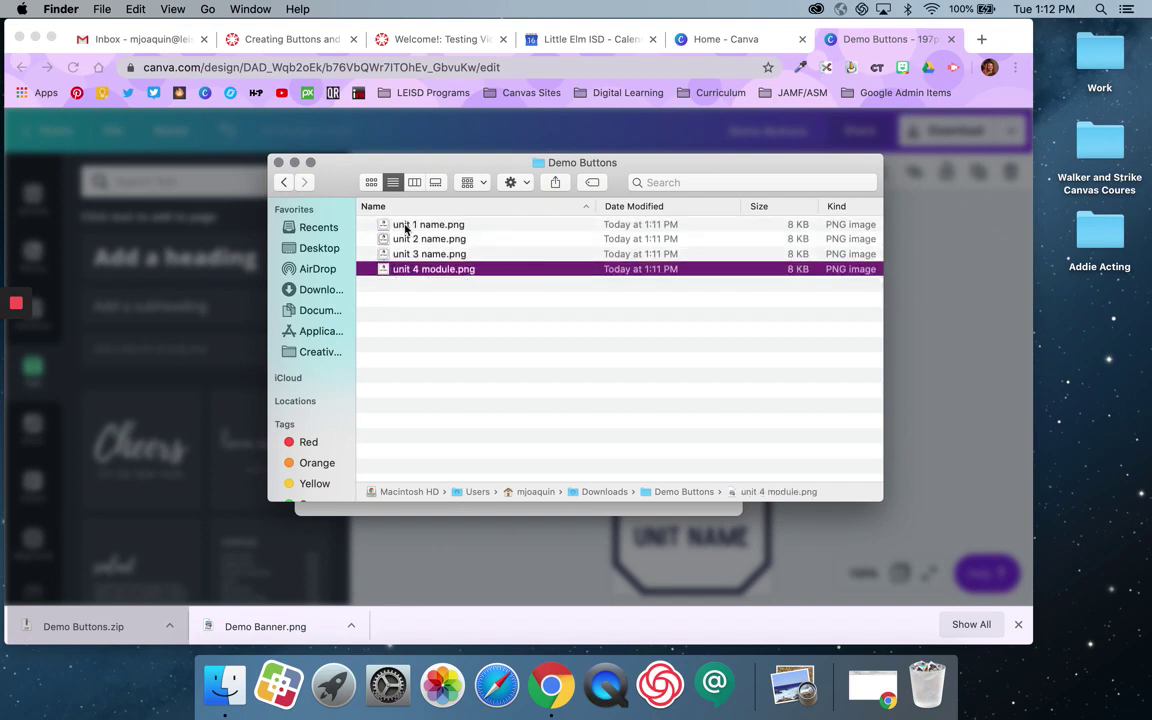
Step: Close the Demo Buttons folder window and dismiss the design-published message
{"action": "left_click", "coordinate": [279, 163]}
{"action": "left_click", "coordinate": [761, 212]}
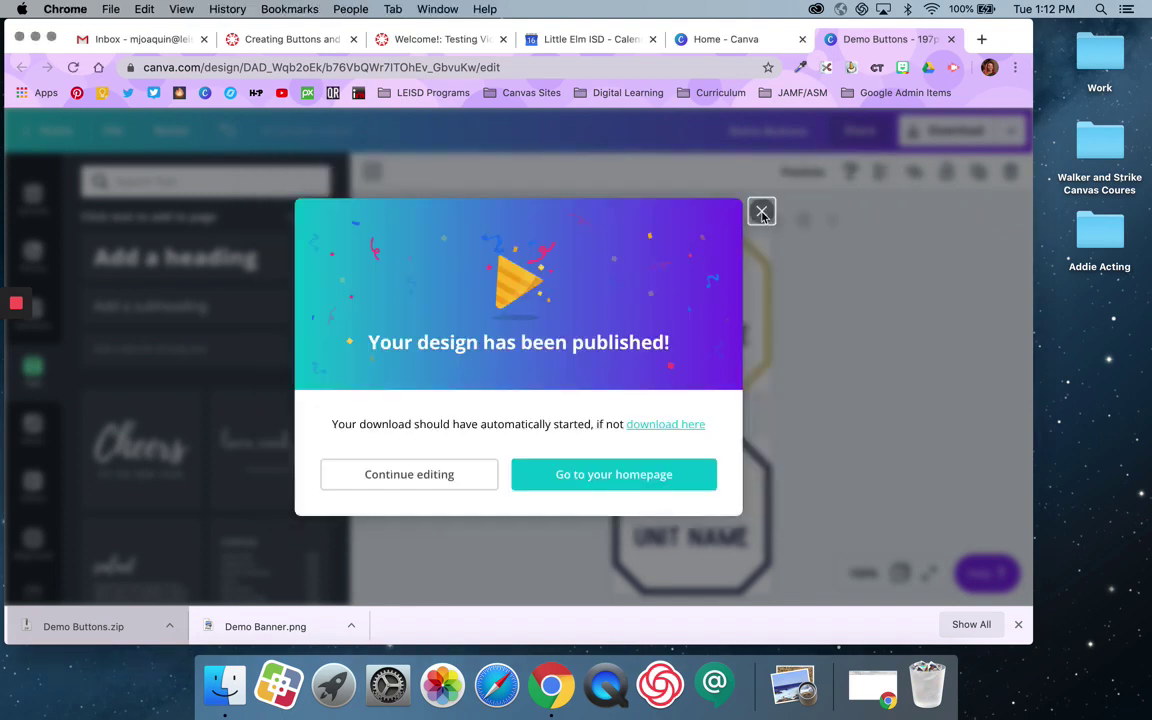
{"action": "left_click", "coordinate": [761, 212]}
Step: Switch to the Canvas LMS course's Welcome! page and leave its editor without saving the pending changes
{"action": "left_click", "coordinate": [465, 38]}
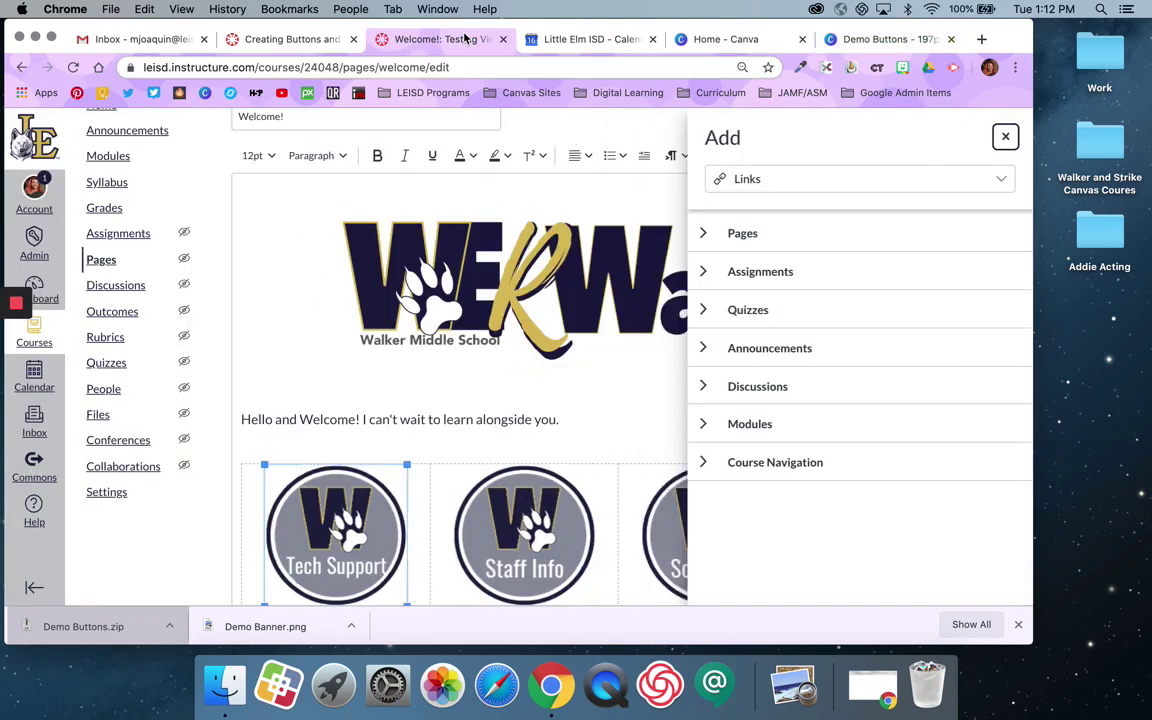
{"action": "left_click", "coordinate": [1006, 136]}
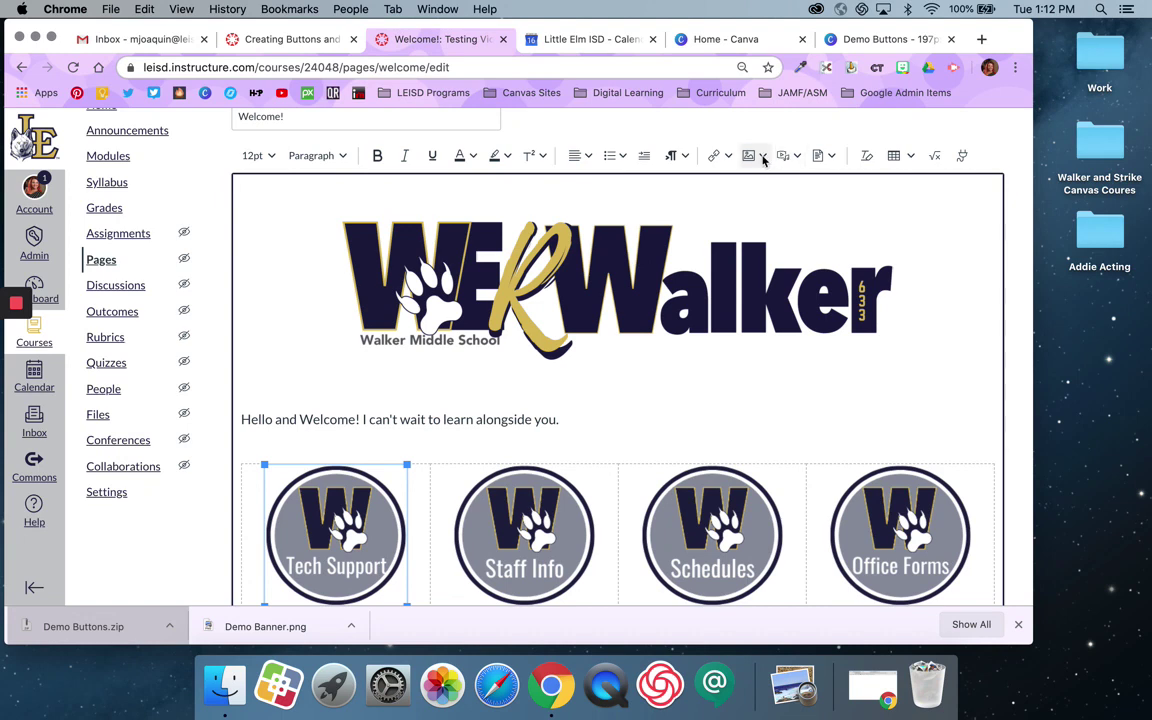
{"action": "scroll", "coordinate": [674, 440], "scroll_direction": "down", "scroll_amount": 6}
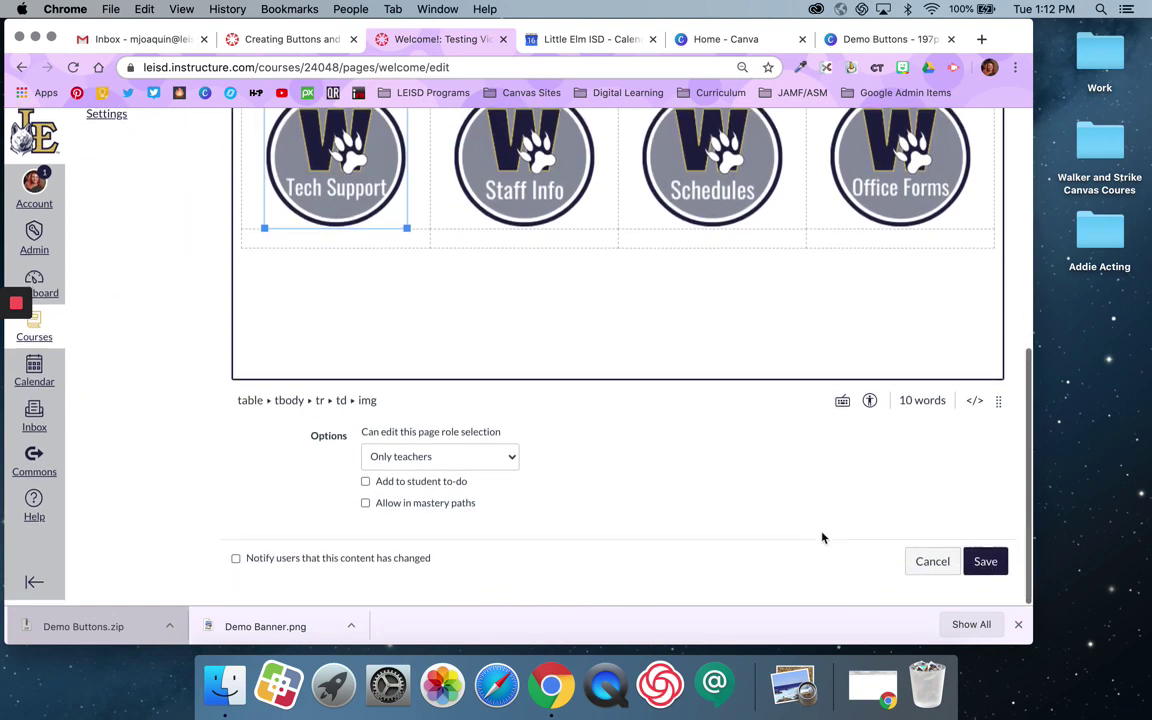
{"action": "left_click", "coordinate": [933, 566]}
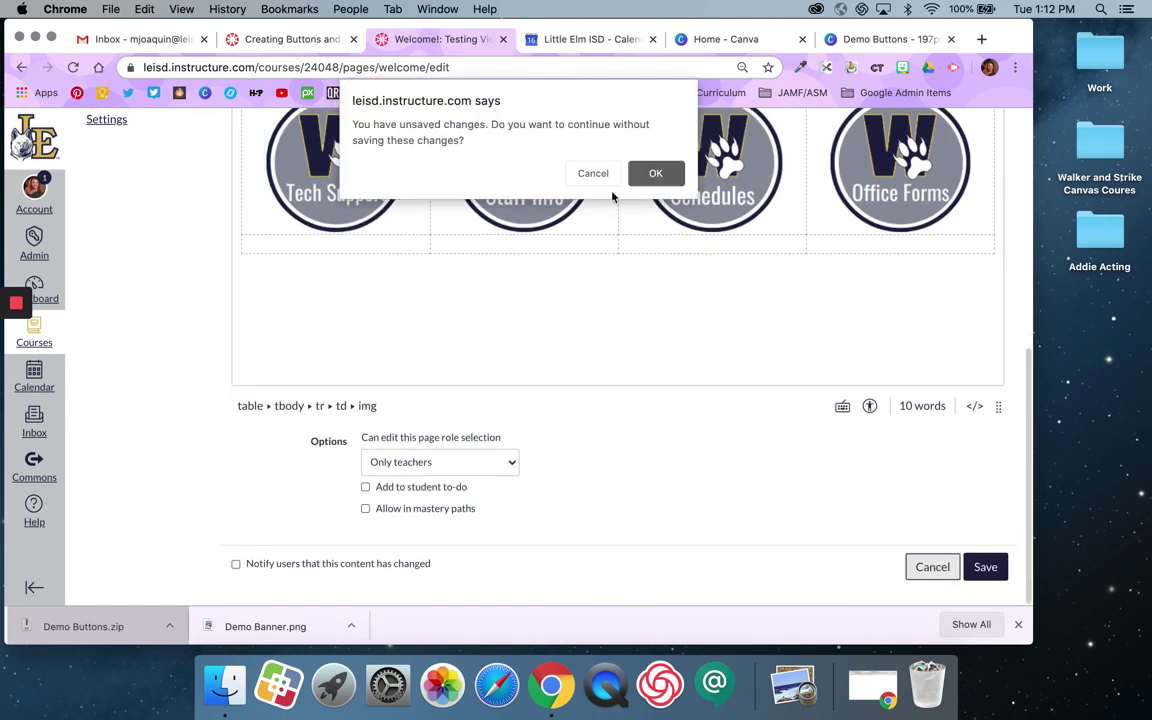
{"action": "left_click", "coordinate": [656, 173]}
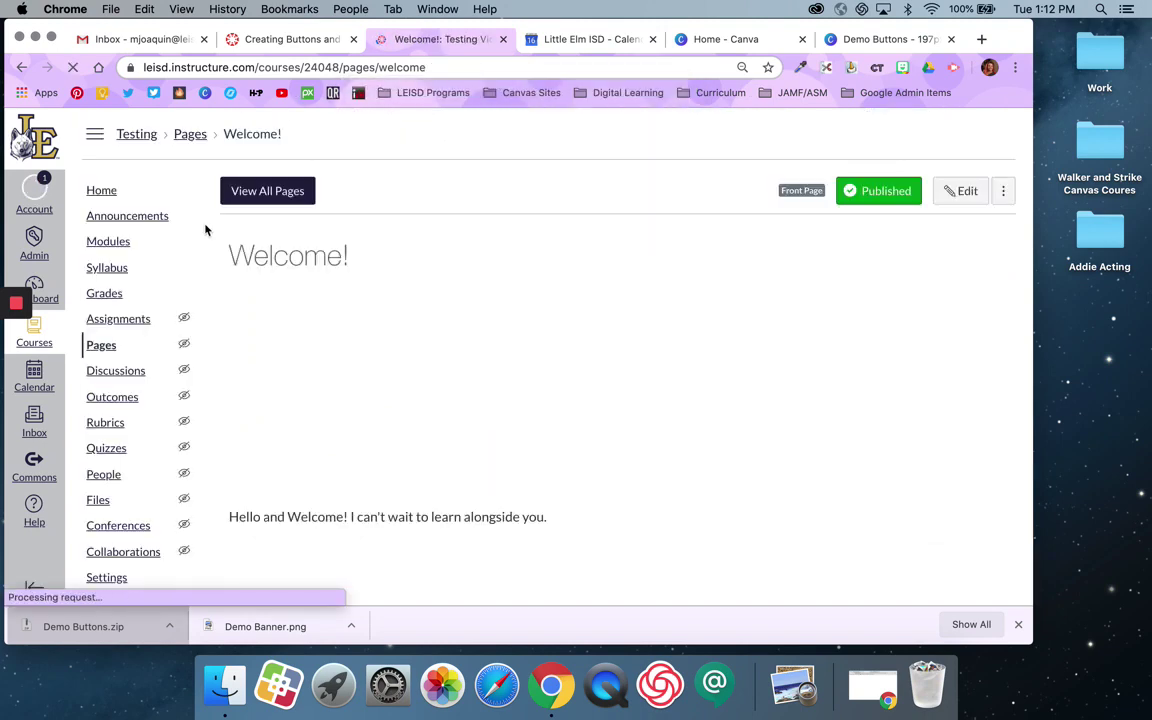
Step: Upload the four unit button PNG images from the Demo Buttons folder to the course files
{"action": "left_click", "coordinate": [103, 509]}
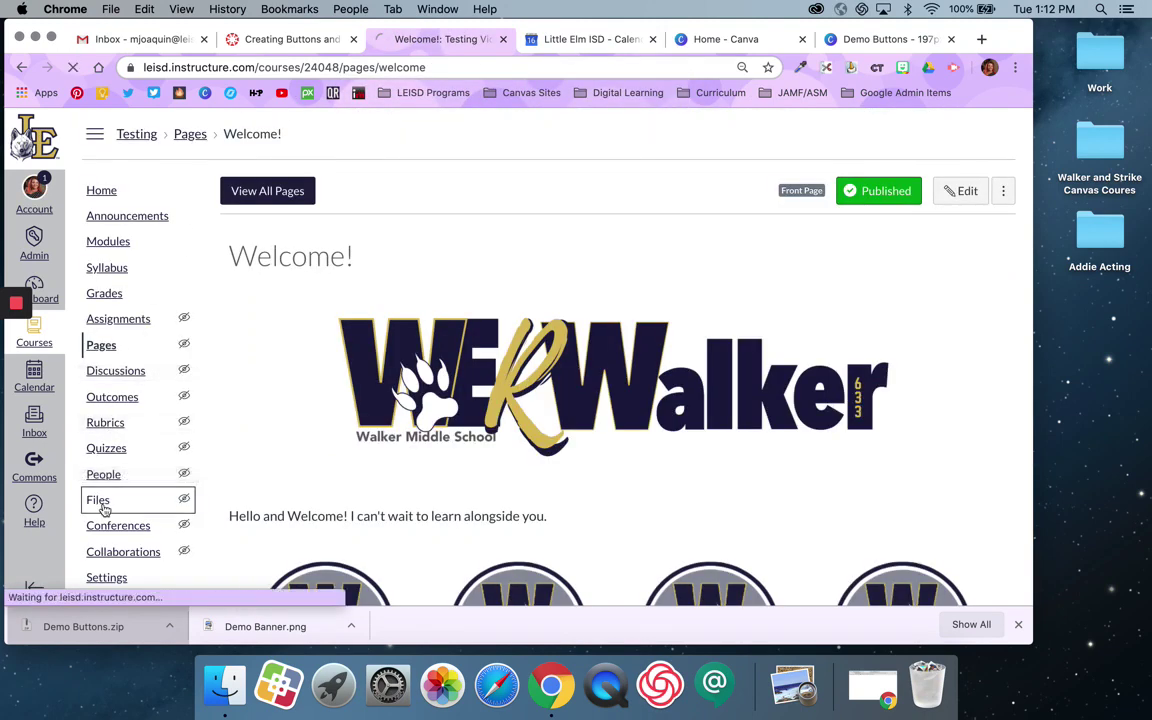
{"action": "left_click", "coordinate": [952, 192]}
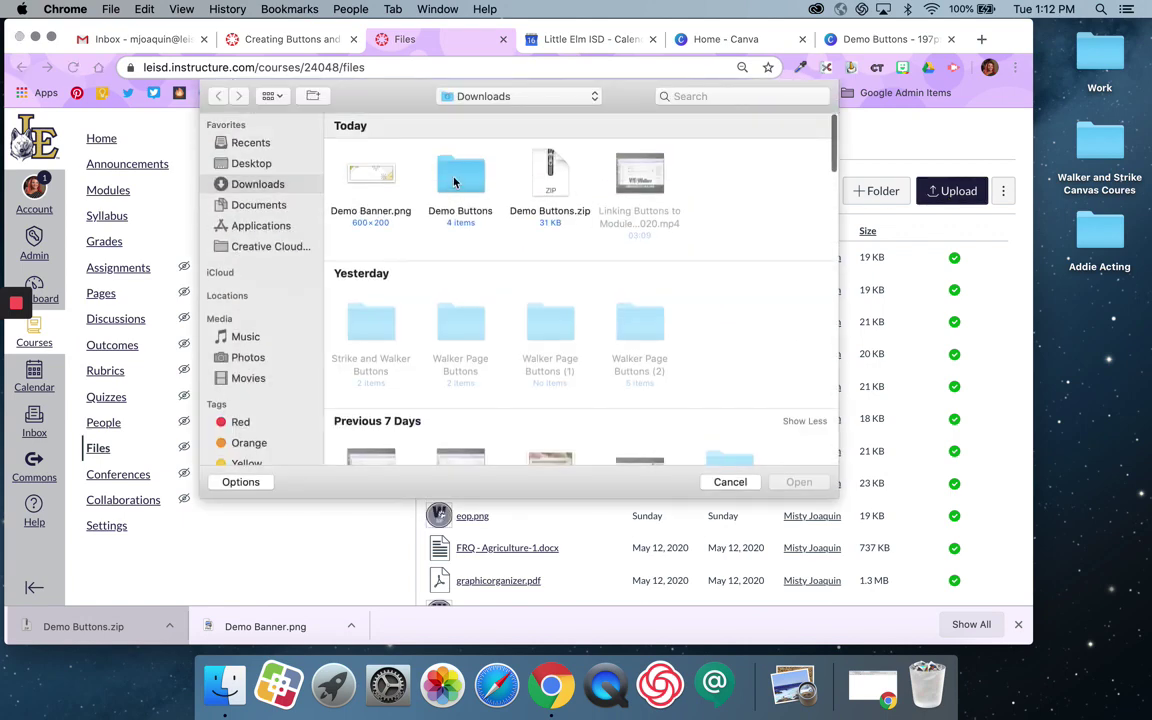
{"action": "double_click", "coordinate": [453, 181]}
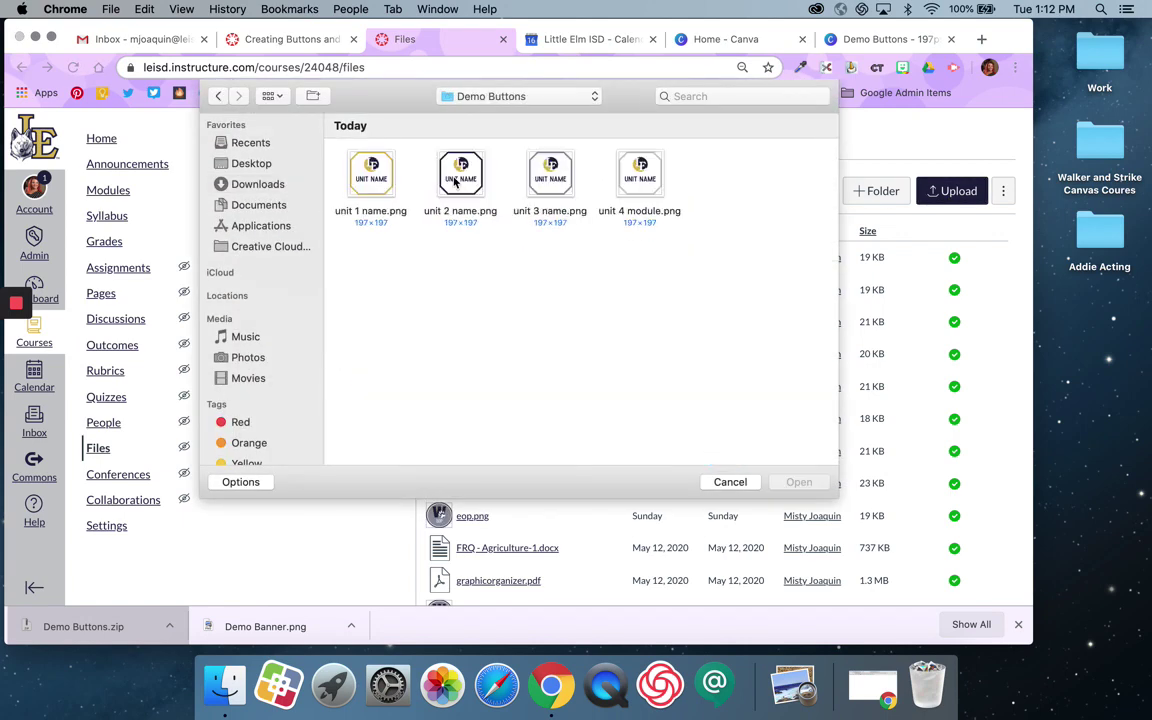
{"action": "left_click", "coordinate": [215, 96]}
{"action": "left_click", "coordinate": [804, 480]}
{"action": "left_click_drag", "start_coordinate": [325, 140], "coordinate": [655, 177]}
{"action": "left_click", "coordinate": [810, 484]}
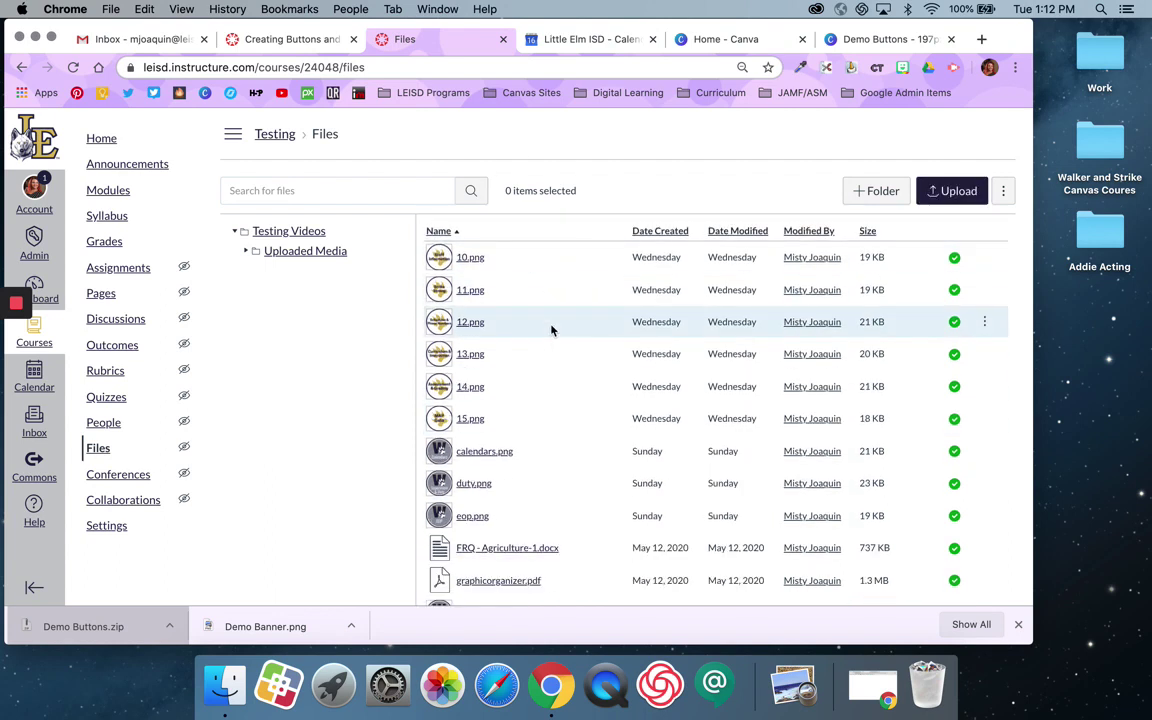
Step: Open the course home page for editing without loading the auto-saved content
{"action": "left_click", "coordinate": [100, 139]}
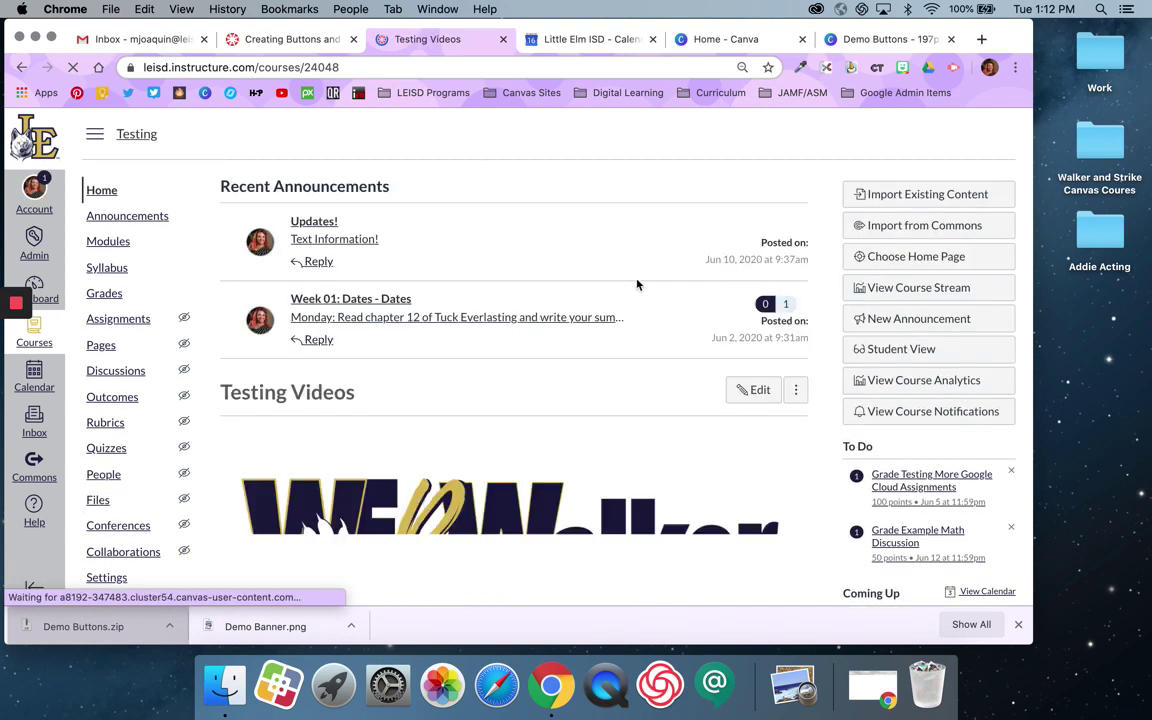
{"action": "left_click", "coordinate": [750, 392]}
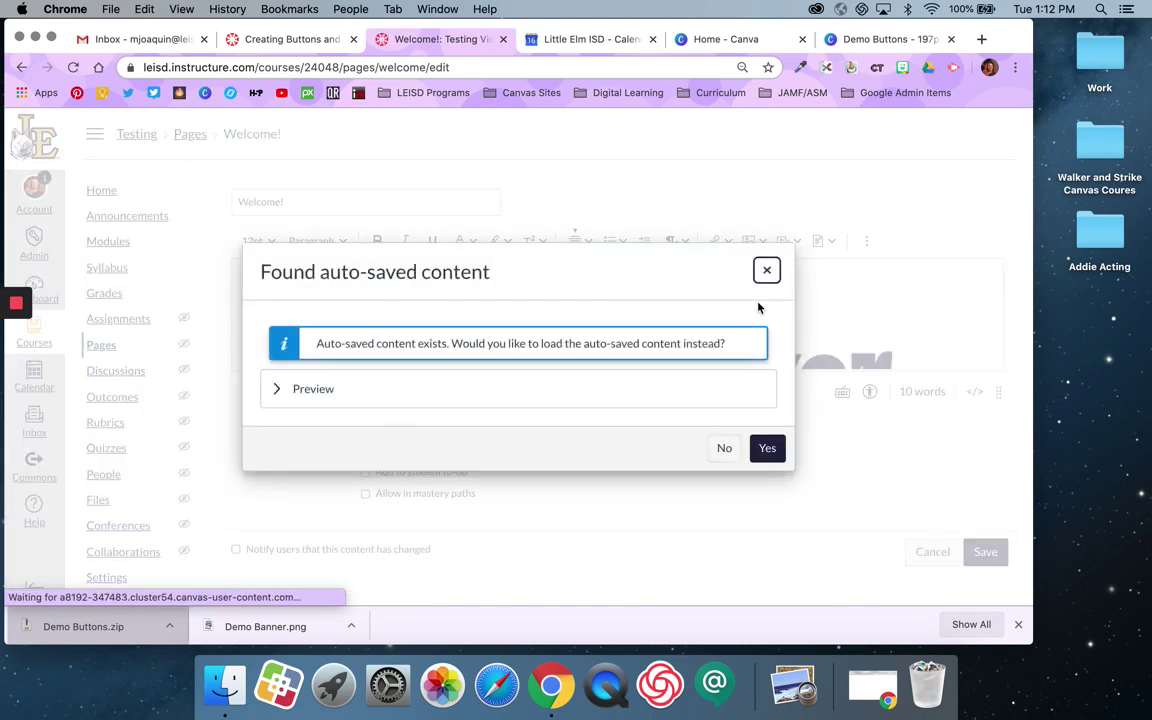
{"action": "left_click", "coordinate": [767, 271]}
{"action": "scroll", "coordinate": [900, 340], "scroll_direction": "down", "scroll_amount": 5}
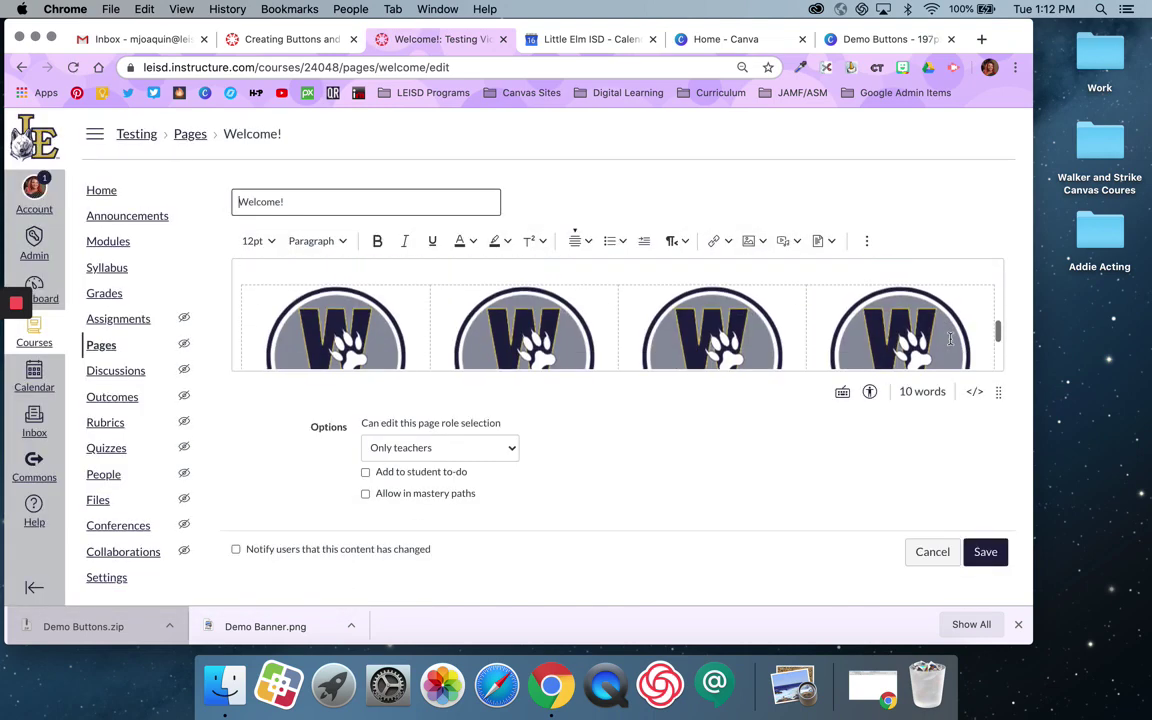
Step: Insert a table with four columns and one row below the existing table of round buttons
{"action": "left_click", "coordinate": [886, 346]}
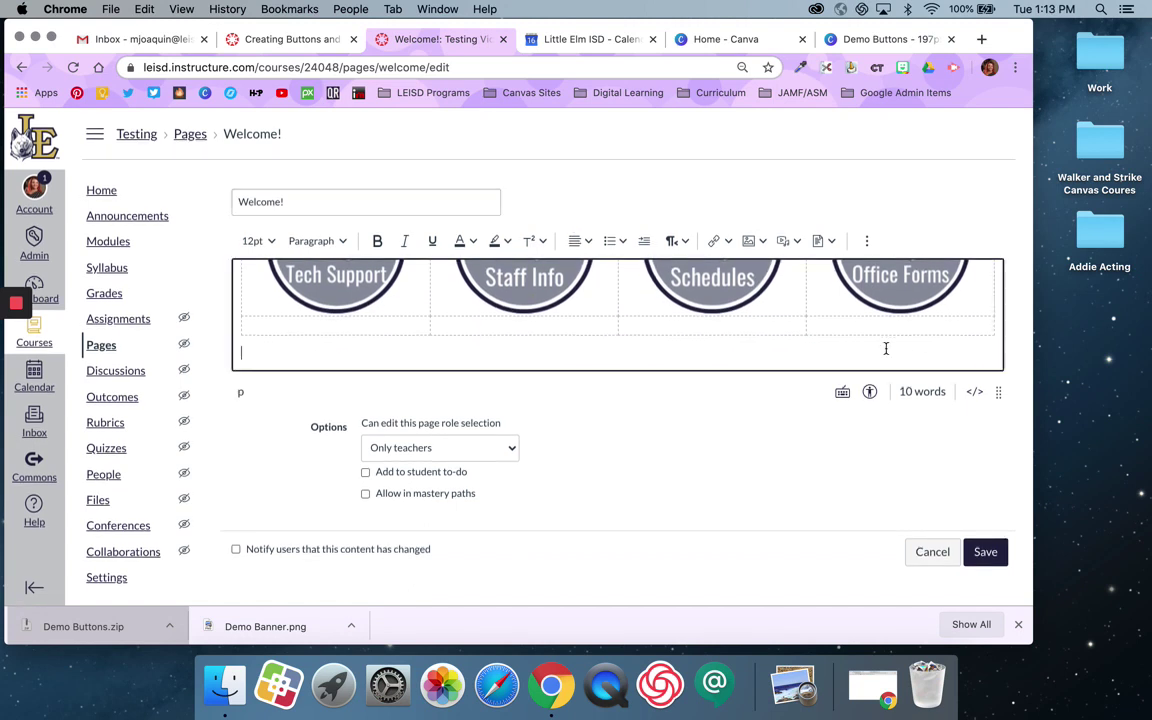
{"action": "left_click", "coordinate": [866, 241]}
{"action": "left_click", "coordinate": [894, 242]}
{"action": "mouse_move", "coordinate": [928, 268]}
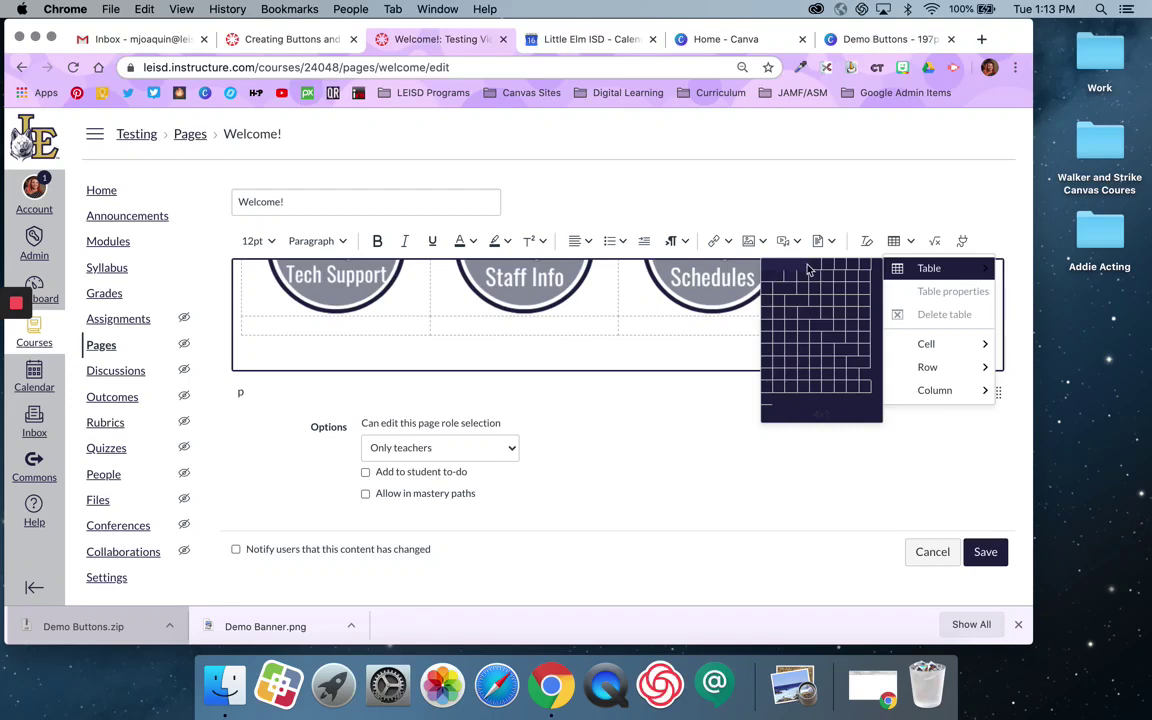
{"action": "left_click", "coordinate": [808, 270]}
Step: Set the new table's border width to 0, its alignment to Center and its width to auto
{"action": "scroll", "coordinate": [779, 309], "scroll_direction": "down", "scroll_amount": 6}
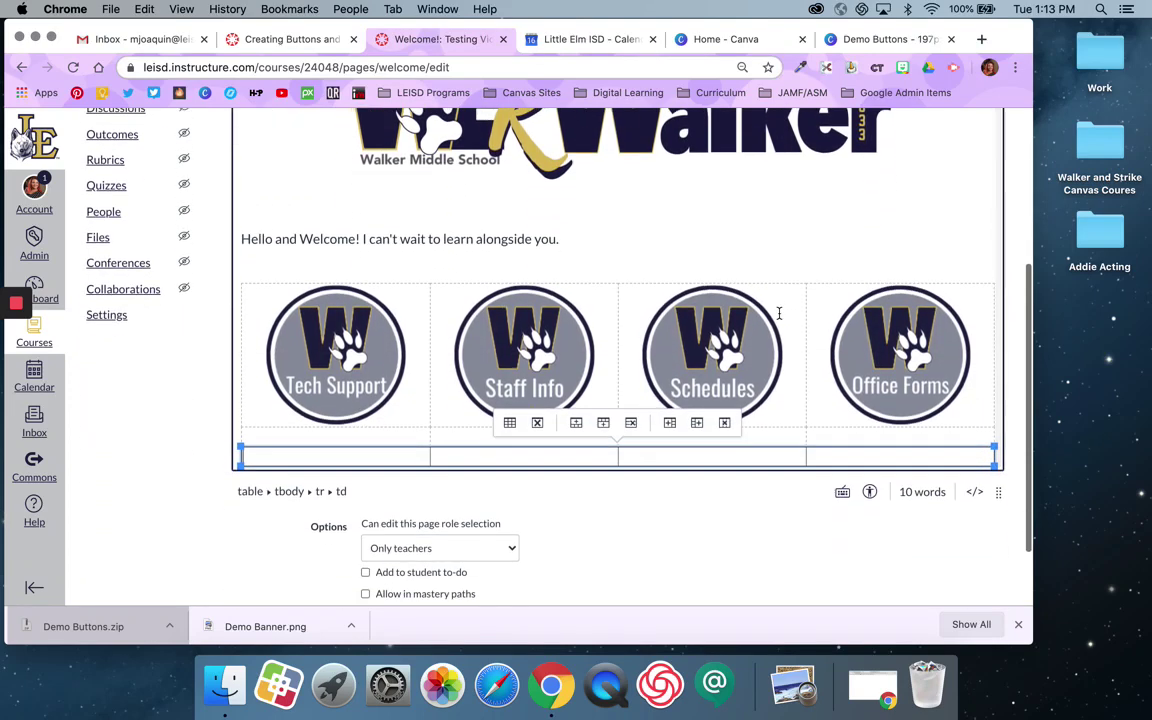
{"action": "left_click", "coordinate": [509, 333]}
{"action": "left_click", "coordinate": [506, 278]}
{"action": "double_click", "coordinate": [486, 421]}
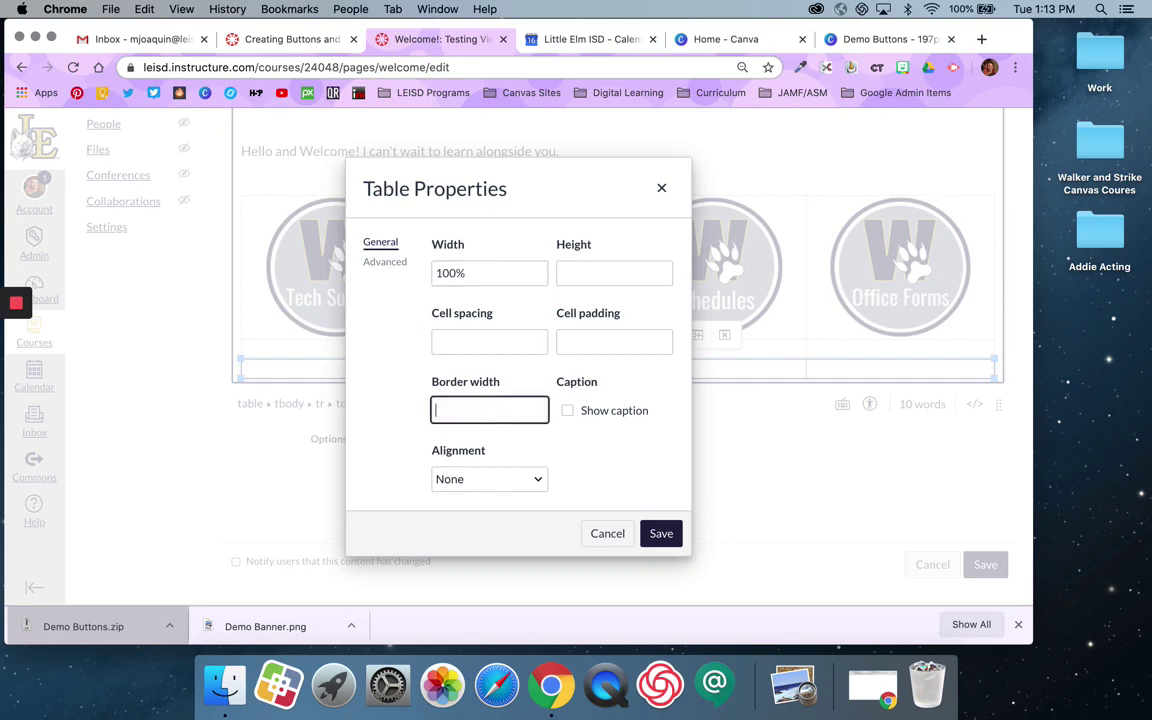
{"action": "left_click", "coordinate": [478, 479]}
{"action": "left_click", "coordinate": [484, 504]}
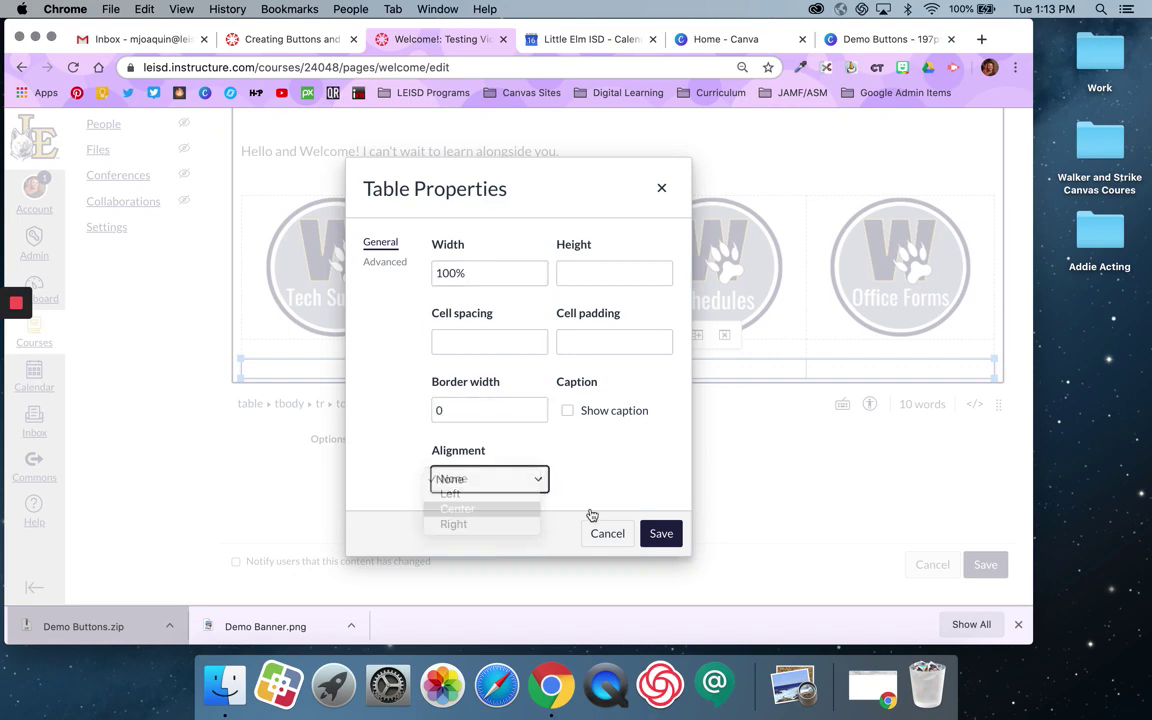
{"action": "left_click", "coordinate": [478, 272]}
{"action": "double_click", "coordinate": [478, 272]}
{"action": "type", "text": "au"}
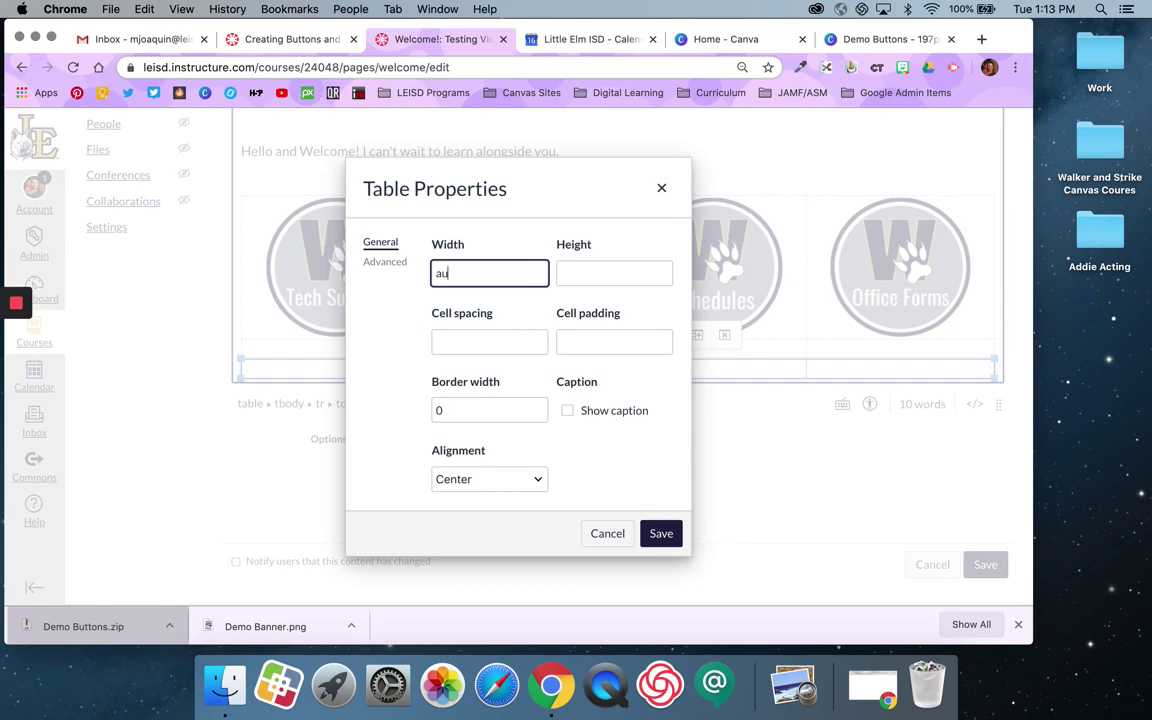
{"action": "type", "text": "to"}
{"action": "left_click", "coordinate": [660, 531]}
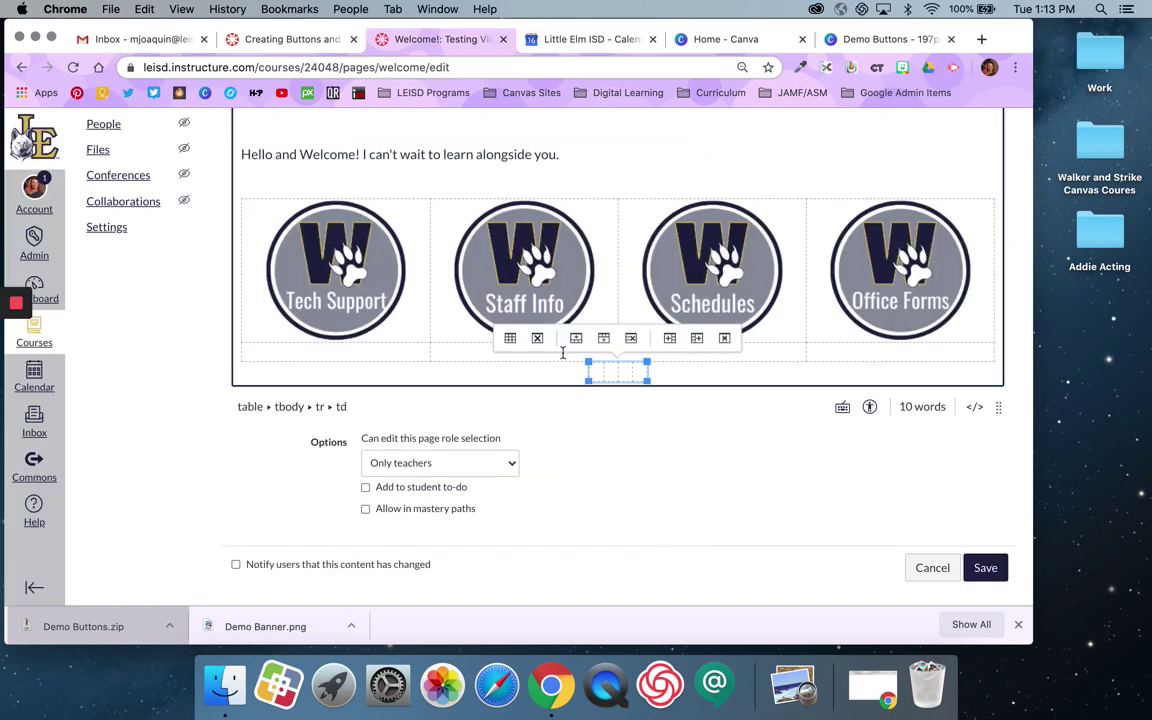
Step: Insert the unit 1 name button from the course images into the first cell of the new table
{"action": "scroll", "coordinate": [699, 242], "scroll_direction": "up", "scroll_amount": 5}
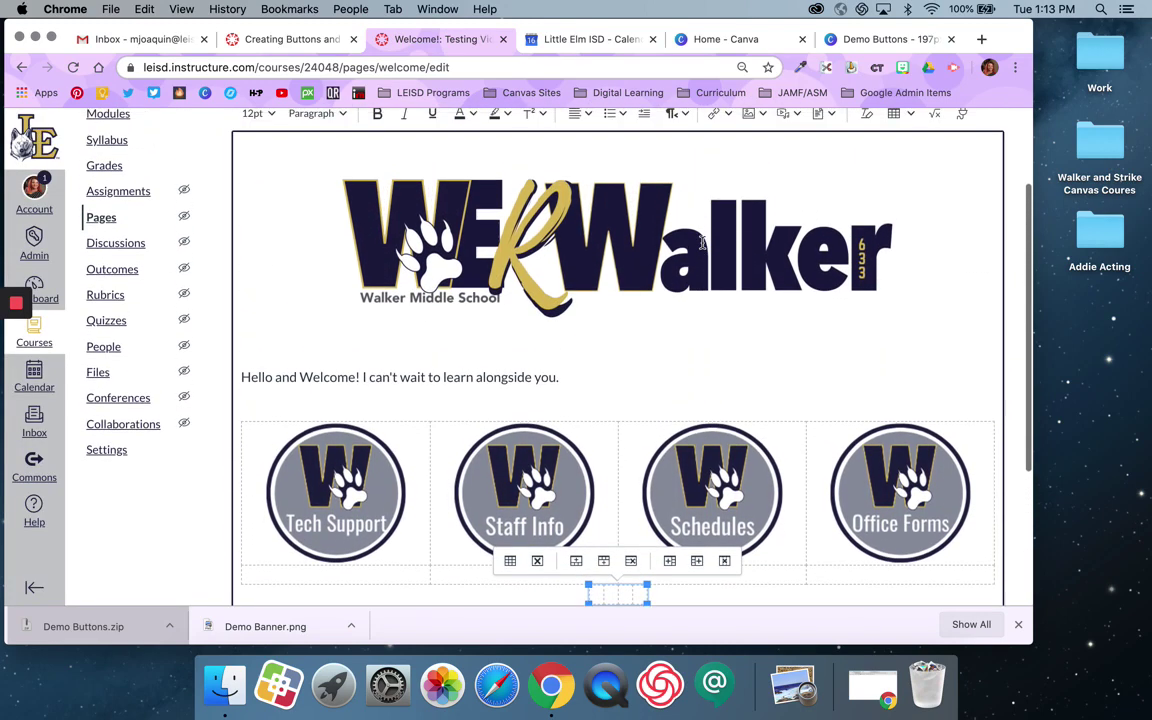
{"action": "left_click", "coordinate": [765, 136]}
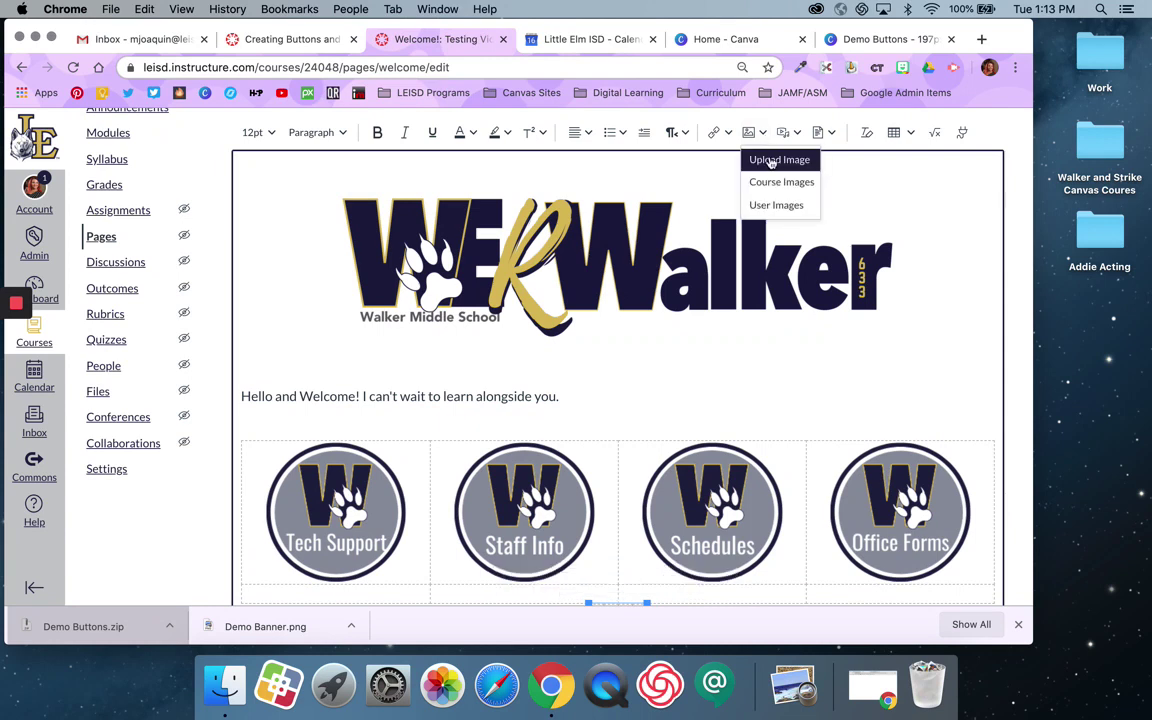
{"action": "left_click", "coordinate": [776, 186]}
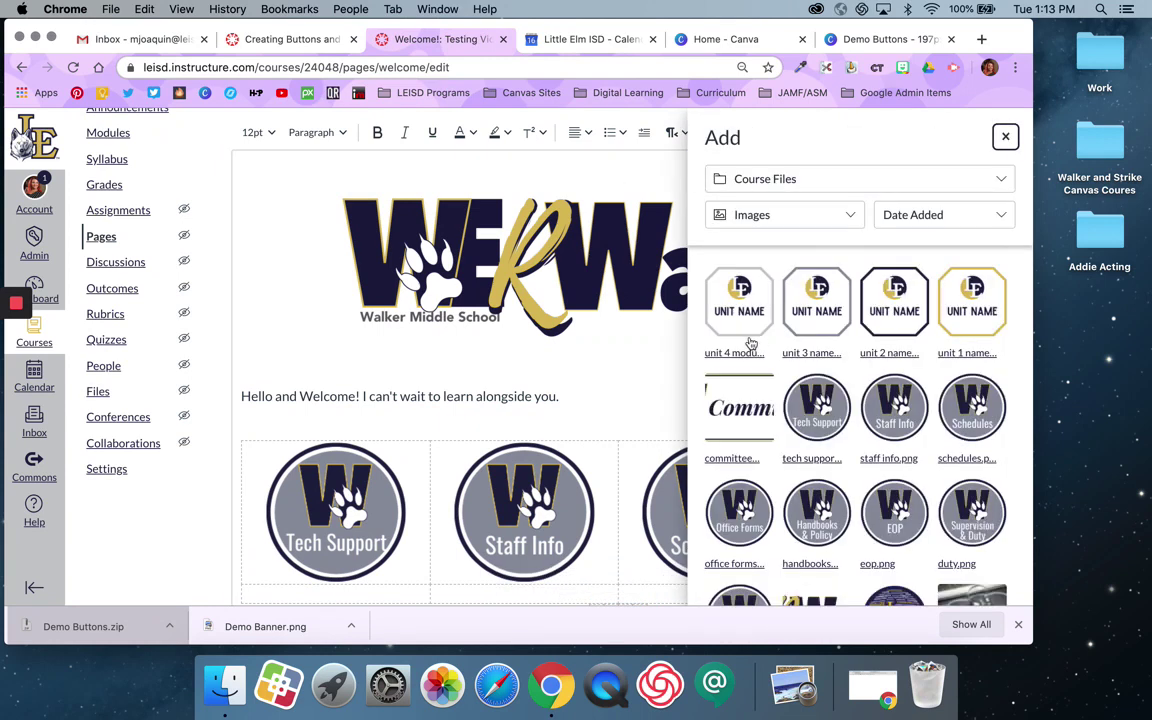
{"action": "left_click", "coordinate": [970, 316]}
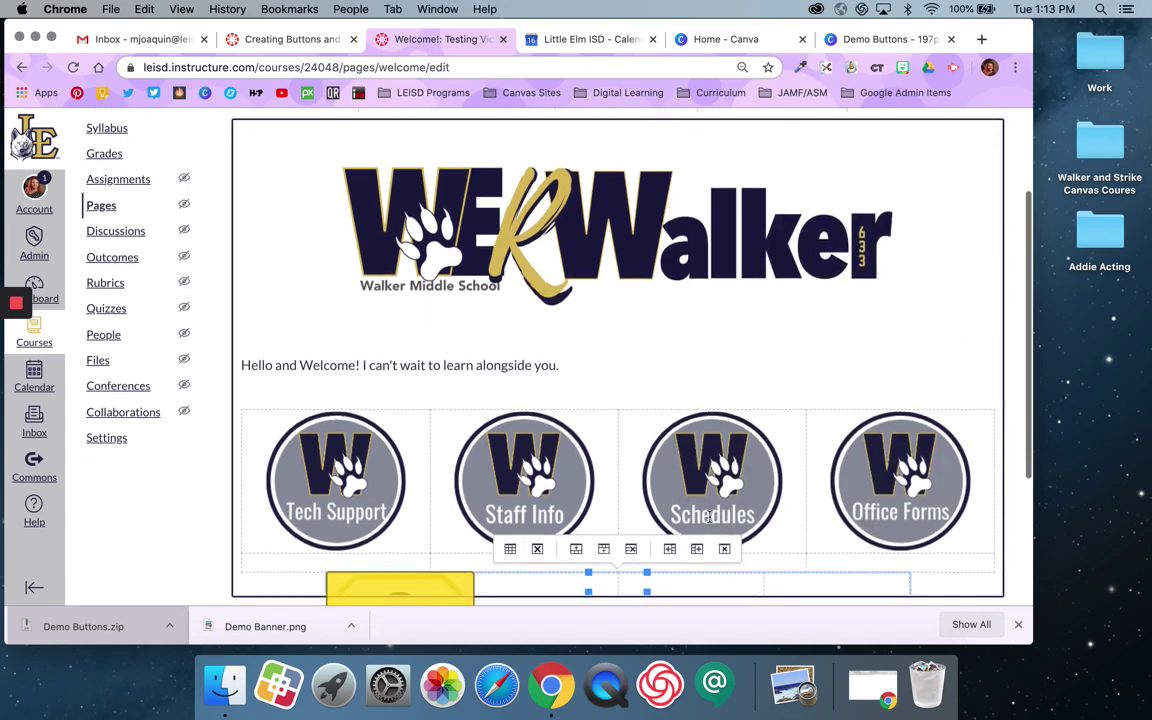
Step: Insert the unit 2 name button from the course images into the second cell of the new table
{"action": "scroll", "coordinate": [532, 522], "scroll_direction": "down", "scroll_amount": 2}
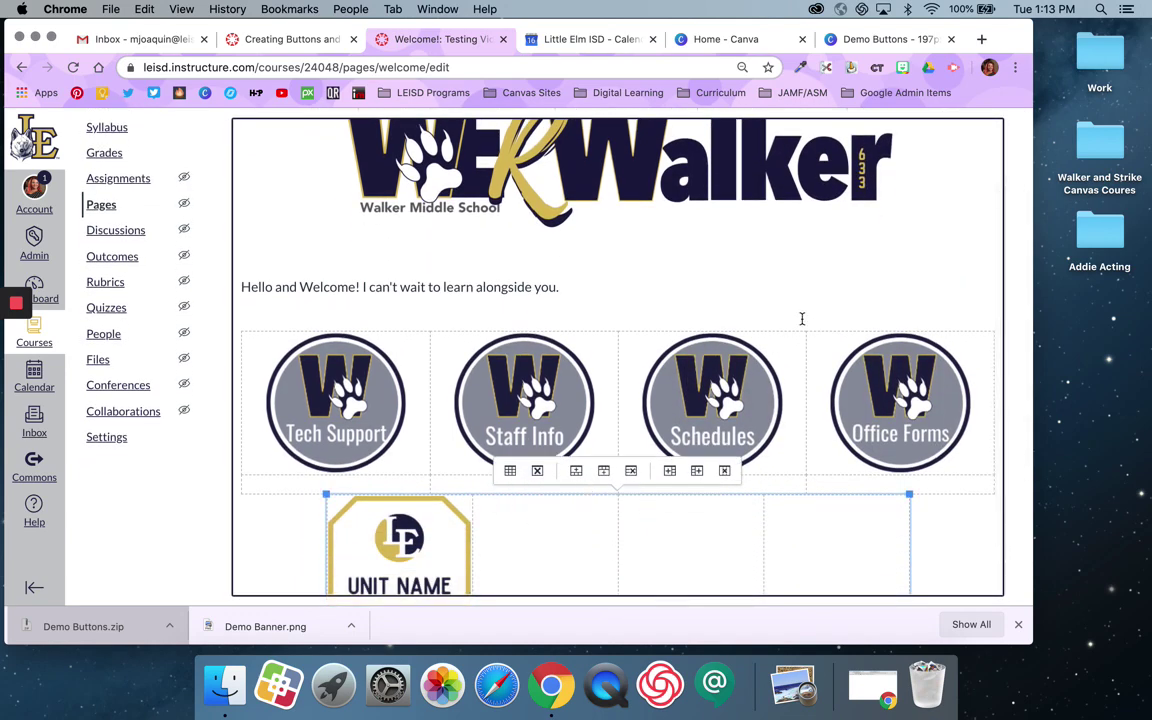
{"action": "scroll", "coordinate": [802, 319], "scroll_direction": "up", "scroll_amount": 5}
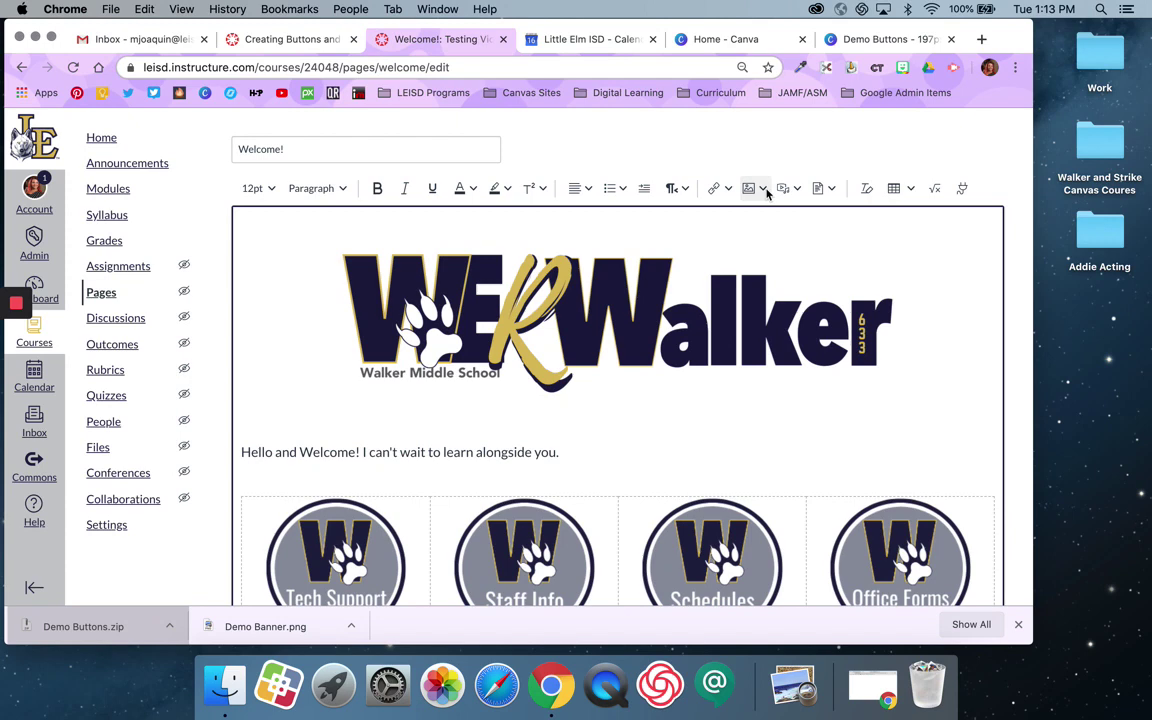
{"action": "left_click", "coordinate": [767, 193]}
{"action": "left_click", "coordinate": [764, 237]}
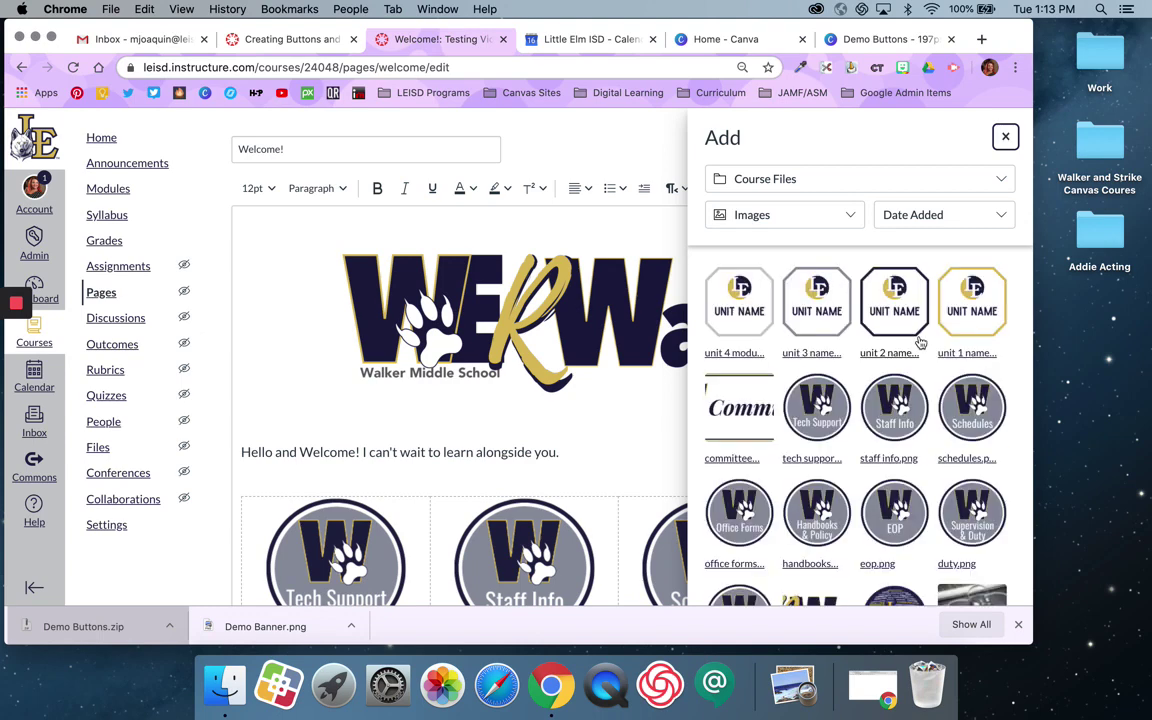
{"action": "left_click", "coordinate": [918, 341]}
{"action": "key", "text": "ctrl+v"}
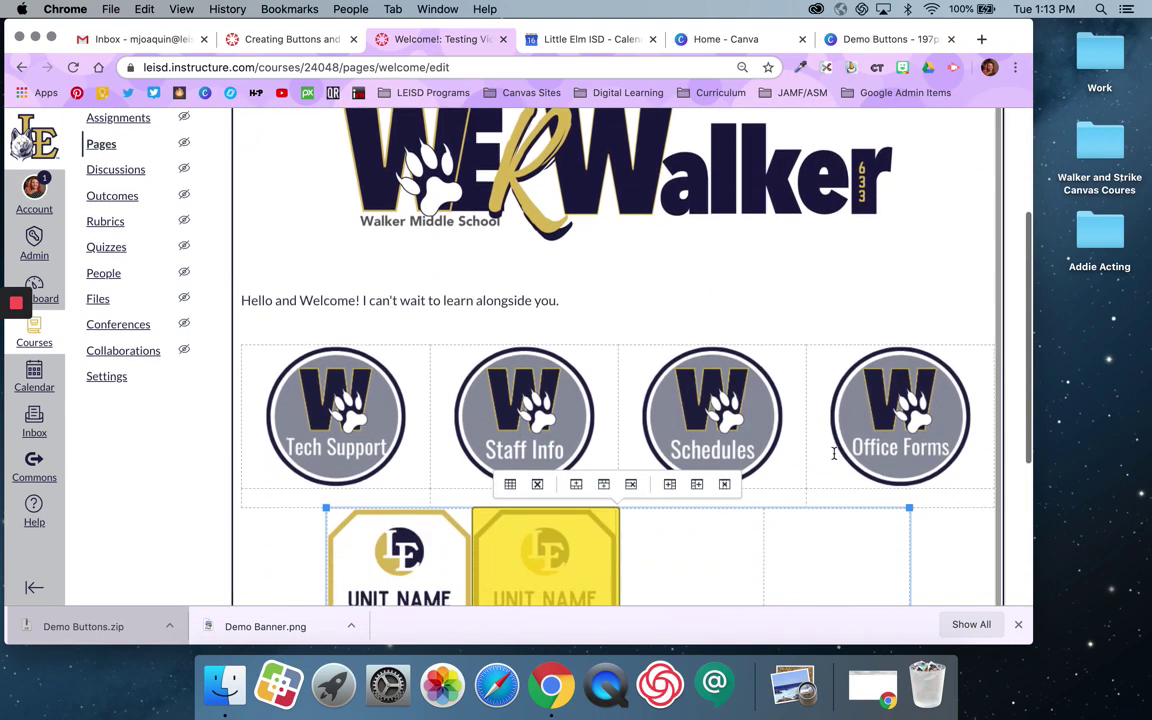
Step: Insert the unit 3 name button from the course images into the third cell of the new table
{"action": "scroll", "coordinate": [881, 327], "scroll_direction": "up", "scroll_amount": 5}
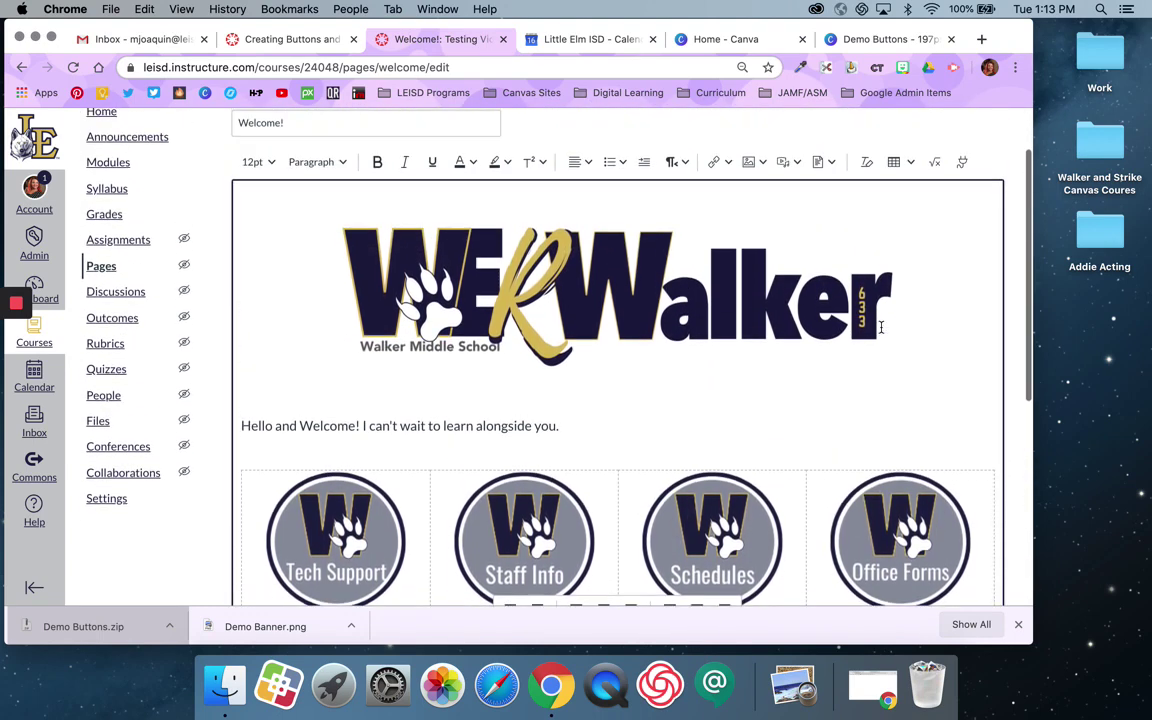
{"action": "left_click", "coordinate": [750, 168]}
{"action": "left_click", "coordinate": [781, 218]}
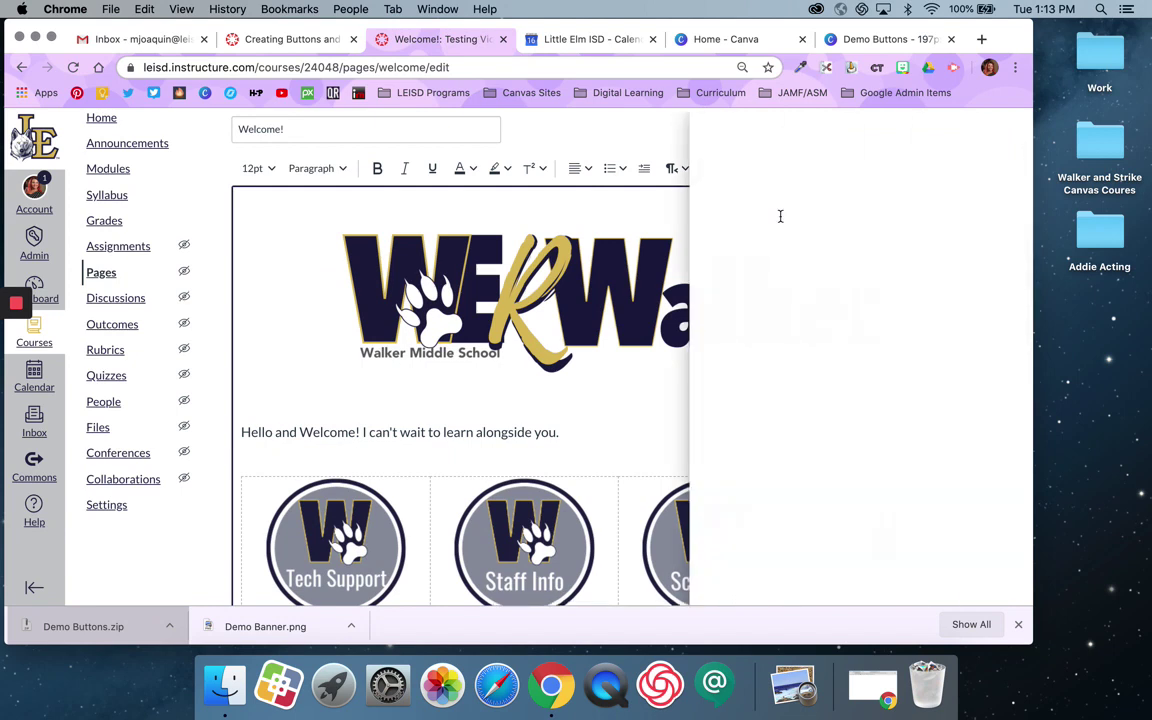
{"action": "left_click", "coordinate": [820, 304]}
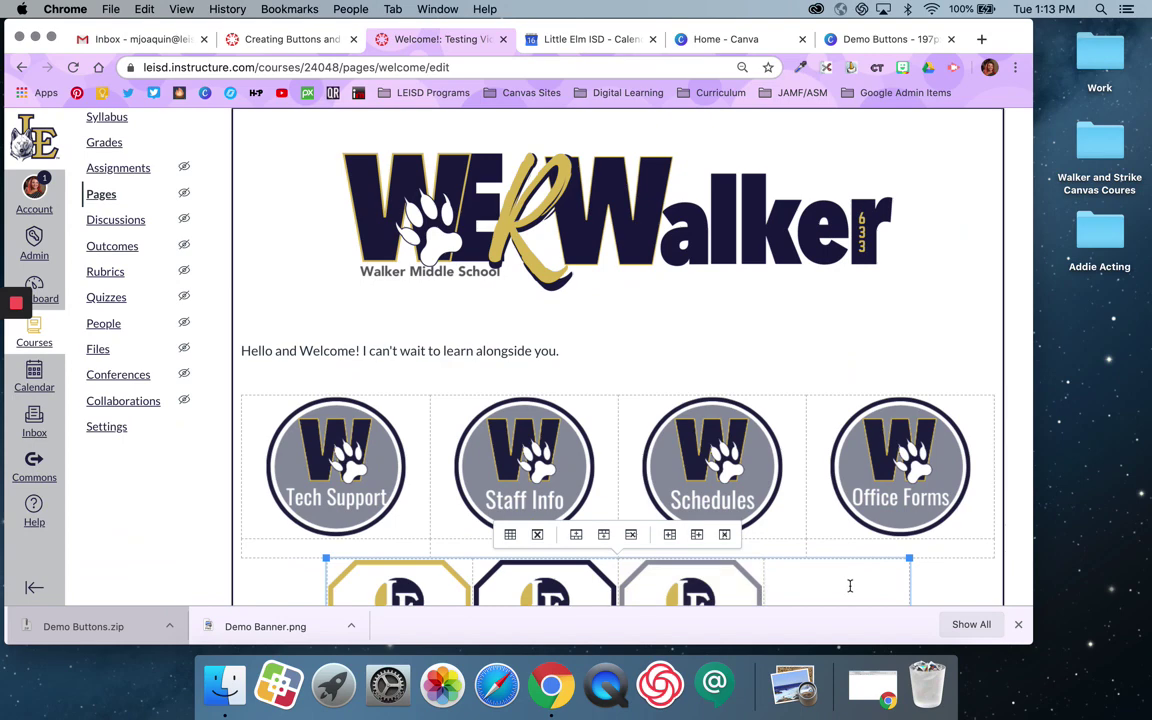
Step: Insert the unit 4 module button from the course images into the fourth cell of the new table
{"action": "scroll", "coordinate": [849, 585], "scroll_direction": "down", "scroll_amount": 1}
{"action": "scroll", "coordinate": [870, 453], "scroll_direction": "up", "scroll_amount": 5}
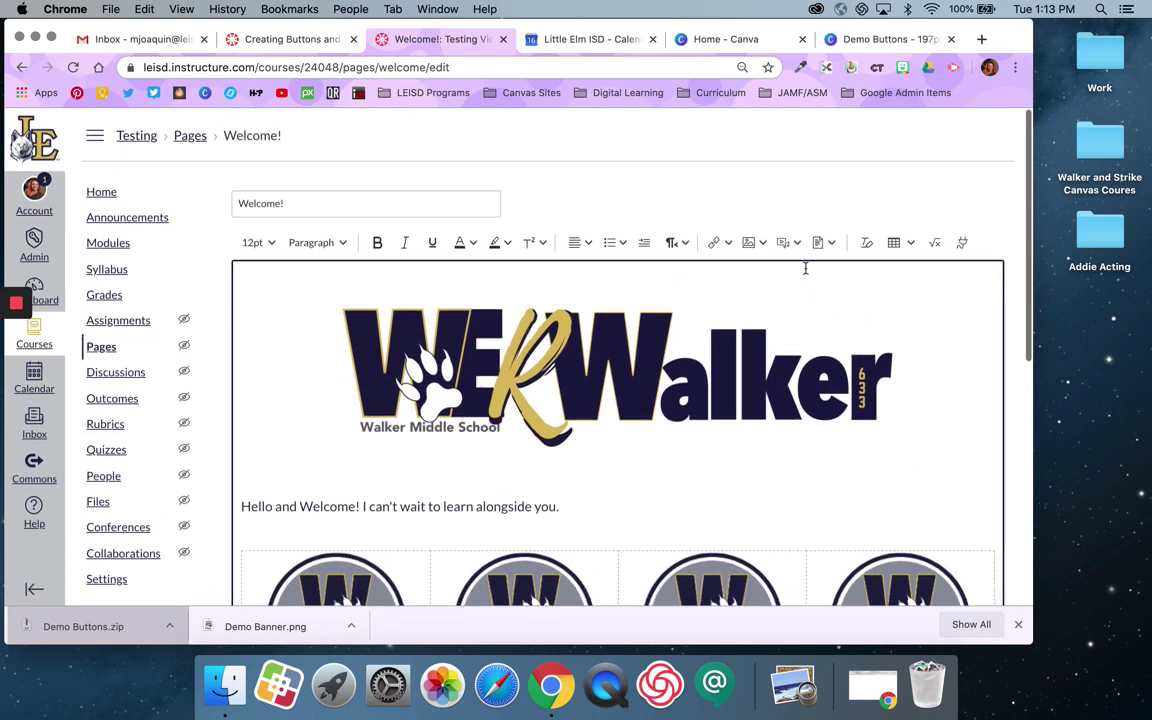
{"action": "left_click", "coordinate": [752, 241]}
{"action": "left_click", "coordinate": [773, 291]}
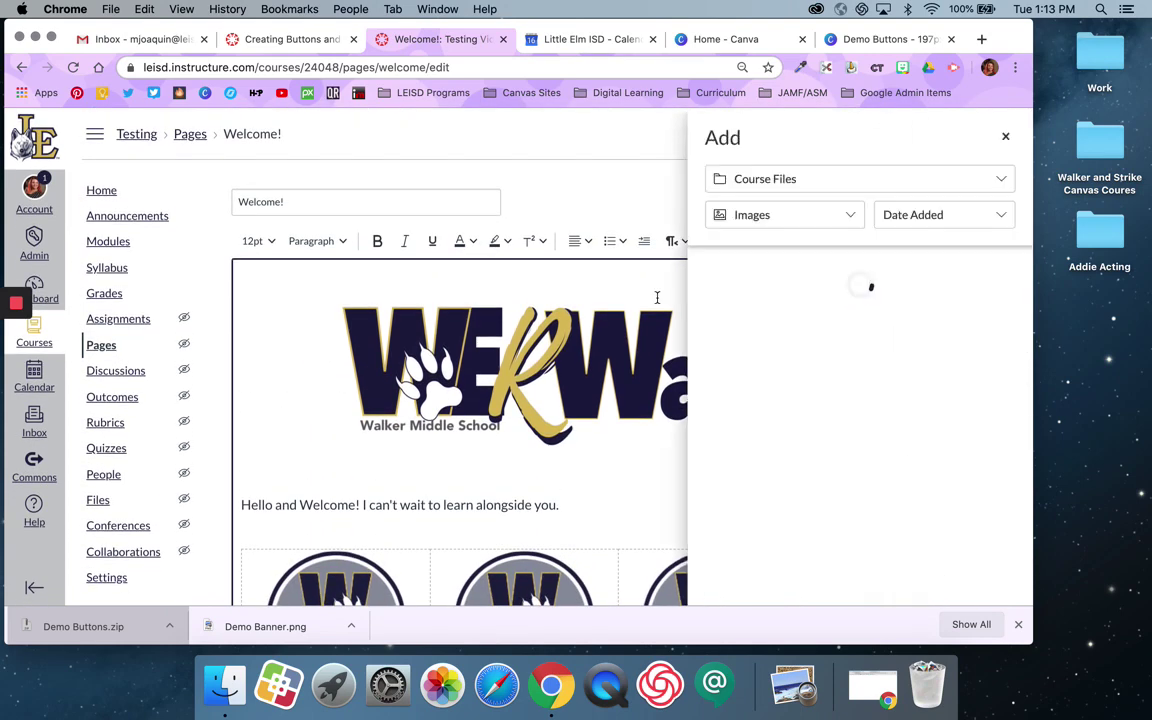
{"action": "left_click", "coordinate": [733, 320]}
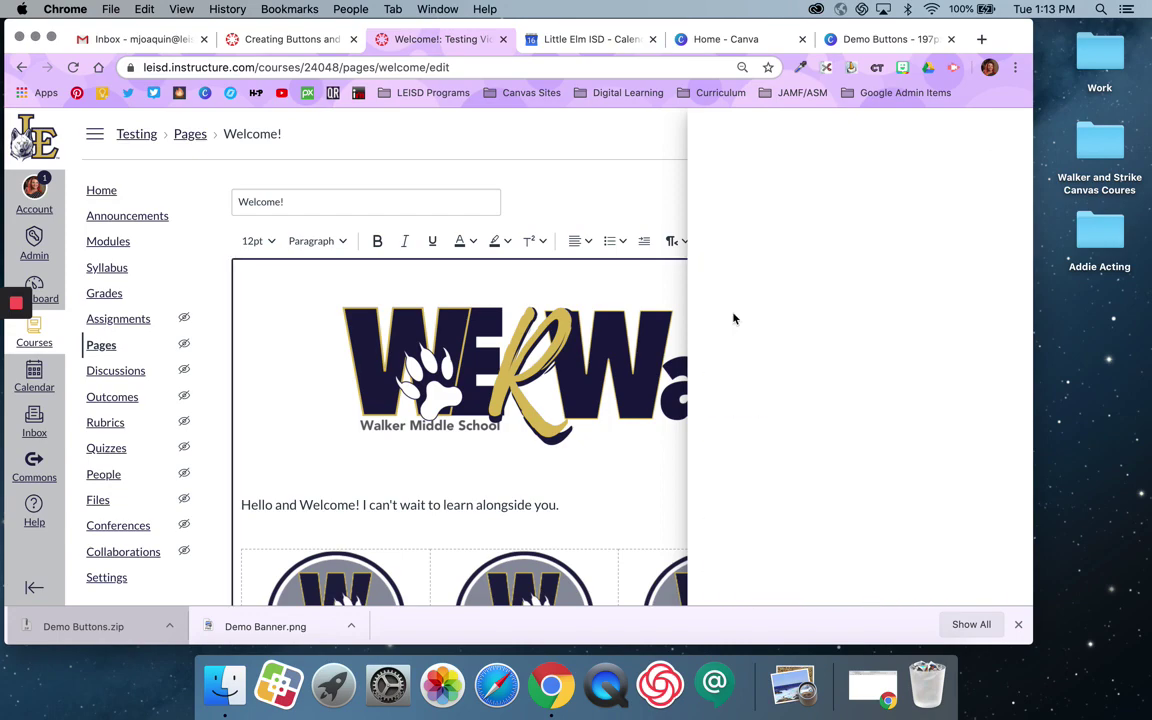
{"action": "scroll", "coordinate": [870, 440], "scroll_direction": "down", "scroll_amount": 5}
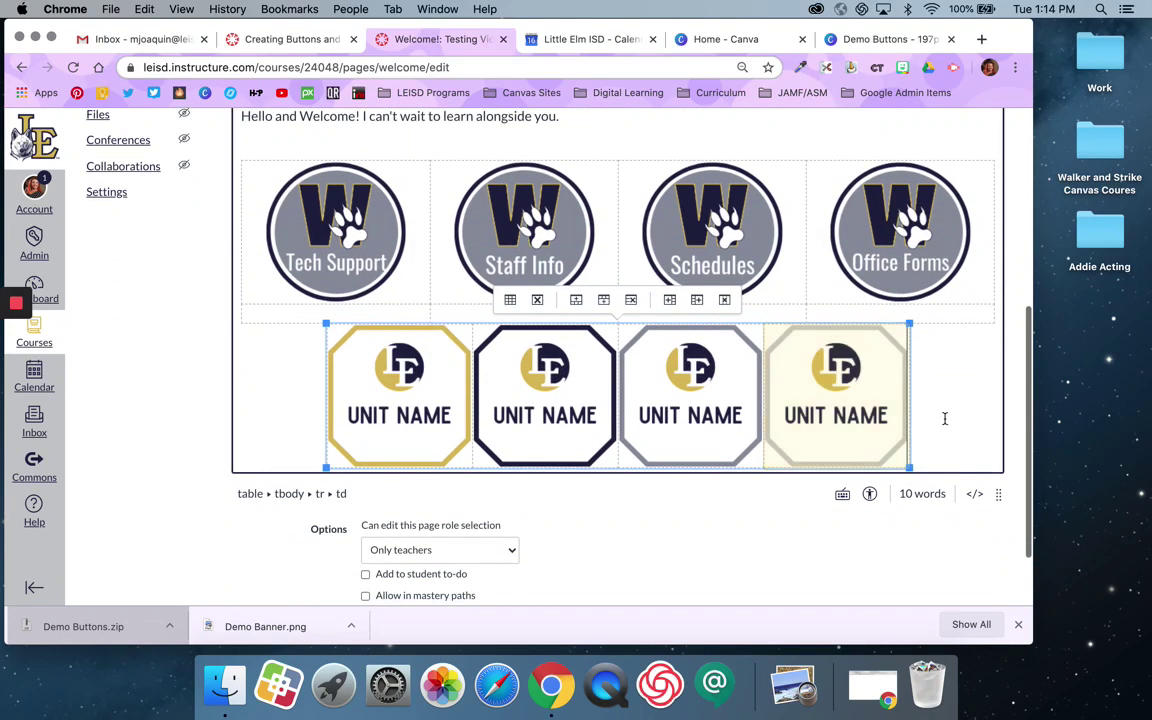
Step: Delete the existing Walker banner image above the welcome text
{"action": "scroll", "coordinate": [944, 418], "scroll_direction": "up", "scroll_amount": 5}
{"action": "scroll", "coordinate": [944, 418], "scroll_direction": "up", "scroll_amount": 3}
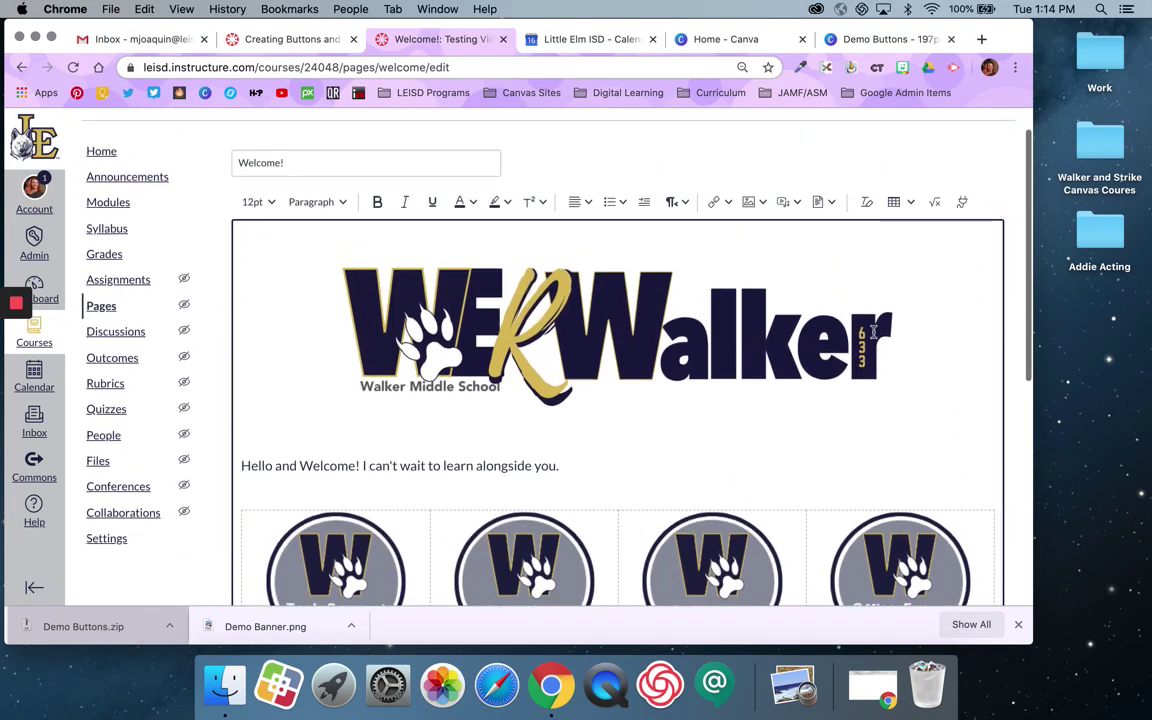
{"action": "left_click", "coordinate": [862, 330]}
{"action": "key", "text": "BackSpace"}
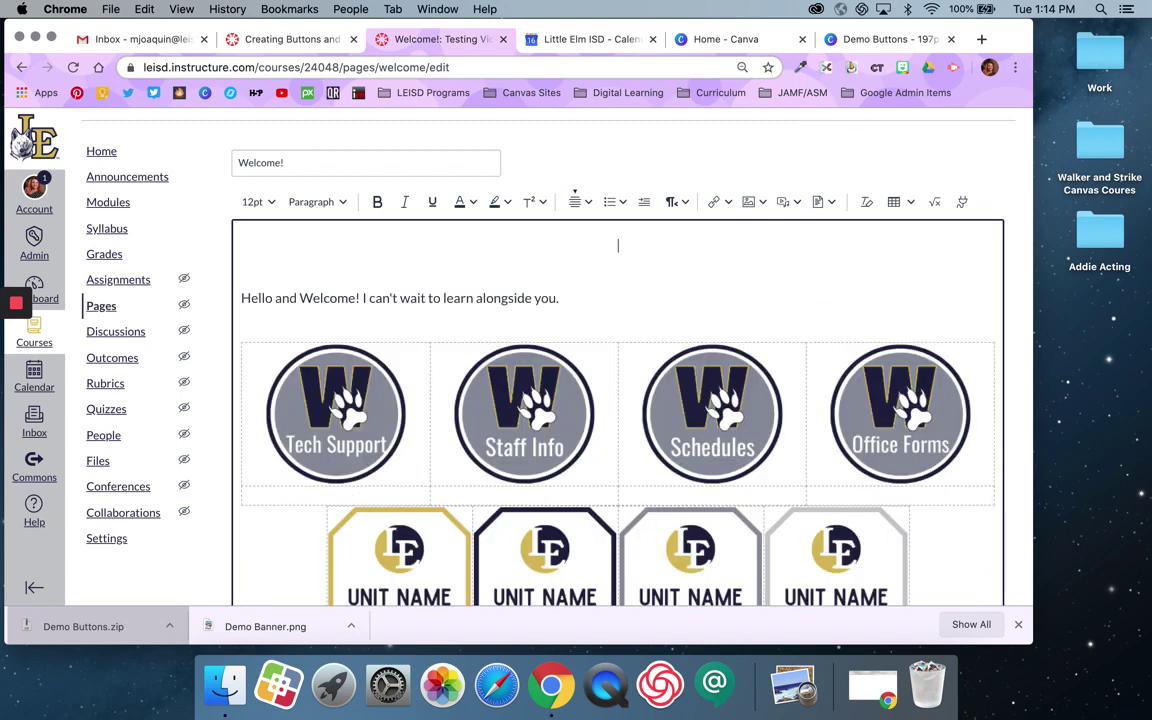
Step: Upload Demo Banner.png from the Downloads folder as the new banner above the welcome text
{"action": "left_click", "coordinate": [763, 204]}
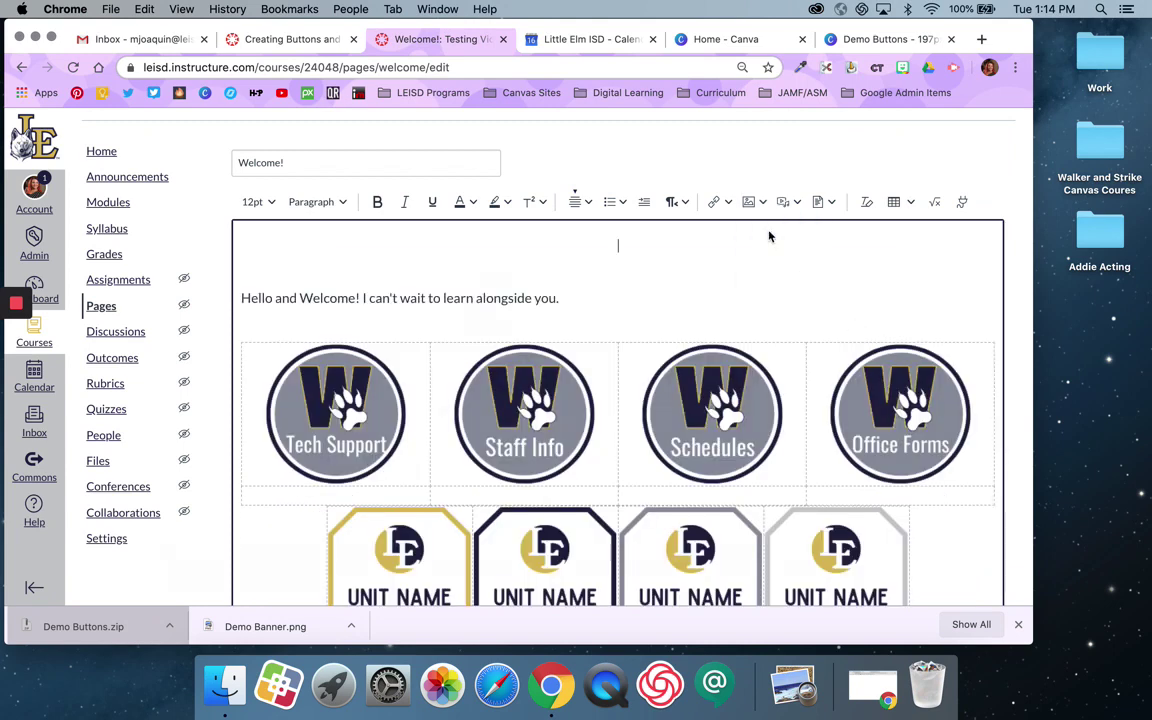
{"action": "left_click", "coordinate": [770, 230]}
{"action": "left_click", "coordinate": [491, 349]}
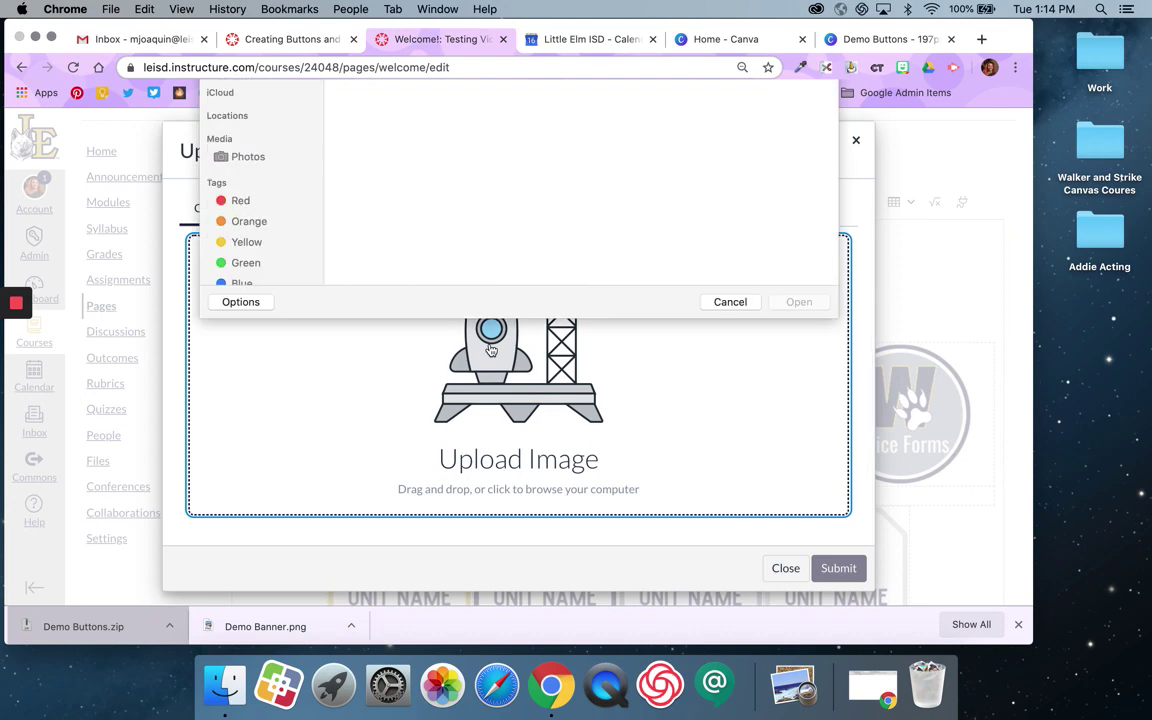
{"action": "left_click", "coordinate": [469, 99]}
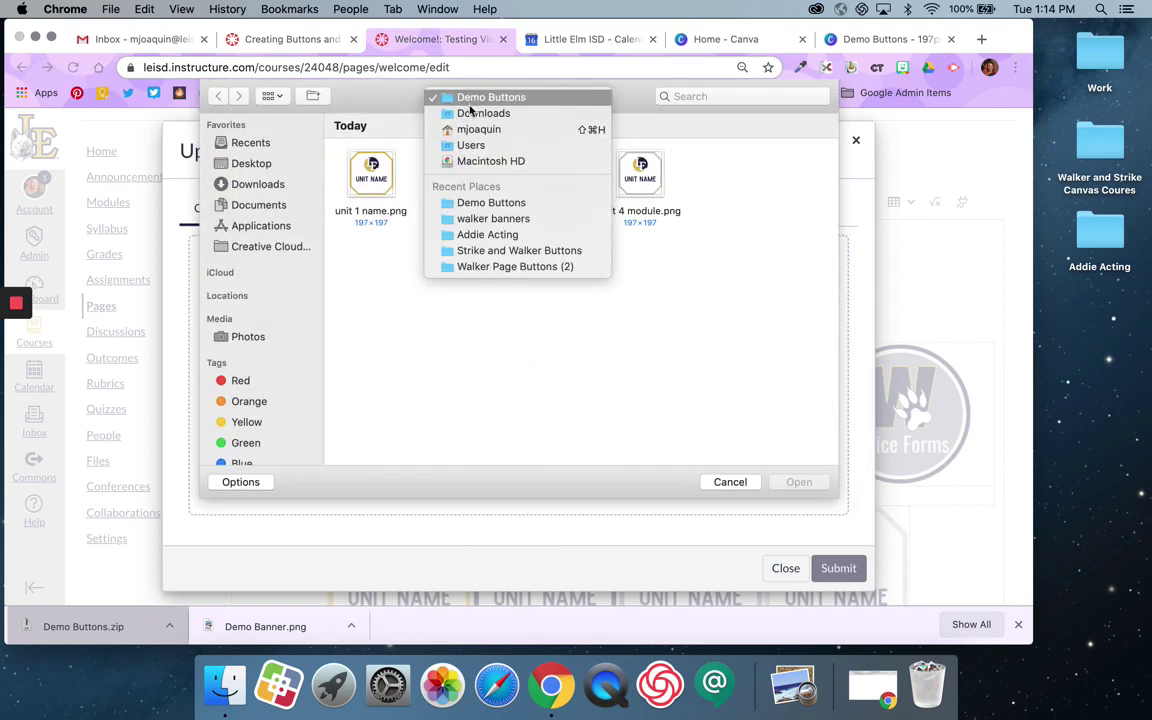
{"action": "left_click", "coordinate": [471, 113]}
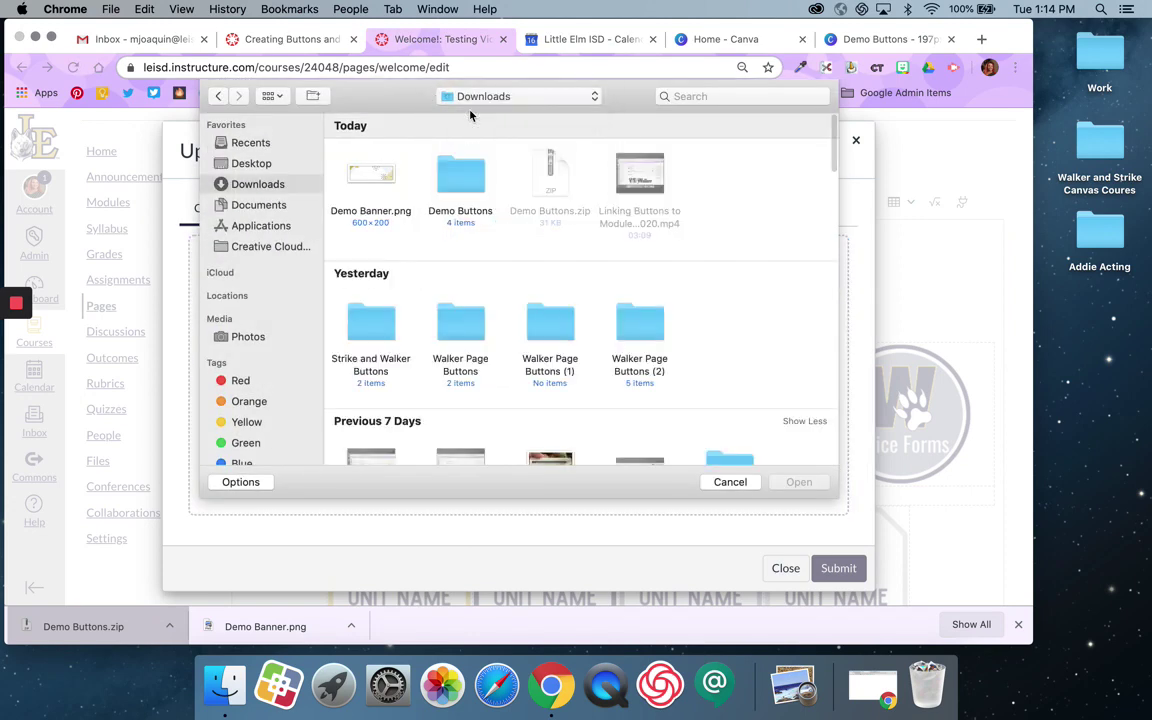
{"action": "double_click", "coordinate": [363, 180]}
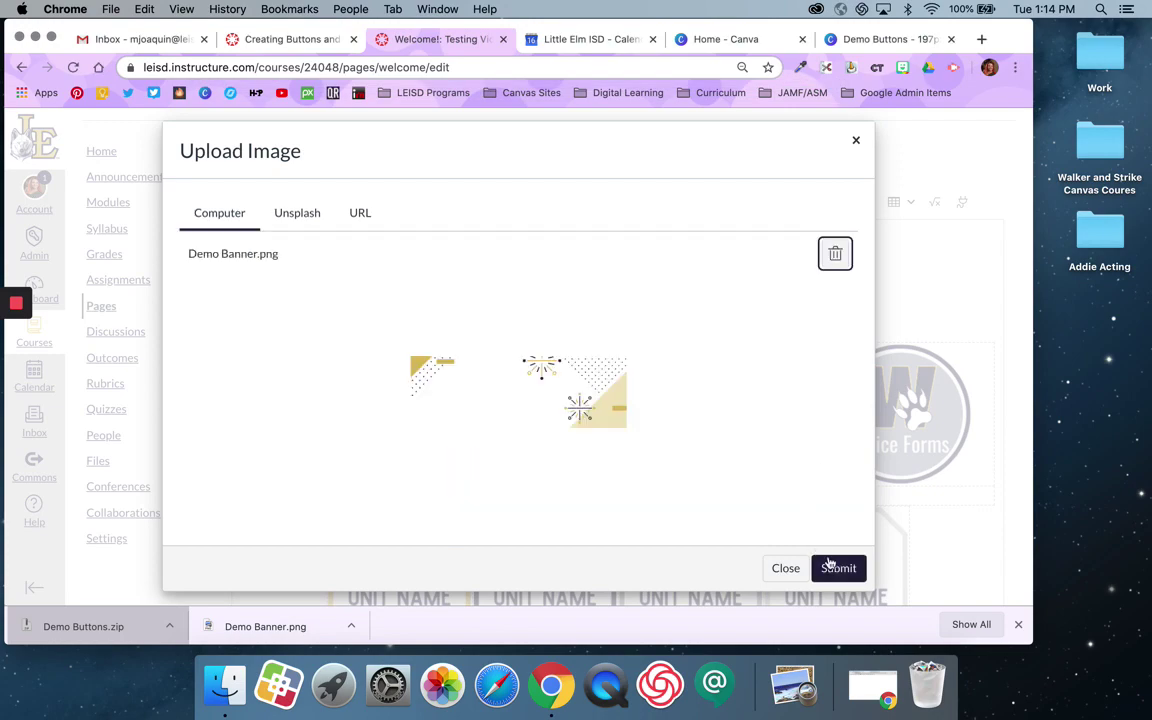
{"action": "left_click", "coordinate": [838, 568]}
{"action": "scroll", "coordinate": [795, 396], "scroll_direction": "down", "scroll_amount": 3}
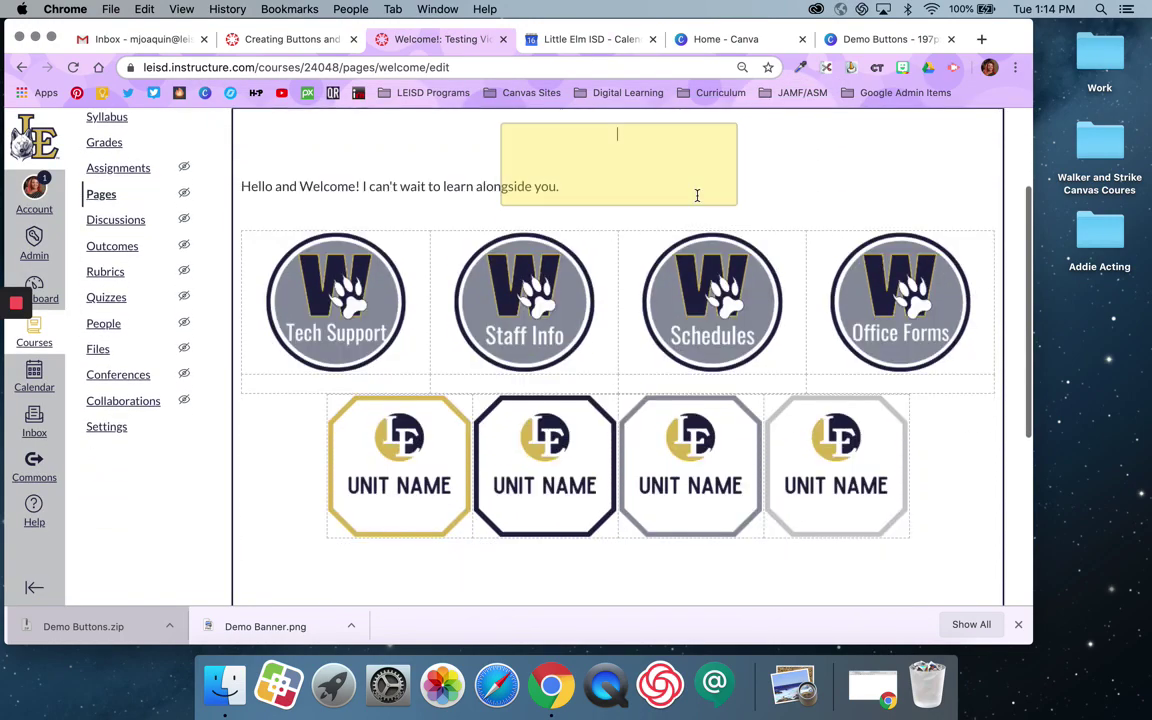
Step: Set the new banner image to a custom size with a width of 800
{"action": "scroll", "coordinate": [663, 168], "scroll_direction": "up", "scroll_amount": 2}
{"action": "left_click", "coordinate": [645, 205]}
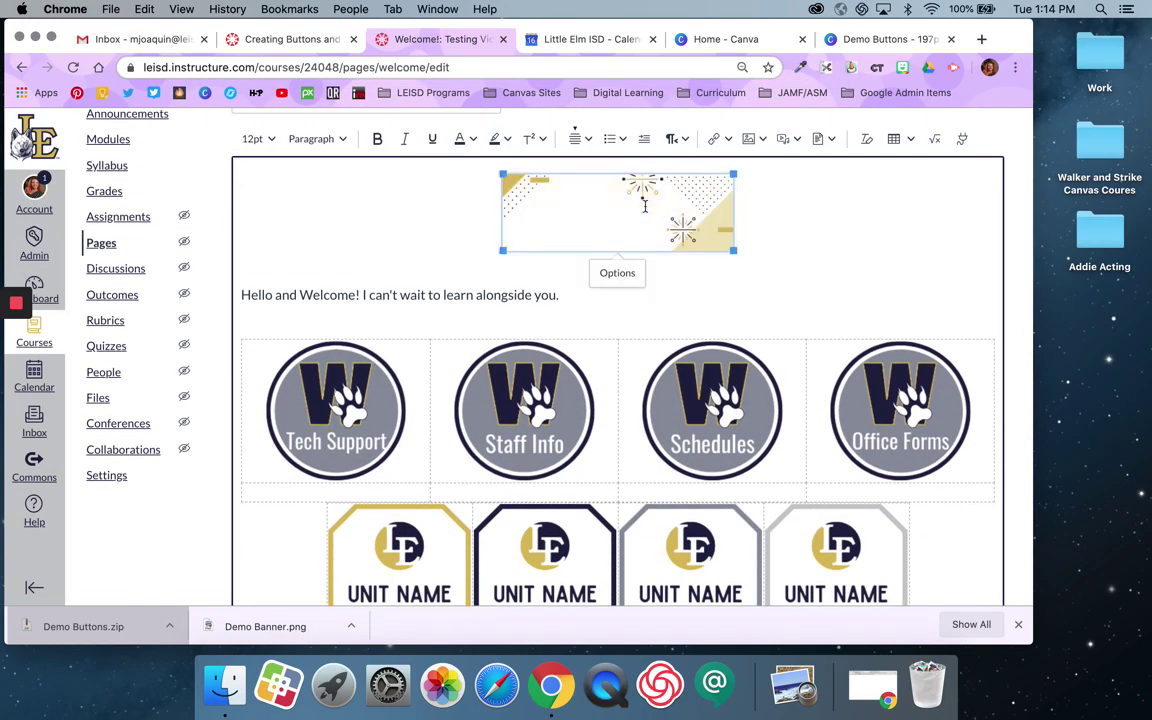
{"action": "left_click", "coordinate": [626, 280]}
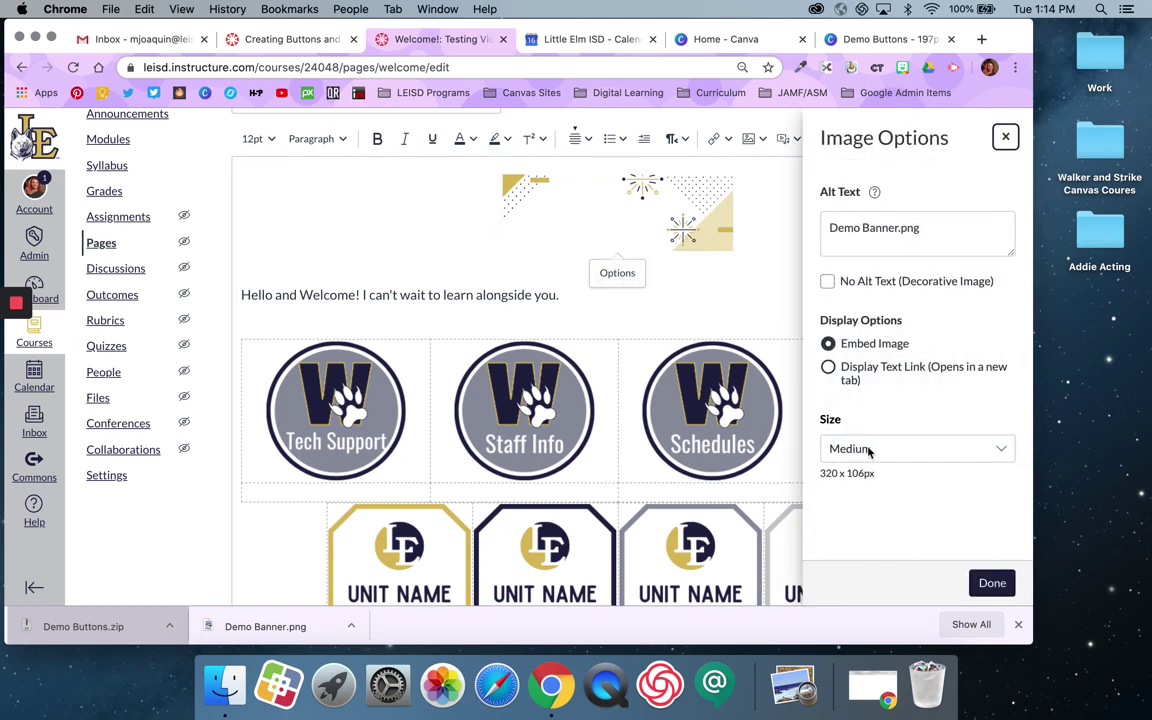
{"action": "left_click", "coordinate": [868, 452]}
{"action": "left_click", "coordinate": [864, 578]}
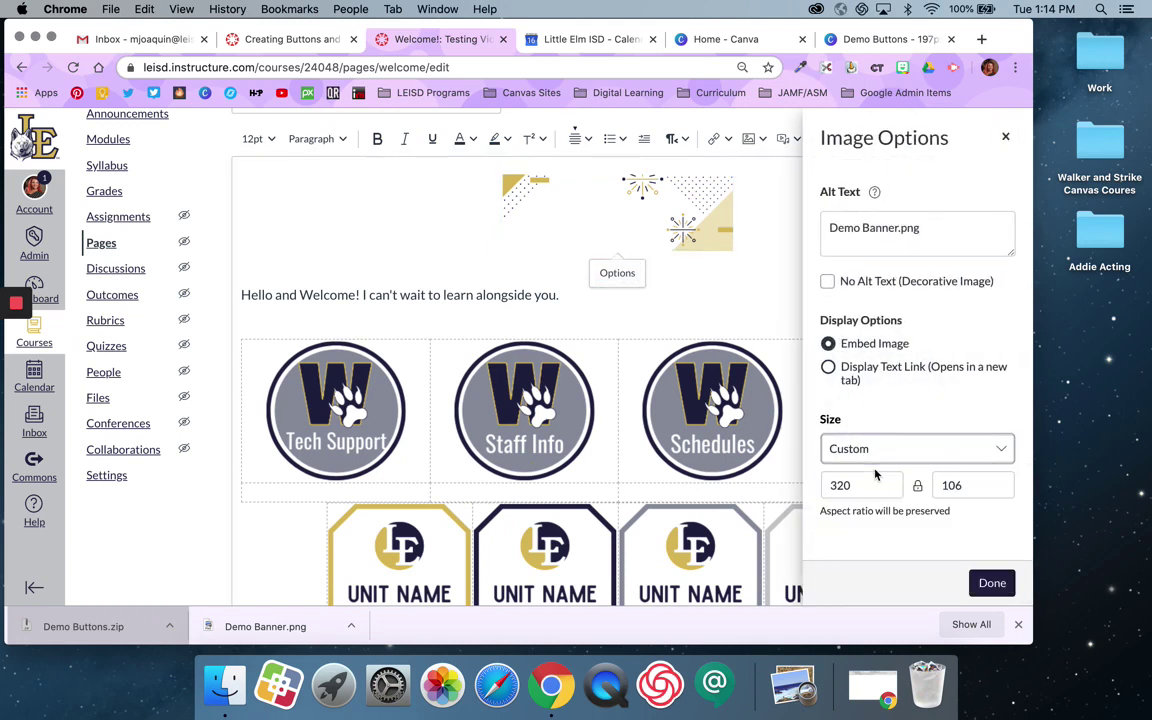
{"action": "type", "text": "800"}
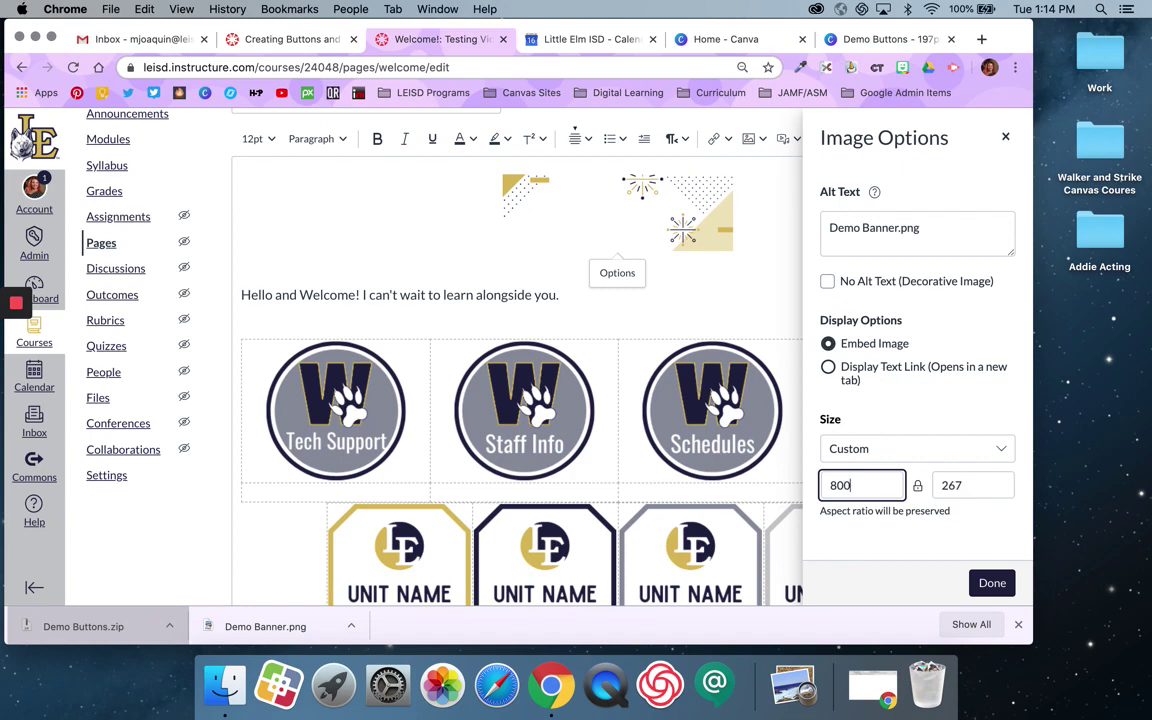
{"action": "left_click", "coordinate": [992, 585]}
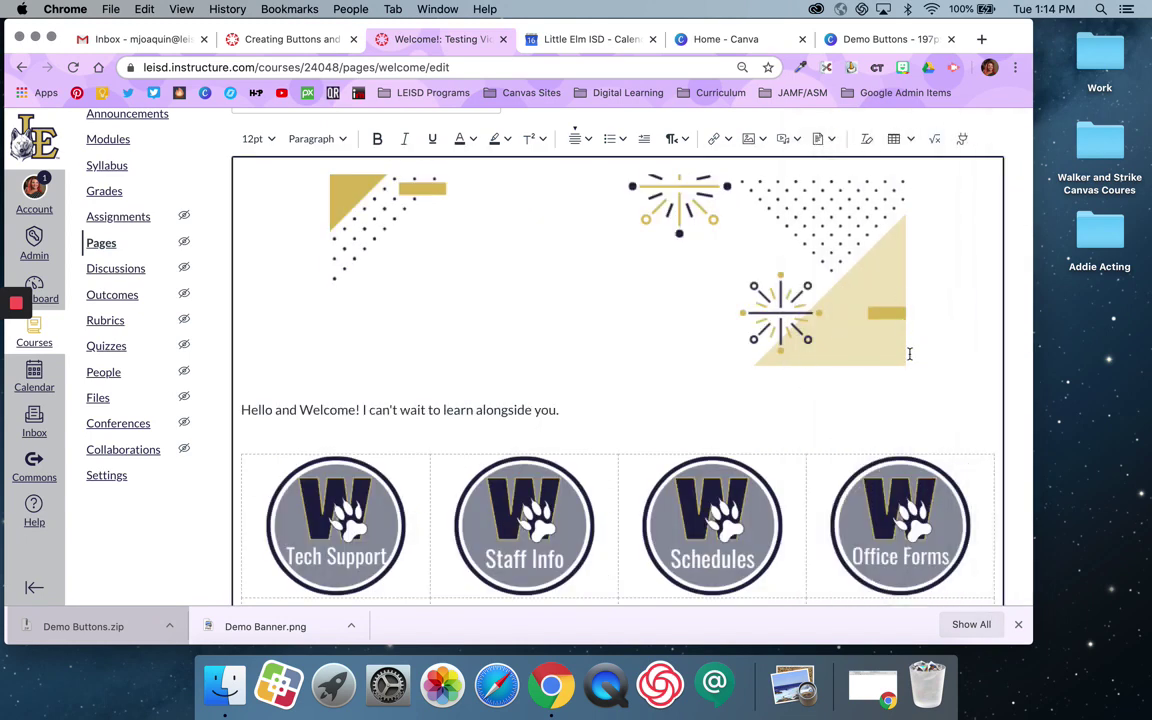
Step: Link the gold unit name button in the first cell to the course module Week 1: 6/9-6/12
{"action": "scroll", "coordinate": [909, 353], "scroll_direction": "down", "scroll_amount": 5}
{"action": "left_click", "coordinate": [422, 368]}
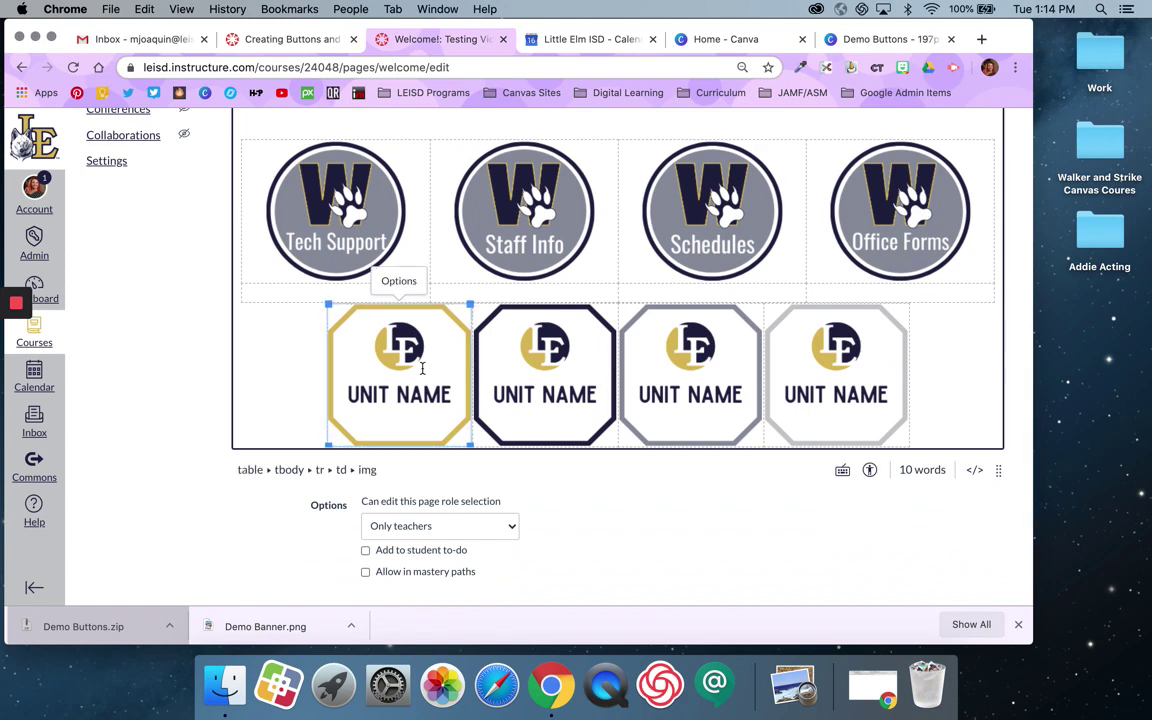
{"action": "scroll", "coordinate": [796, 420], "scroll_direction": "up", "scroll_amount": 4}
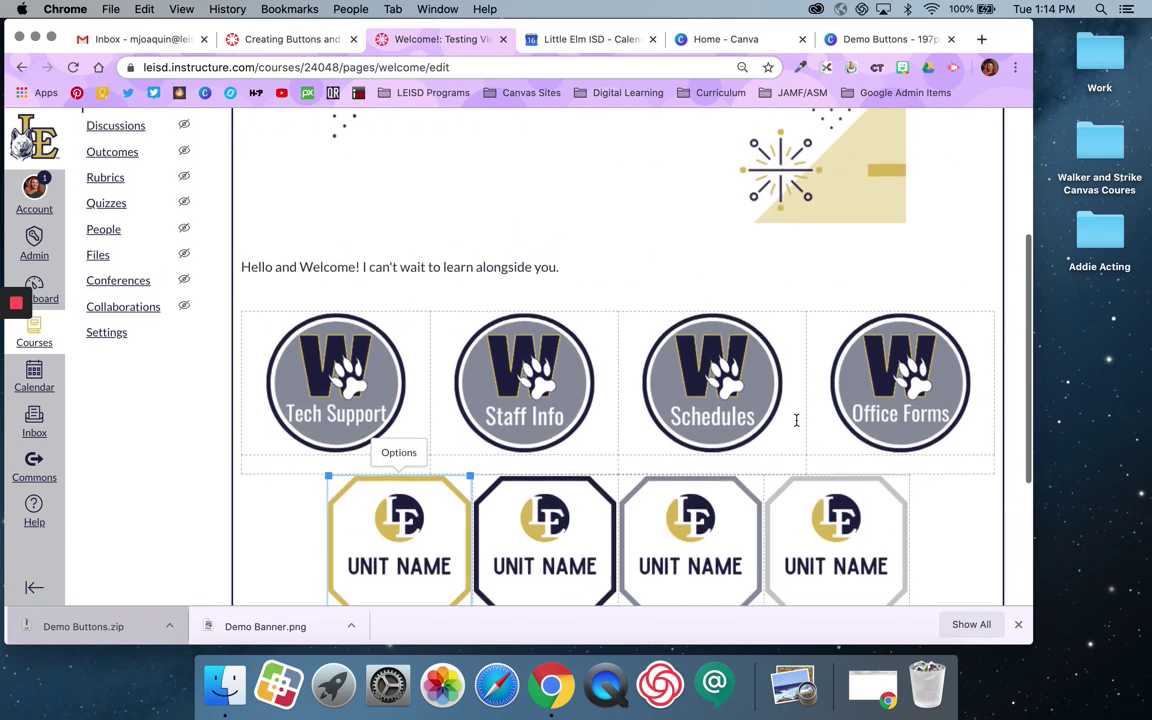
{"action": "scroll", "coordinate": [723, 447], "scroll_direction": "up", "scroll_amount": 5}
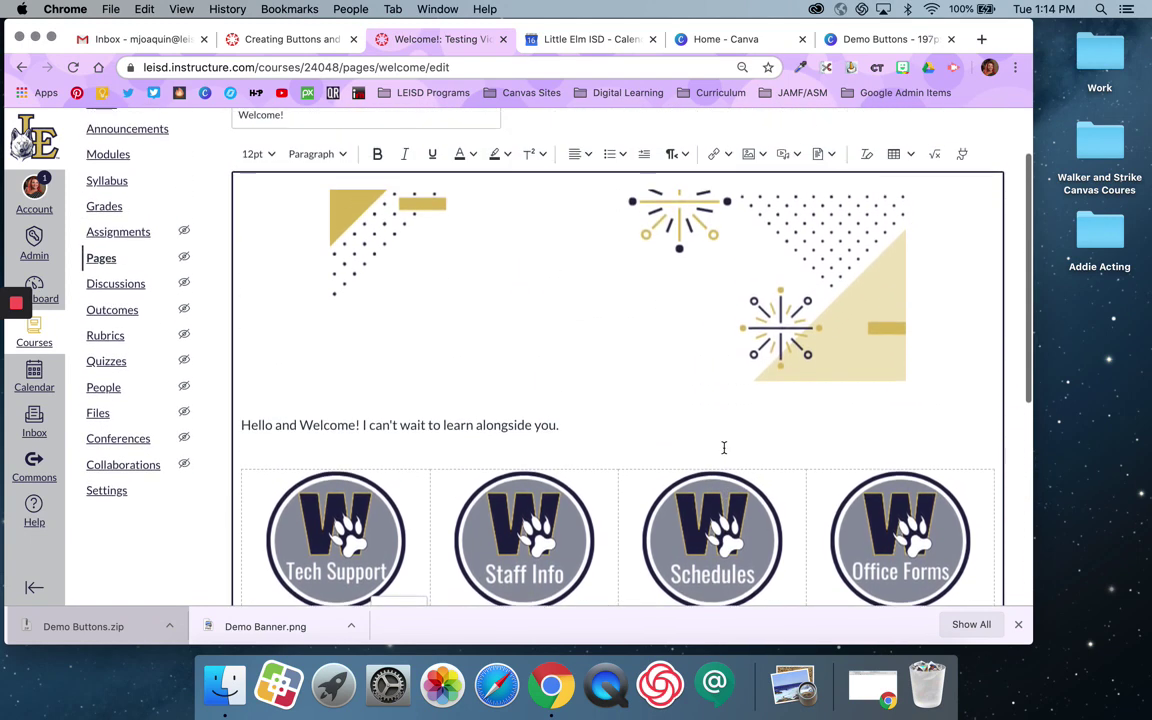
{"action": "left_click", "coordinate": [724, 207]}
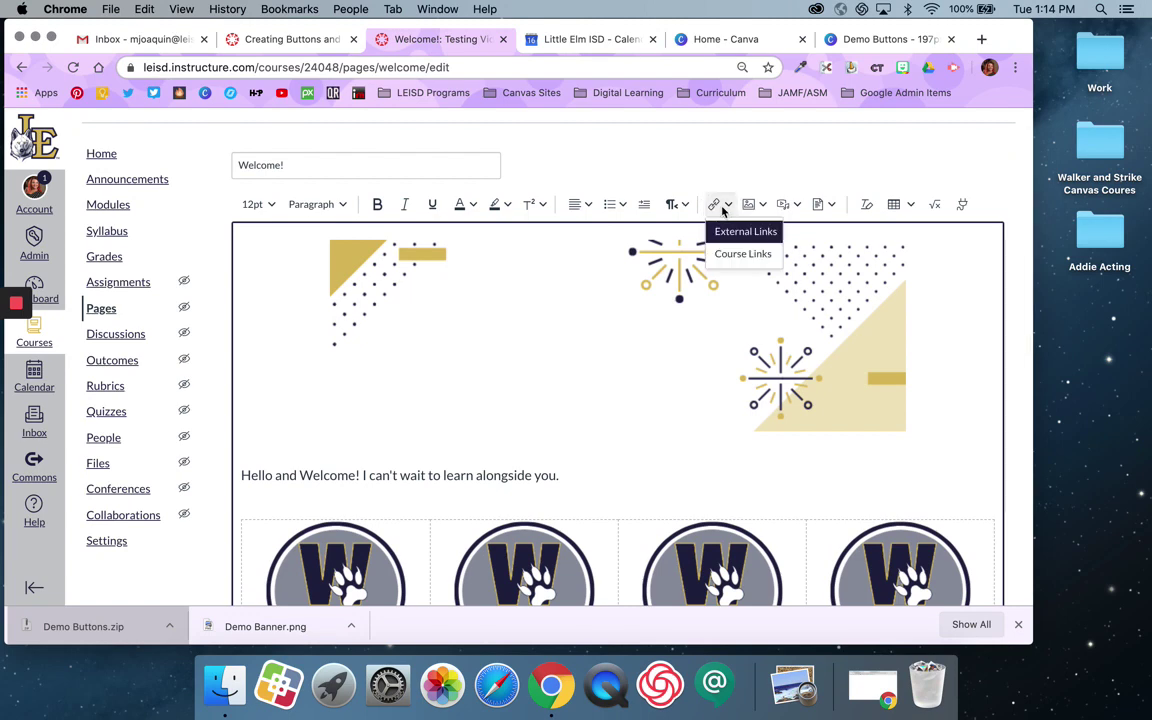
{"action": "left_click", "coordinate": [741, 254]}
{"action": "scroll", "coordinate": [895, 357], "scroll_direction": "down", "scroll_amount": 1}
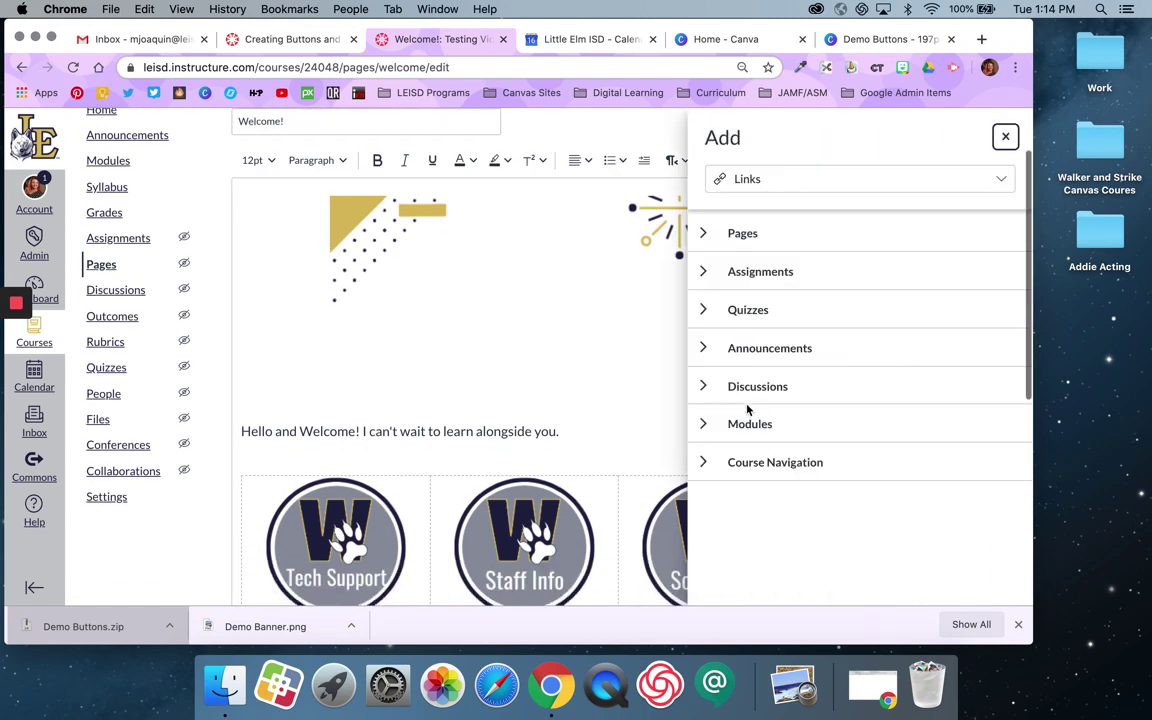
{"action": "left_click", "coordinate": [703, 424]}
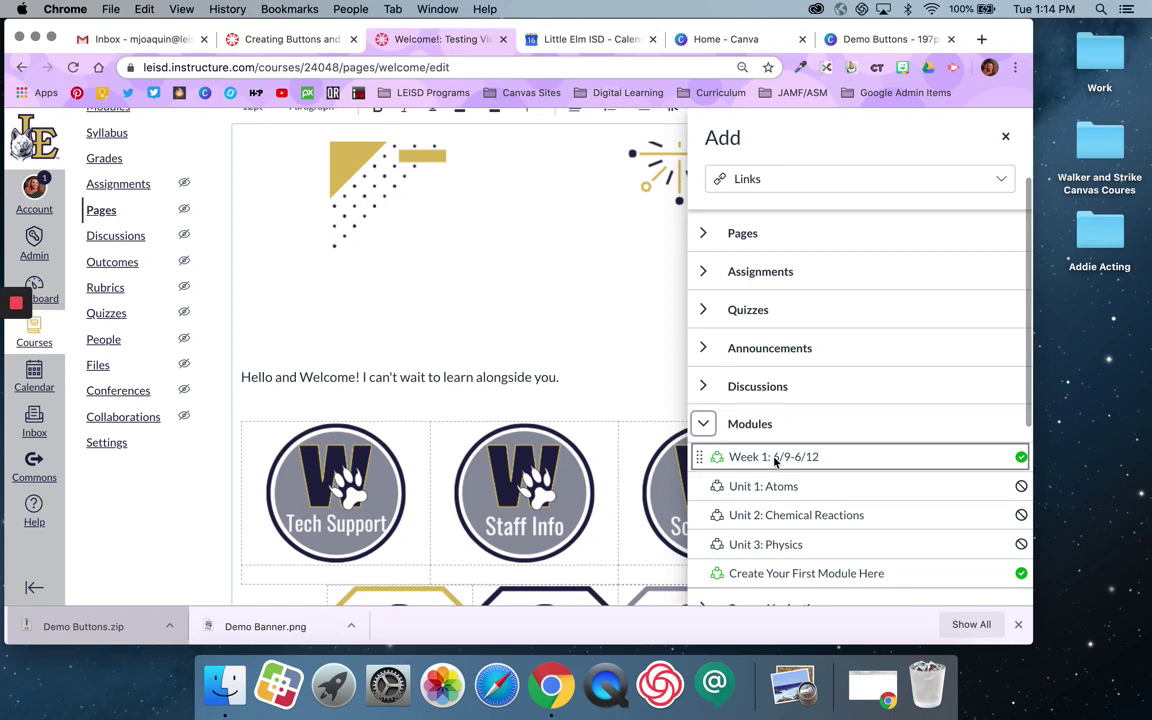
{"action": "left_click", "coordinate": [775, 460]}
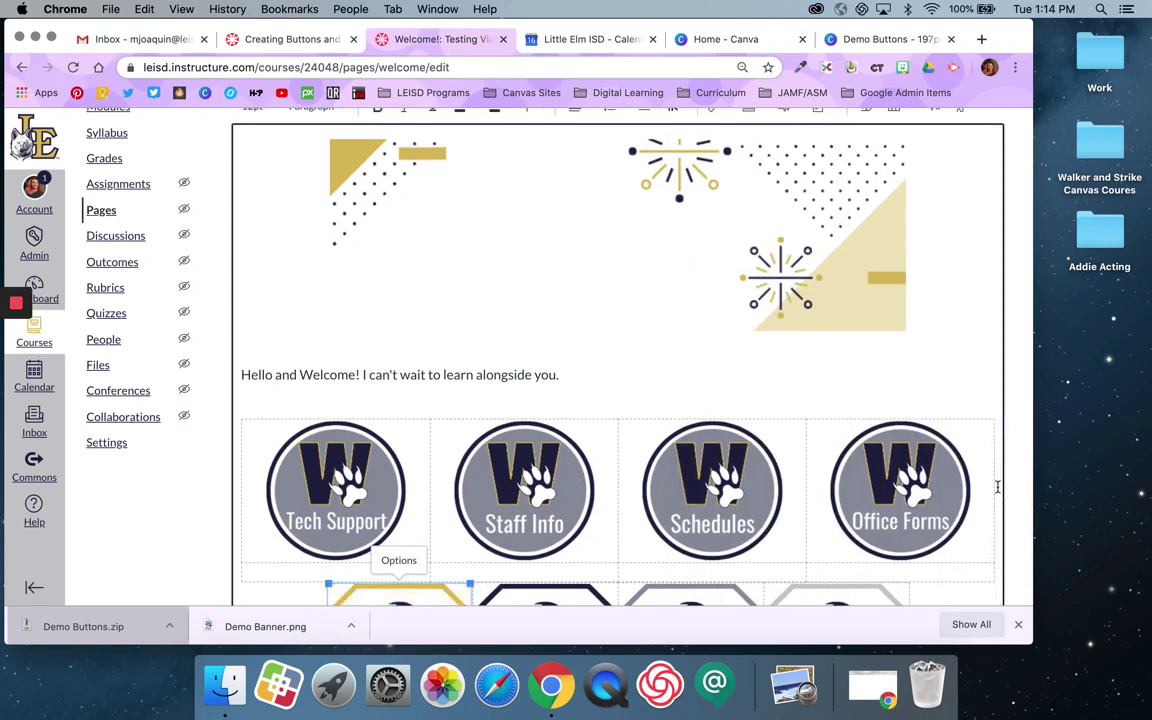
Step: Save the Welcome! page and look over its banner and button rows
{"action": "scroll", "coordinate": [997, 487], "scroll_direction": "down", "scroll_amount": 6}
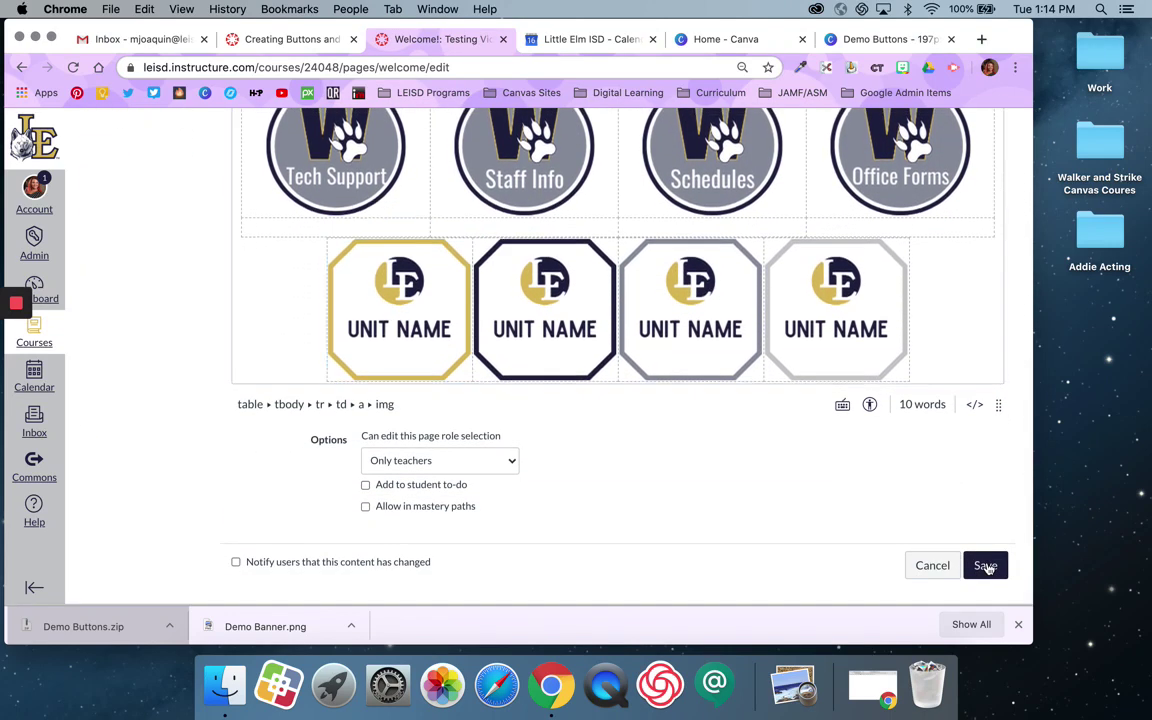
{"action": "left_click", "coordinate": [986, 566]}
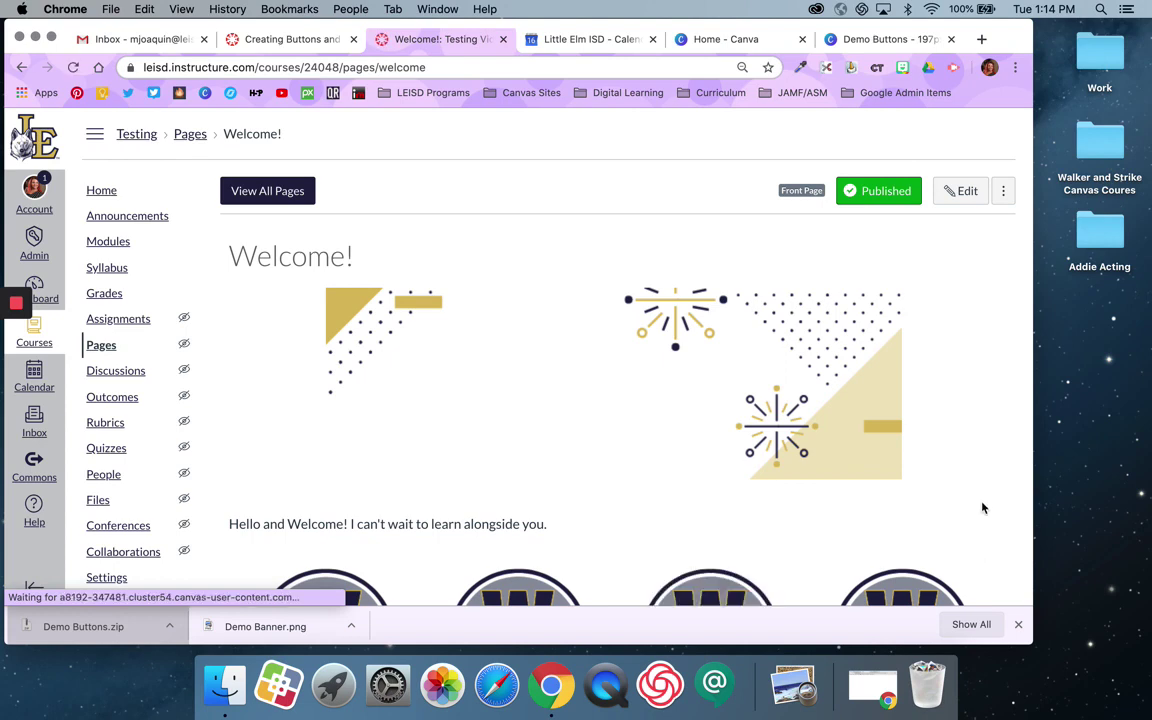
{"action": "scroll", "coordinate": [778, 408], "scroll_direction": "down", "scroll_amount": 5}
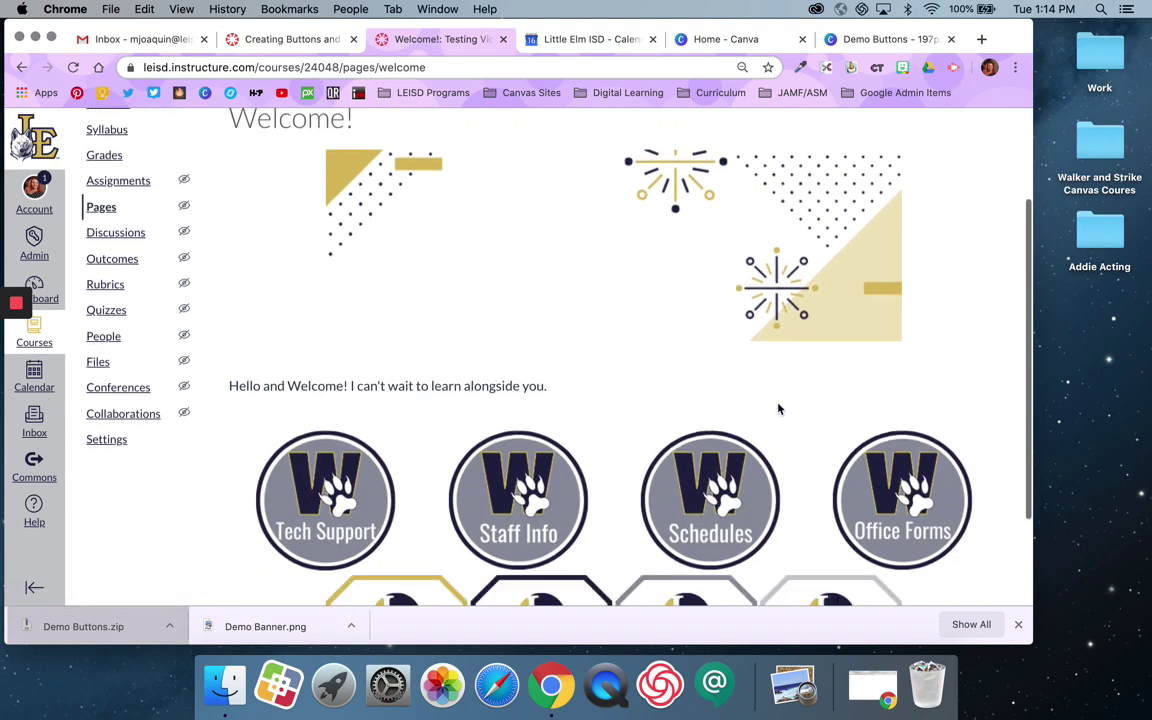
{"action": "scroll", "coordinate": [778, 408], "scroll_direction": "down", "scroll_amount": 1}
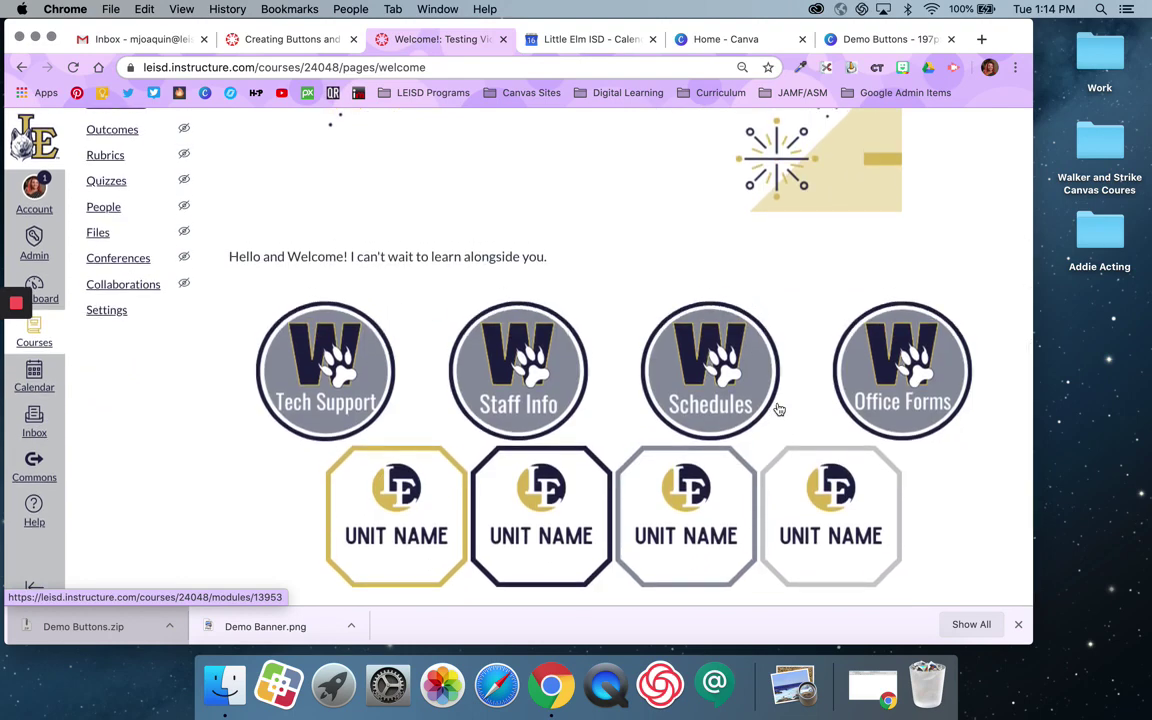
{"action": "scroll", "coordinate": [778, 407], "scroll_direction": "up", "scroll_amount": 4}
{"action": "scroll", "coordinate": [778, 407], "scroll_direction": "down", "scroll_amount": 4}
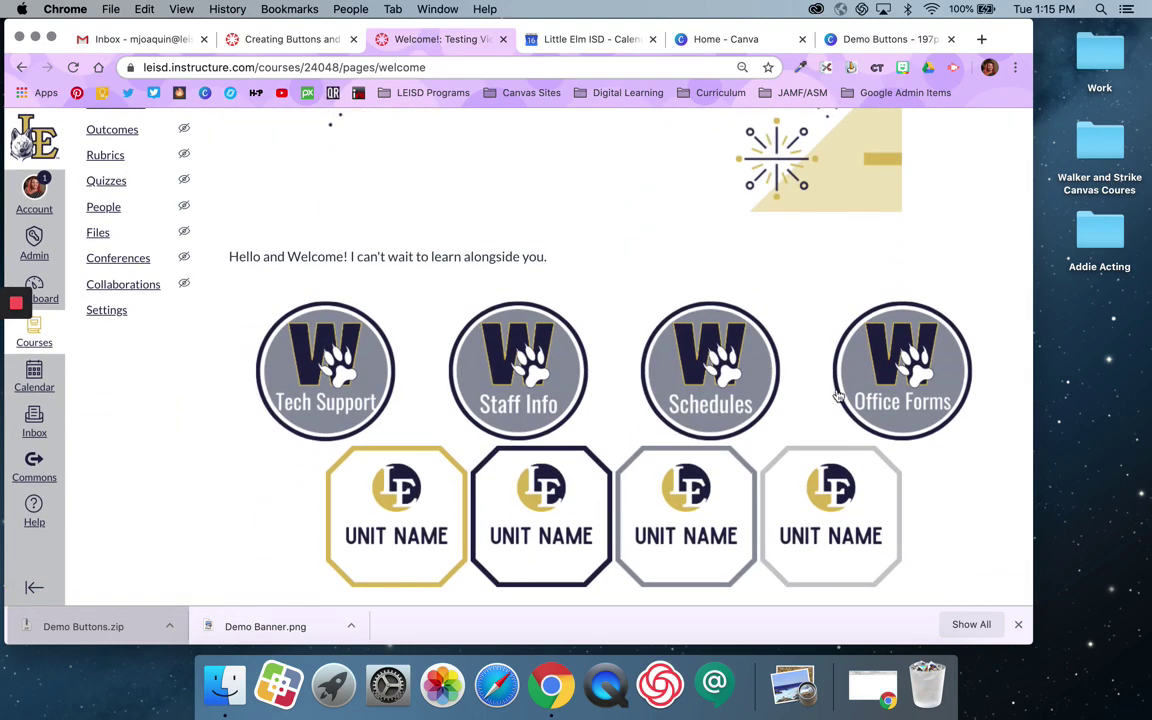